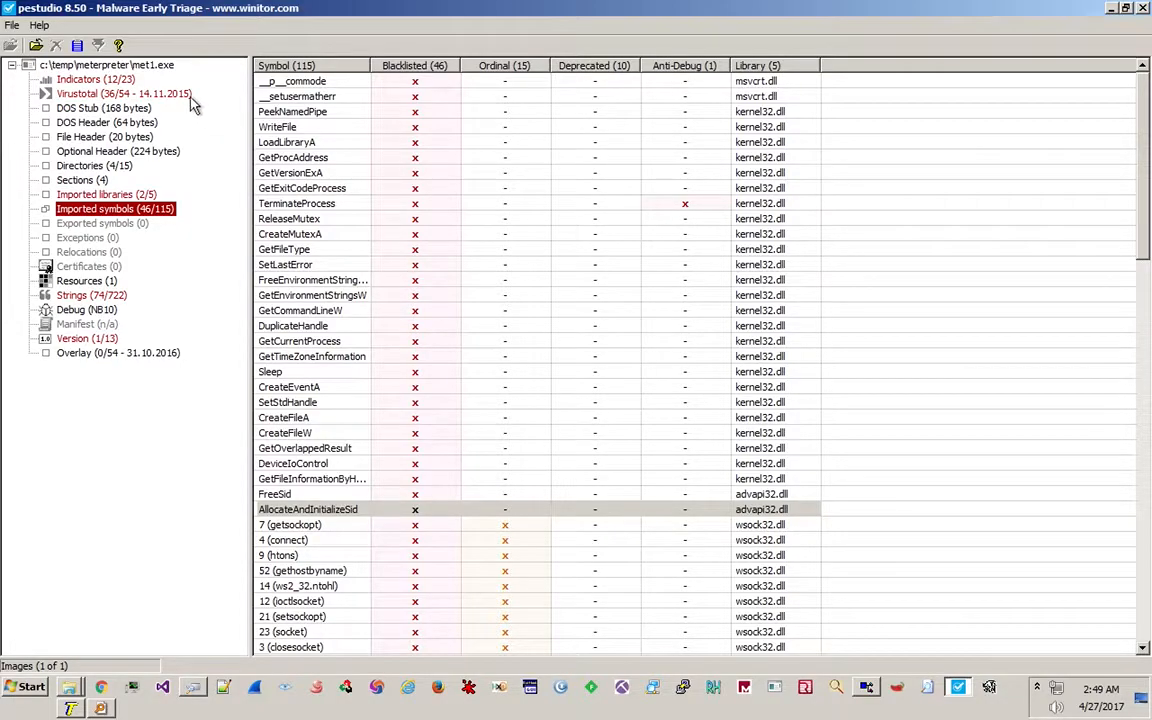
# Show met1.exe's summary: MD5/SHA1 hashes, ApacheBench description, version 2.2.14, 73802 bytes.
pyautogui.click(160, 68)
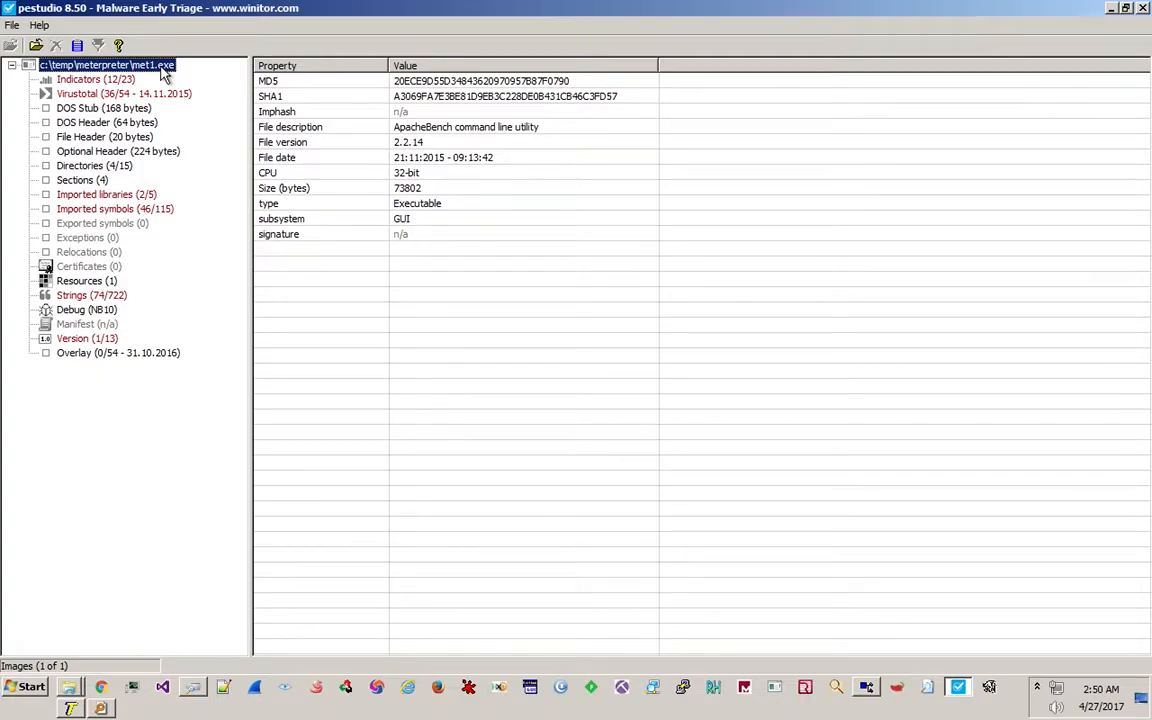
# List met1.exe's 23 indicators with severities, 12 rated level 1, including a hardcoded IP.
pyautogui.click(115, 83)
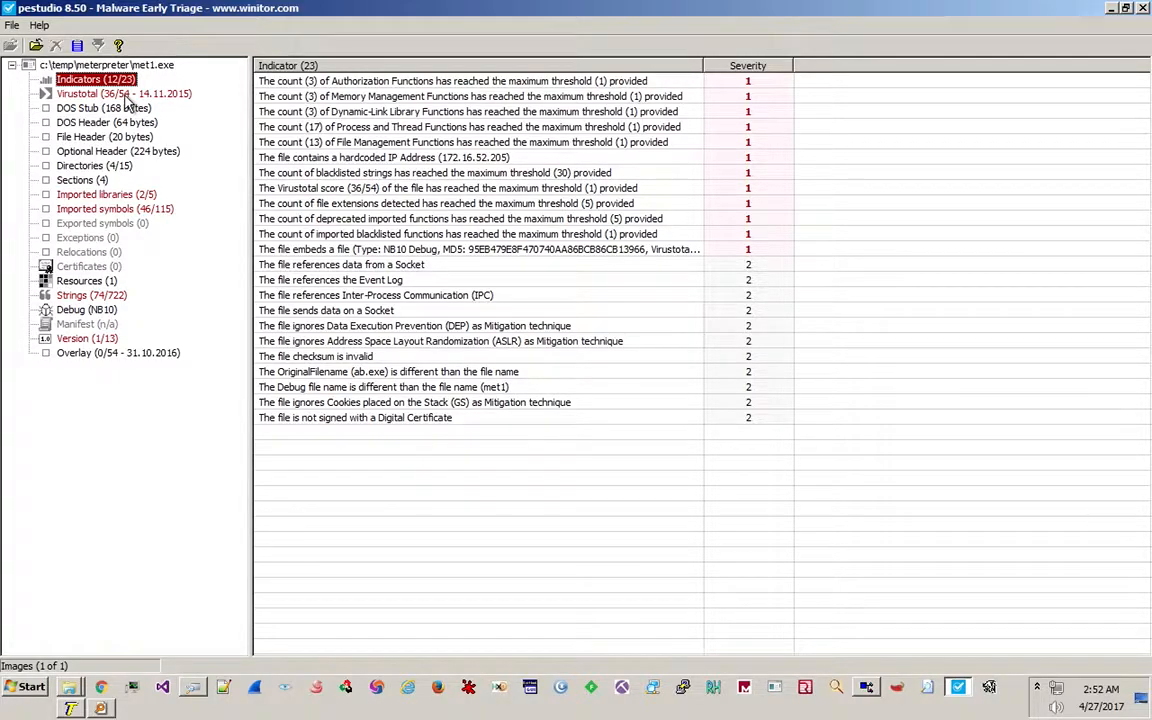
# Review the 36/54 VirusTotal detections, such as MicroWorld-eScan and NANO-Antivirus, then list the five imported libraries.
pyautogui.click(125, 94)
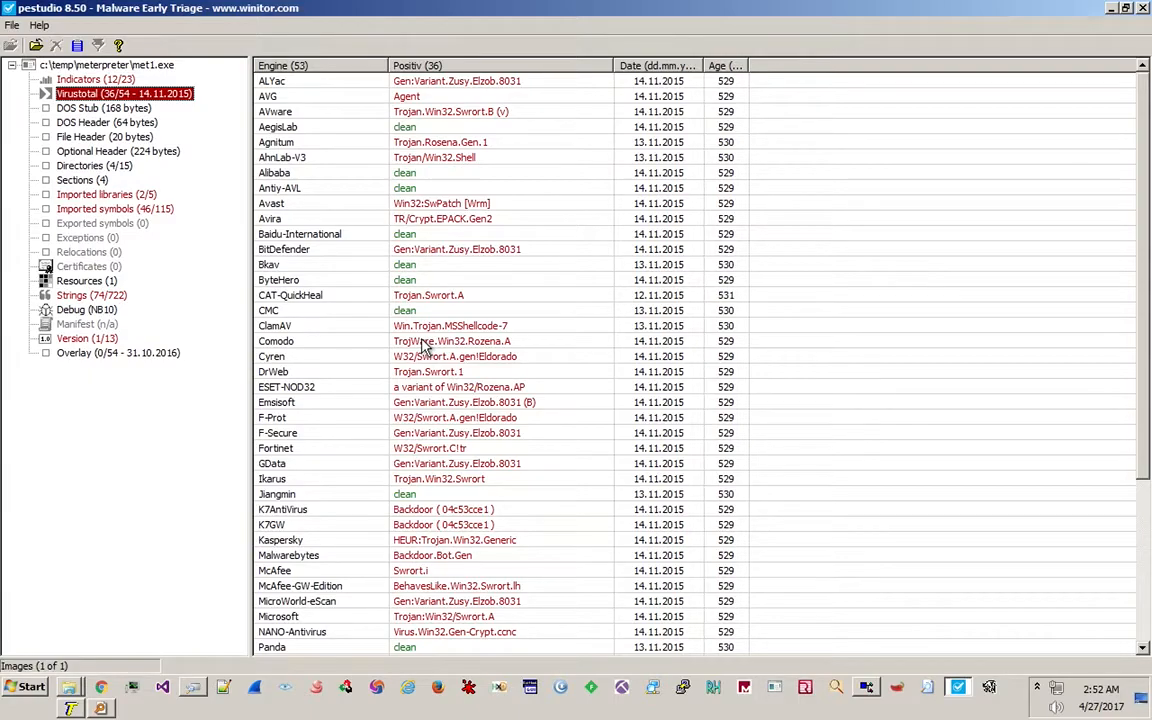
pyautogui.click(430, 601)
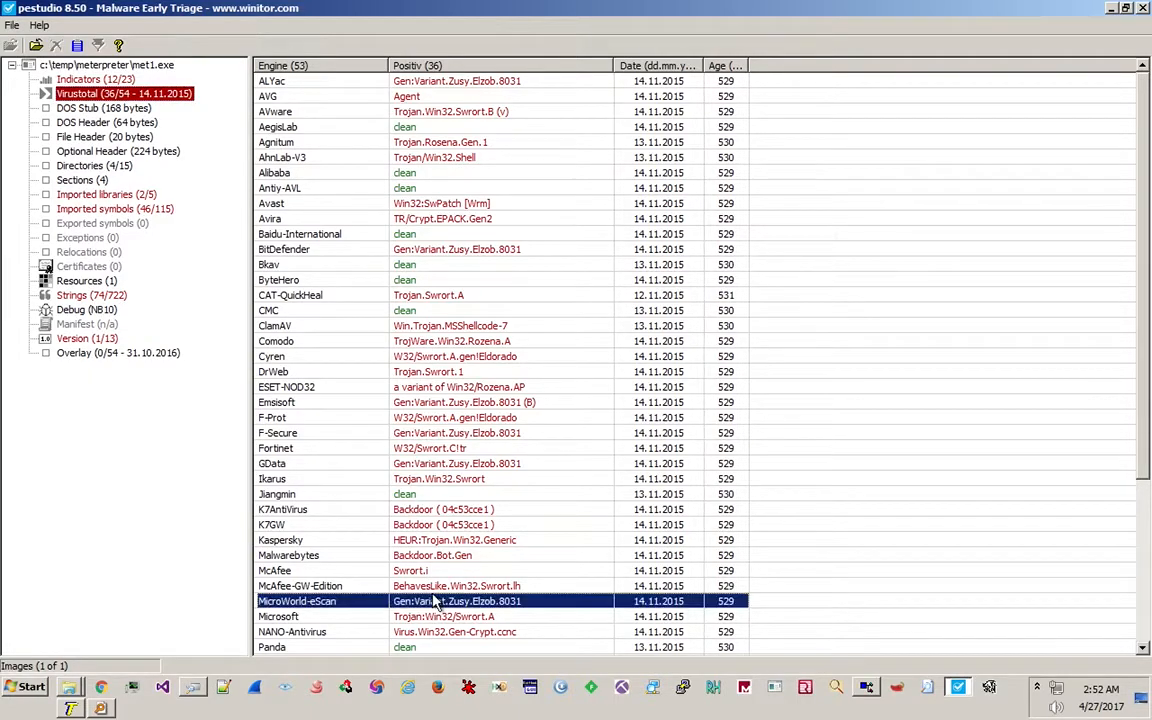
pyautogui.click(441, 632)
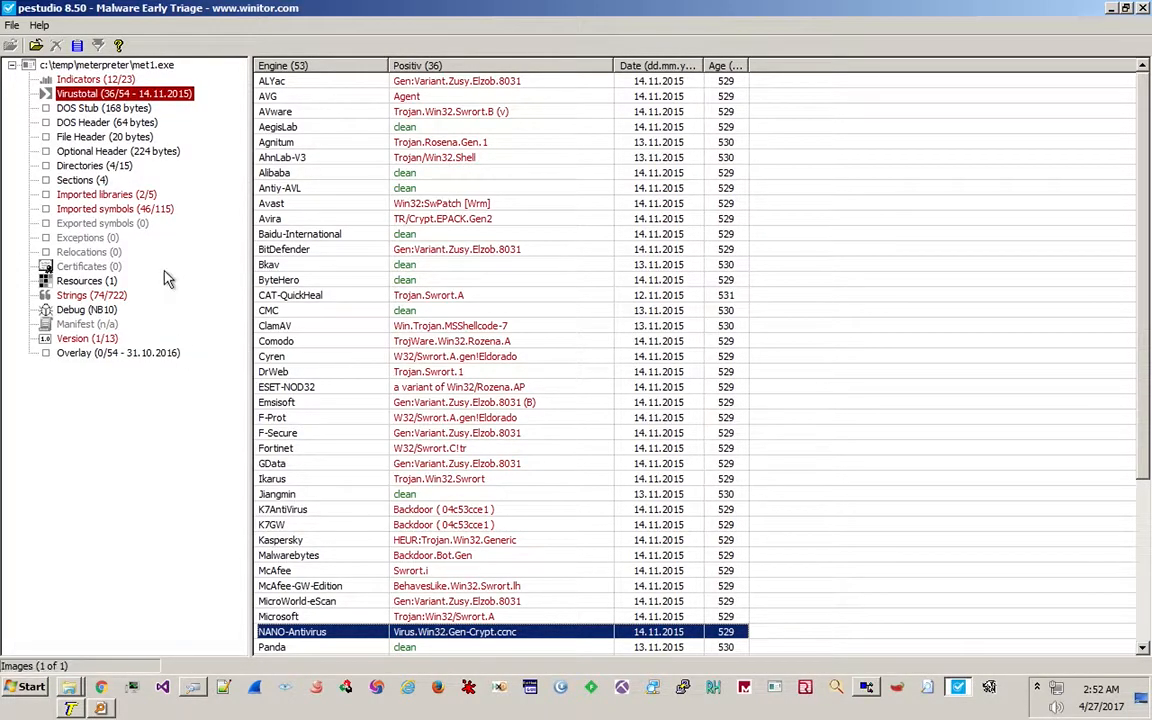
pyautogui.click(140, 196)
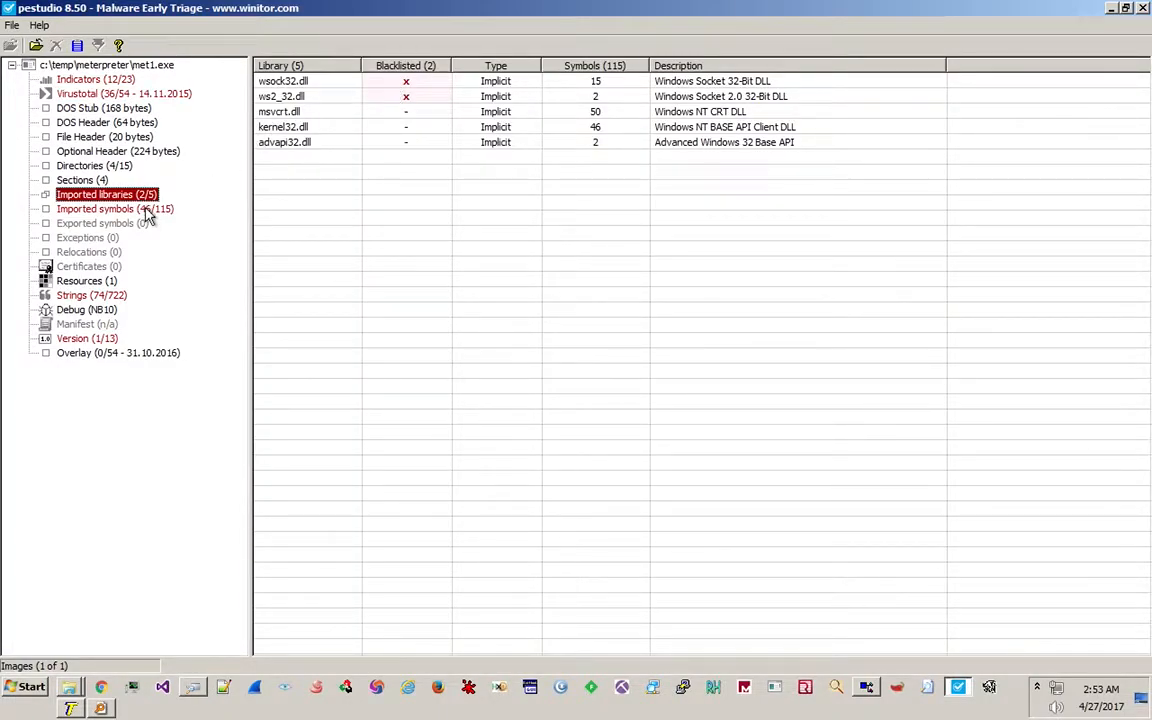
# Compare the blacklisted wsock32.dll and ws2_32.dll libraries, then list the 115 imported symbols.
pyautogui.click(430, 83)
pyautogui.click(416, 96)
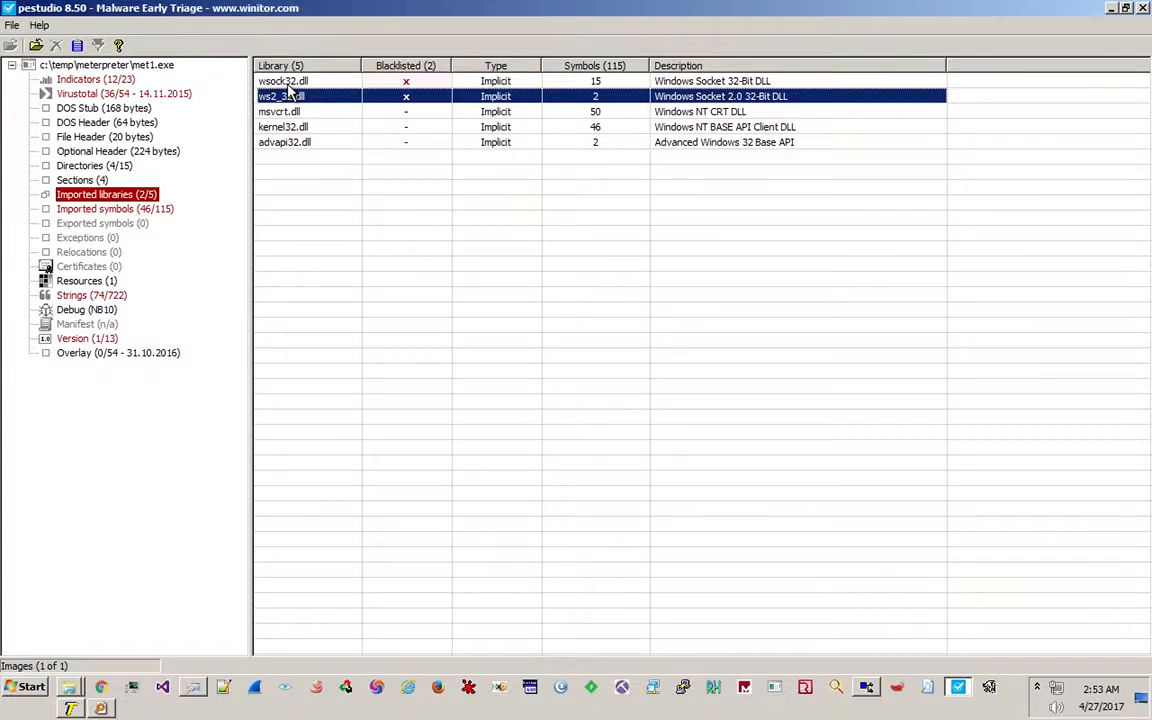
pyautogui.click(337, 83)
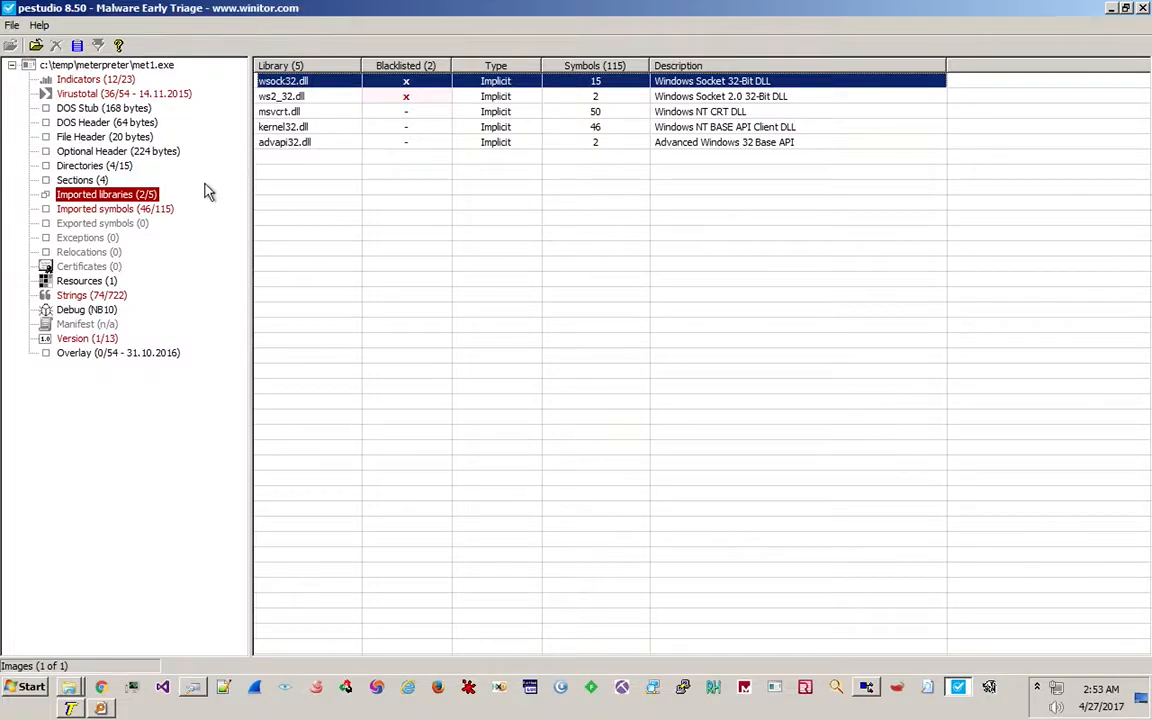
pyautogui.click(160, 211)
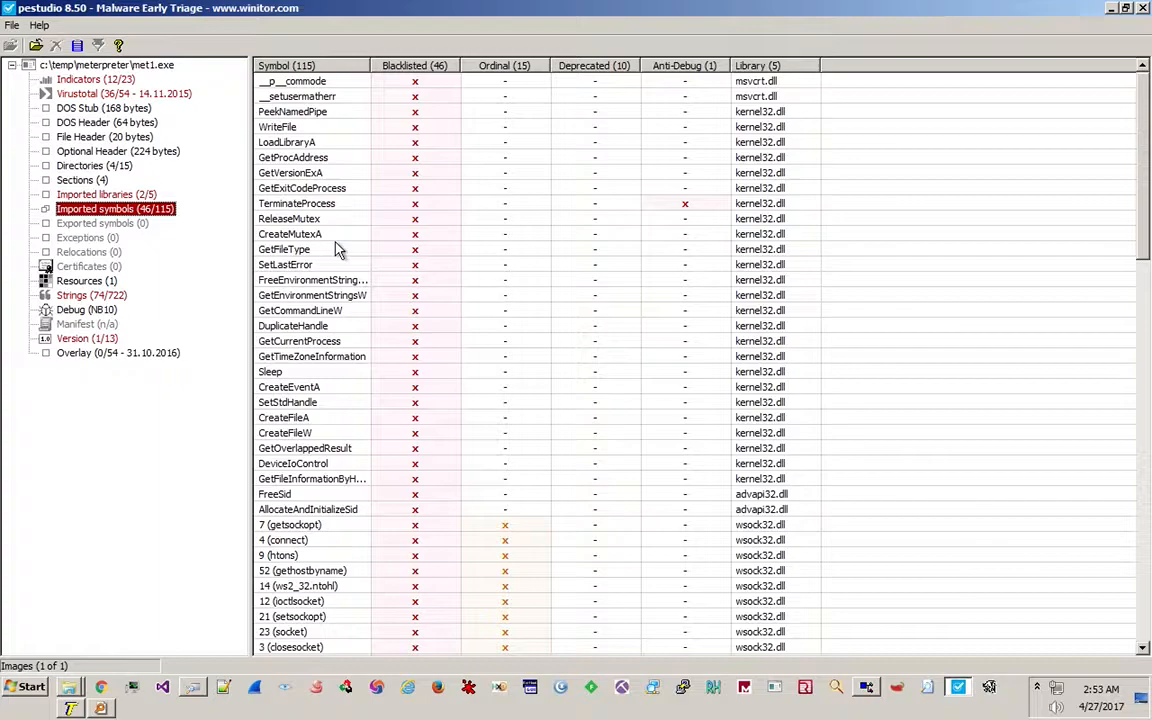
pyautogui.click(285, 417)
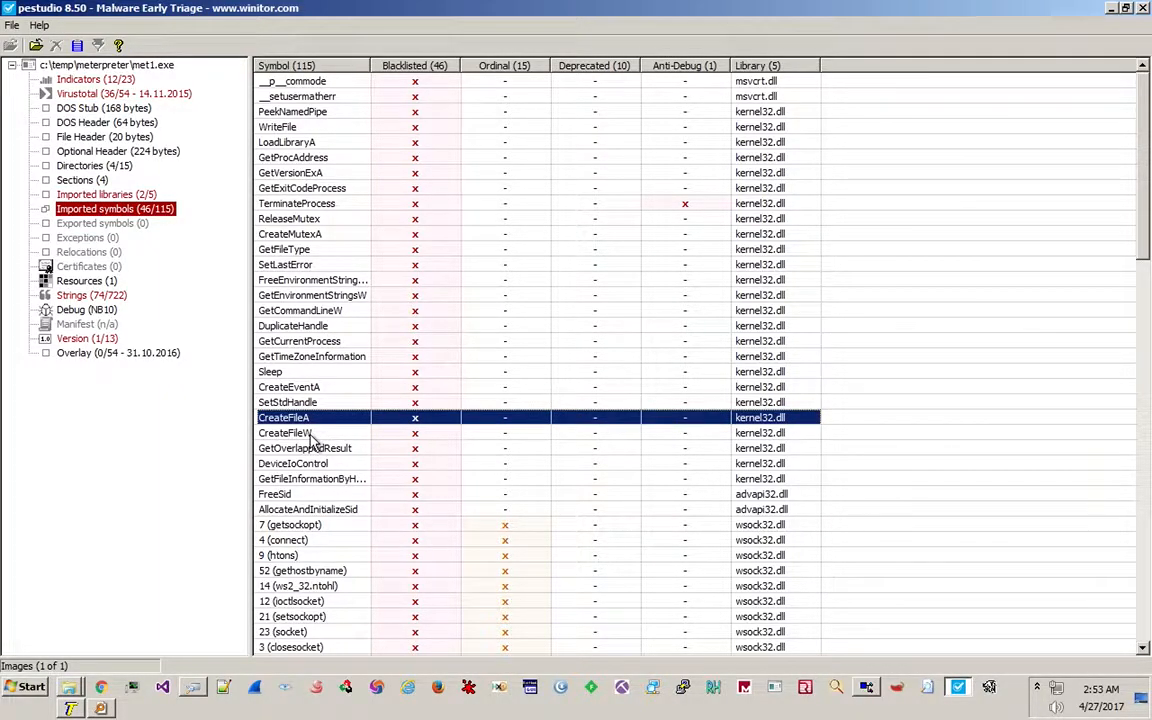
pyautogui.click(310, 435)
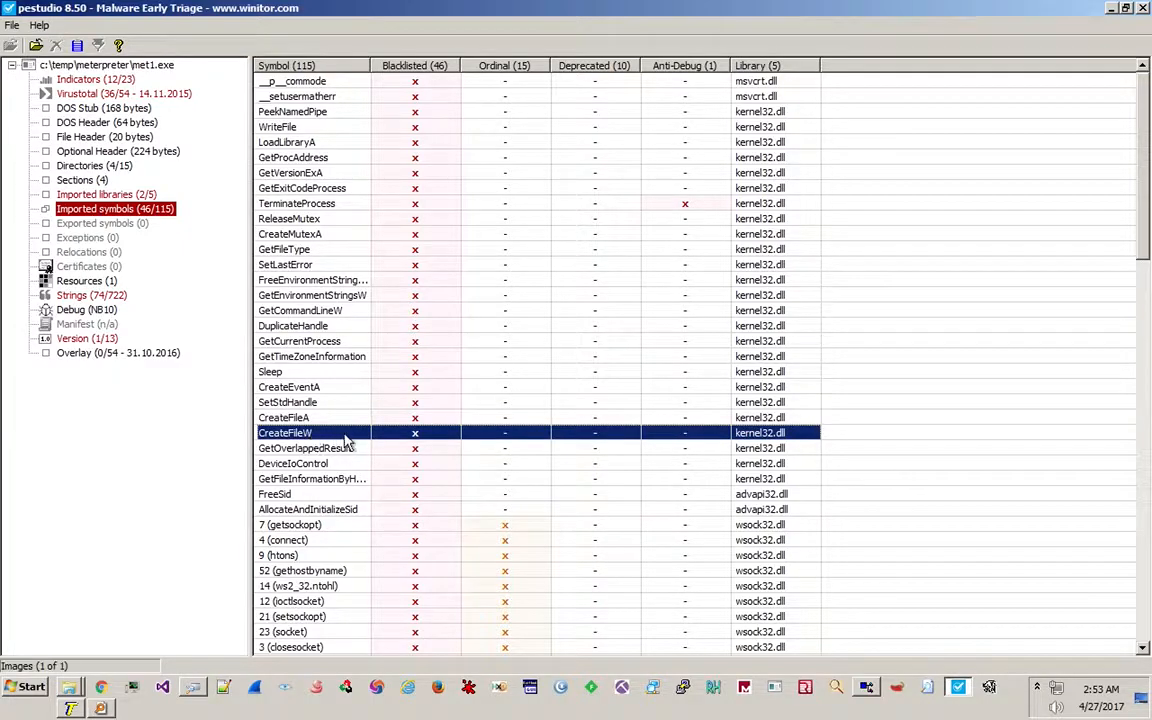
pyautogui.scroll(-4, 345, 440)
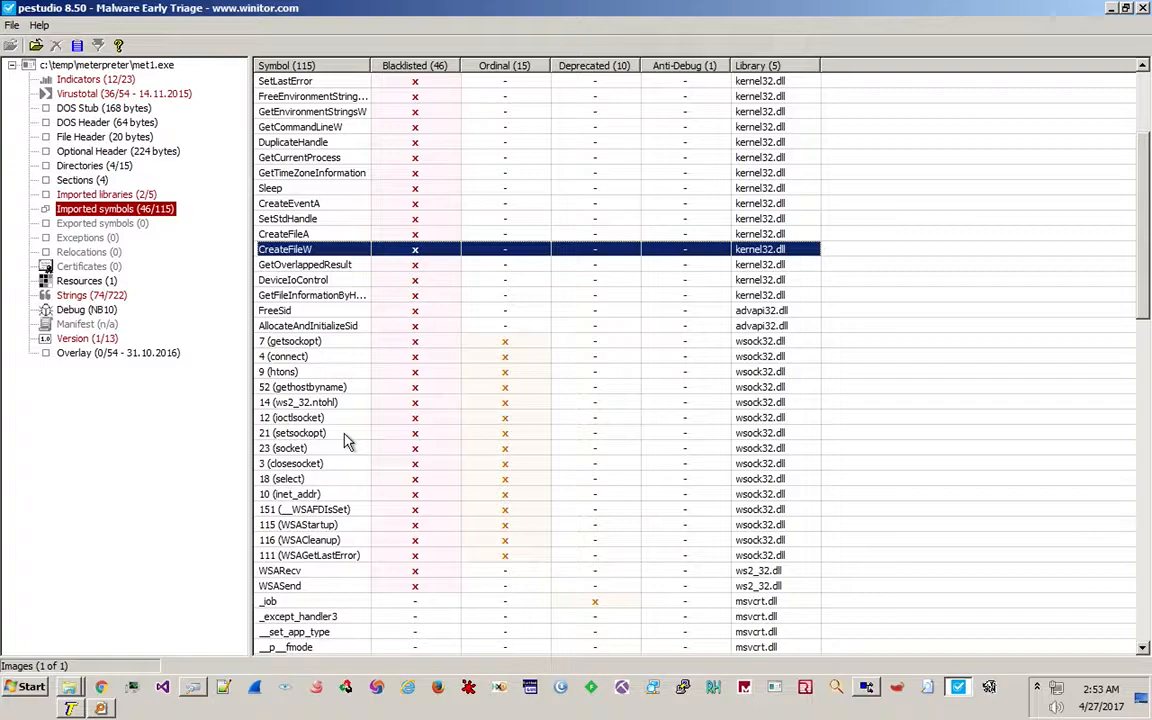
pyautogui.click(293, 190)
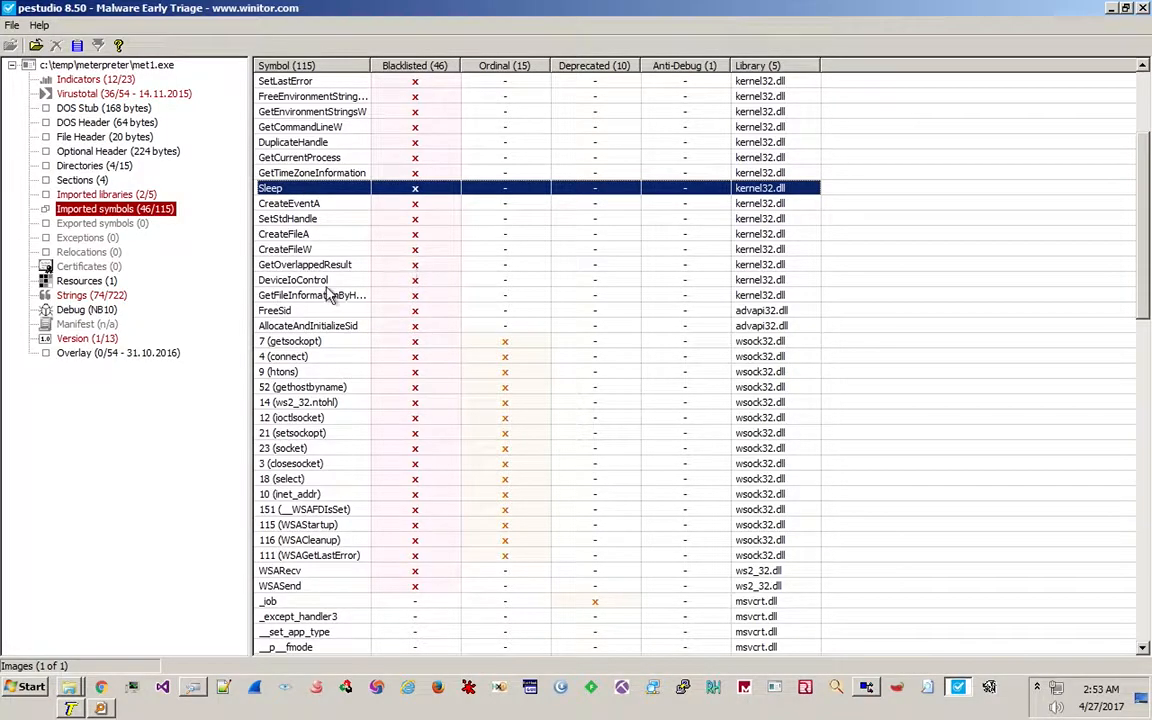
pyautogui.click(305, 311)
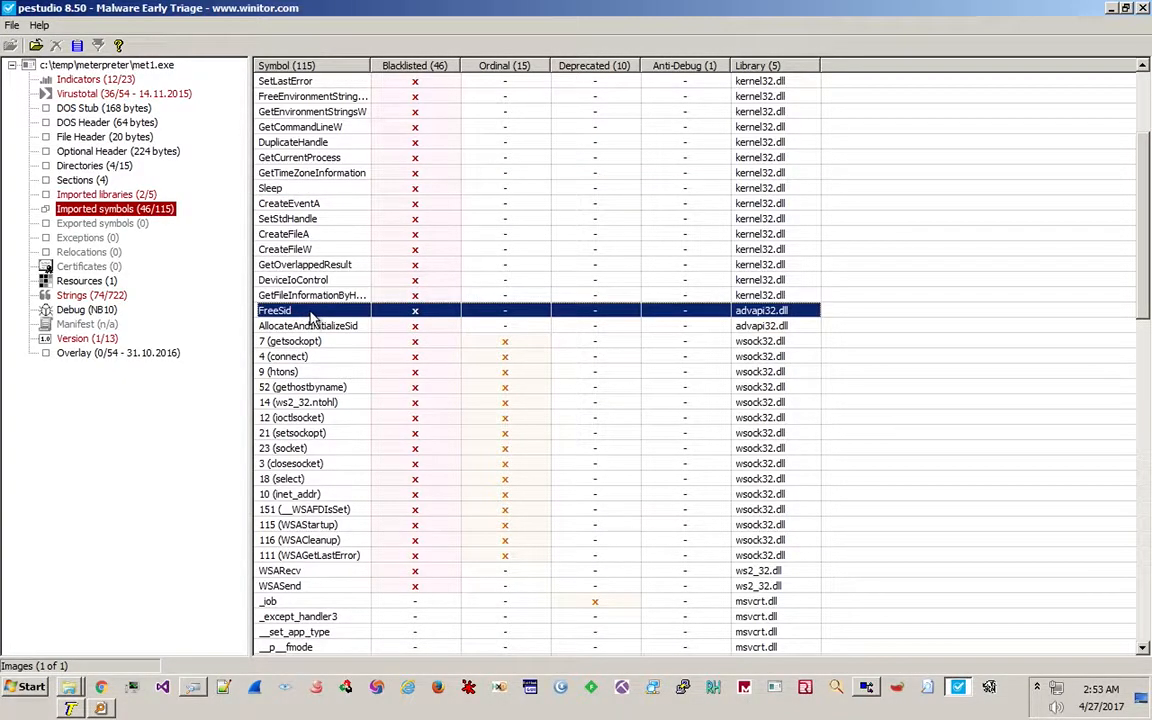
pyautogui.scroll(-7, 311, 316)
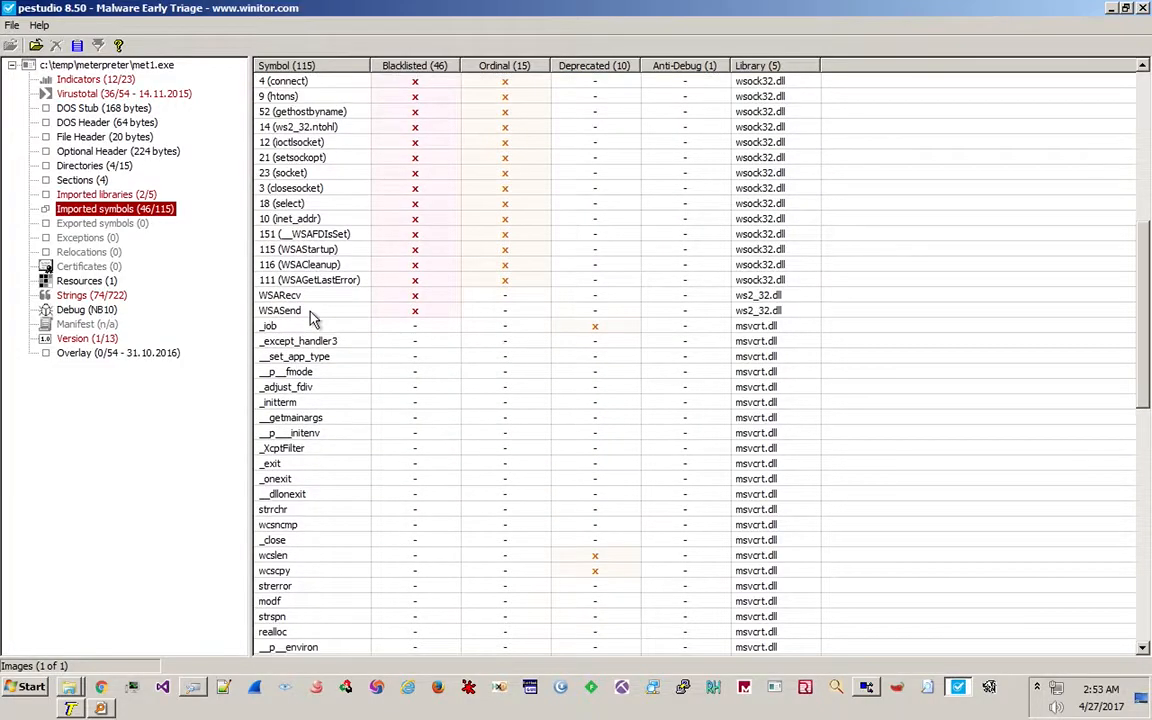
pyautogui.scroll(-2, 313, 316)
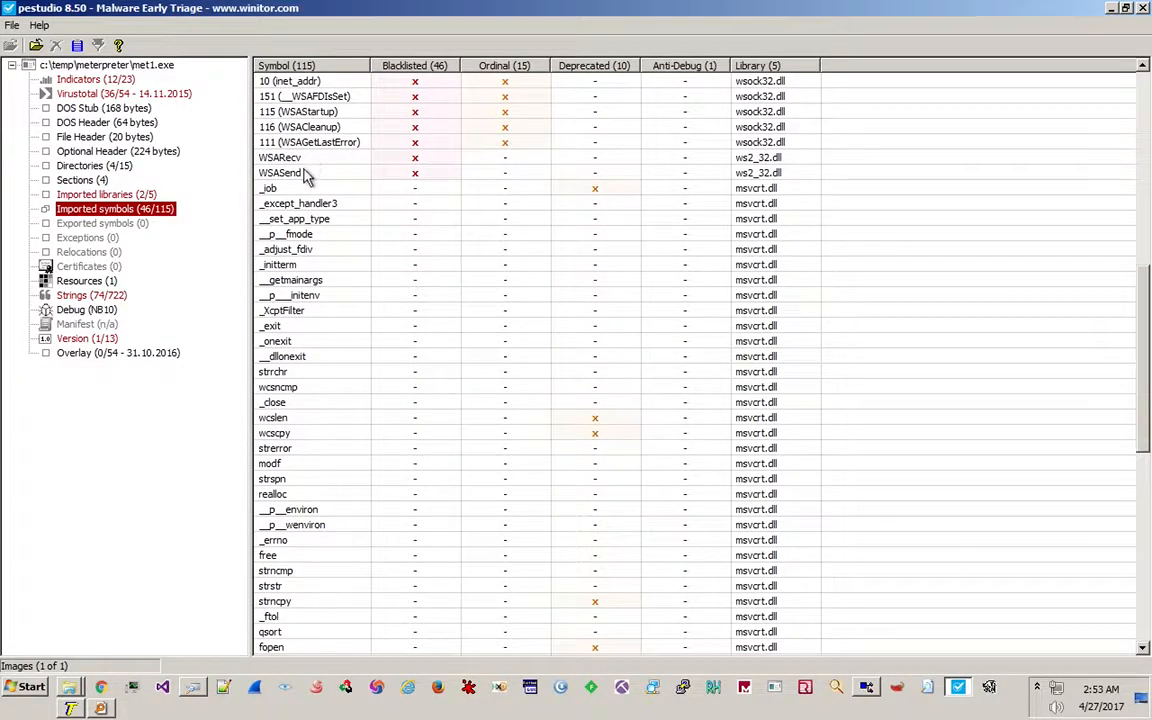
pyautogui.scroll(-2, 305, 176)
pyautogui.scroll(-11, 305, 176)
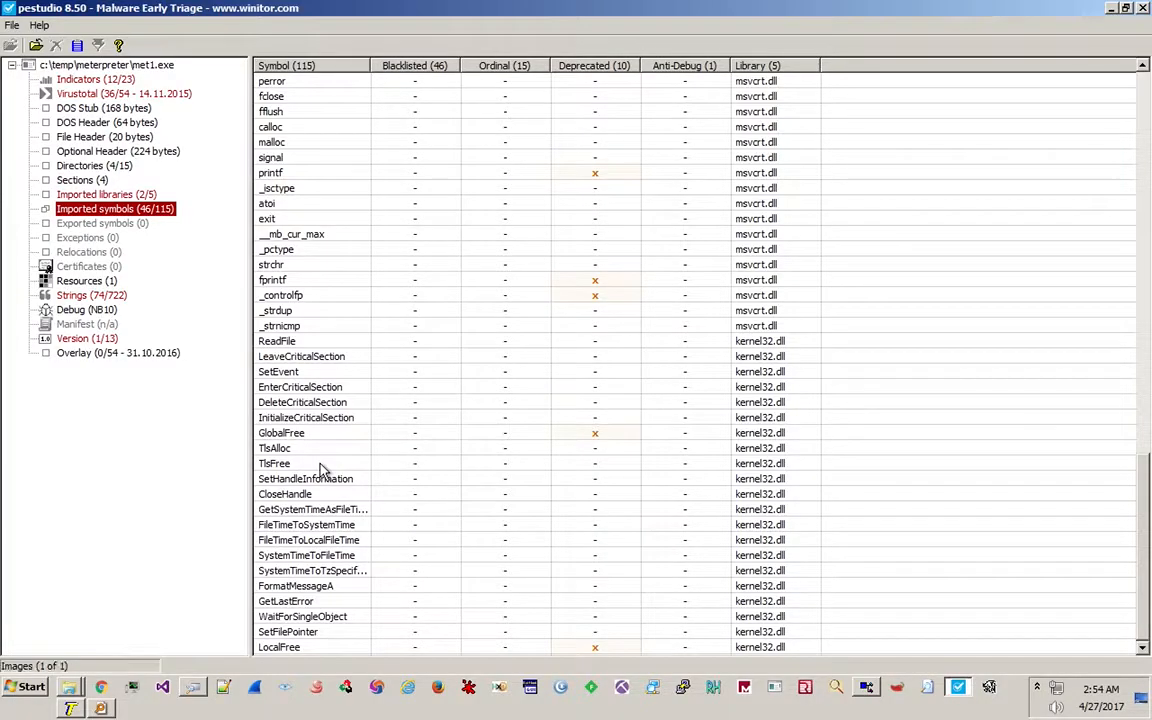
# Open the strings list and highlight FreeEnvironmentStrings, GlobalFree, CreateMutex and ReleaseMutex.
pyautogui.click(90, 295)
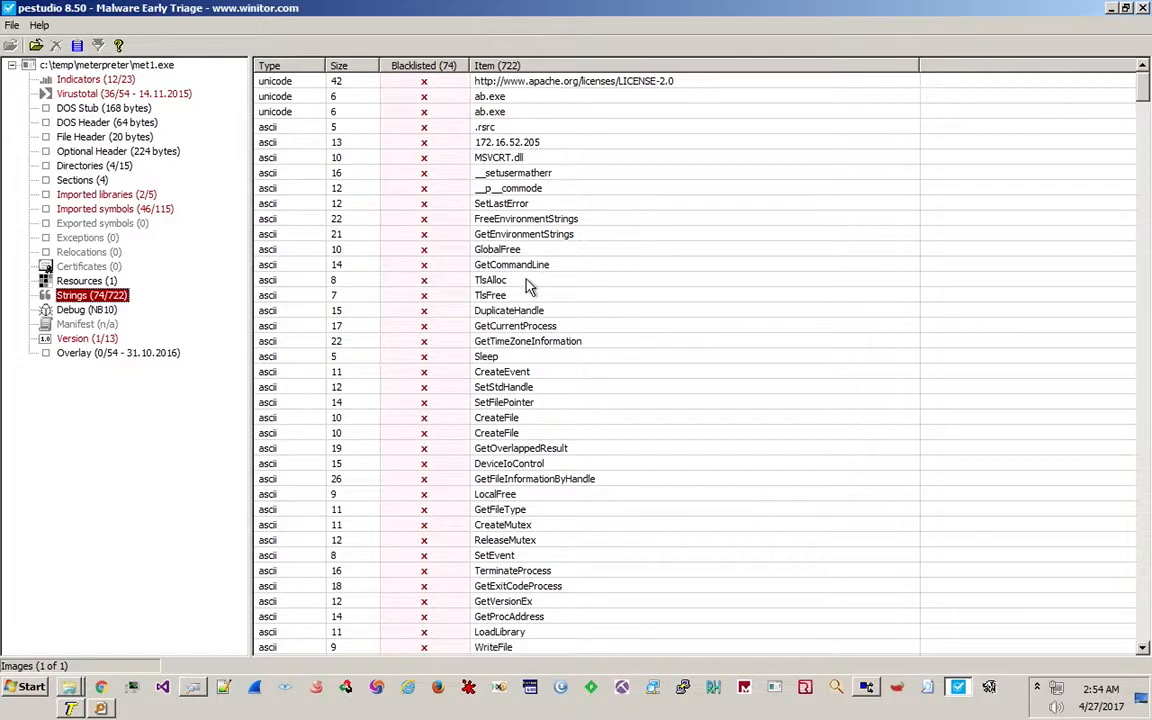
pyautogui.click(522, 220)
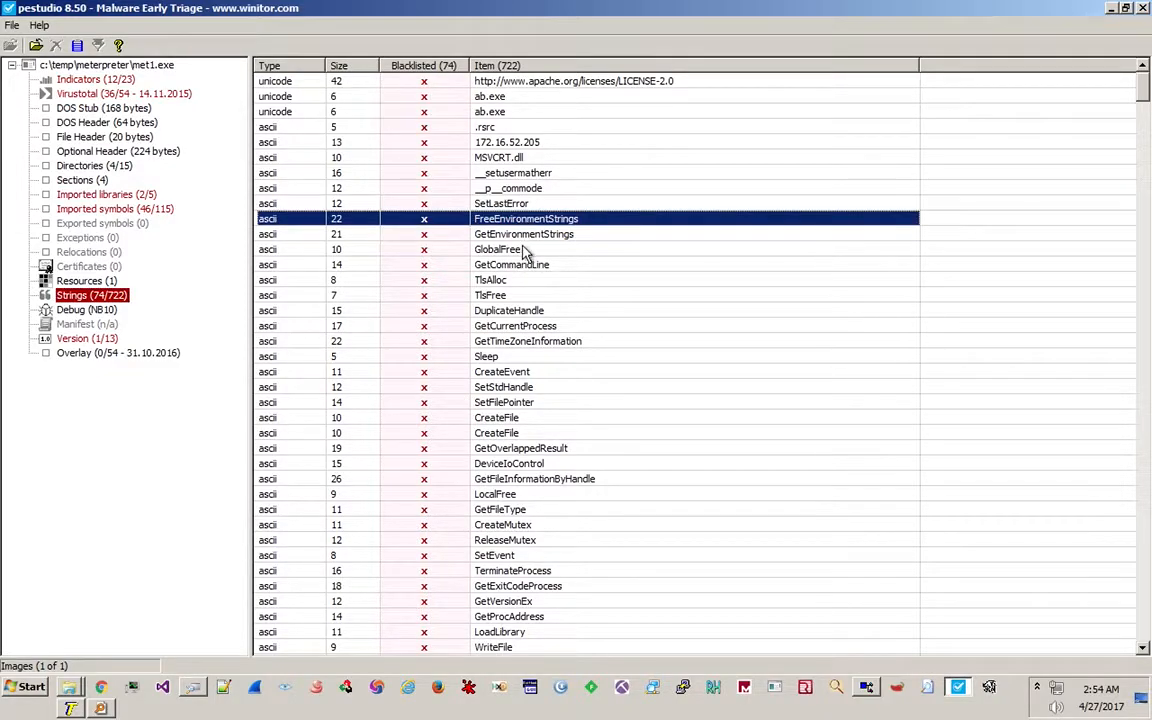
pyautogui.click(524, 249)
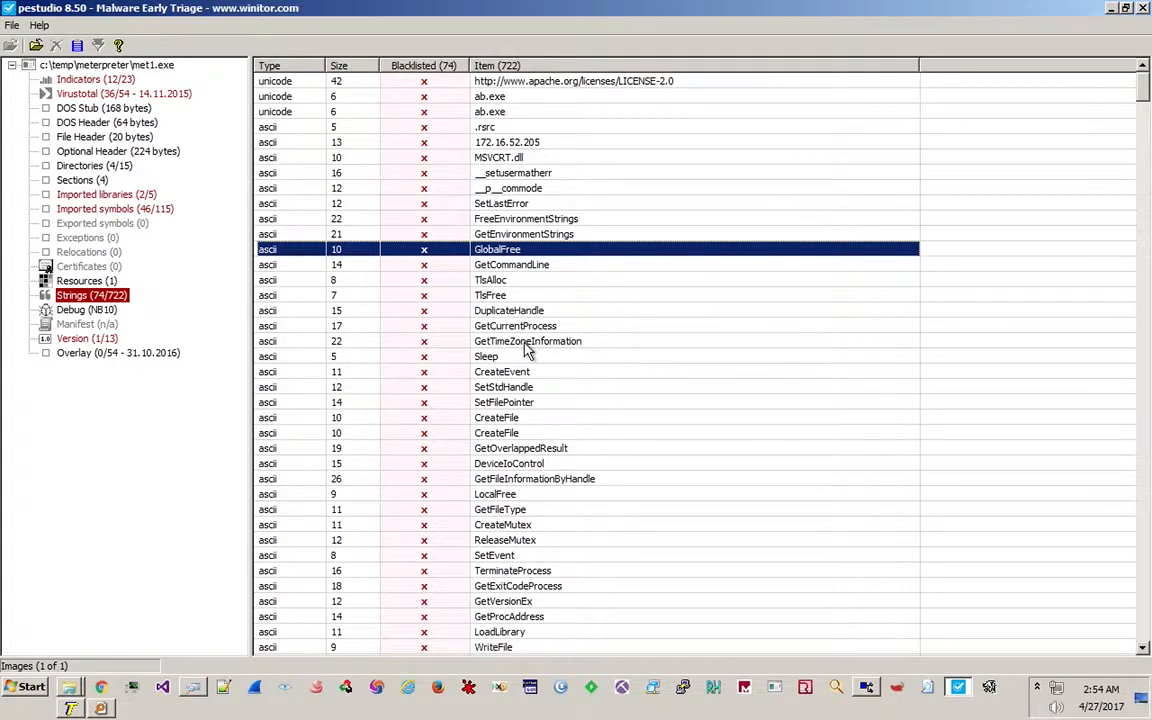
pyautogui.scroll(-2, 527, 348)
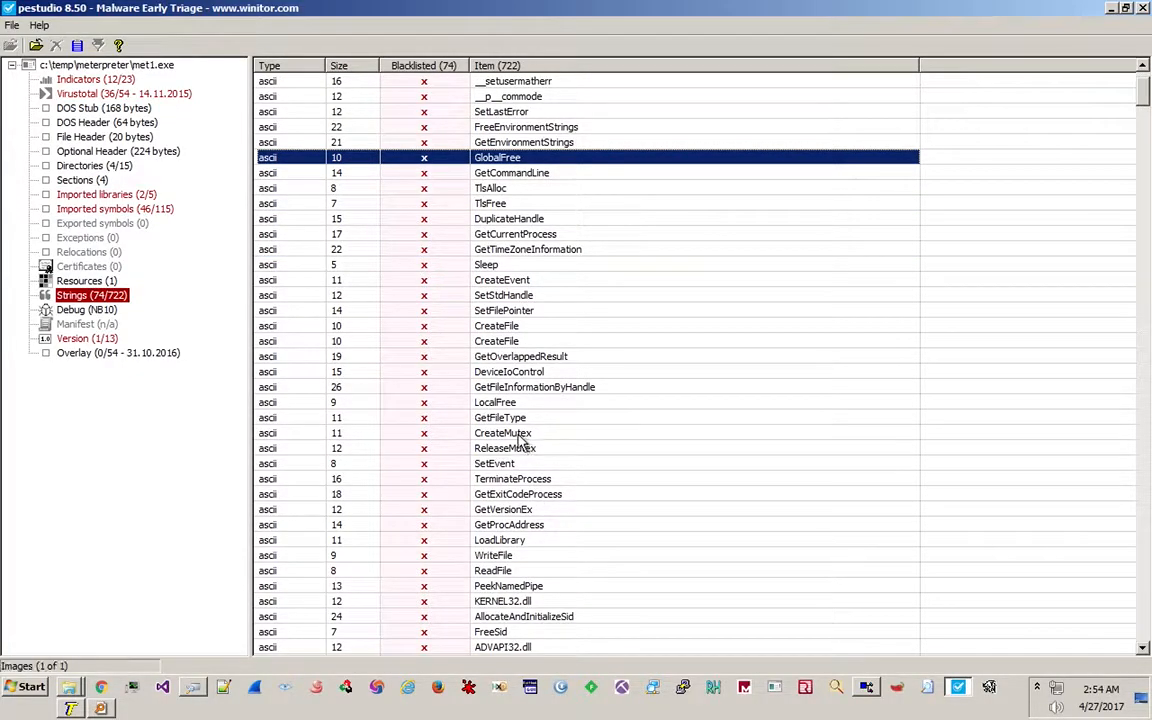
pyautogui.click(517, 436)
pyautogui.click(507, 450)
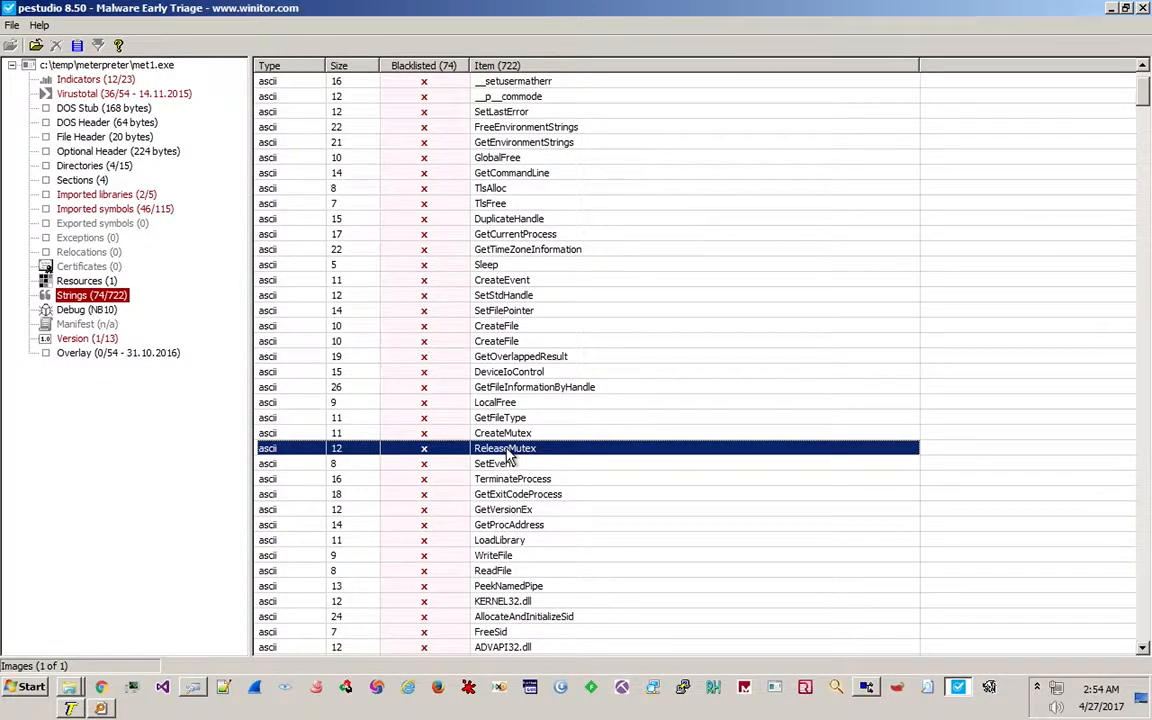
# Highlight the KERNEL32.dll and GetProcAddress strings, then show the VirusTotal (36/54) engines table.
pyautogui.scroll(-3, 508, 455)
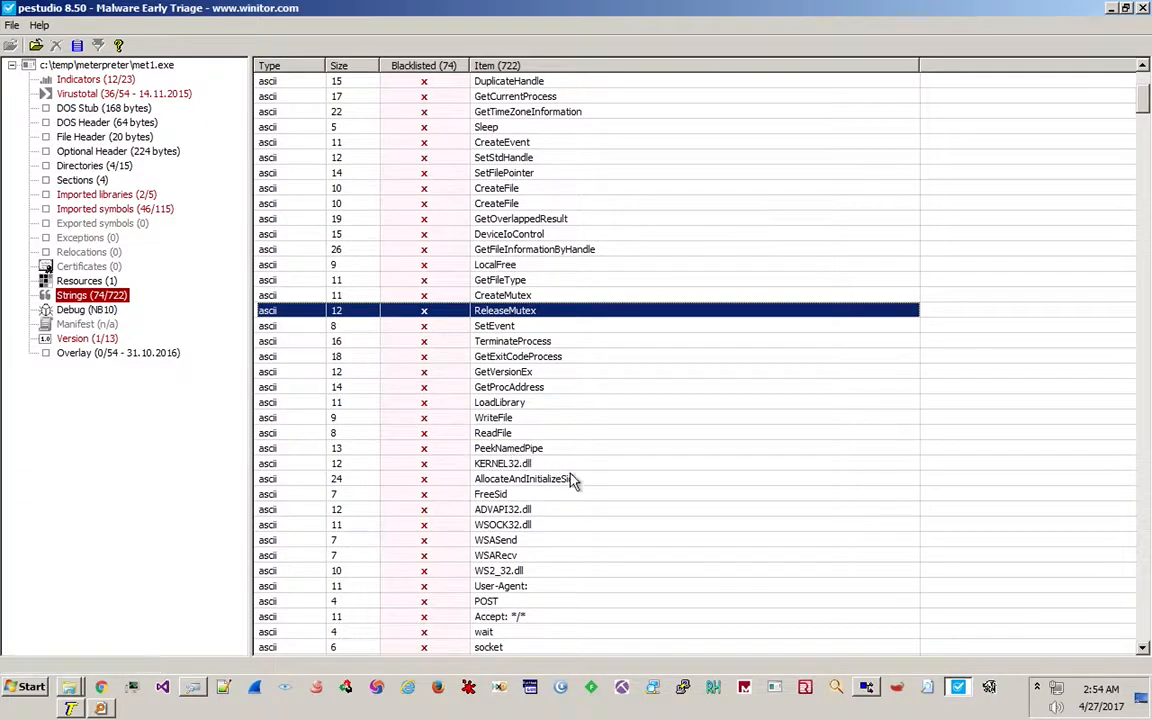
pyautogui.scroll(-4, 561, 442)
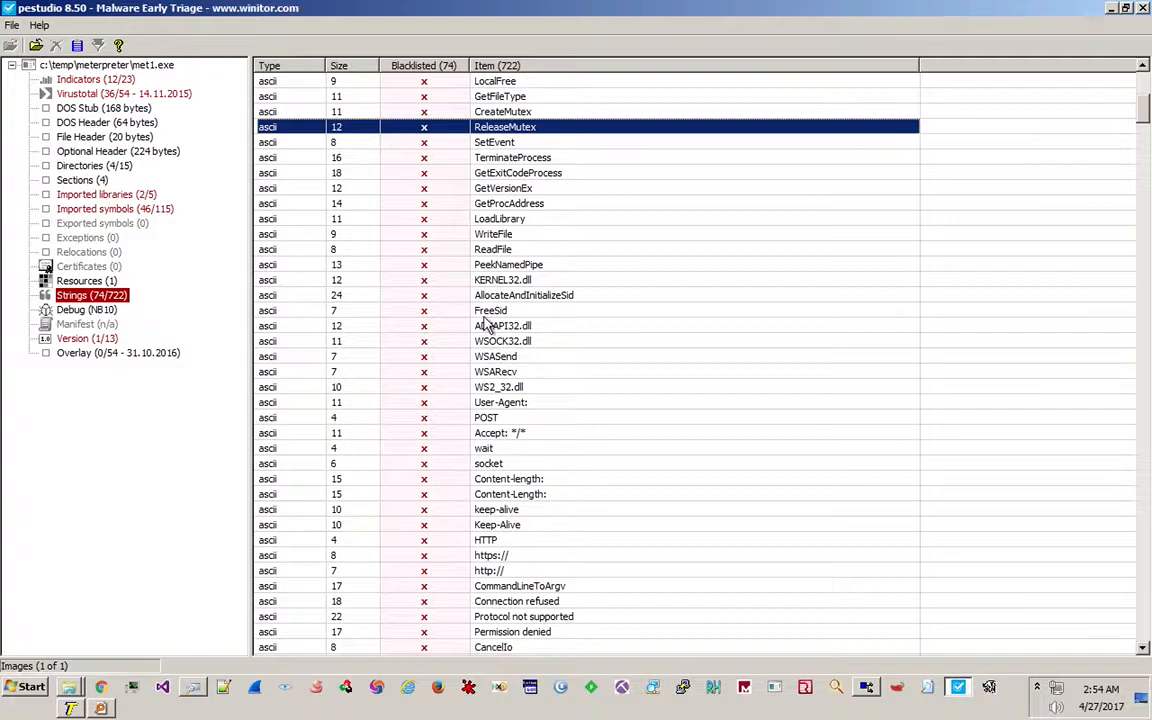
pyautogui.click(496, 281)
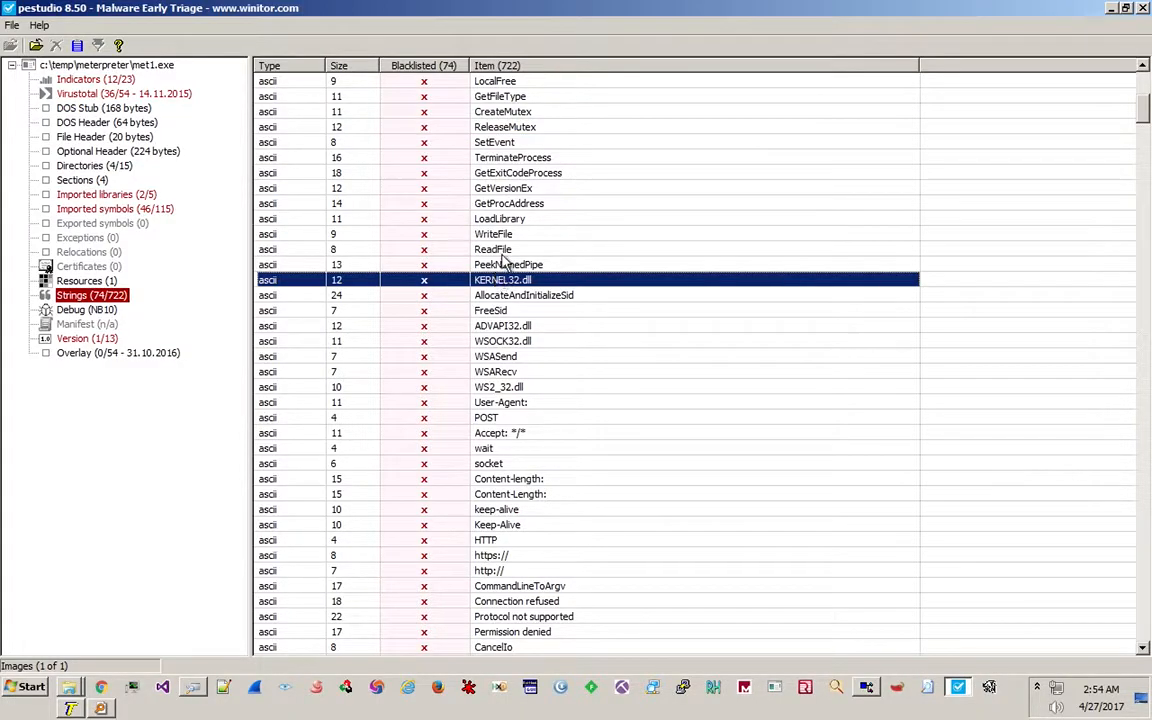
pyautogui.scroll(-2, 492, 300)
pyautogui.scroll(-1, 492, 300)
pyautogui.scroll(1, 447, 250)
pyautogui.scroll(1, 548, 117)
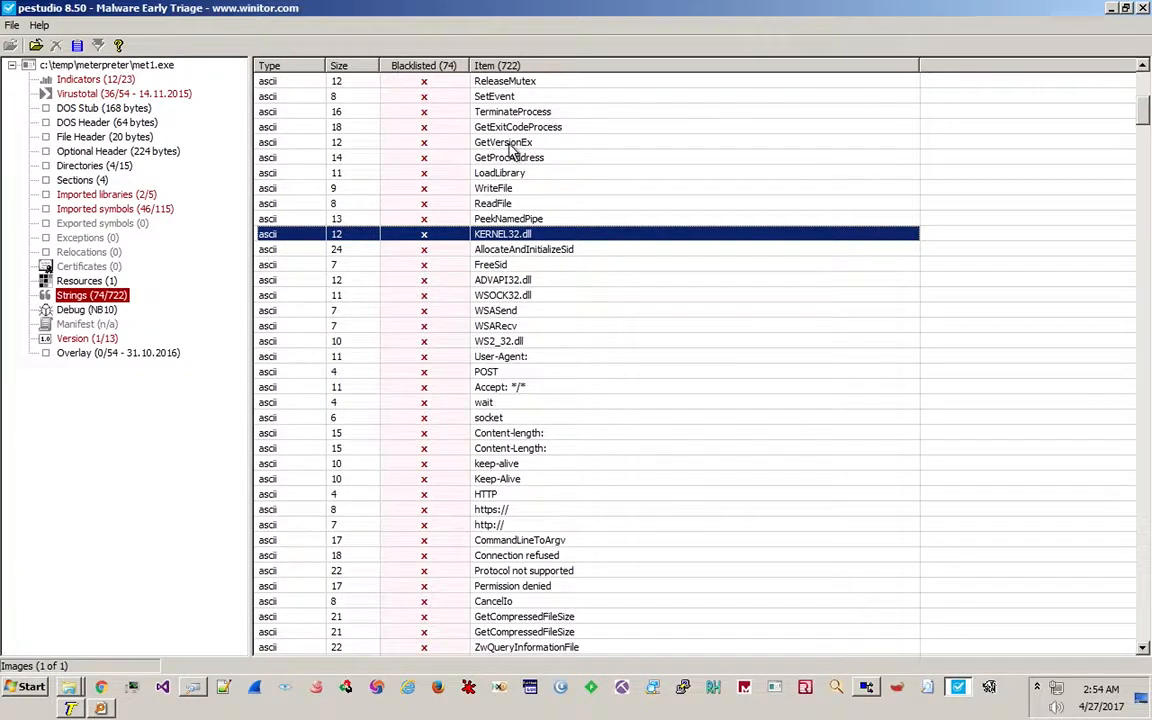
pyautogui.scroll(1, 525, 128)
pyautogui.scroll(1, 527, 130)
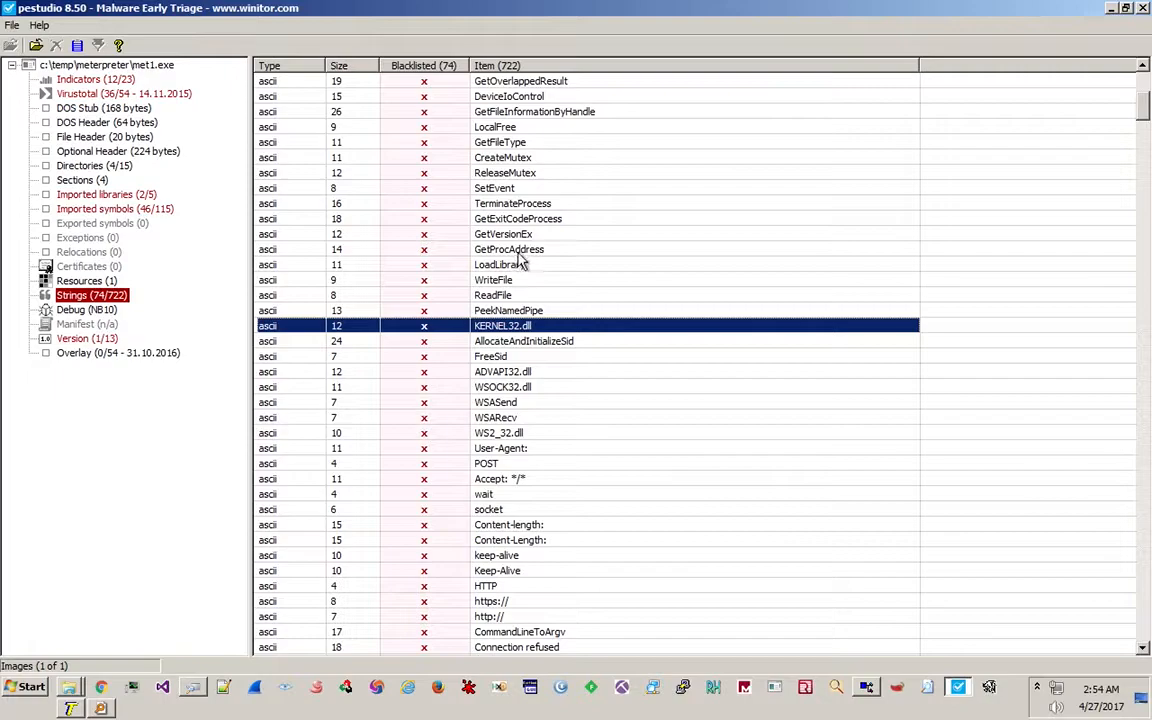
pyautogui.click(525, 252)
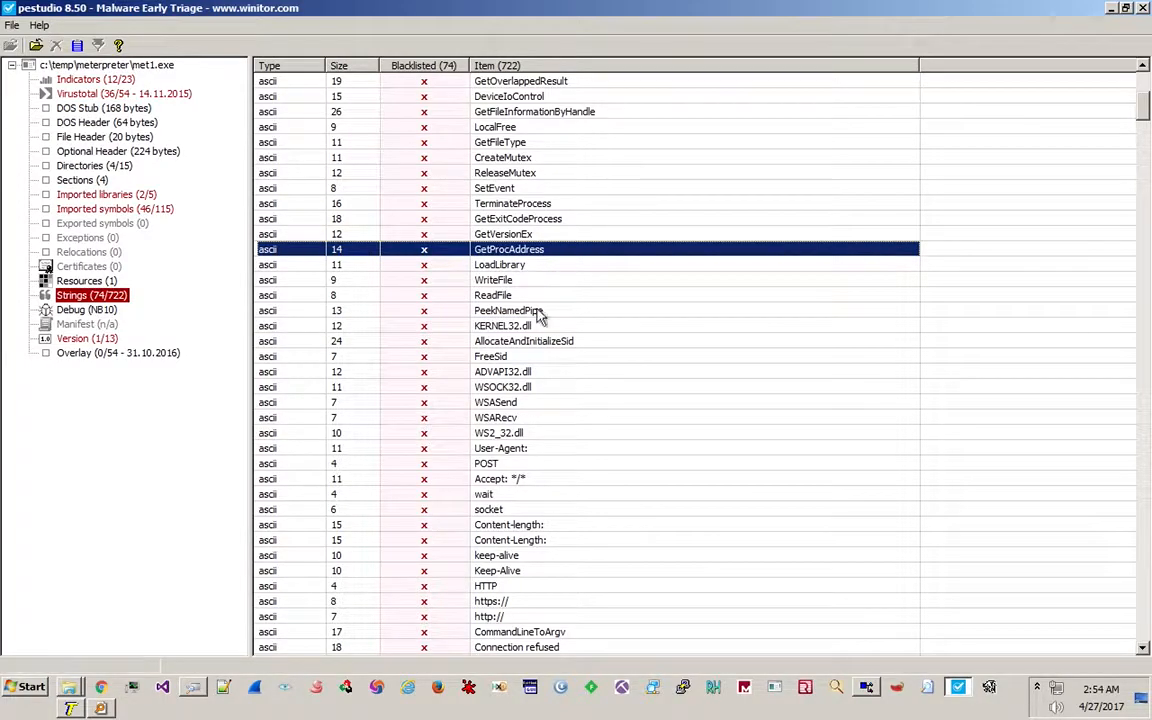
pyautogui.scroll(-12, 510, 527)
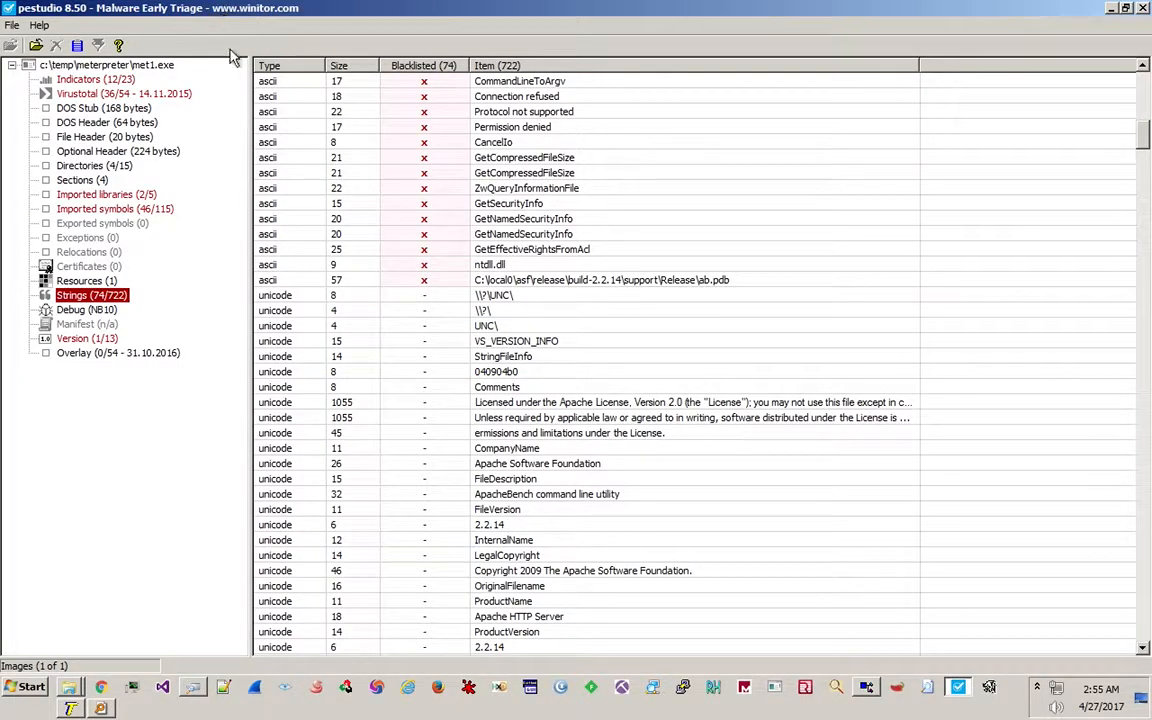
pyautogui.click(168, 95)
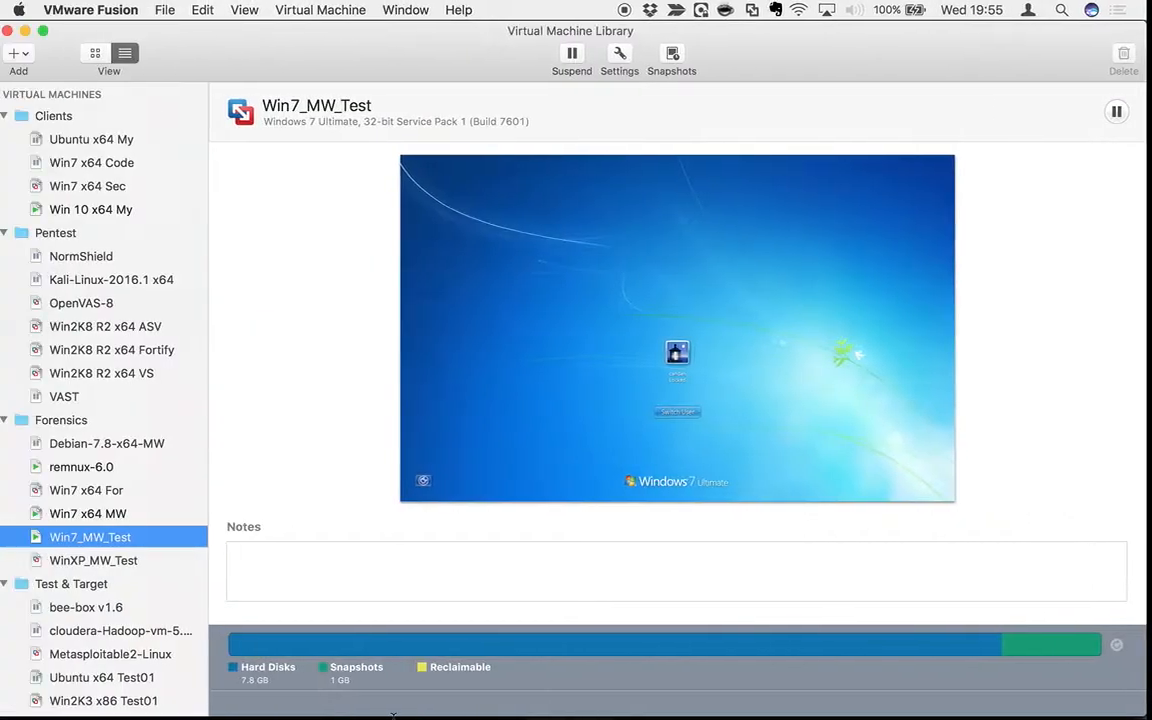
# Bring Chrome, showing the scans.io scan data repository page, in front of VMware Fusion.
pyautogui.moveTo(397, 658)
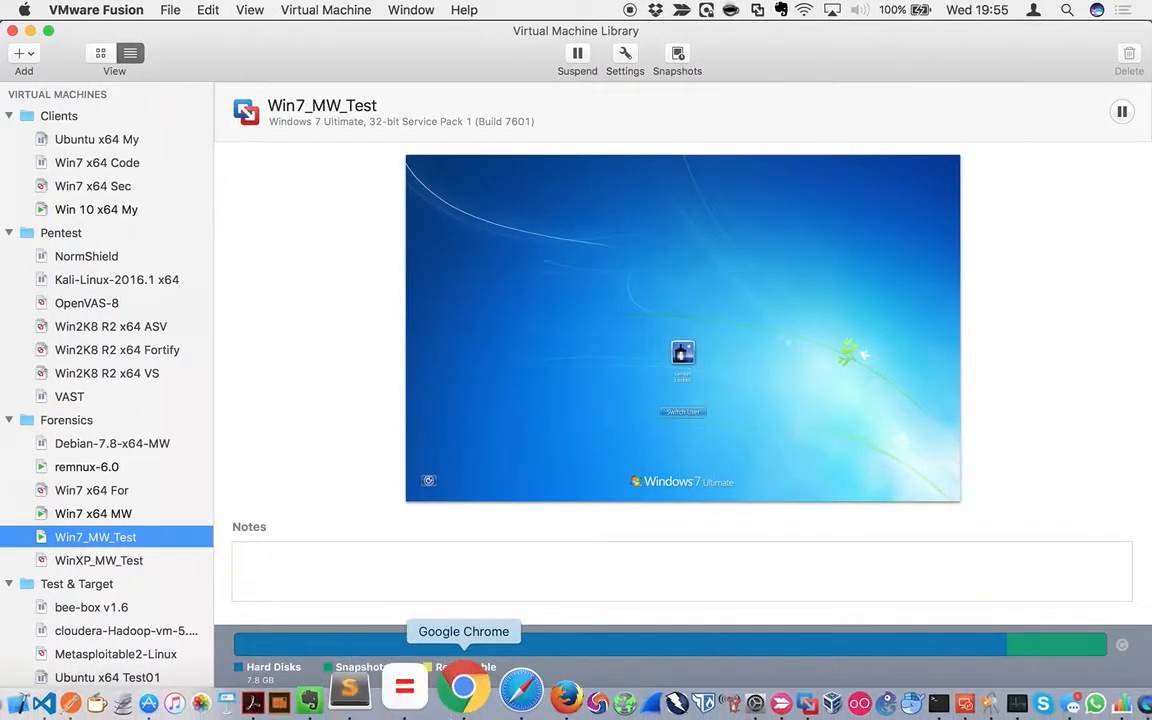
pyautogui.click(451, 684)
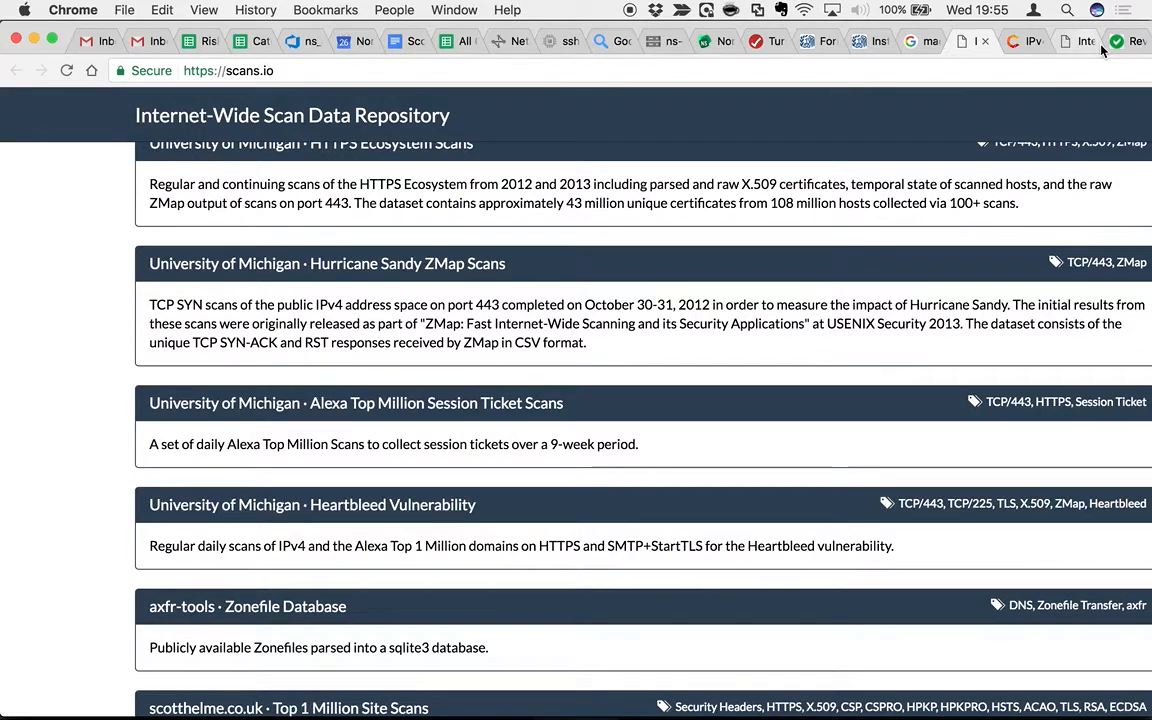
# Load malwr.com in a new tab and open the latest analysis report for n.exe.
pyautogui.press('super+n')
pyautogui.write('malwr.com')
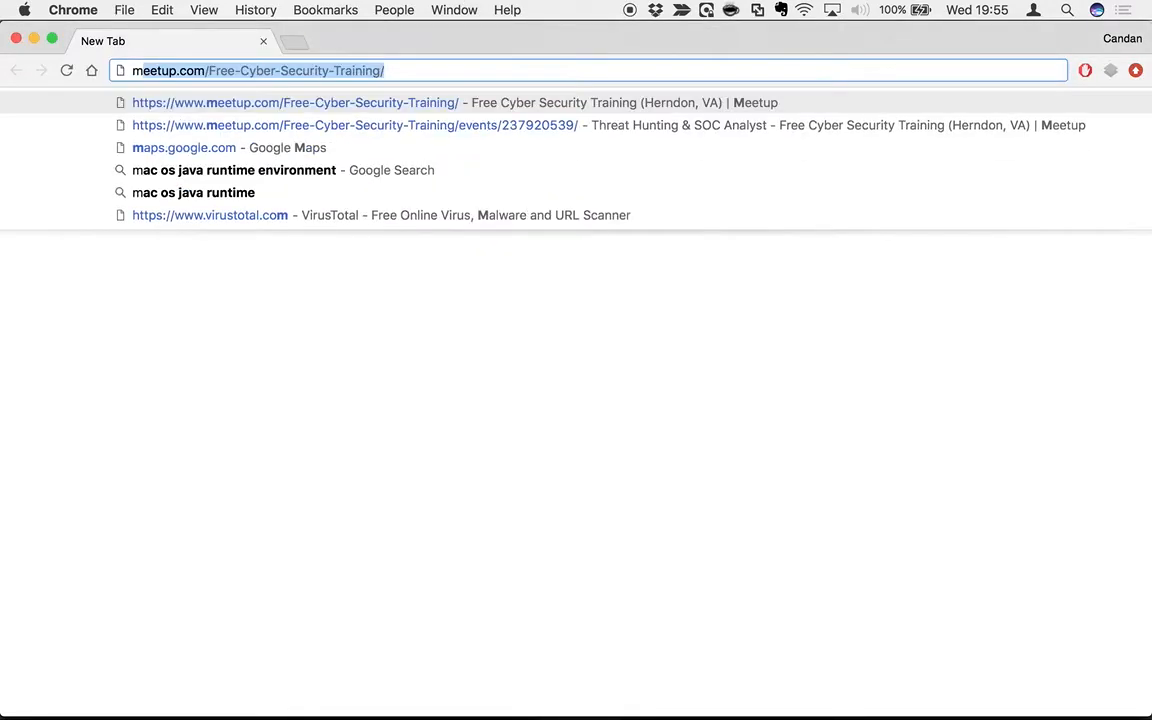
pyautogui.press('Return')
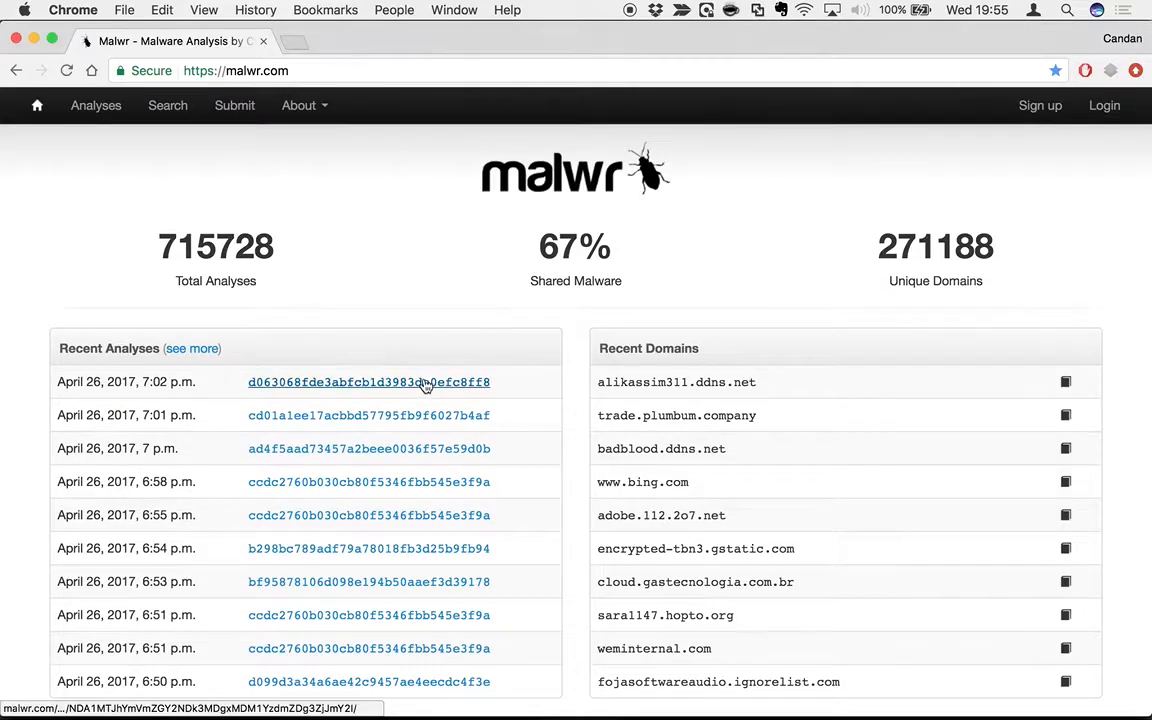
pyautogui.click(351, 386)
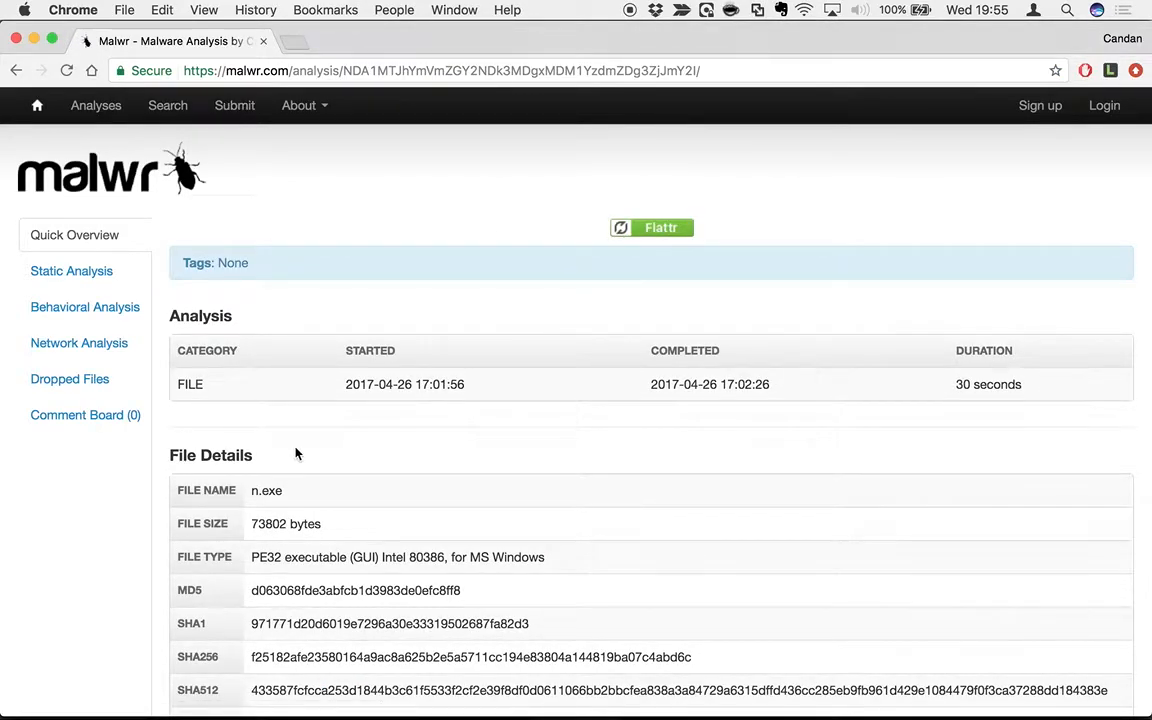
pyautogui.scroll(-2, 296, 452)
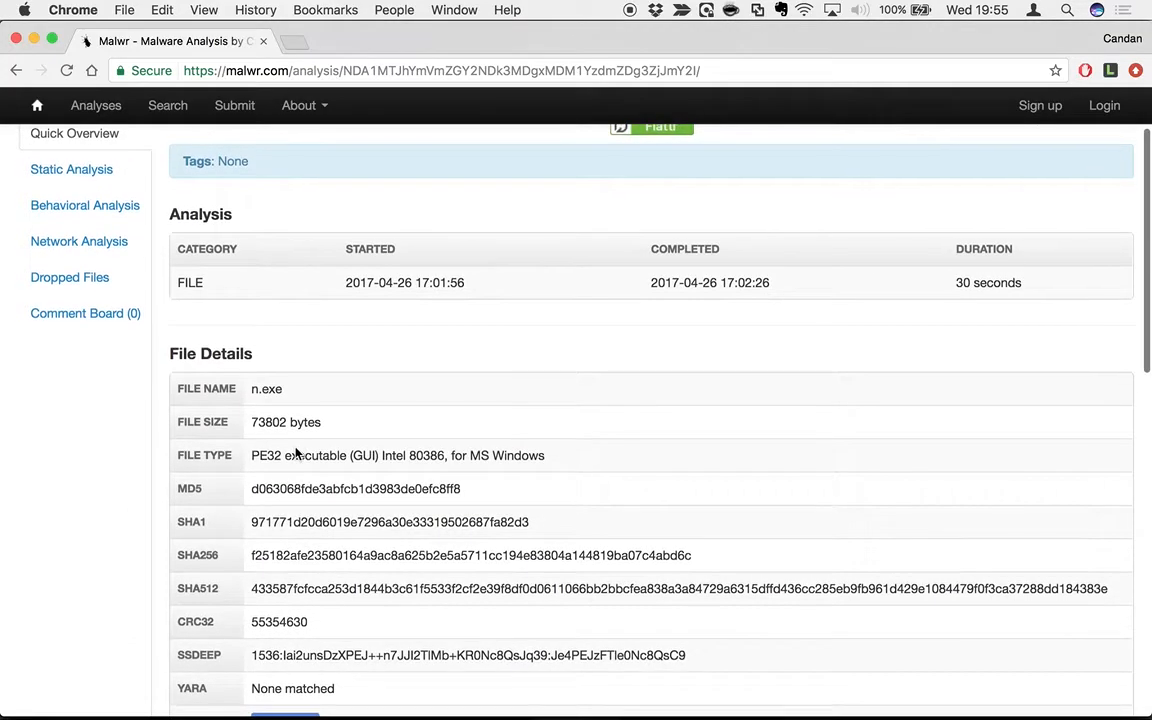
pyautogui.scroll(-1, 296, 452)
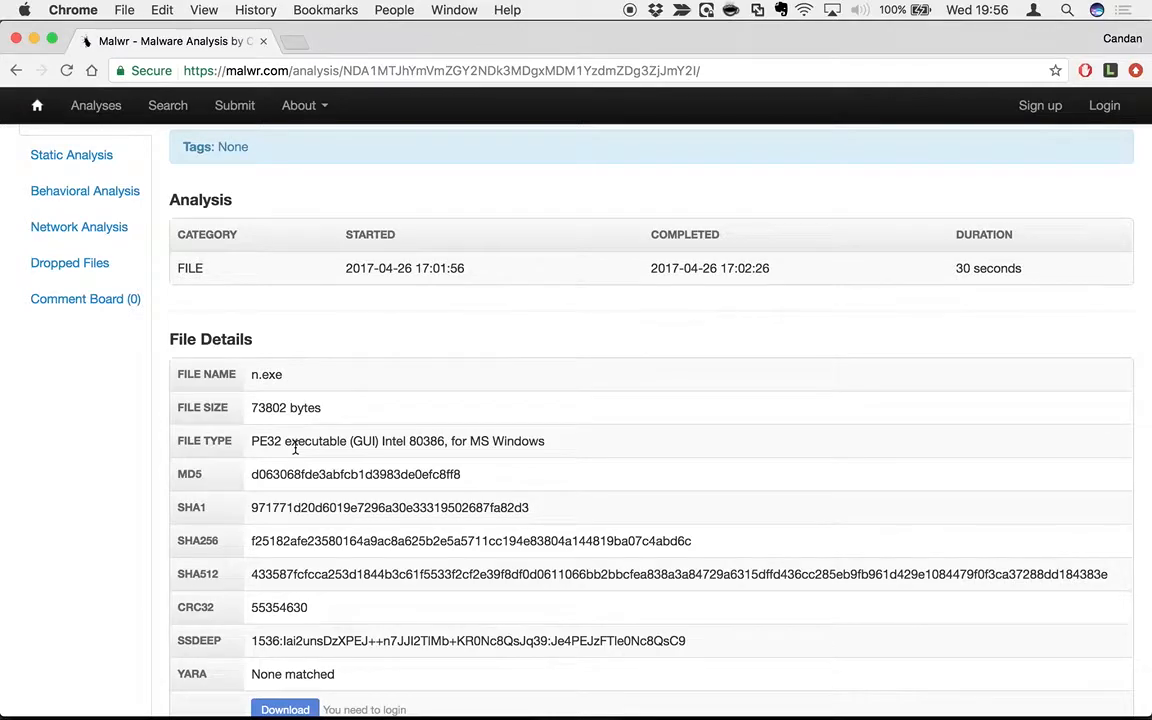
pyautogui.scroll(-2, 295, 450)
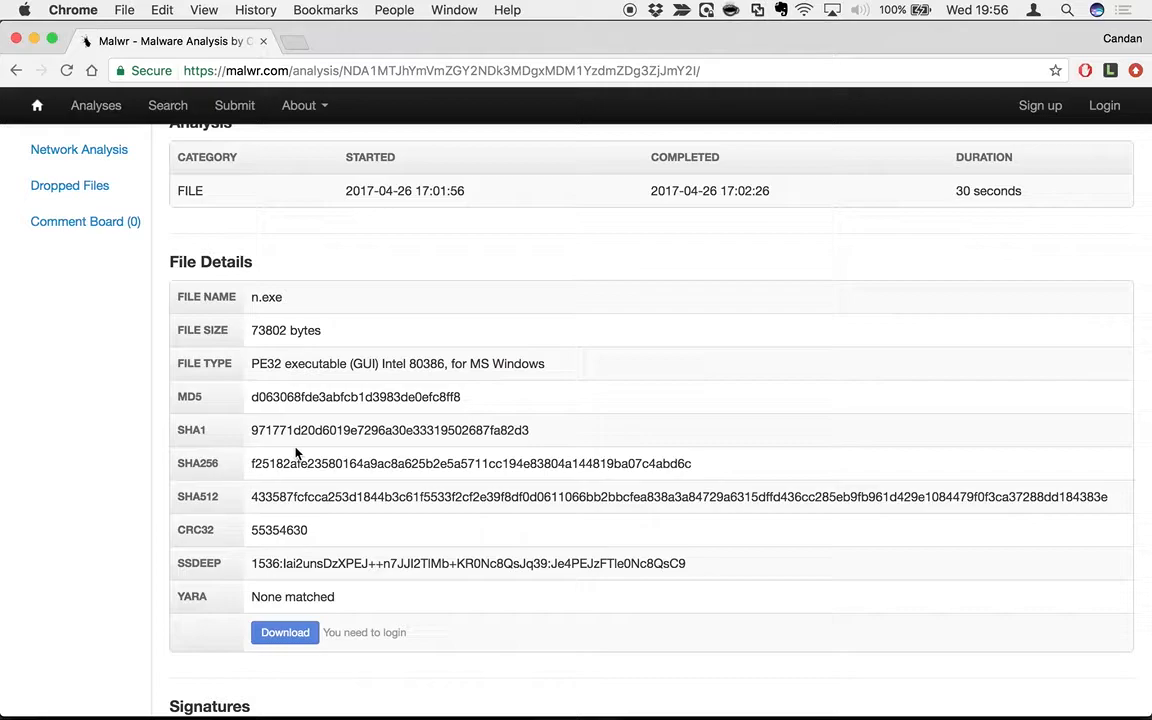
pyautogui.scroll(5, 296, 452)
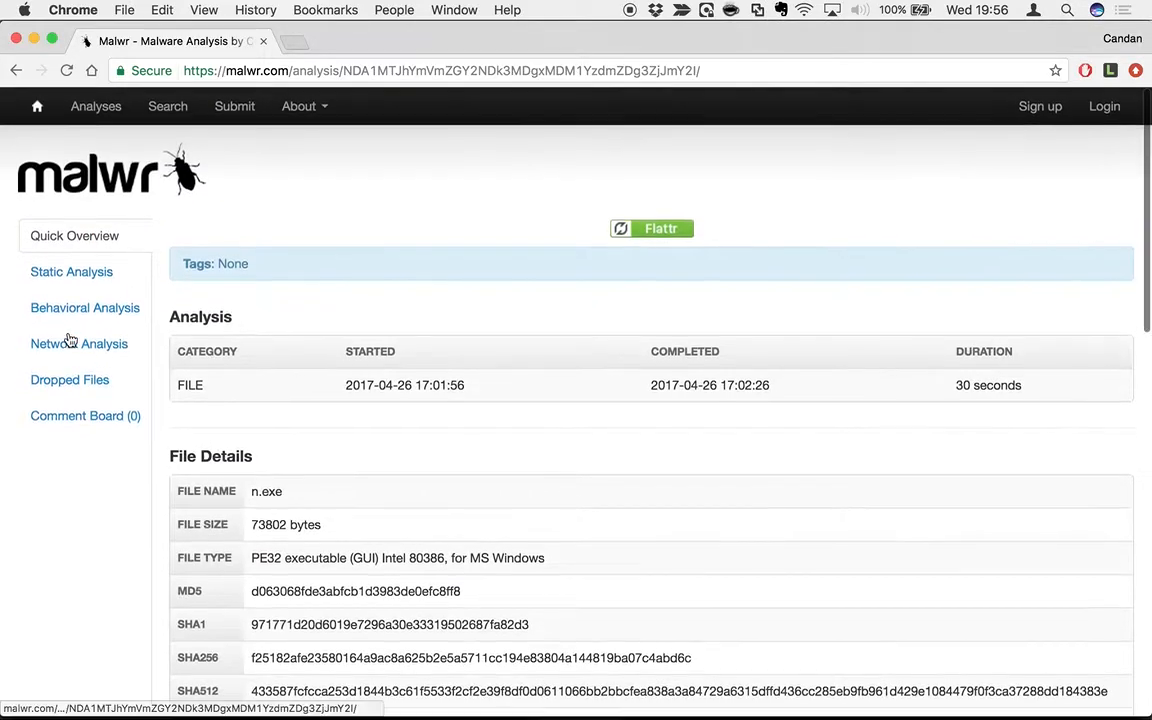
# Browse the n.exe report's Static Analysis sections and imports.
pyautogui.click(68, 278)
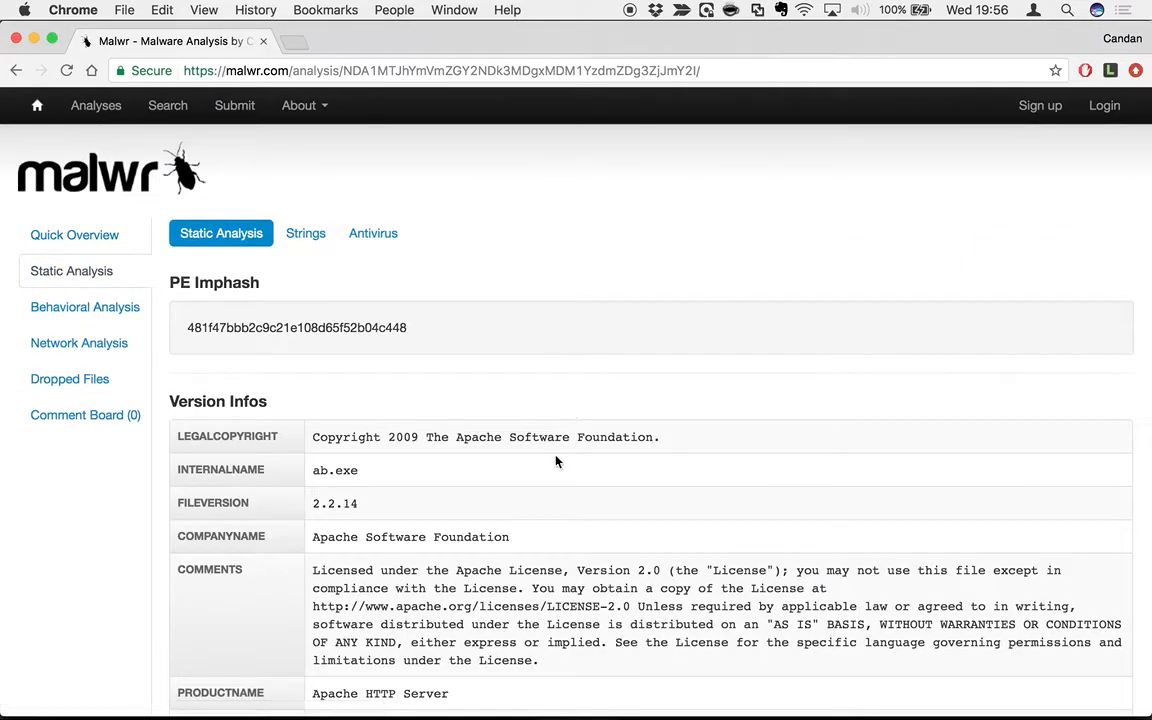
pyautogui.scroll(-3, 555, 458)
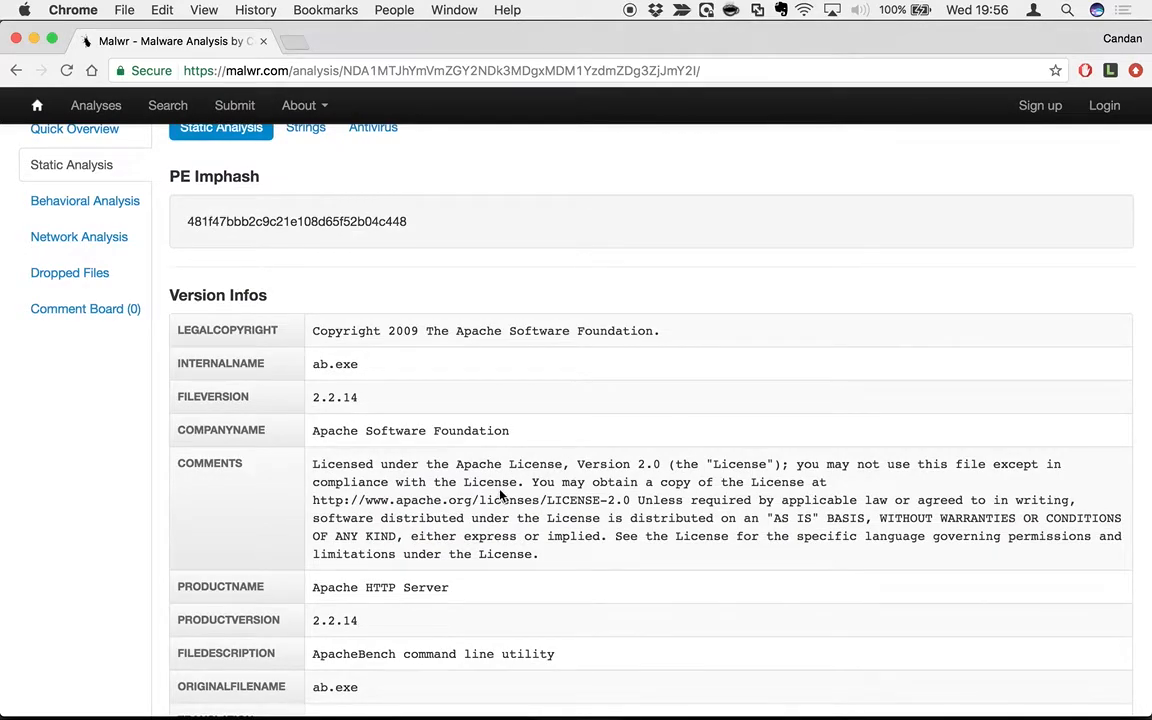
pyautogui.scroll(-7, 510, 485)
pyautogui.scroll(-14, 501, 495)
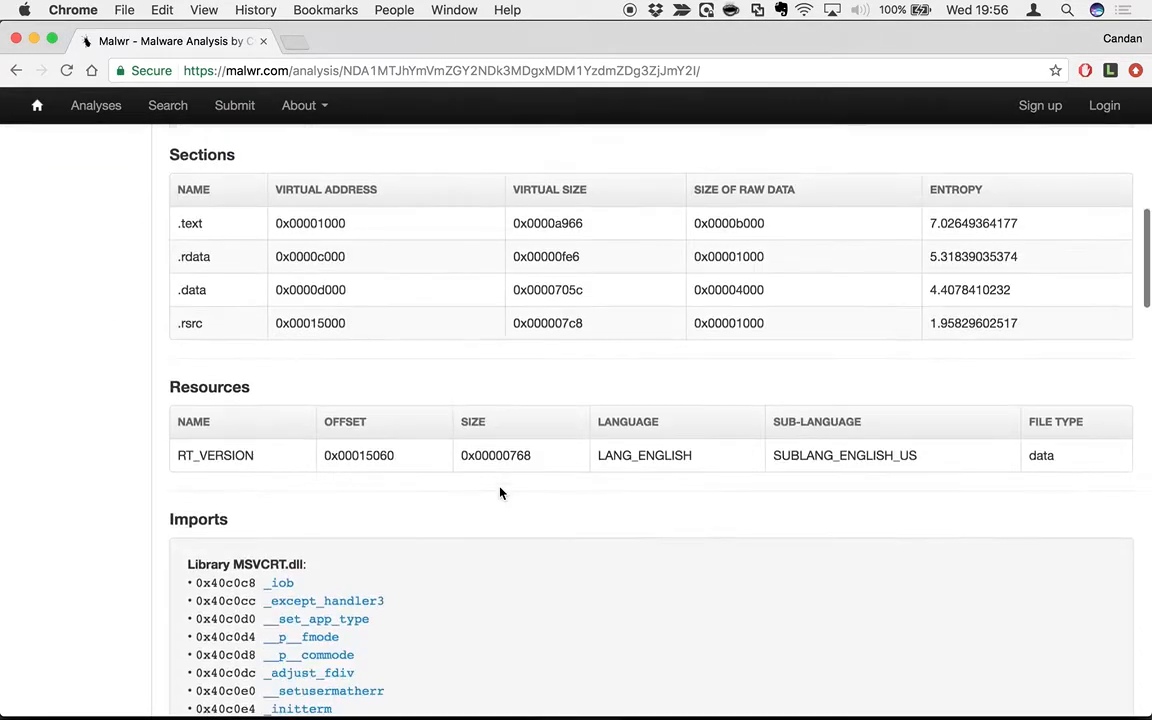
pyautogui.scroll(-12, 500, 493)
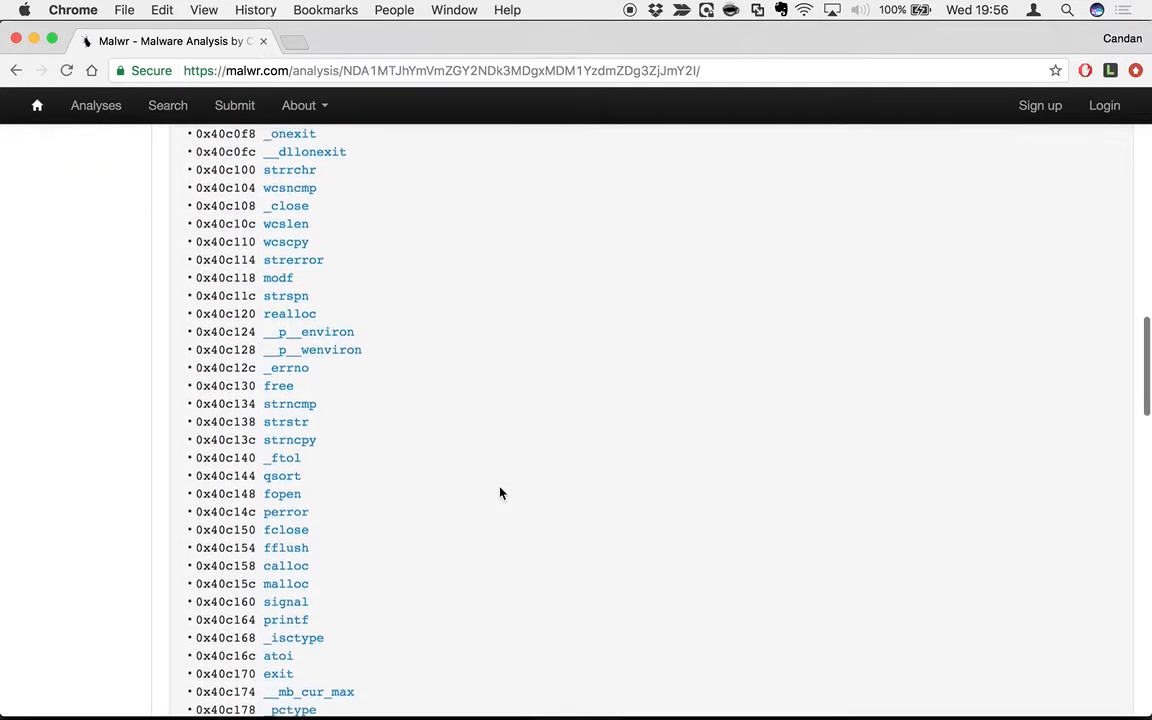
pyautogui.scroll(20, 500, 493)
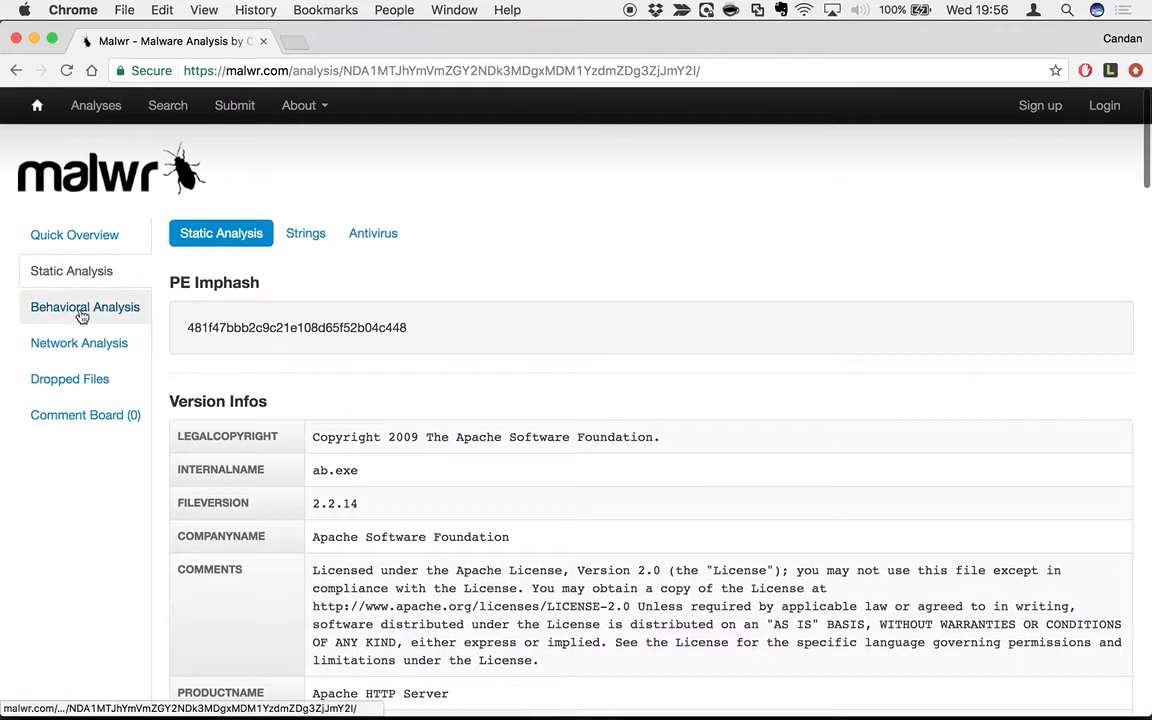
# Show the Behavioral Analysis process timeline and API calls for n.exe.
pyautogui.click(82, 310)
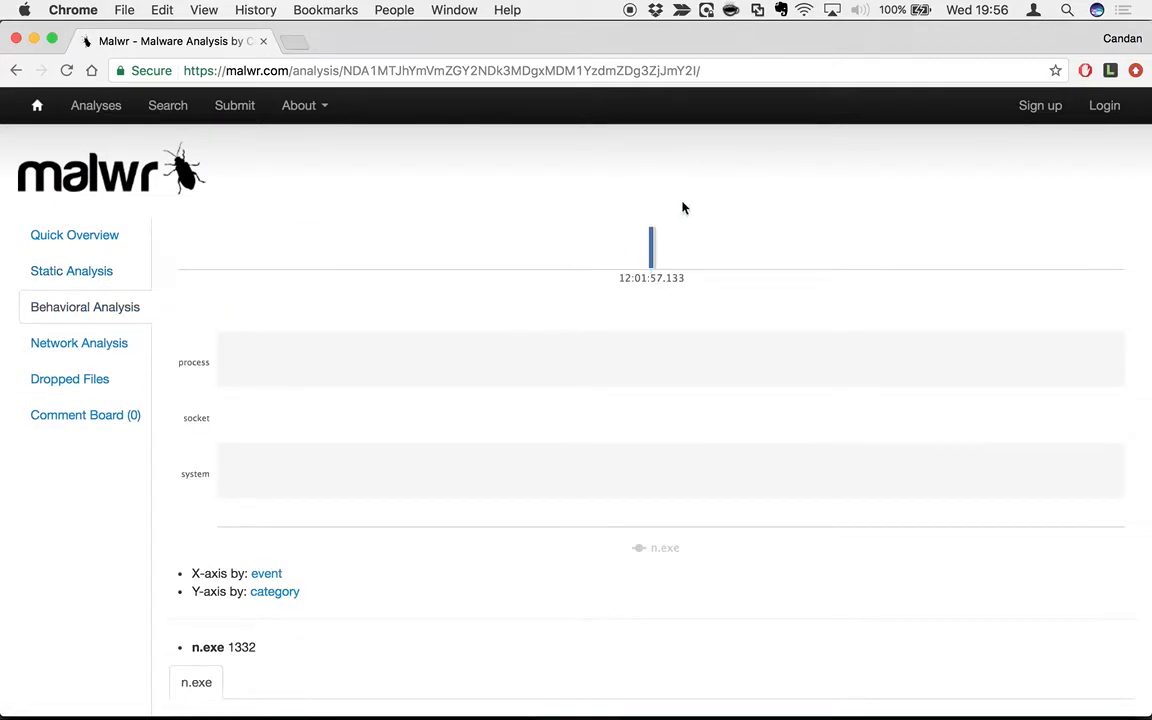
pyautogui.moveTo(652, 263)
pyautogui.scroll(-8, 522, 419)
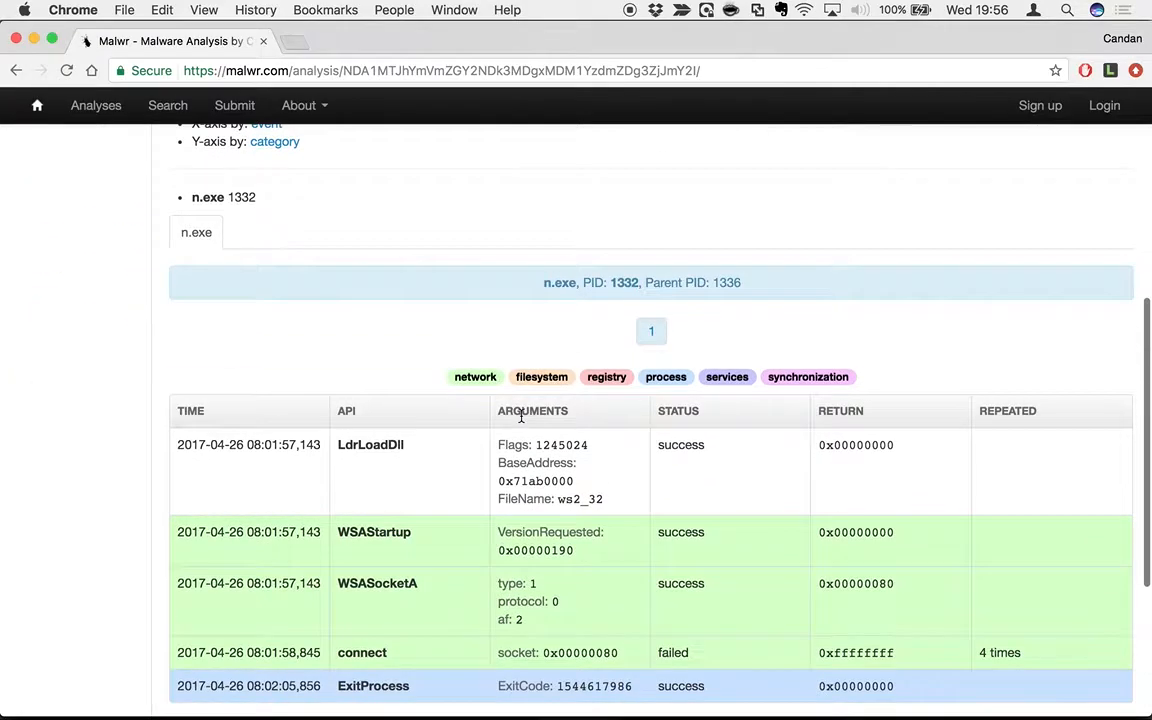
pyautogui.scroll(9, 522, 419)
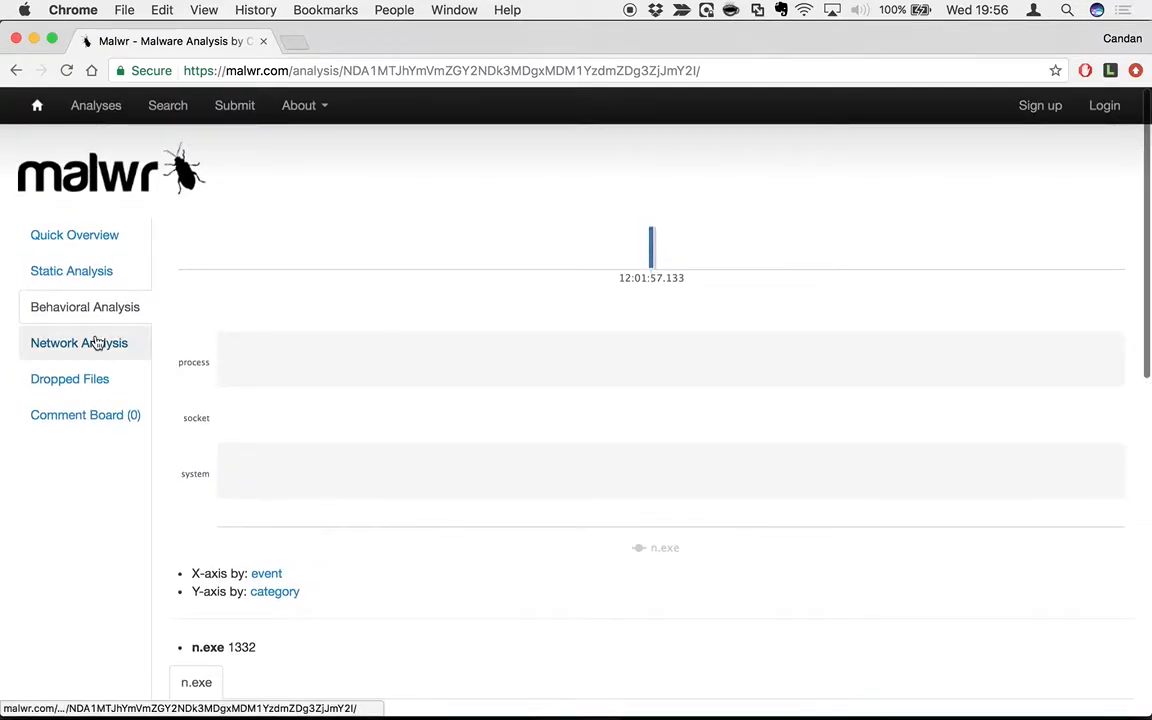
# Check the Hosts, SMTP, IRC and HTTP network tabs and Dropped Files, then return to Quick Overview.
pyautogui.click(103, 342)
pyautogui.click(290, 233)
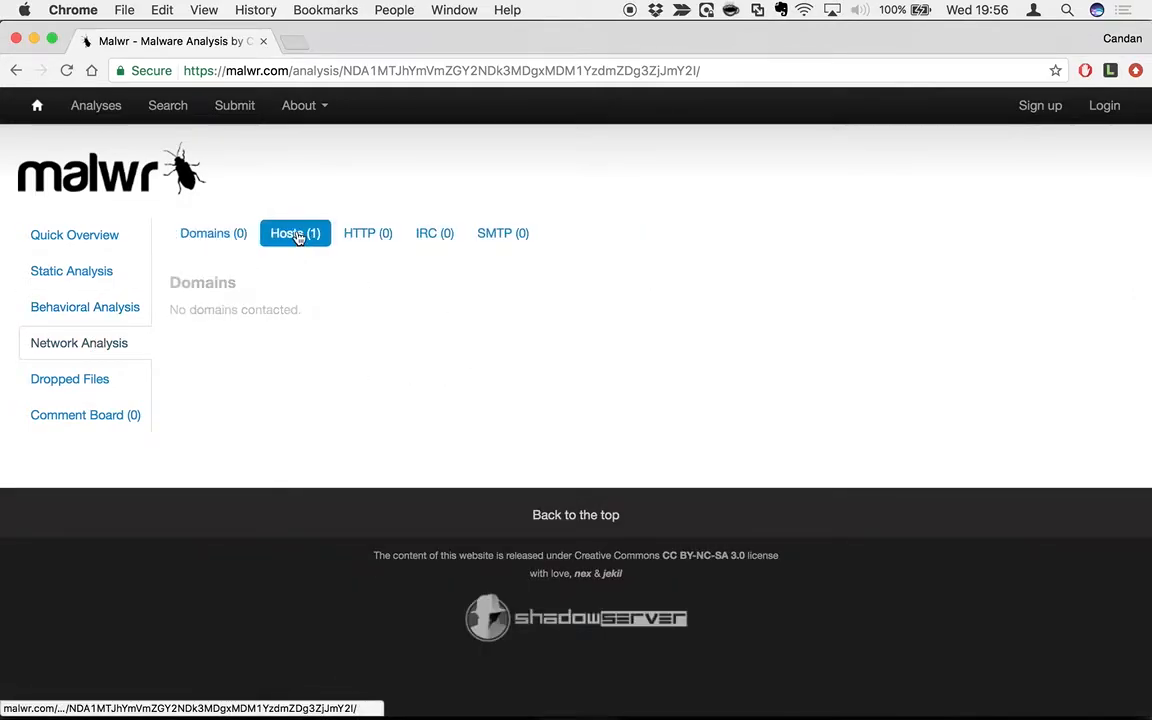
pyautogui.click(515, 232)
pyautogui.click(435, 238)
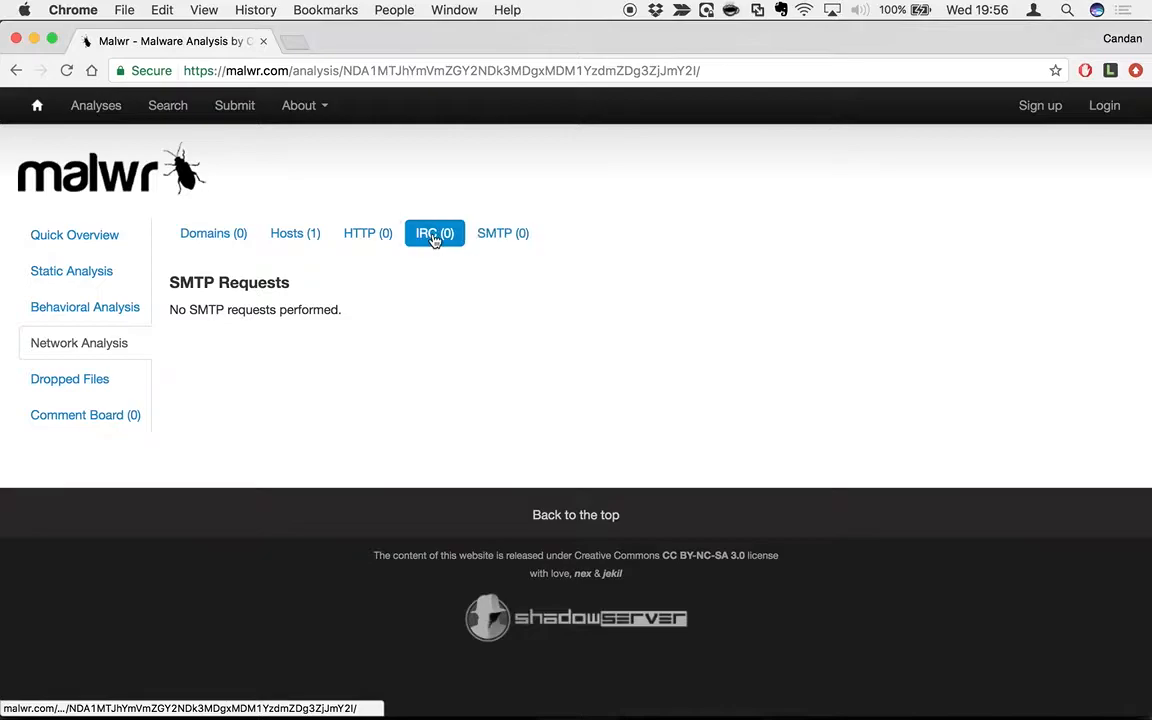
pyautogui.click(367, 235)
pyautogui.click(278, 242)
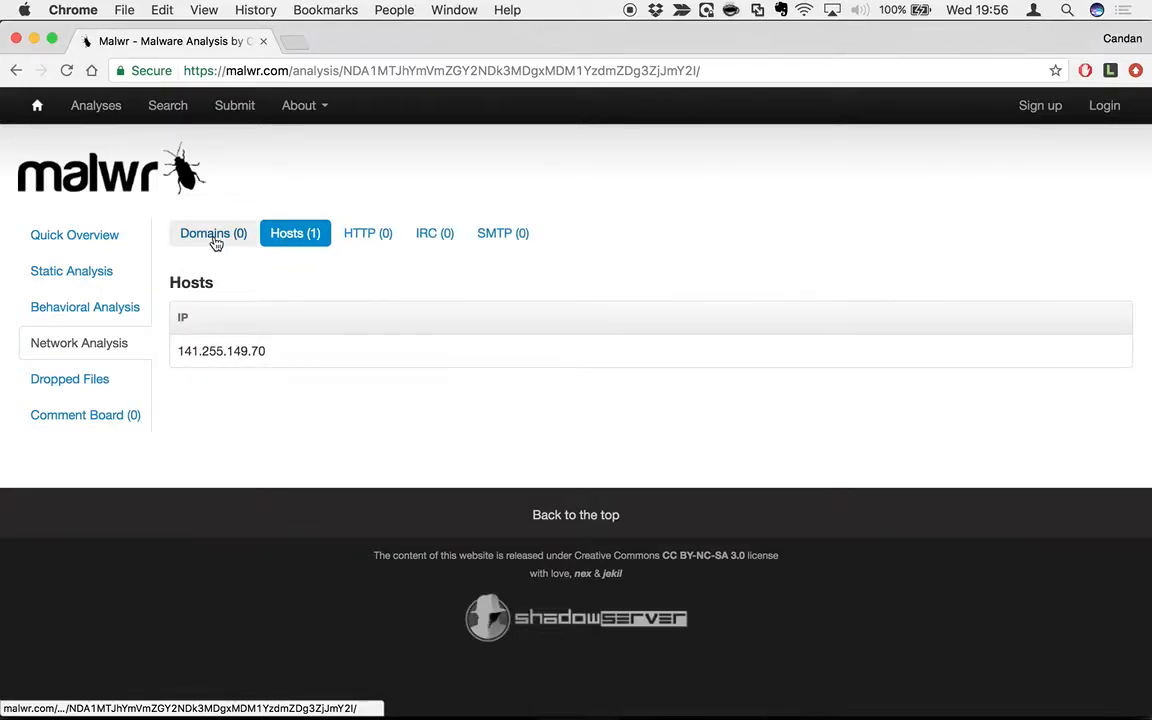
pyautogui.click(70, 376)
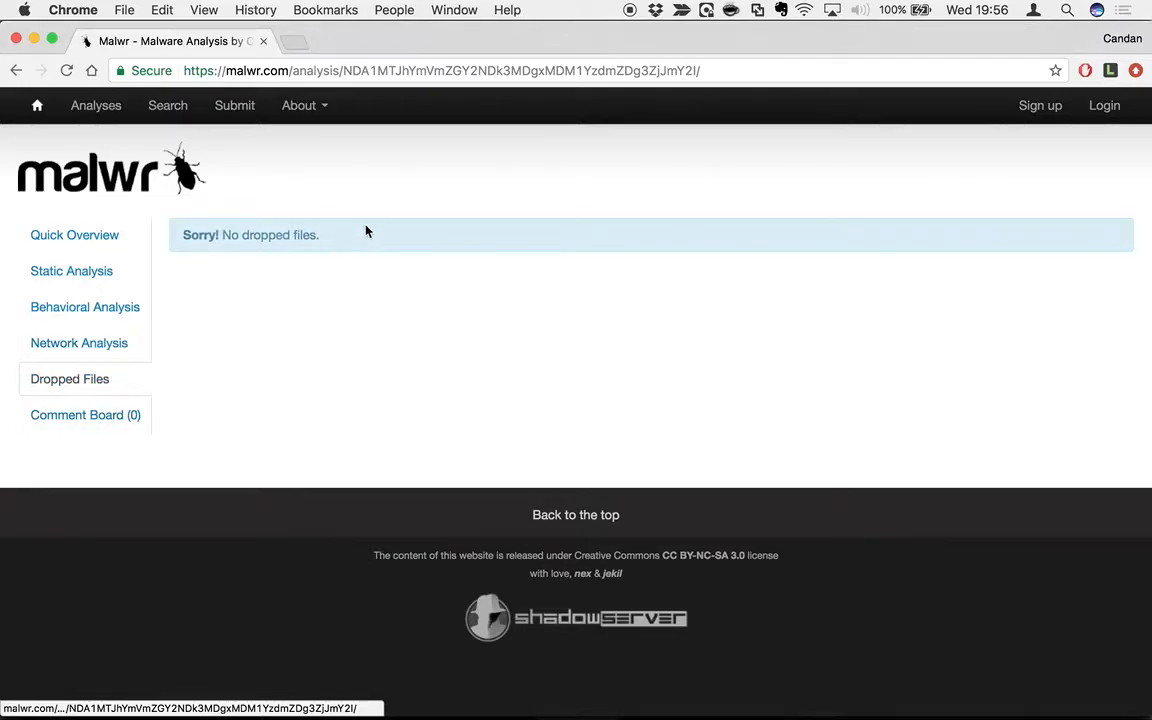
pyautogui.click(77, 234)
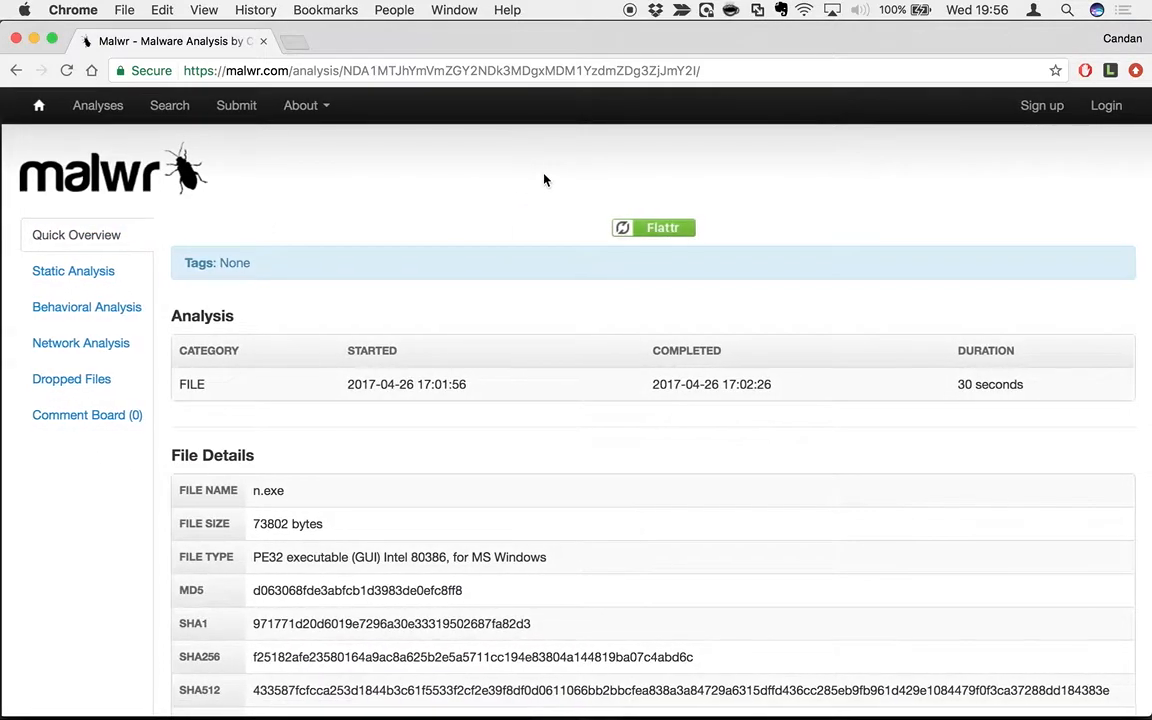
# Navigate back to the malwr.com home page and request the full Analyses list.
pyautogui.click(16, 71)
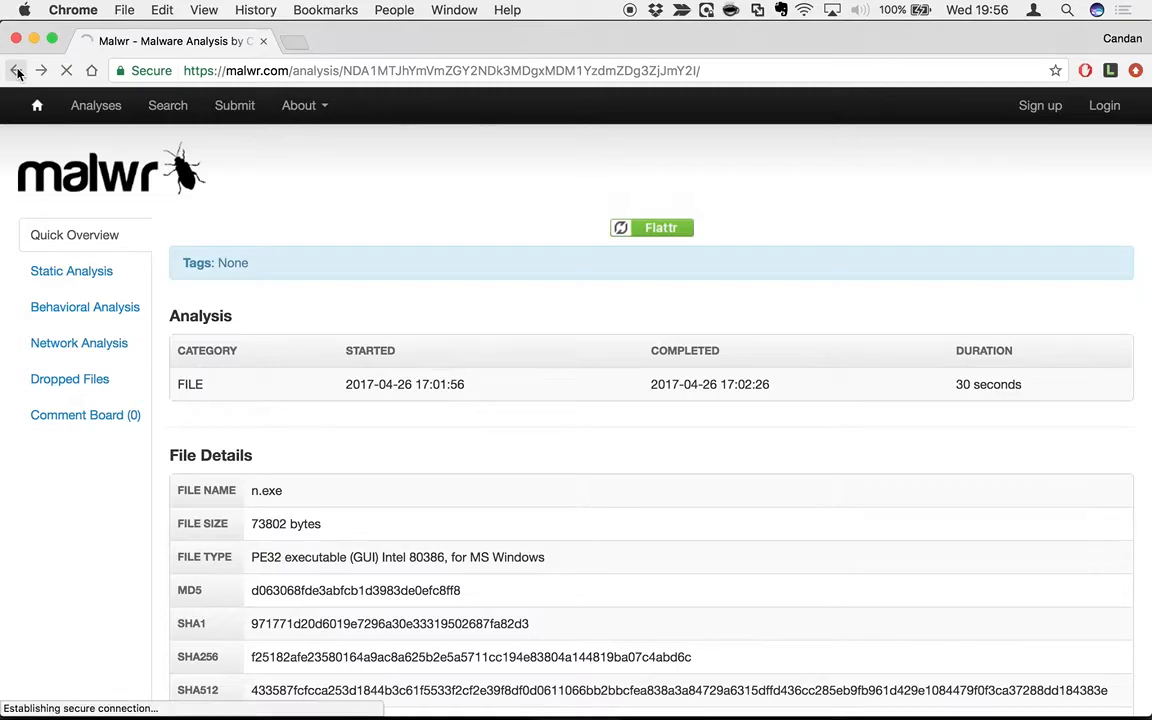
pyautogui.click(16, 74)
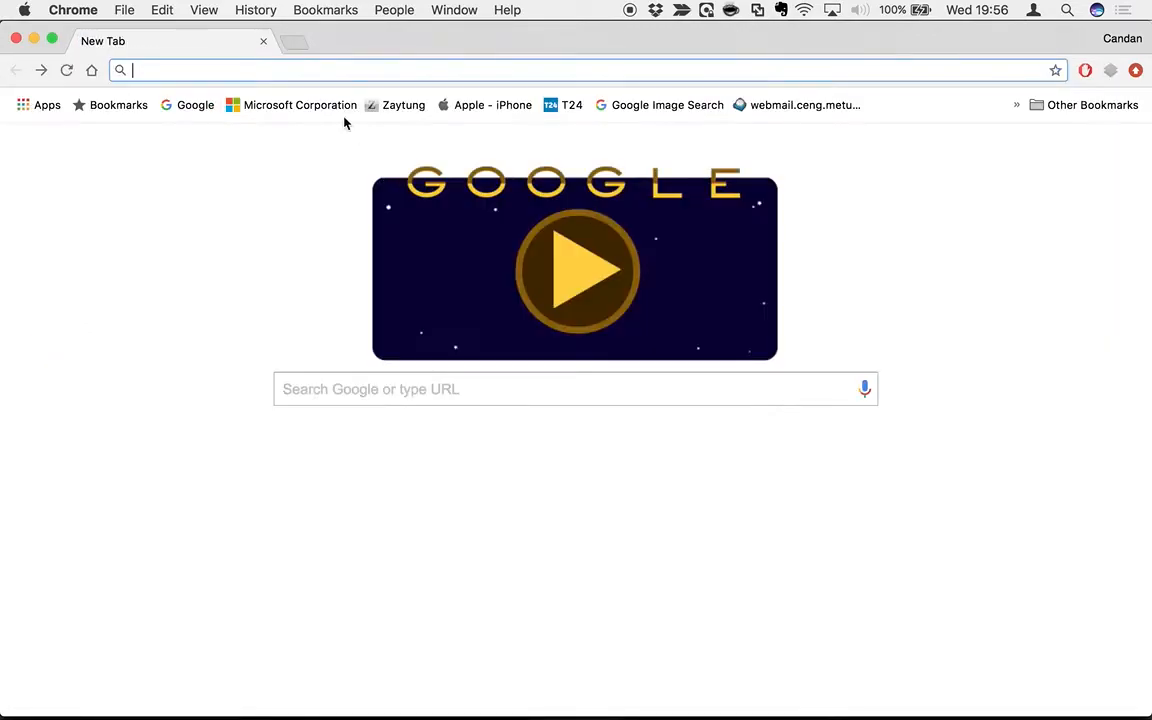
pyautogui.hscroll(5, 213, 238)
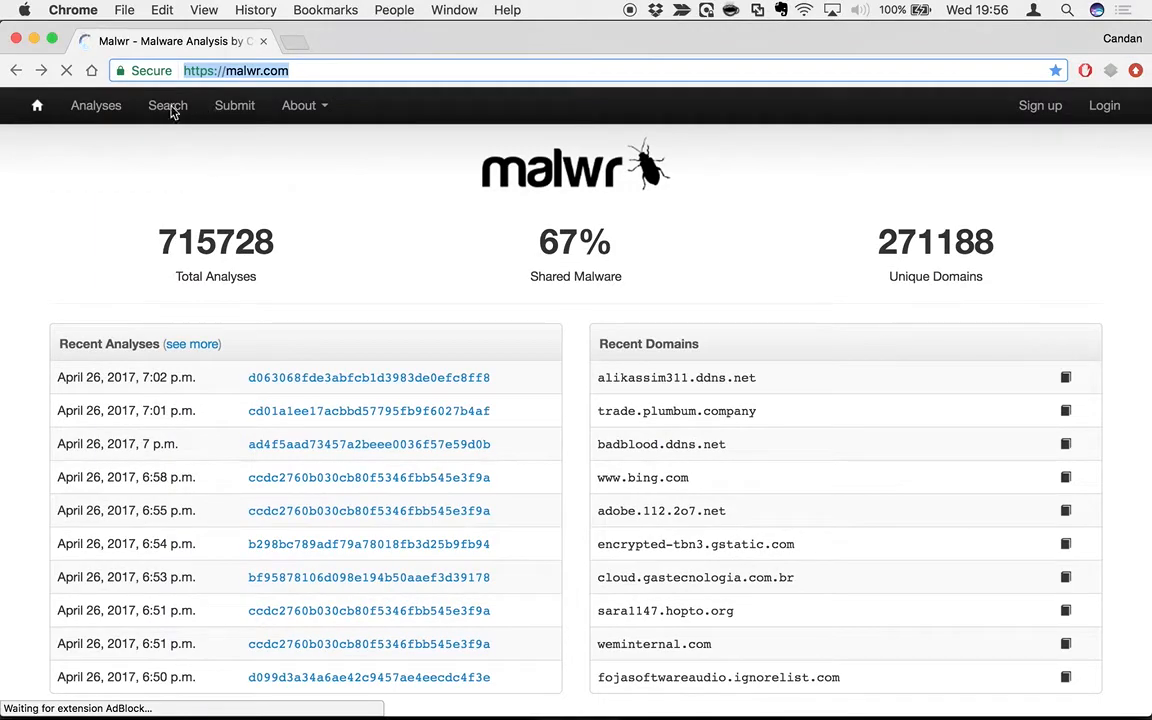
pyautogui.click(88, 116)
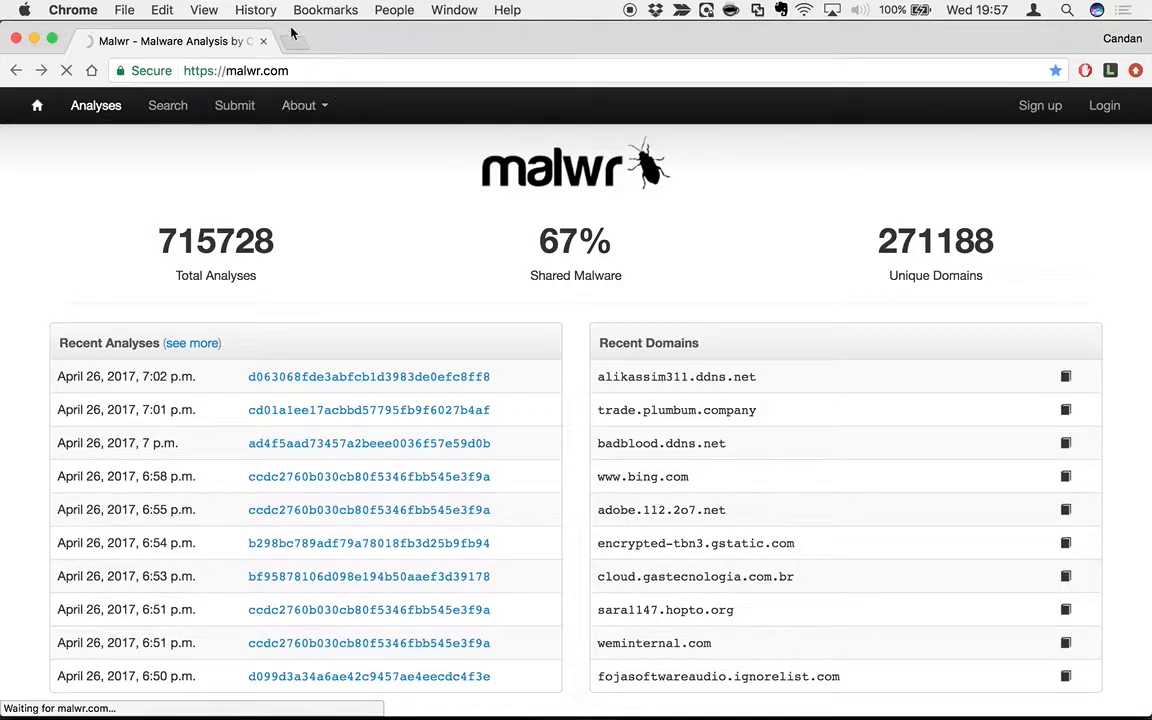
# Search Google for 'cuckoo sandbox' in a new tab, then return to the Malwr tab.
pyautogui.press('super+t')
pyautogui.write('cucco')
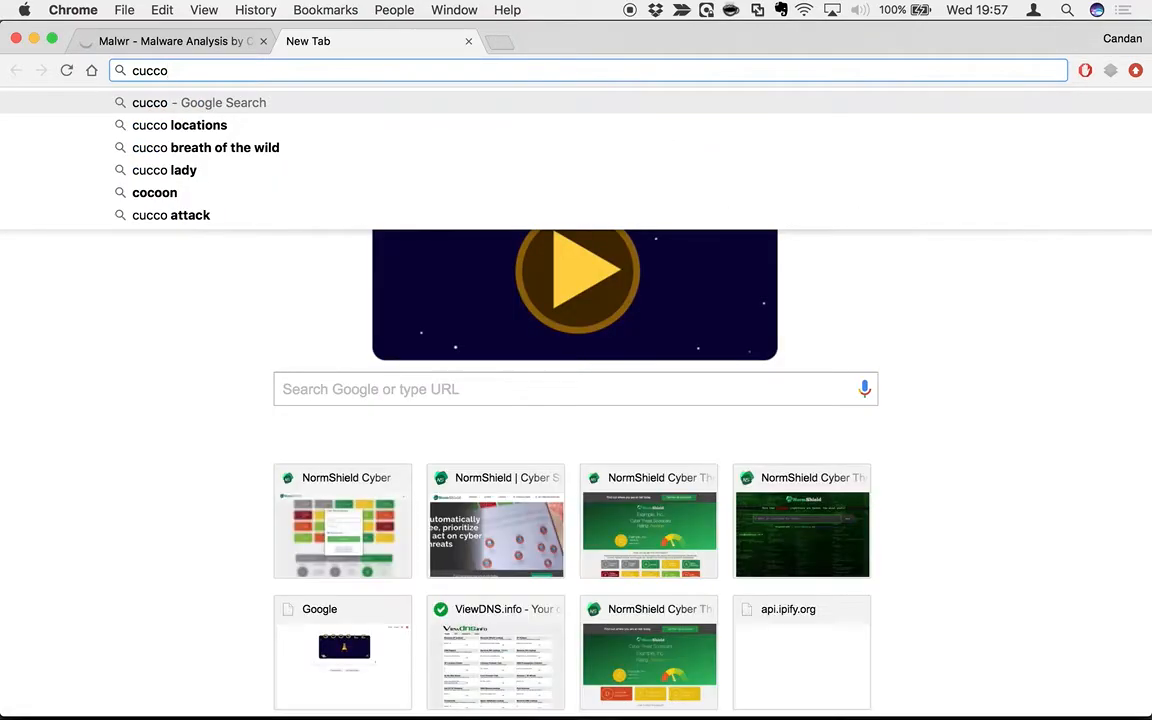
pyautogui.press('BackSpace')
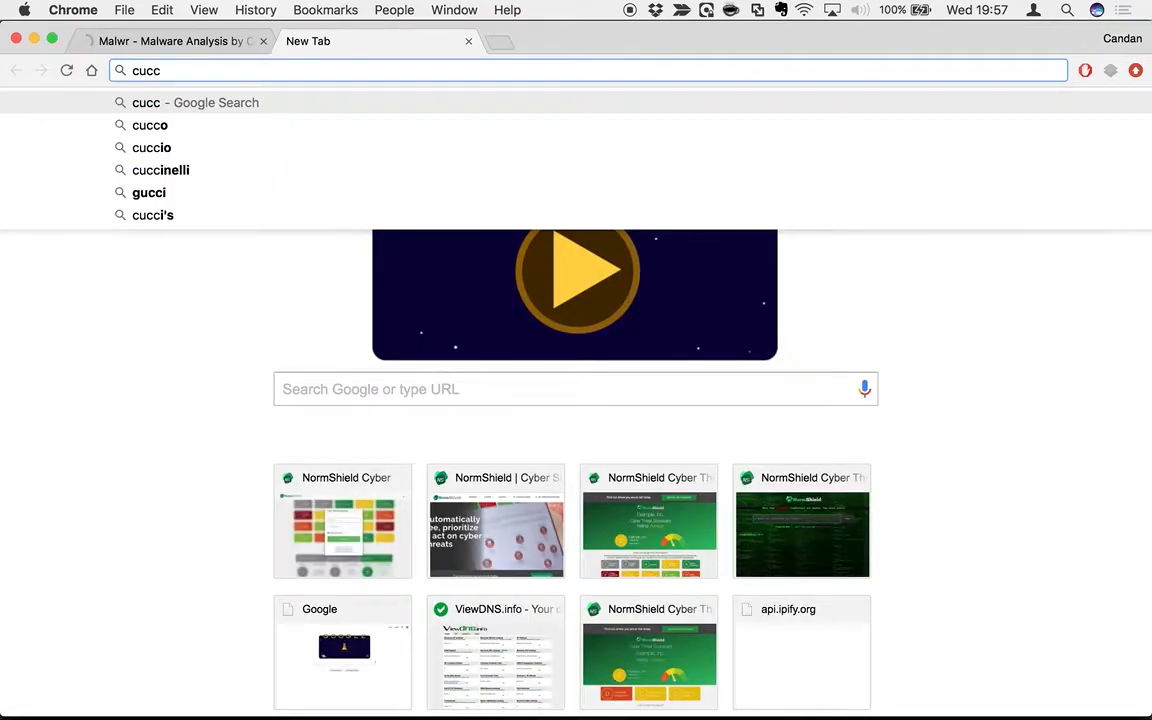
pyautogui.press('BackSpace')
pyautogui.write('ckoo')
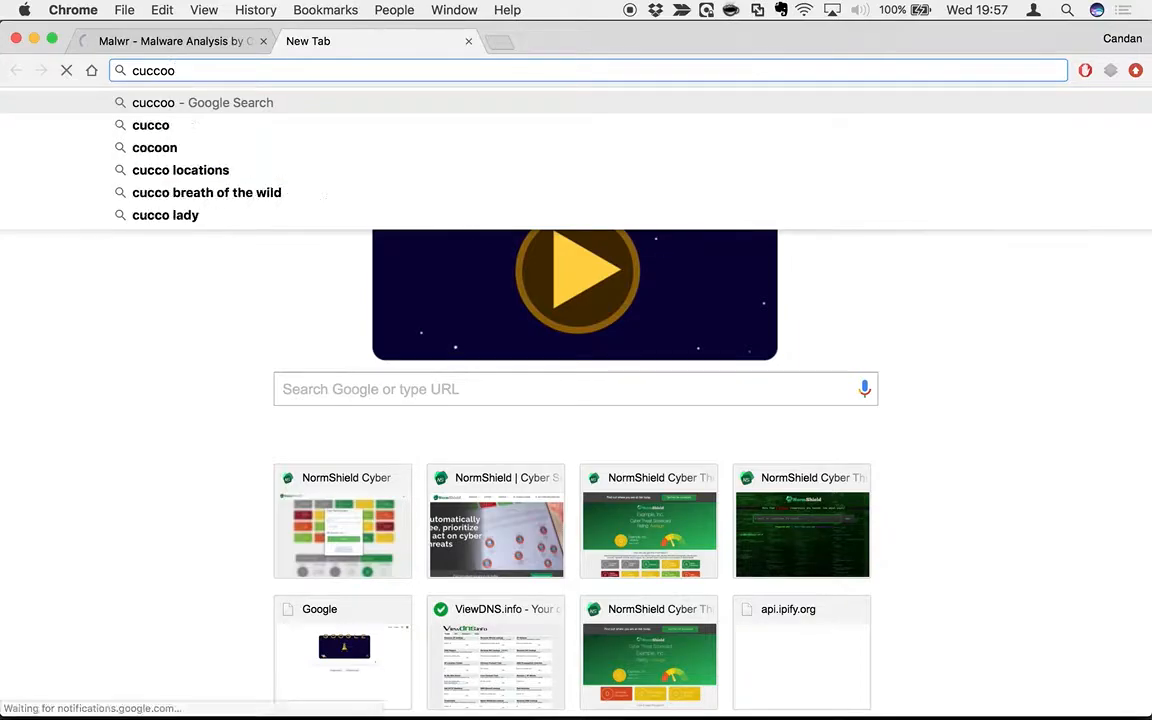
pyautogui.write(' sand')
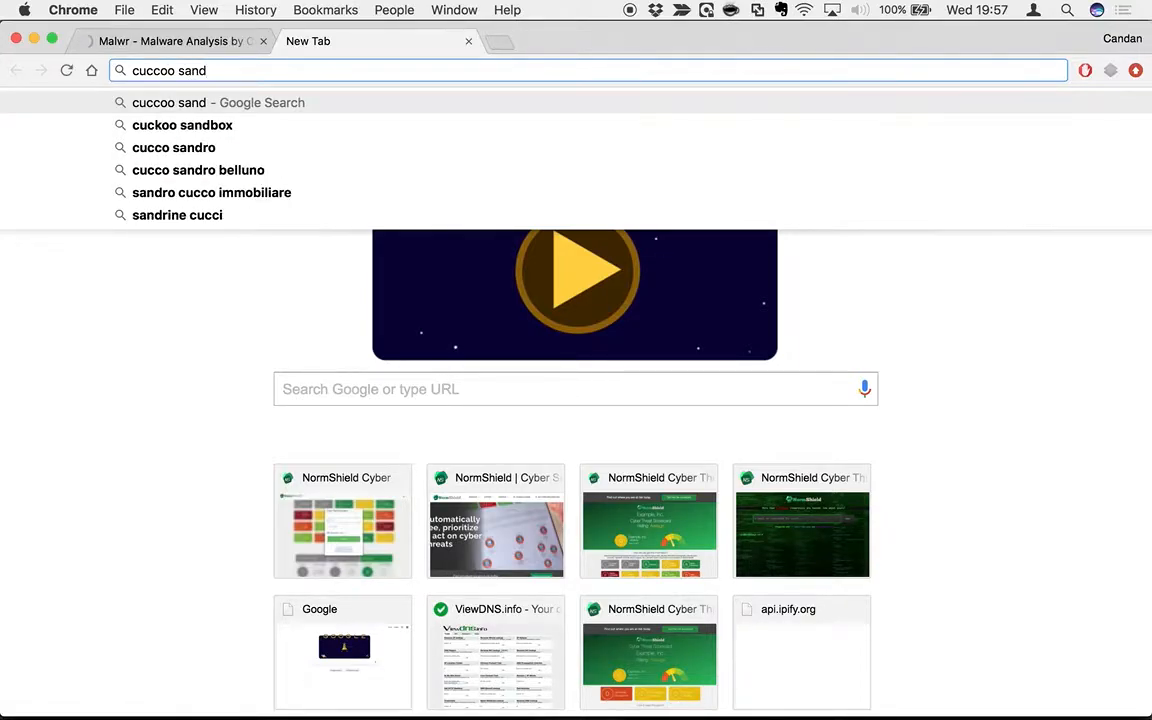
pyautogui.press('Down')
pyautogui.press('Return')
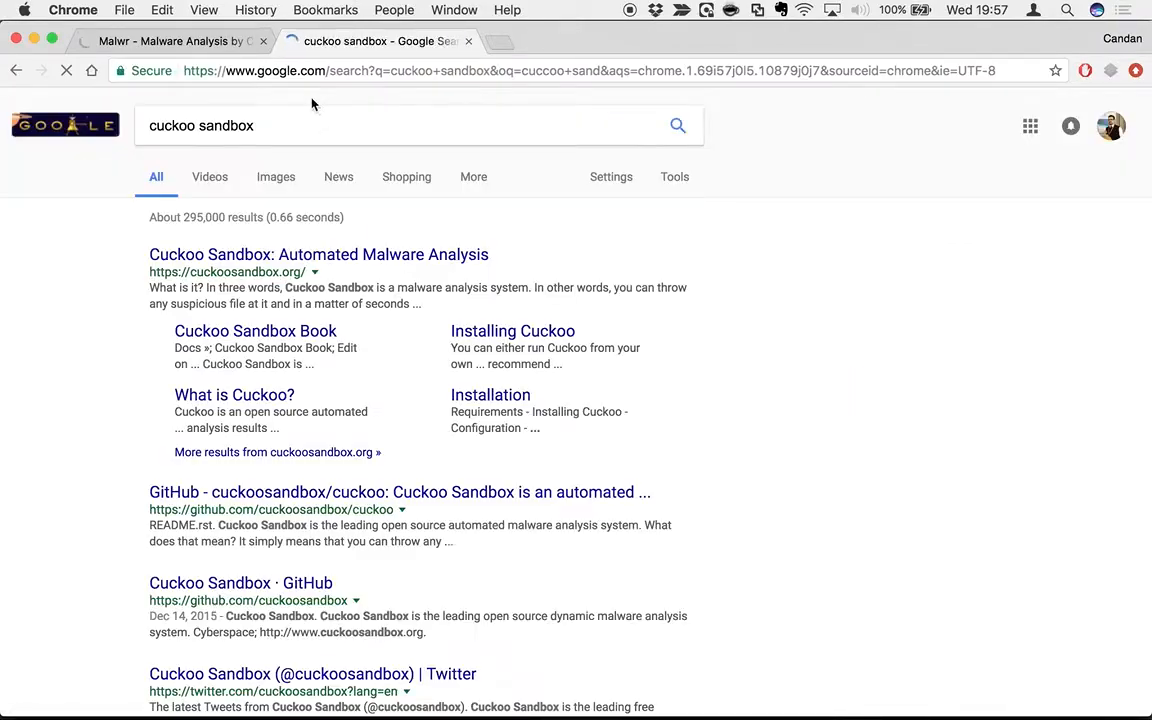
pyautogui.click(211, 45)
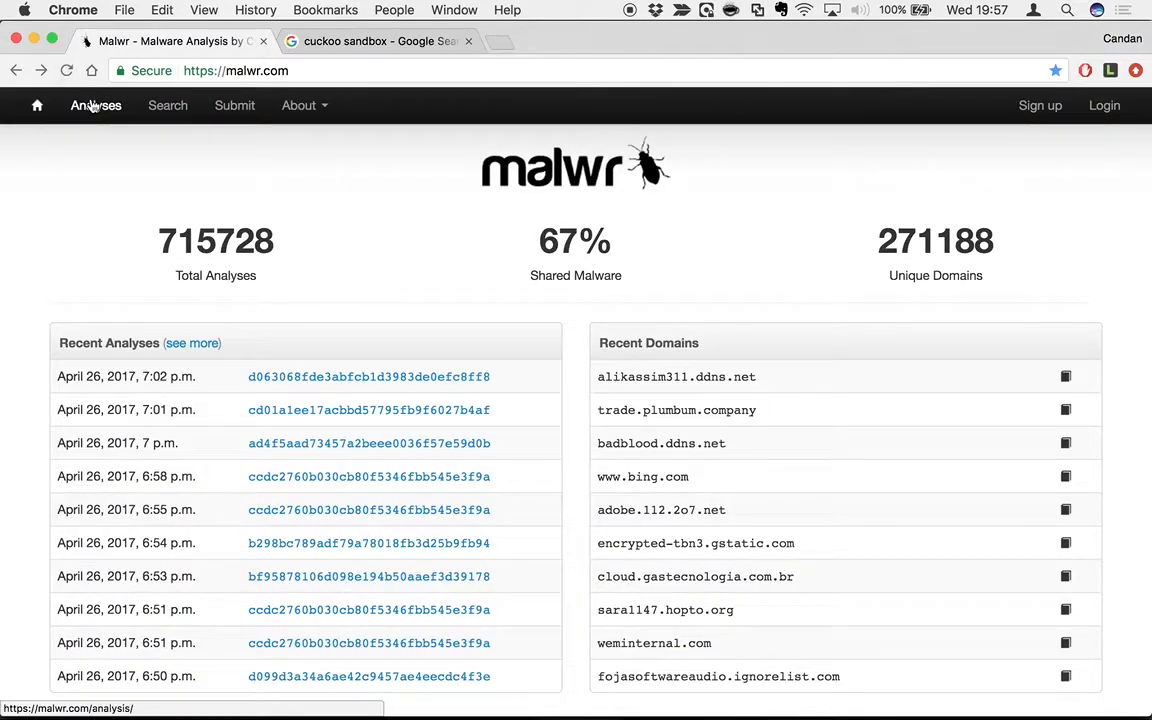
# Open and reload malwr's Analyses list, which fails with Server Error (500), then return to the cuckoo sandbox results.
pyautogui.click(92, 107)
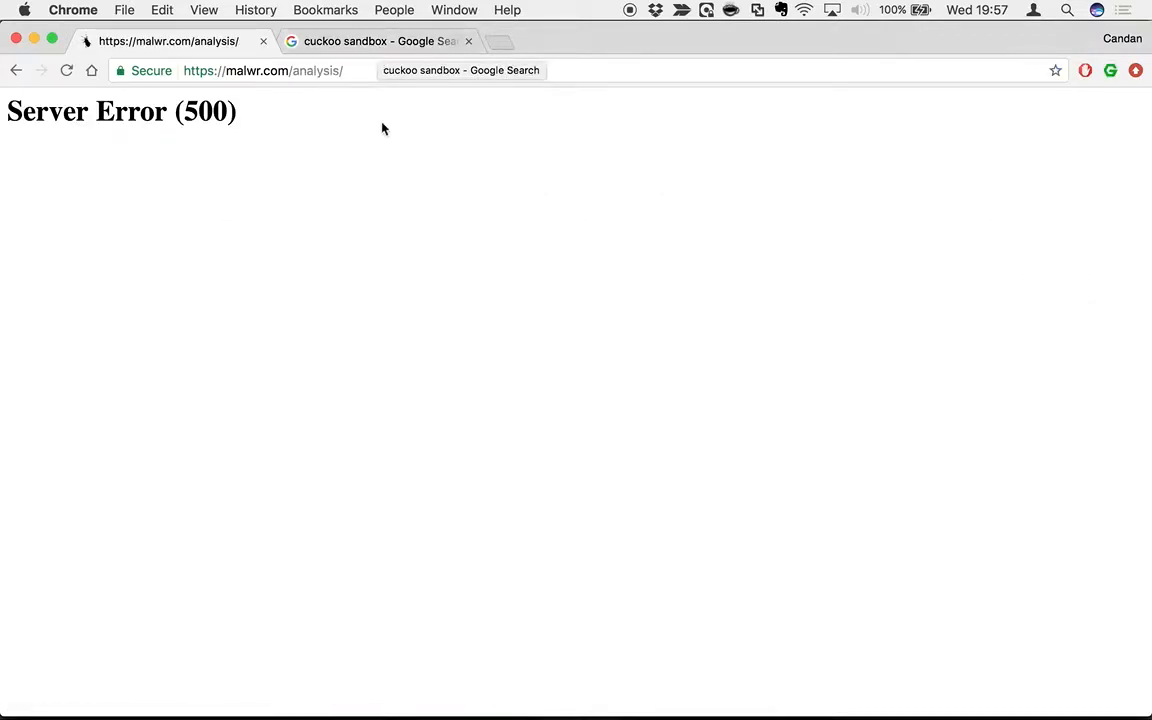
pyautogui.click(247, 71)
pyautogui.press('Return')
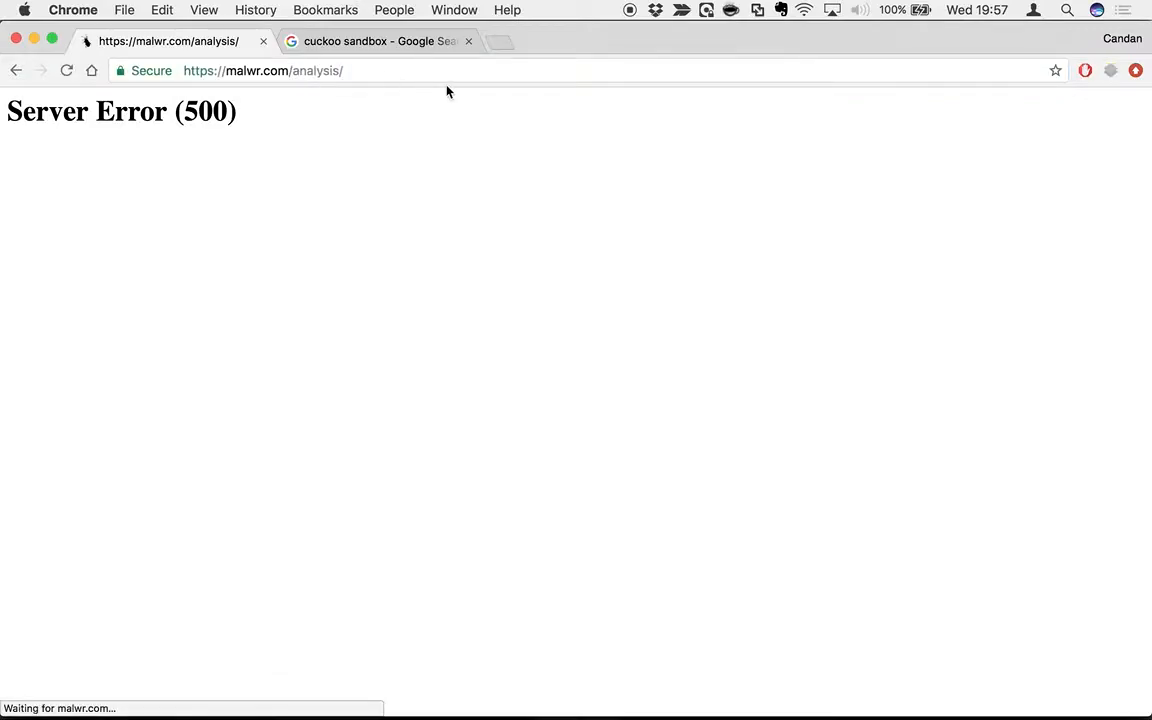
pyautogui.click(370, 45)
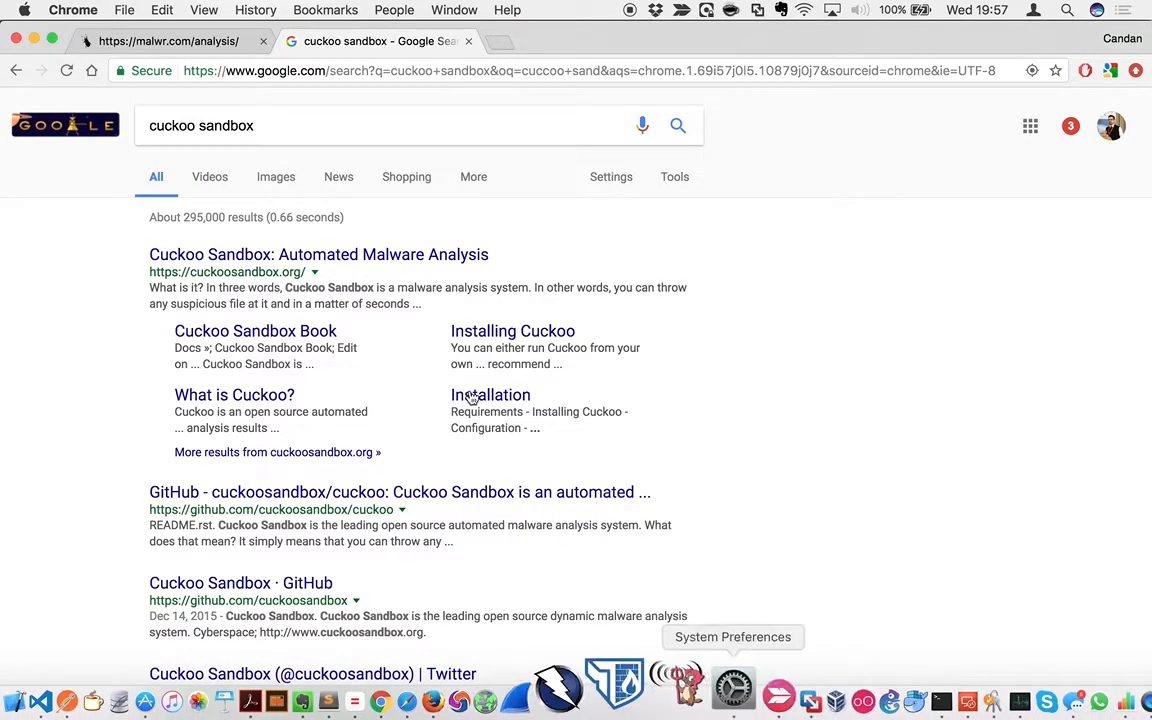
# Open the official Cuckoo Sandbox site and go to the Installation chapter of its documentation.
pyautogui.click(330, 256)
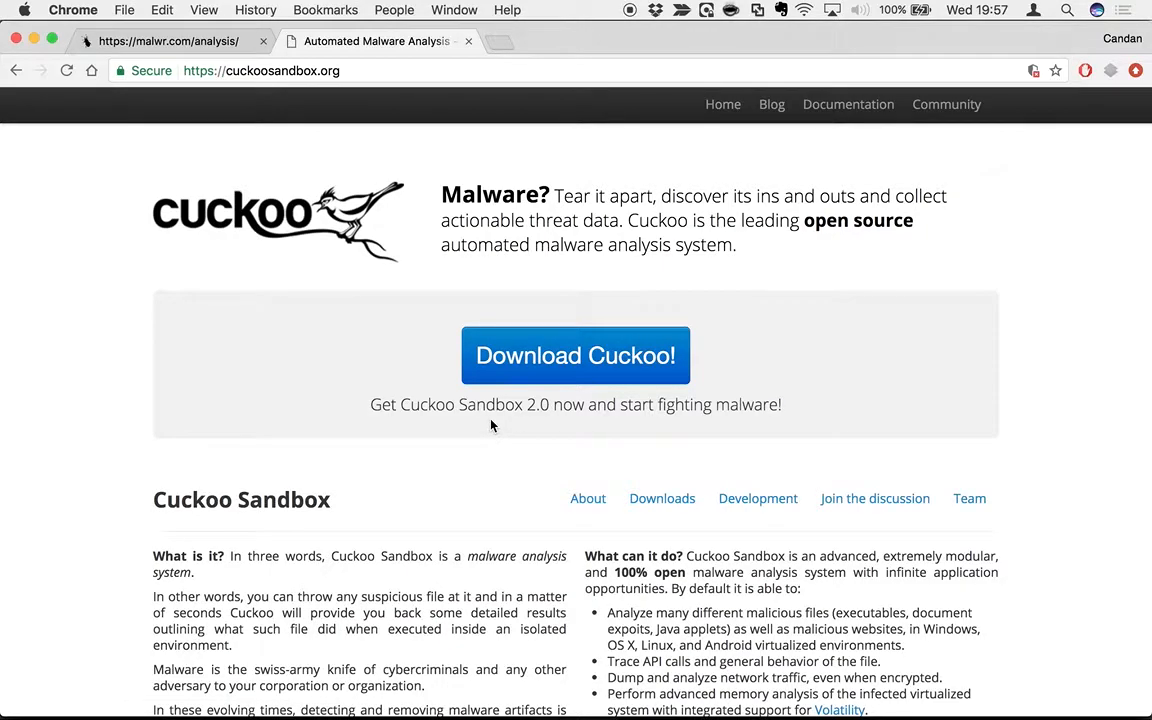
pyautogui.scroll(-2, 491, 352)
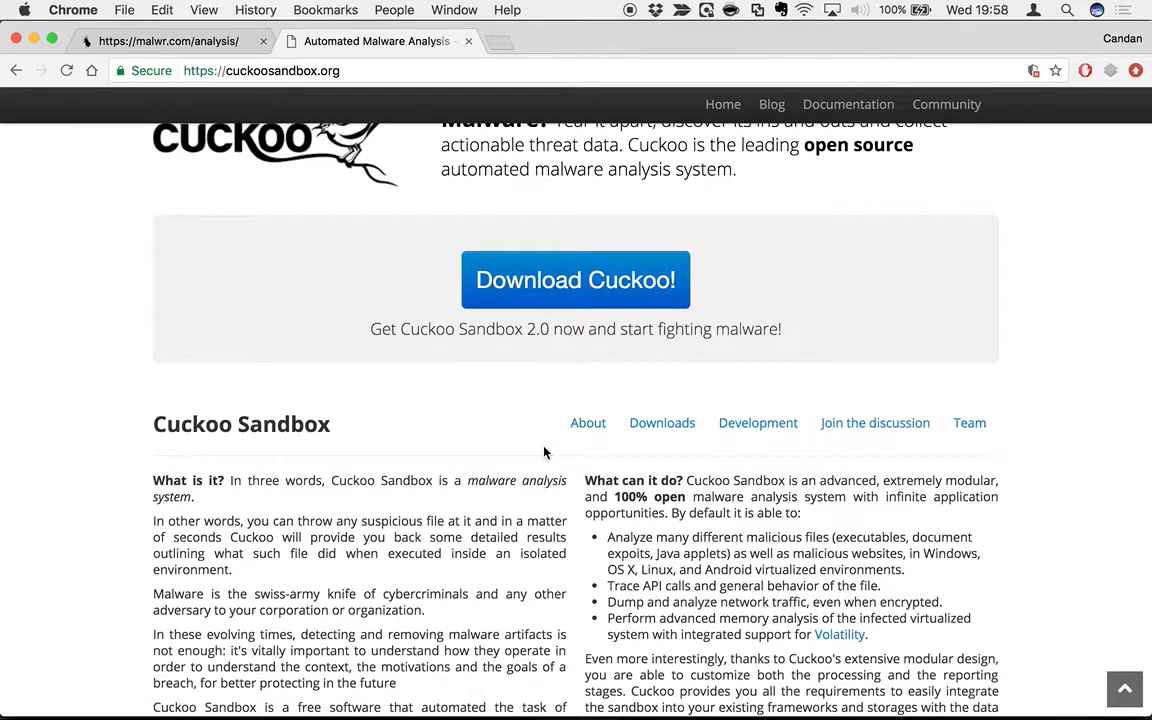
pyautogui.click(856, 108)
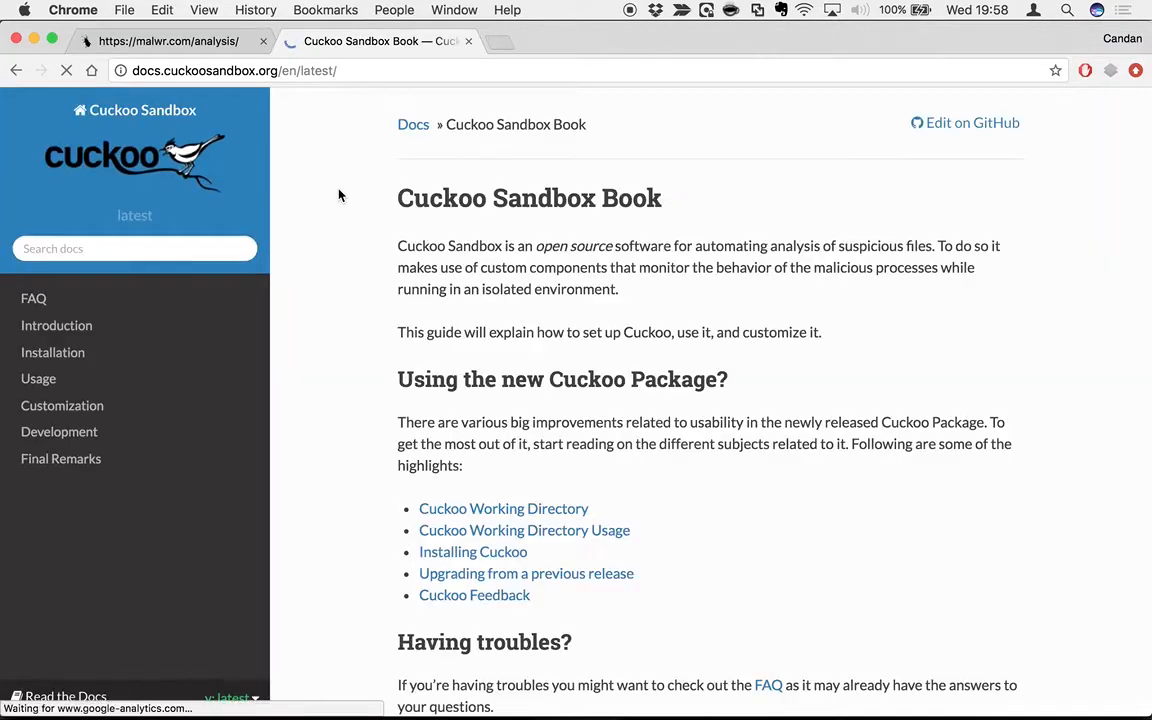
pyautogui.click(58, 354)
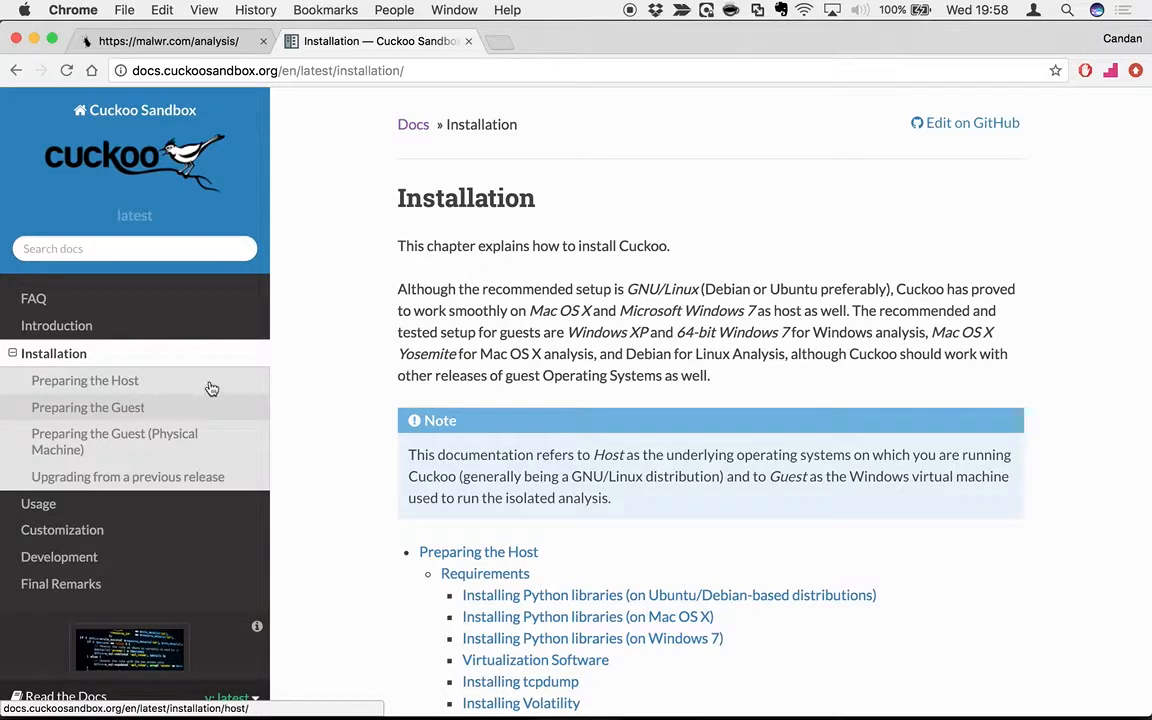
# Scroll through the Installation chapter and read the Preparing the Guest page.
pyautogui.scroll(-5, 512, 376)
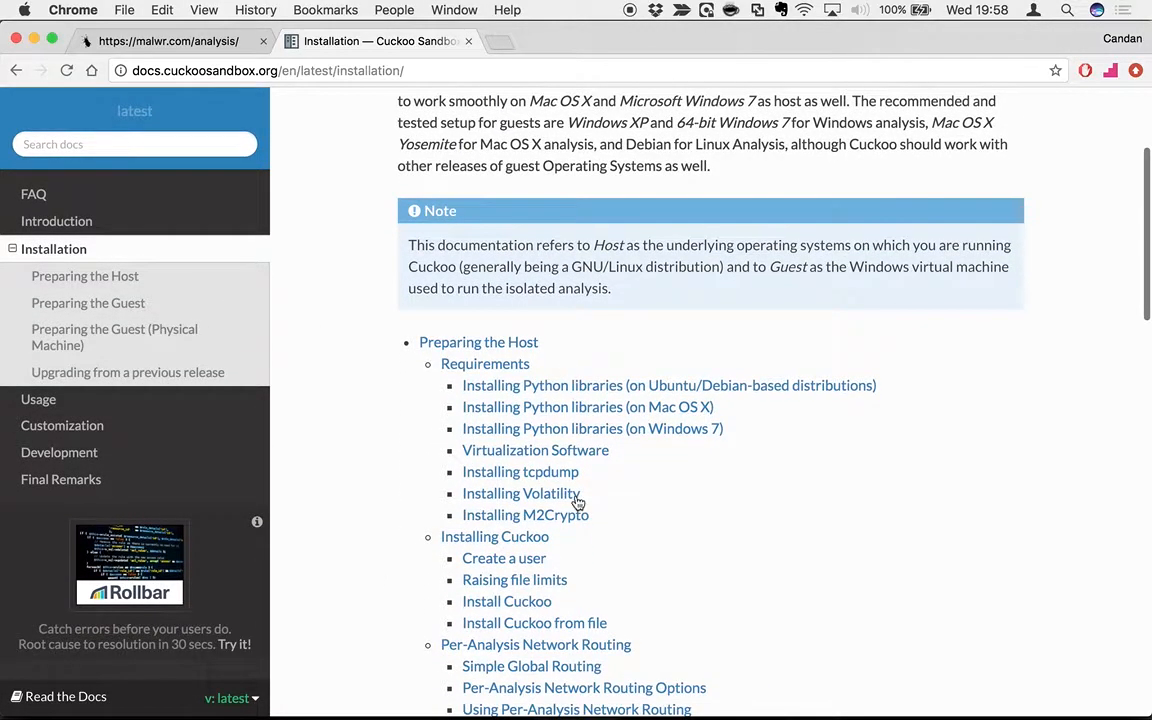
pyautogui.scroll(-5, 536, 548)
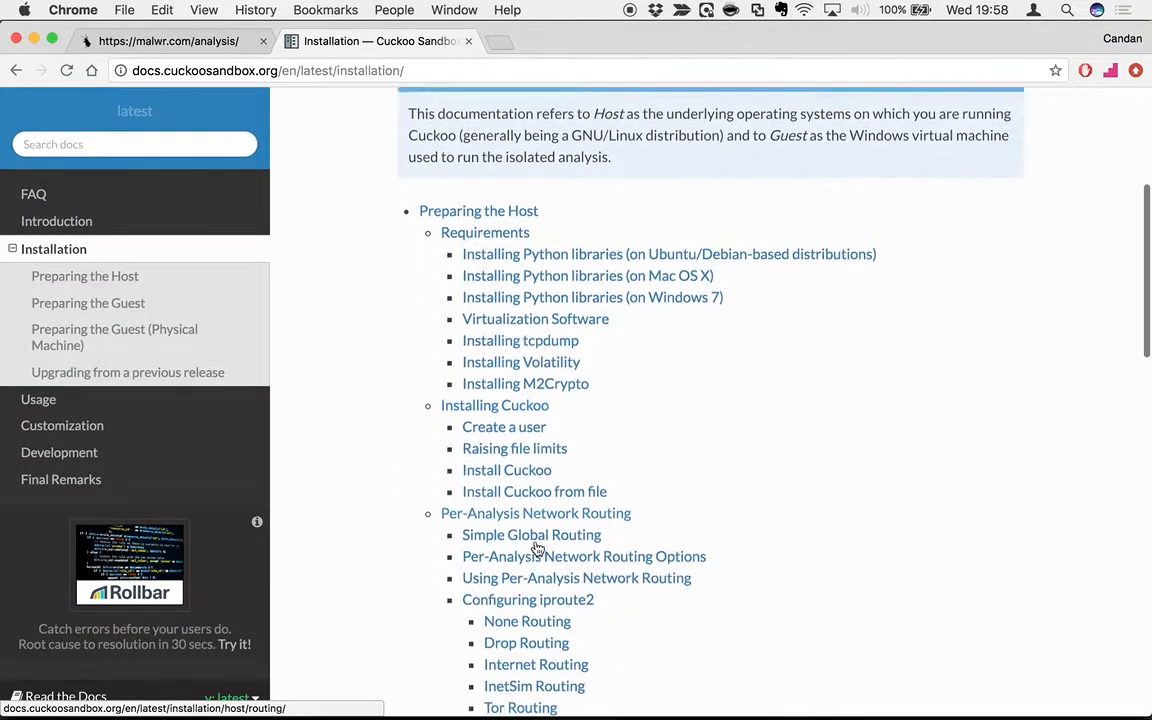
pyautogui.click(86, 302)
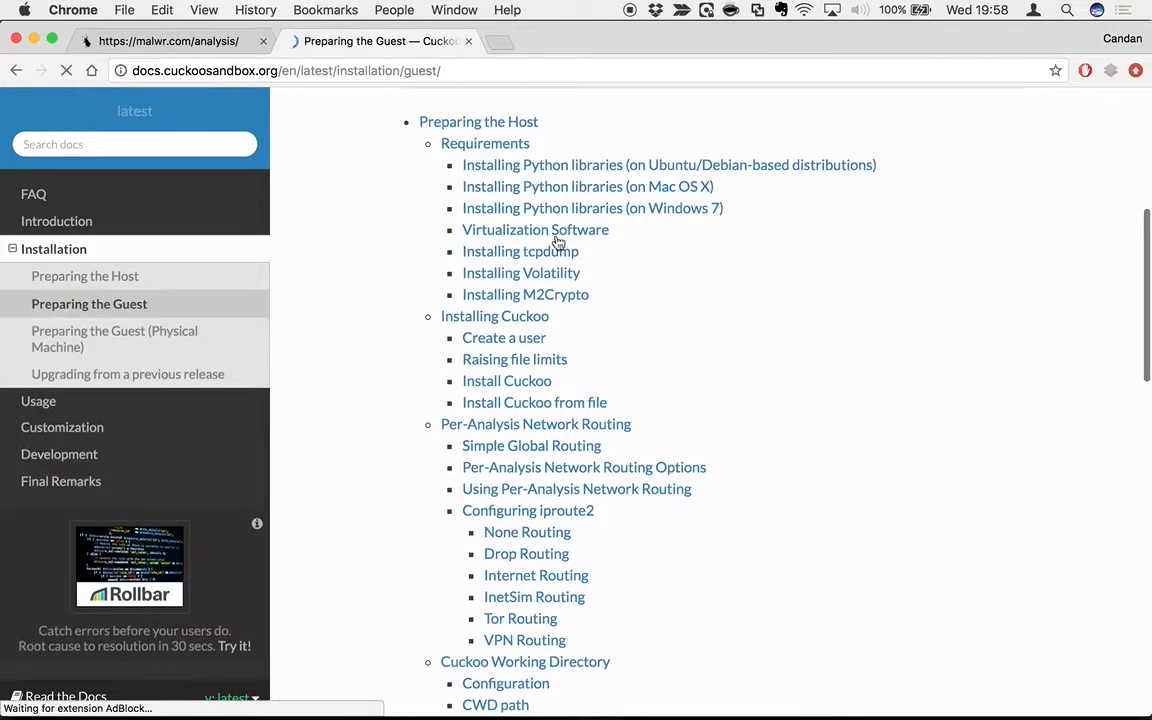
pyautogui.scroll(-4, 596, 620)
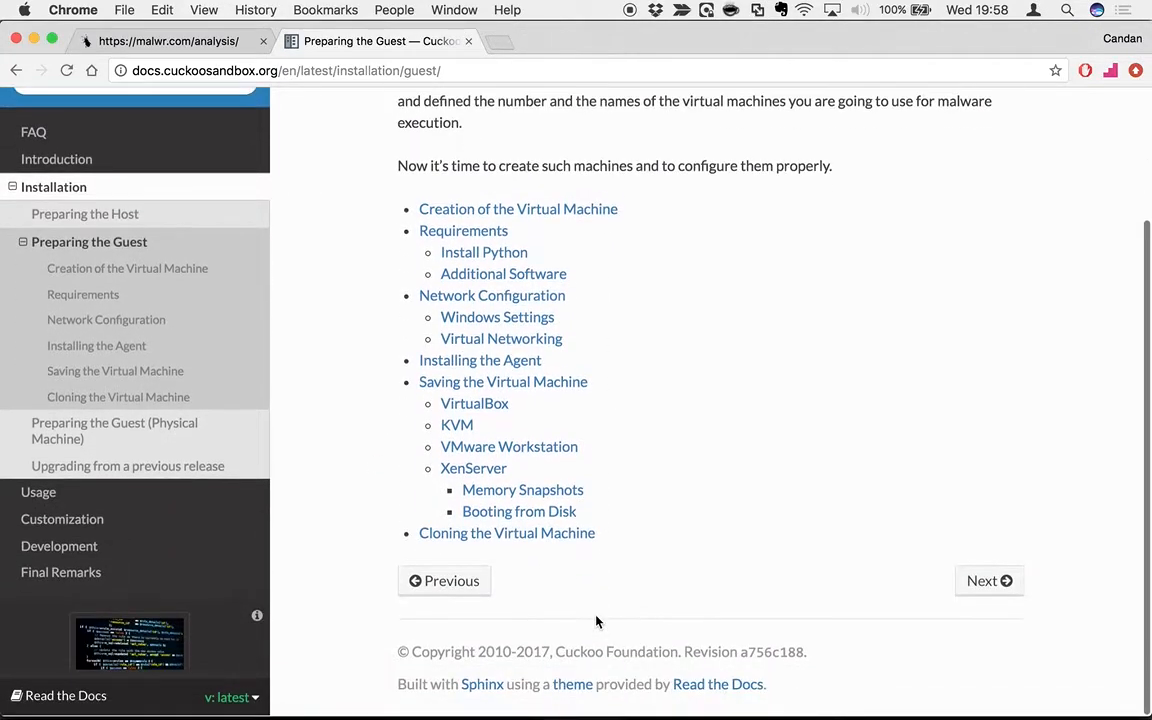
pyautogui.scroll(4, 596, 620)
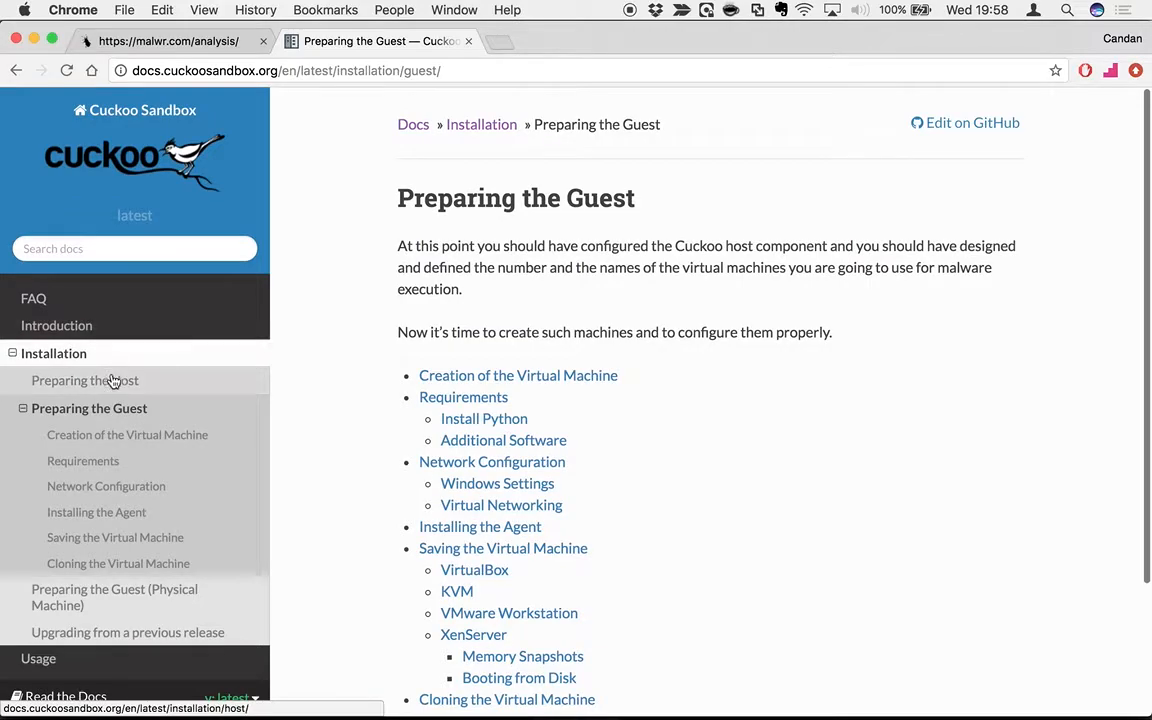
# Read through the Preparing the Host page of the Cuckoo docs.
pyautogui.click(113, 381)
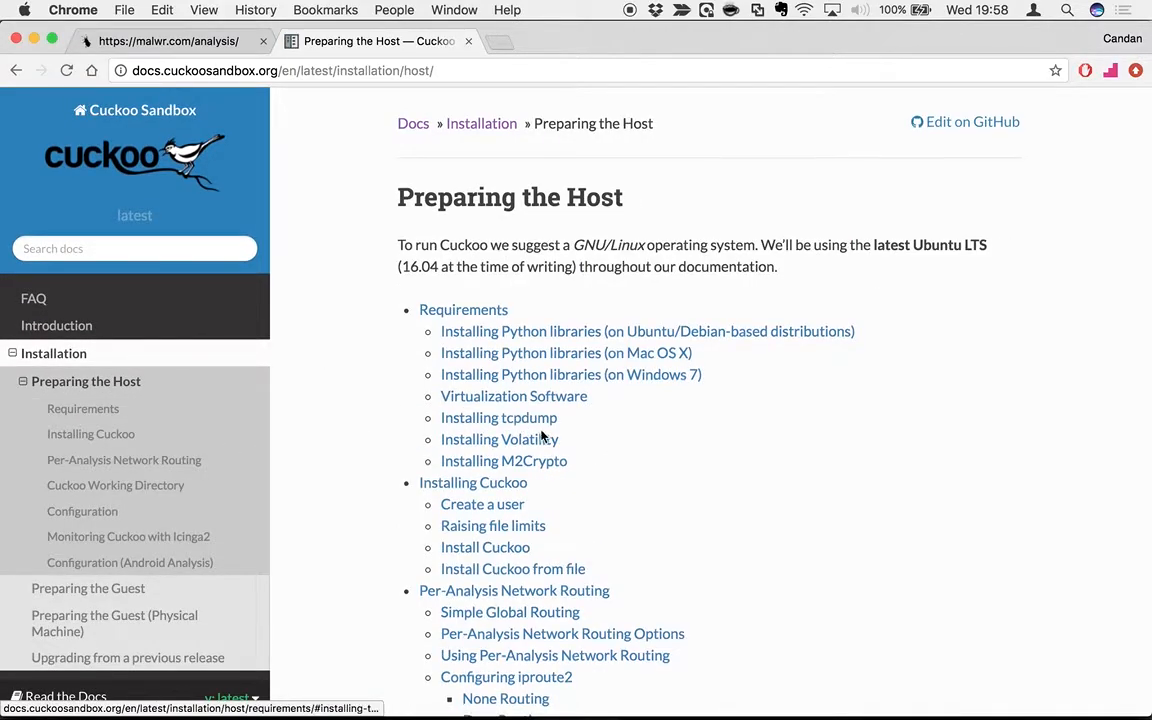
pyautogui.scroll(-2, 541, 437)
pyautogui.scroll(-4, 541, 437)
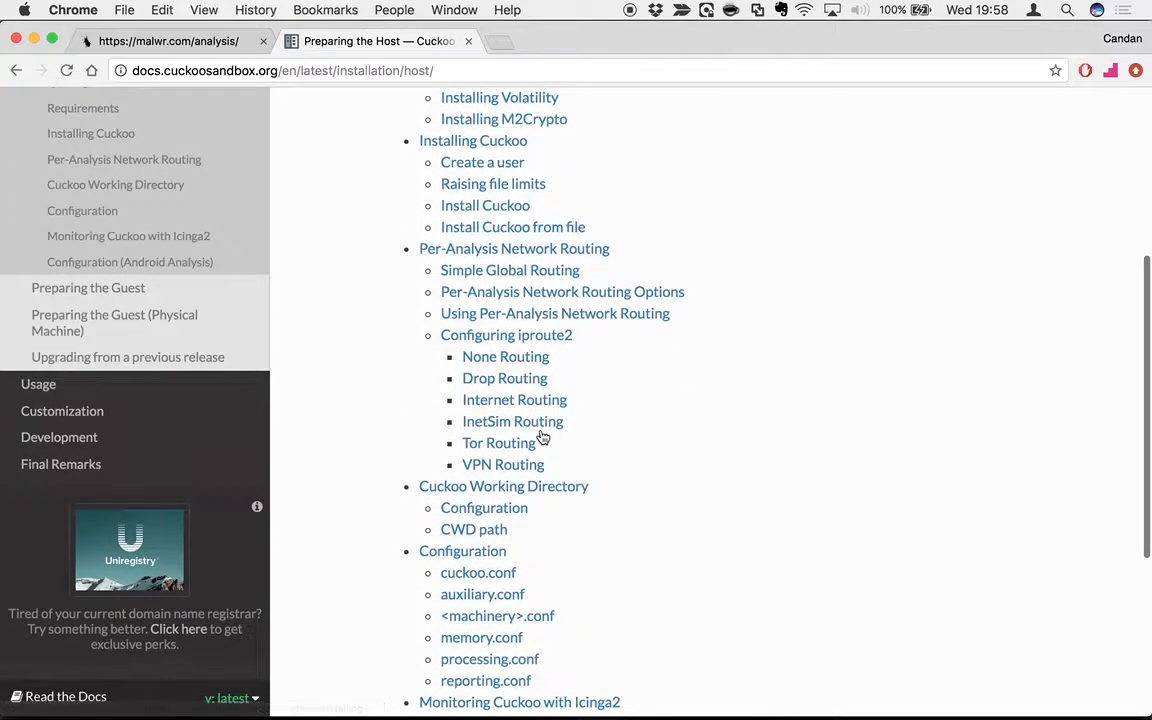
pyautogui.scroll(-6, 541, 437)
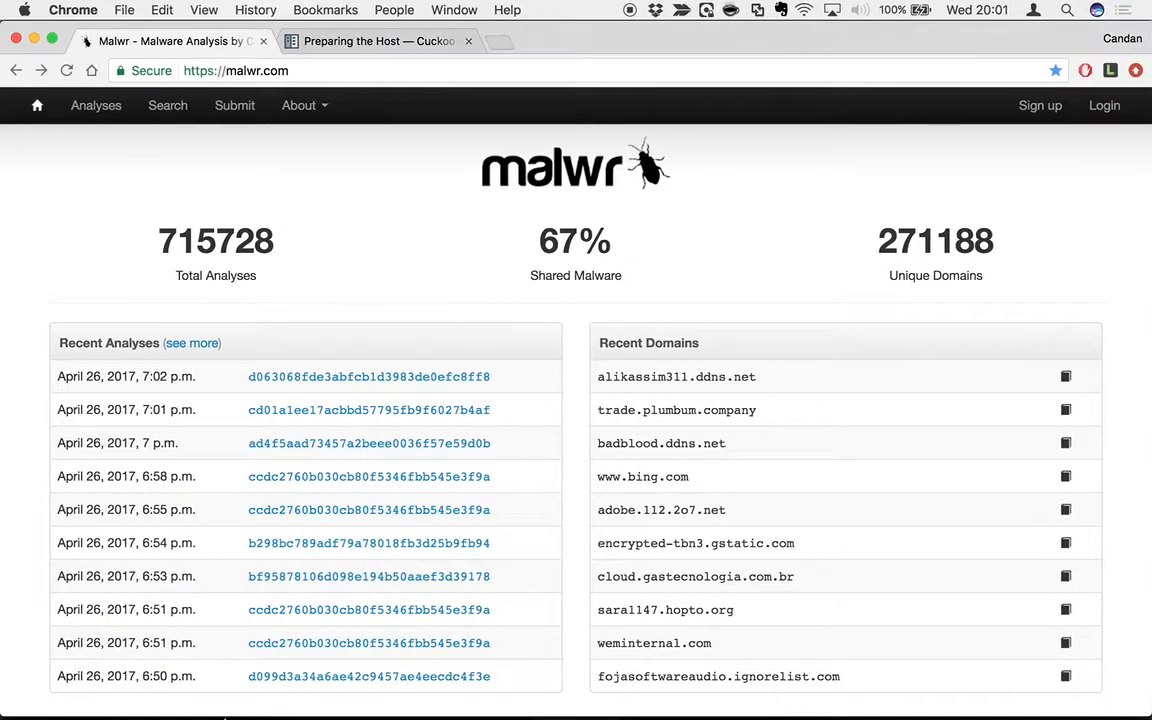
# Copy Photo.exe from the samples3 folder and switch toward the Windows 7 VM desktop.
pyautogui.click(30, 690)
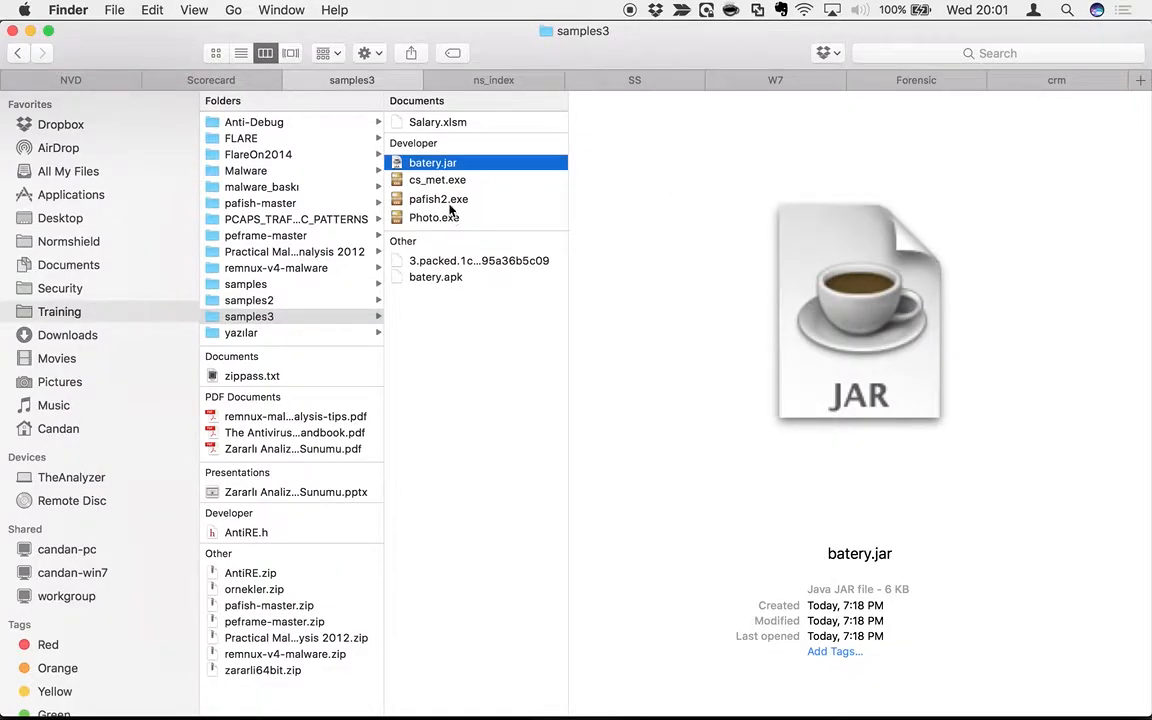
pyautogui.rightClick(432, 219)
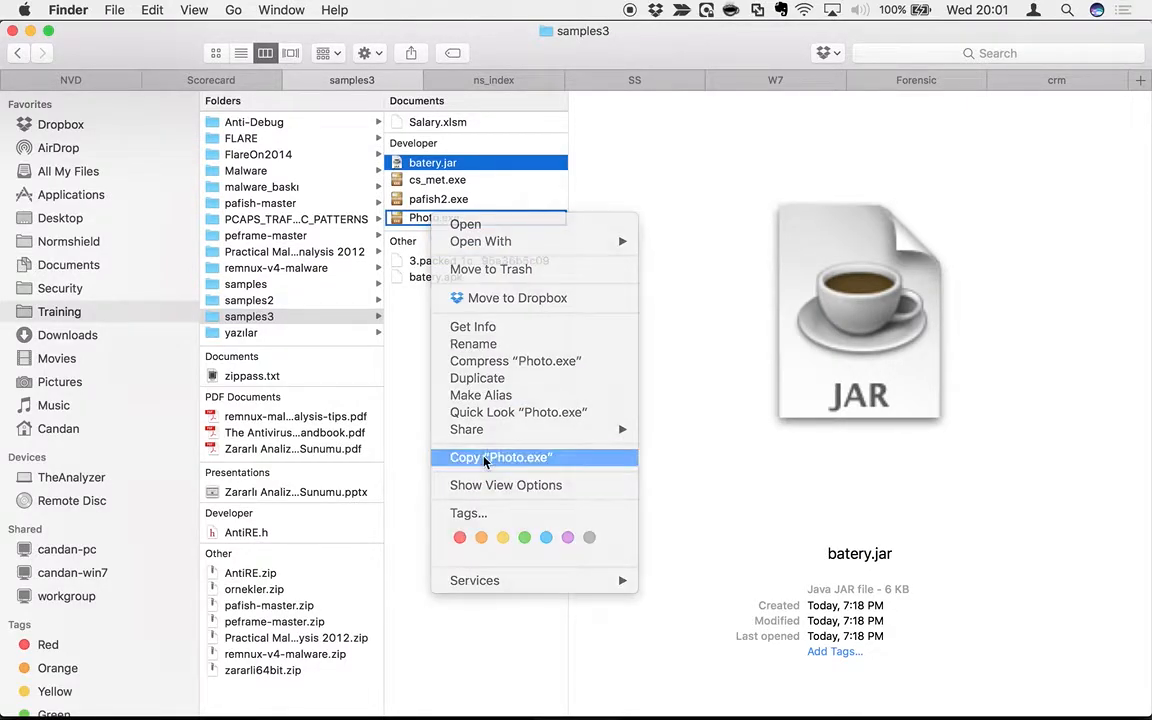
pyautogui.click(484, 462)
pyautogui.hotkey('ctrl', 'Right')
pyautogui.hotkey('ctrl', 'Right')
pyautogui.hotkey('ctrl', 'Right')
pyautogui.hotkey('ctrl', 'Right')
pyautogui.hotkey('ctrl', 'Right')
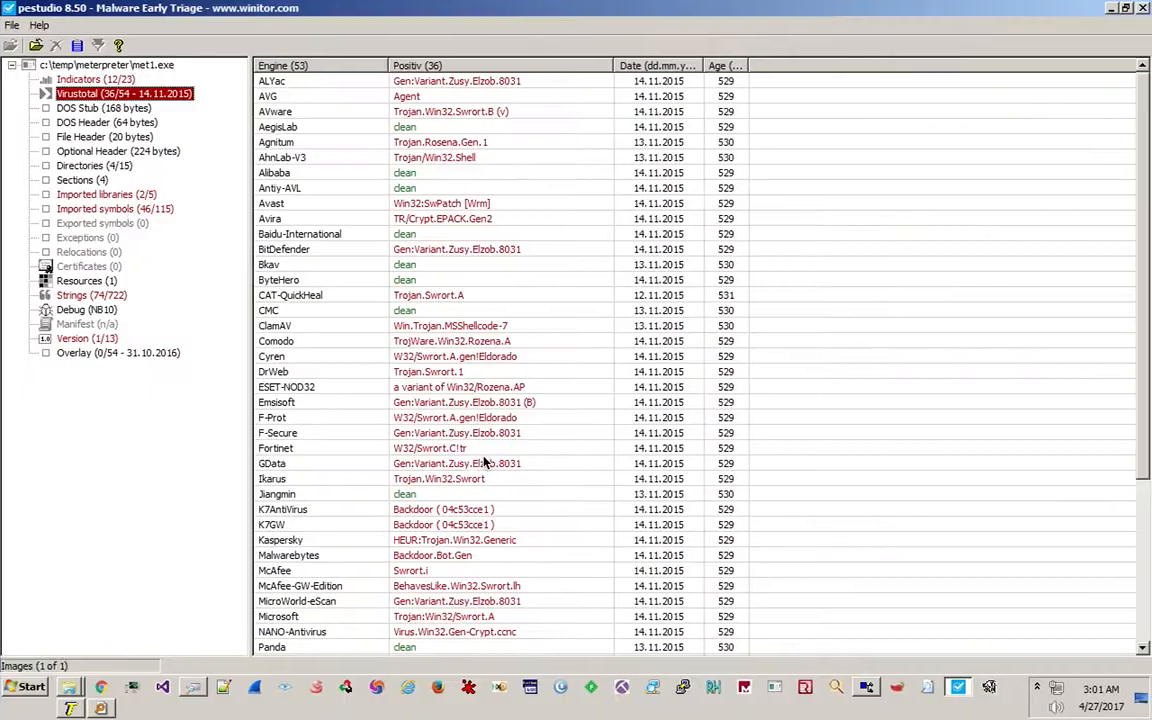
# Paste Photo.exe into C:\Temp\malware on the Windows 7 machine, then bring pestudio forward.
pyautogui.hotkey('ctrl', 'Left')
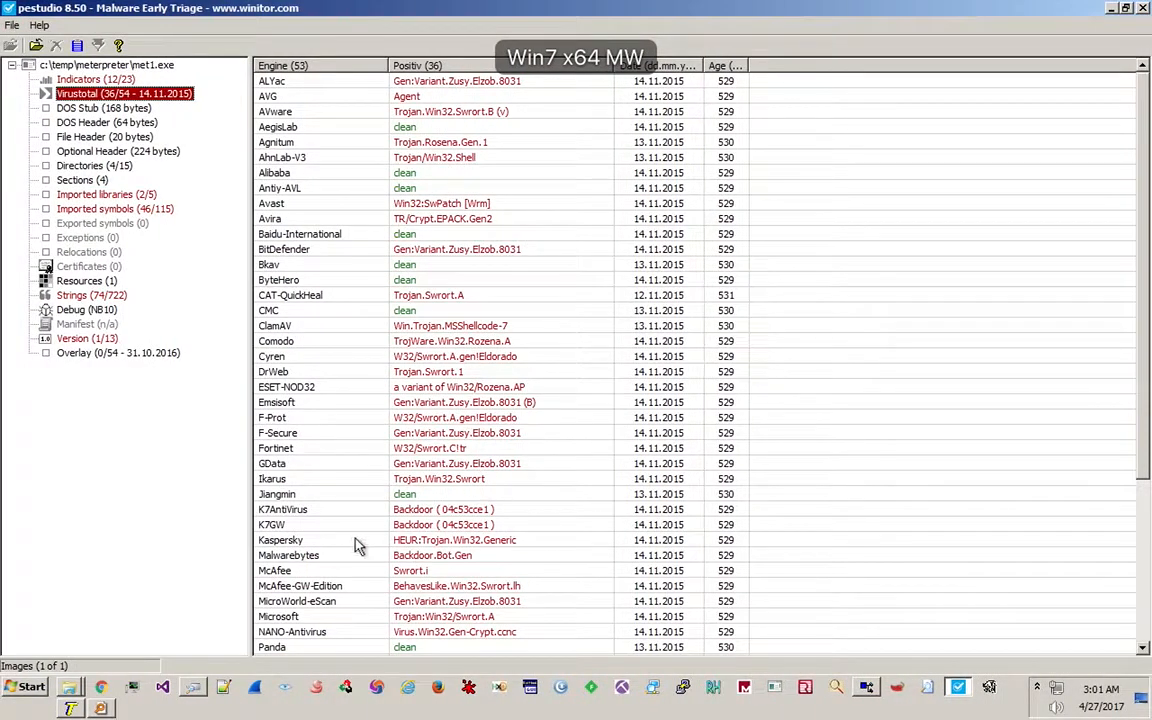
pyautogui.click(72, 687)
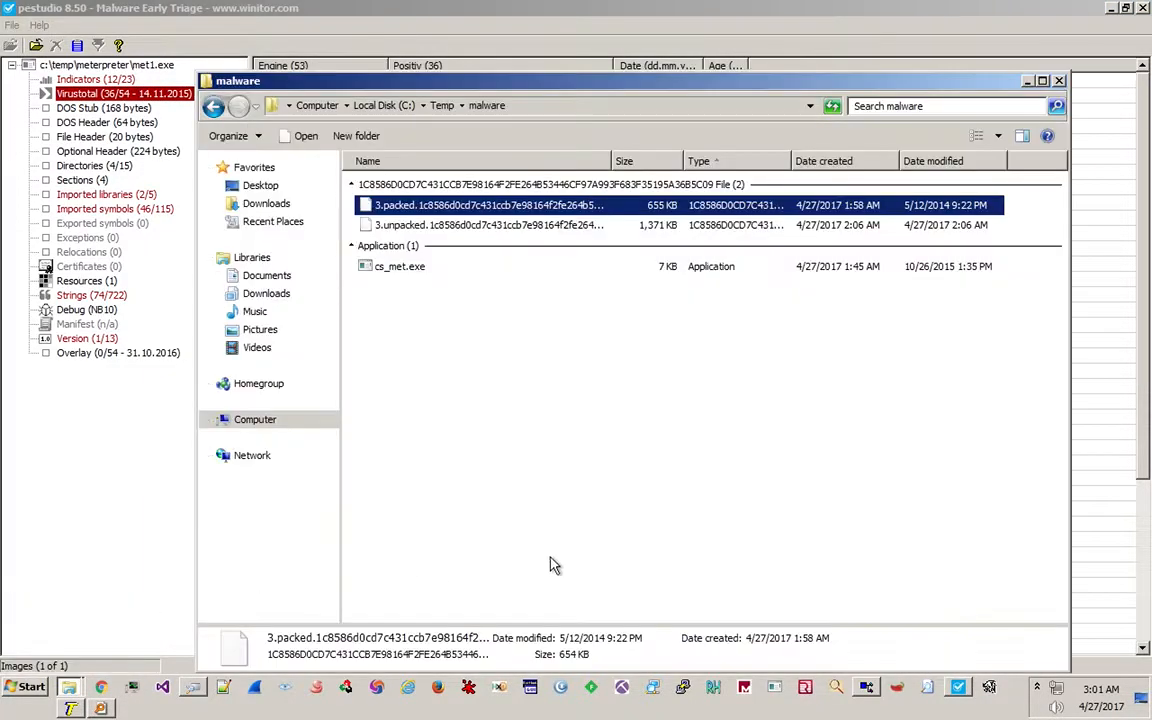
pyautogui.rightClick(458, 532)
pyautogui.click(540, 445)
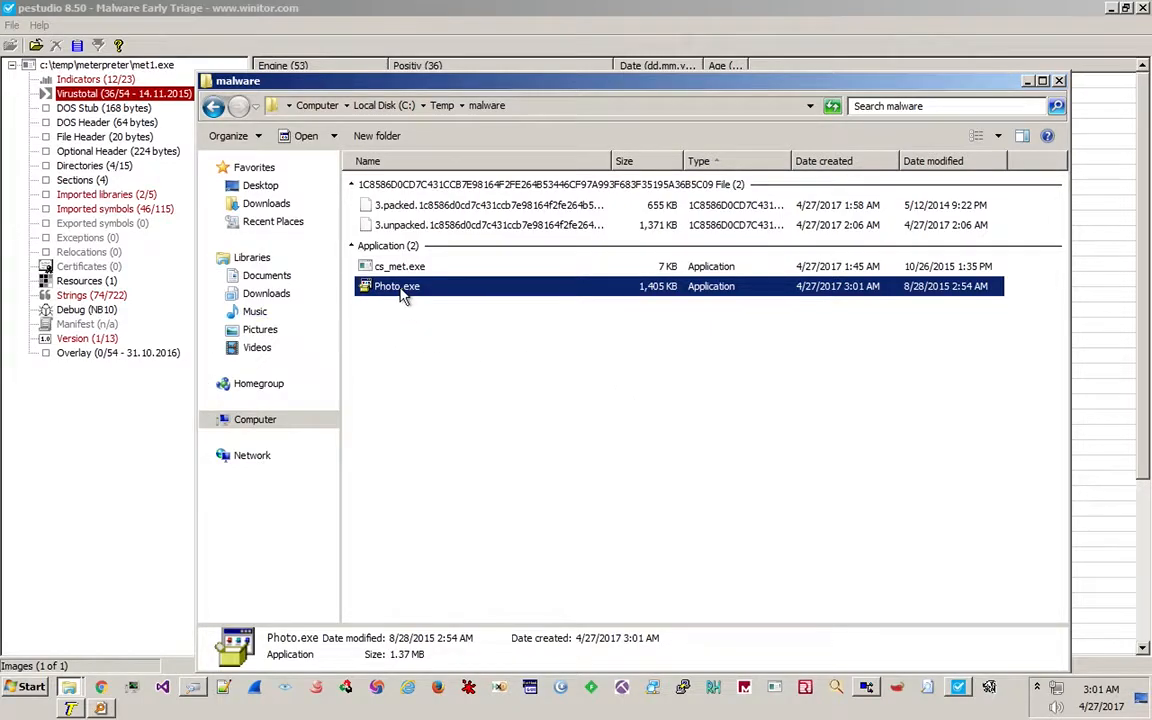
pyautogui.click(300, 50)
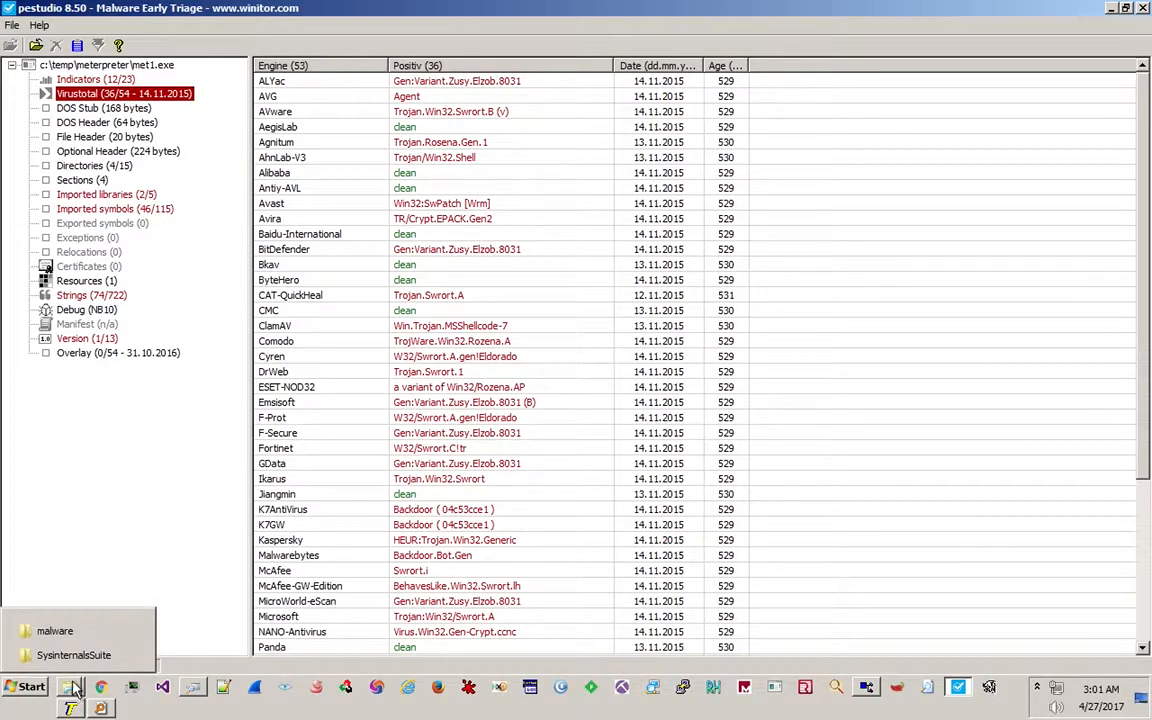
# Drag Photo.exe from the malware folder into CFF Explorer, review its properties and version details, then return to pestudio.
pyautogui.click(897, 687)
pyautogui.moveTo(72, 689)
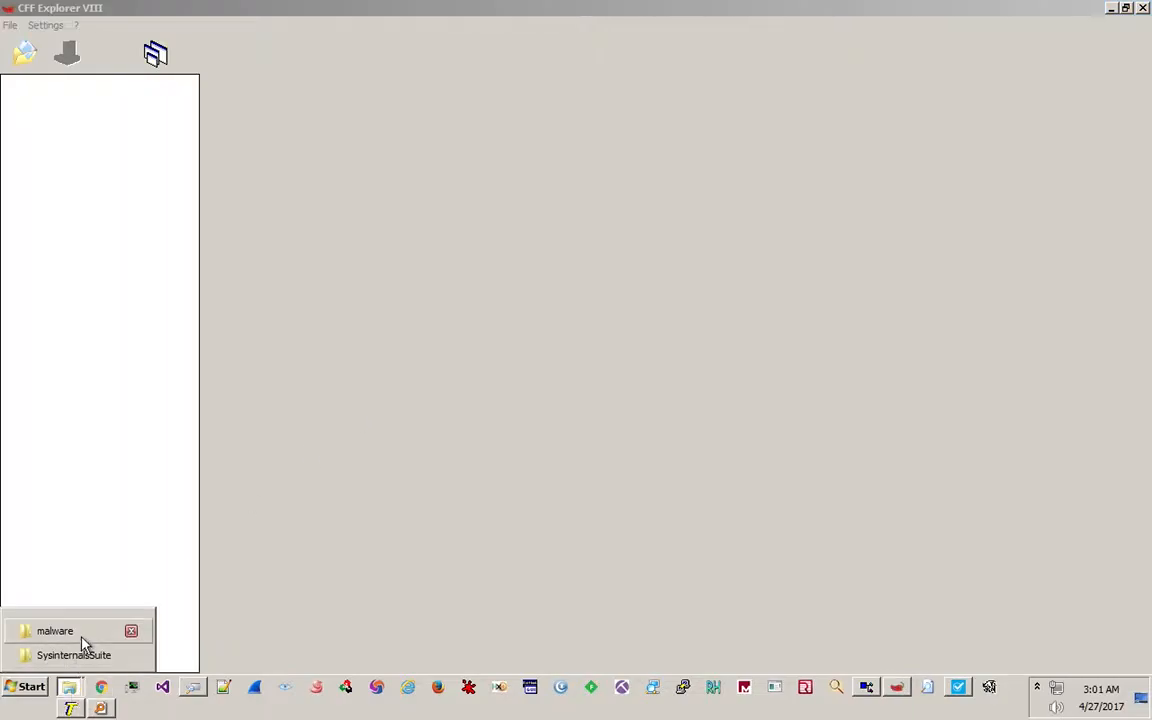
pyautogui.click(60, 628)
pyautogui.moveTo(370, 258); pyautogui.dragTo(58, 232)
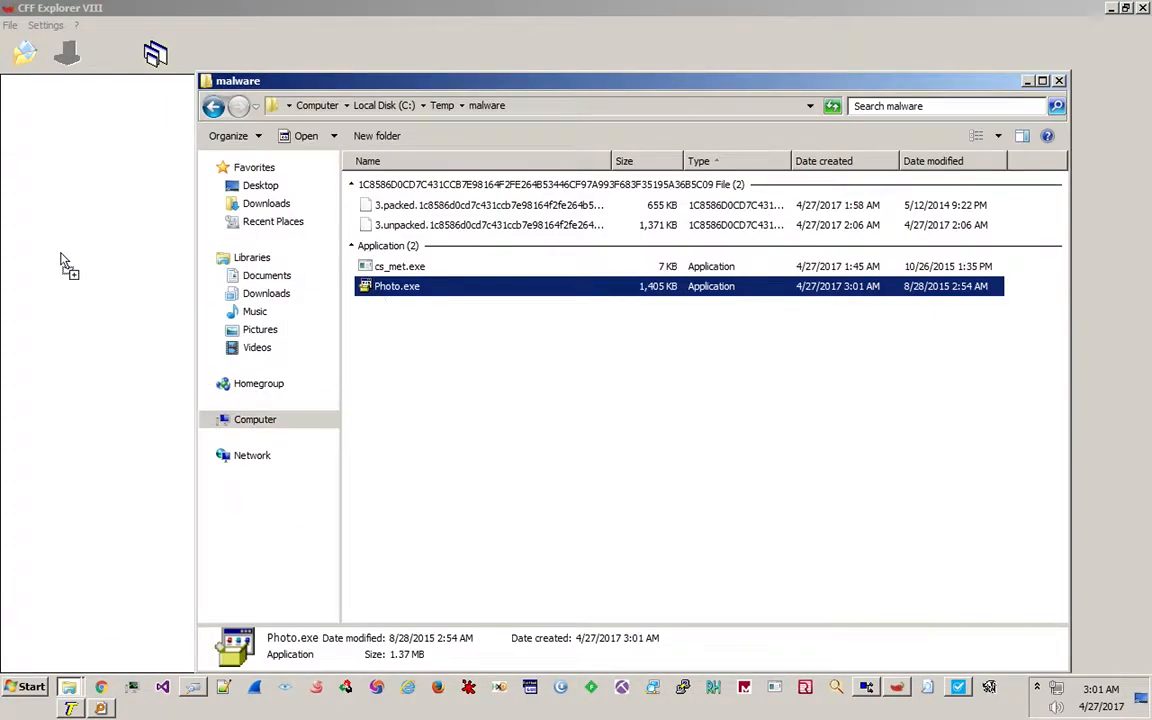
pyautogui.click(69, 501)
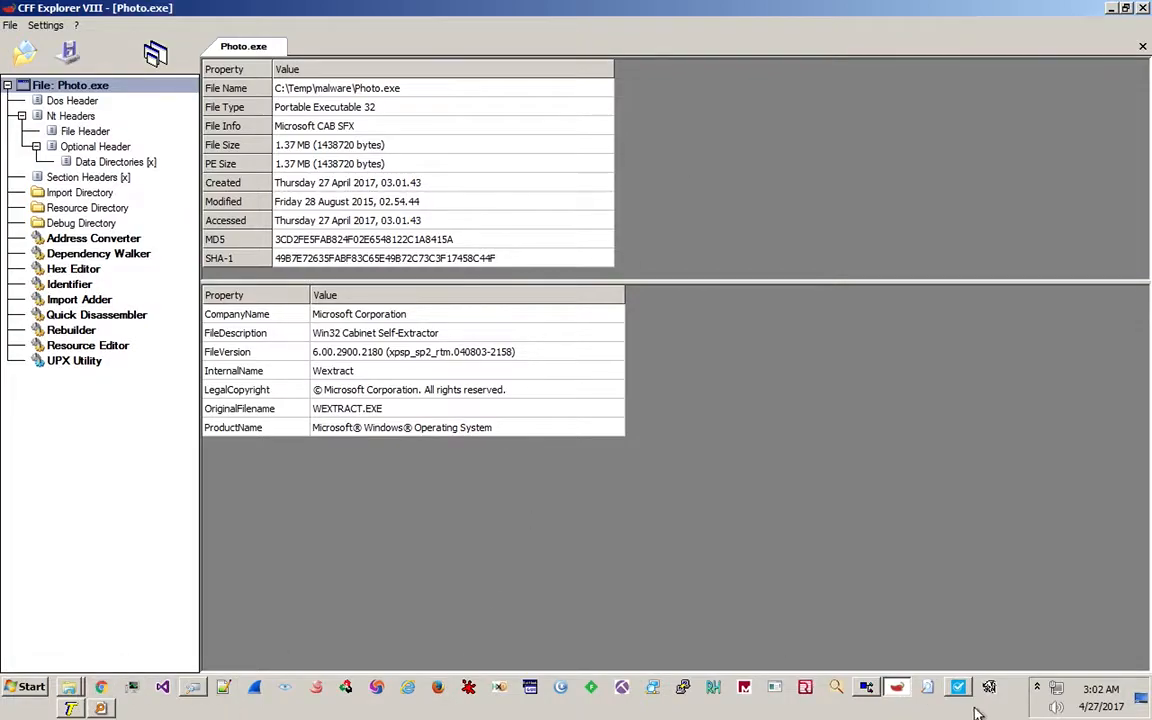
pyautogui.click(896, 687)
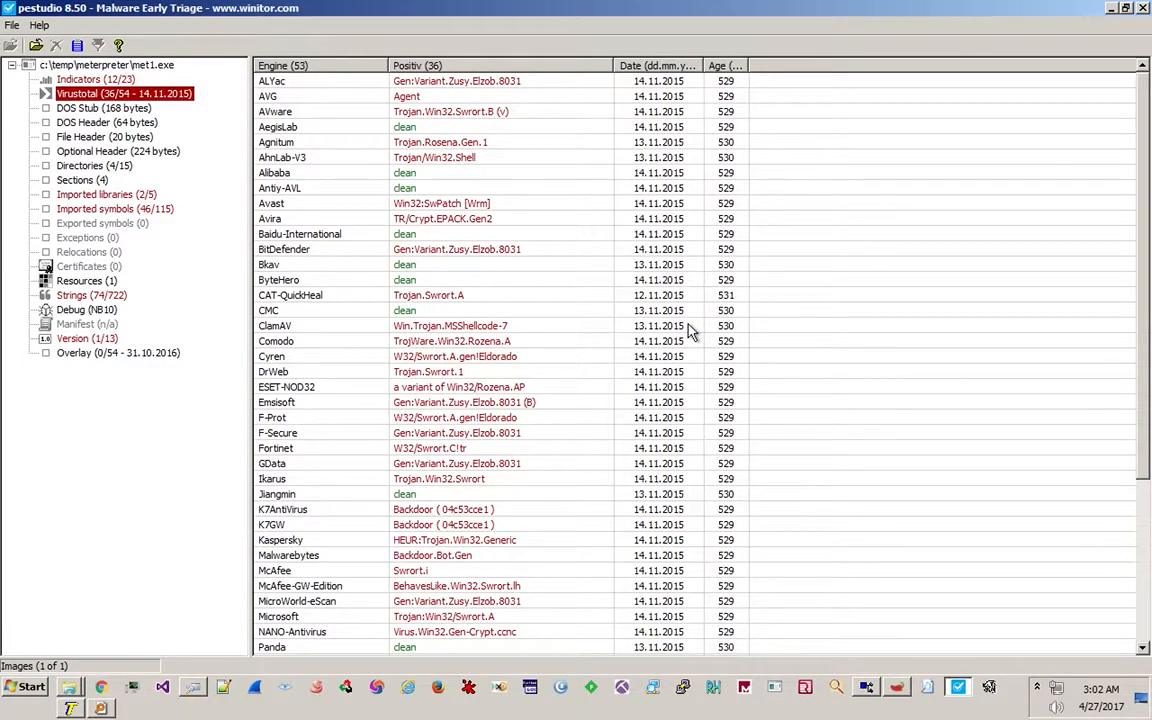
# Paste the copied Photo.exe onto the Win7_MW_Test desktop.
pyautogui.hotkey('ctrl', 'Right')
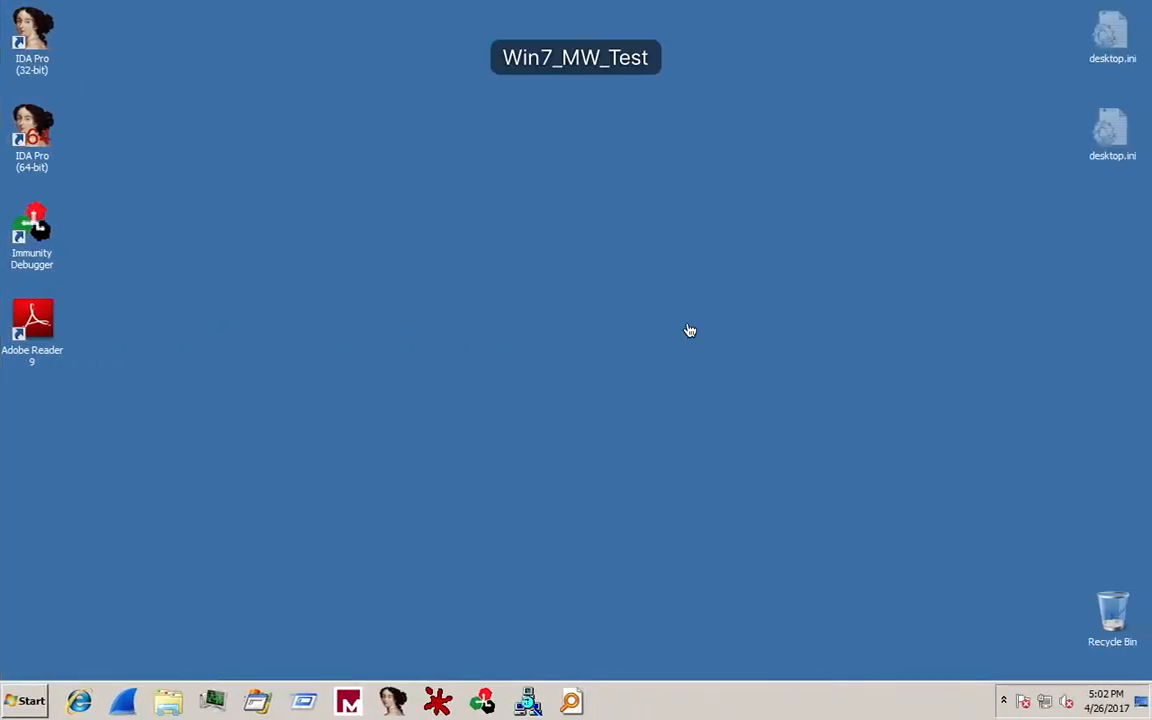
pyautogui.rightClick(593, 277)
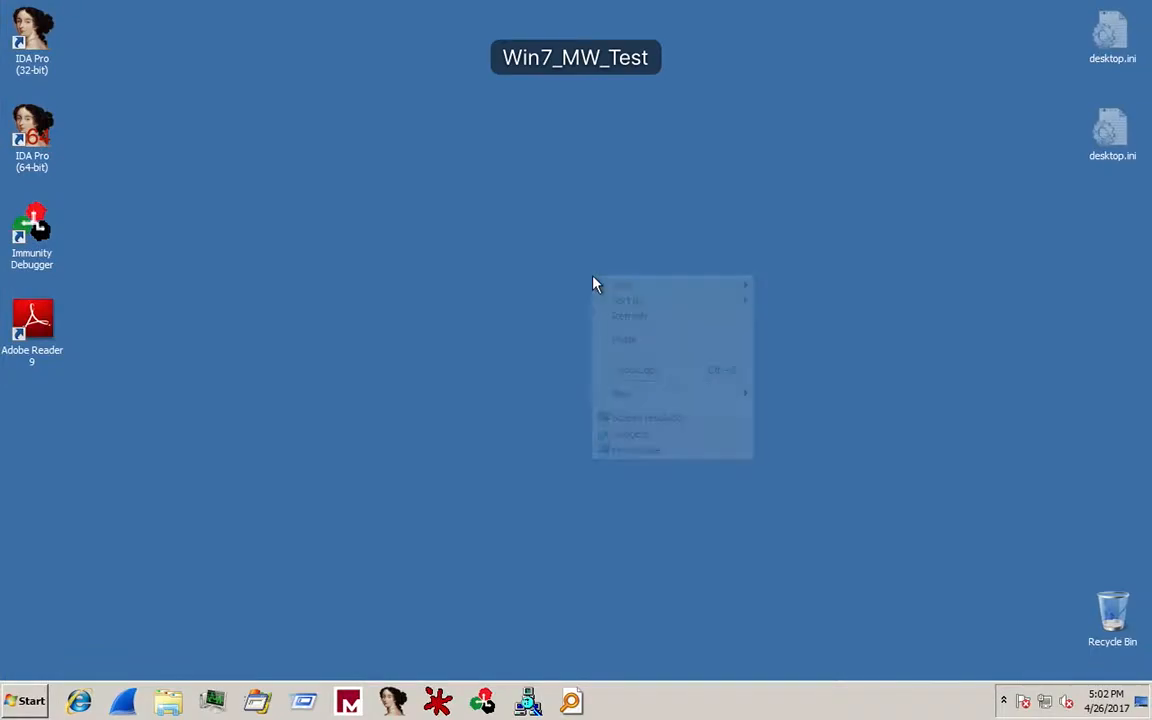
pyautogui.click(622, 339)
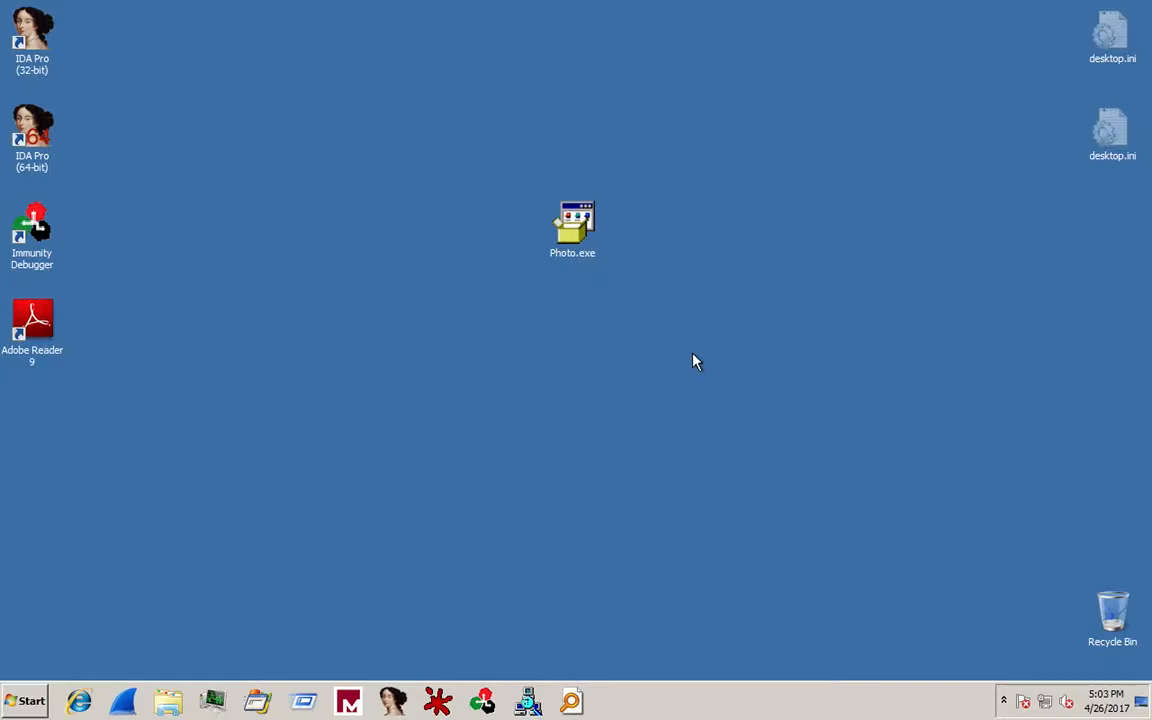
# Move the Photo.exe icon to the right side of the desktop and start Process Hacker.
pyautogui.moveTo(658, 165); pyautogui.dragTo(1057, 375)
pyautogui.click(499, 375)
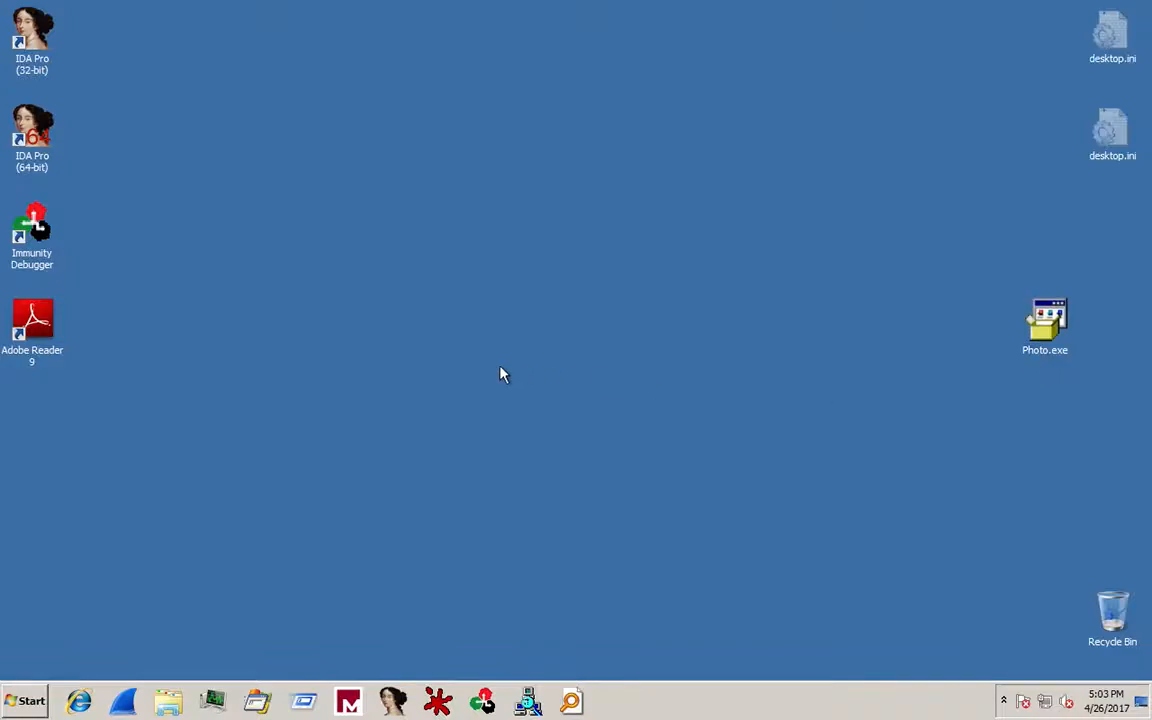
pyautogui.click(213, 700)
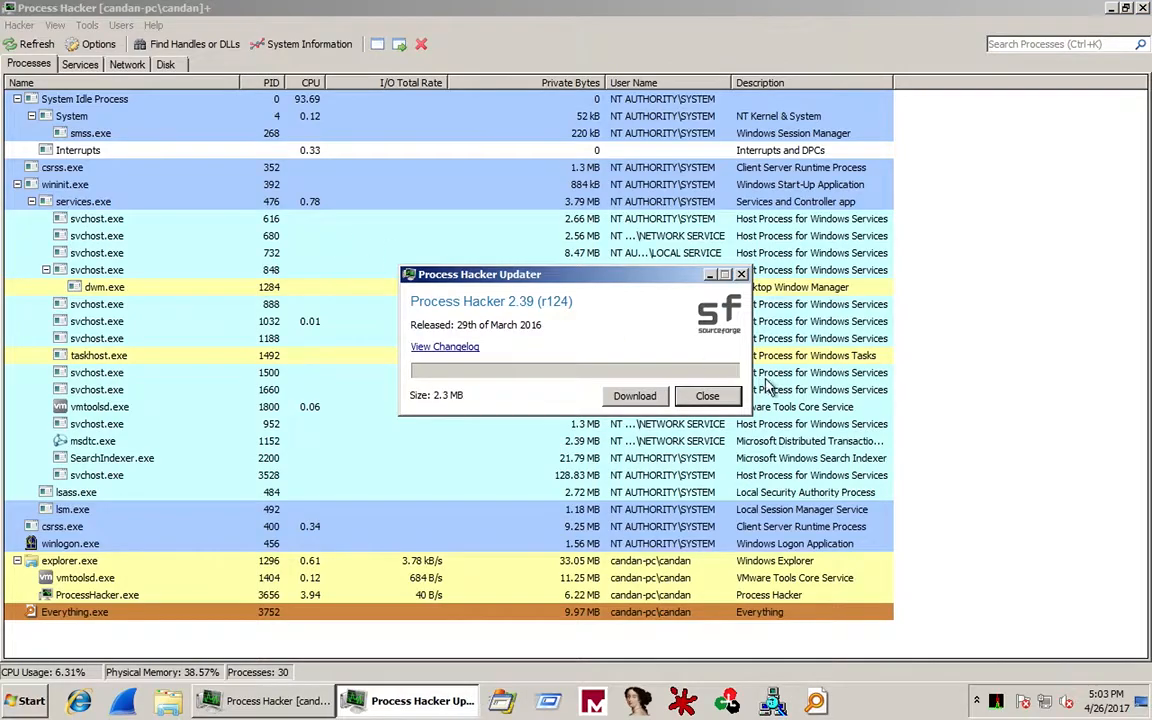
# Close the Process Hacker Updater notice offering version 2.39.
pyautogui.click(706, 400)
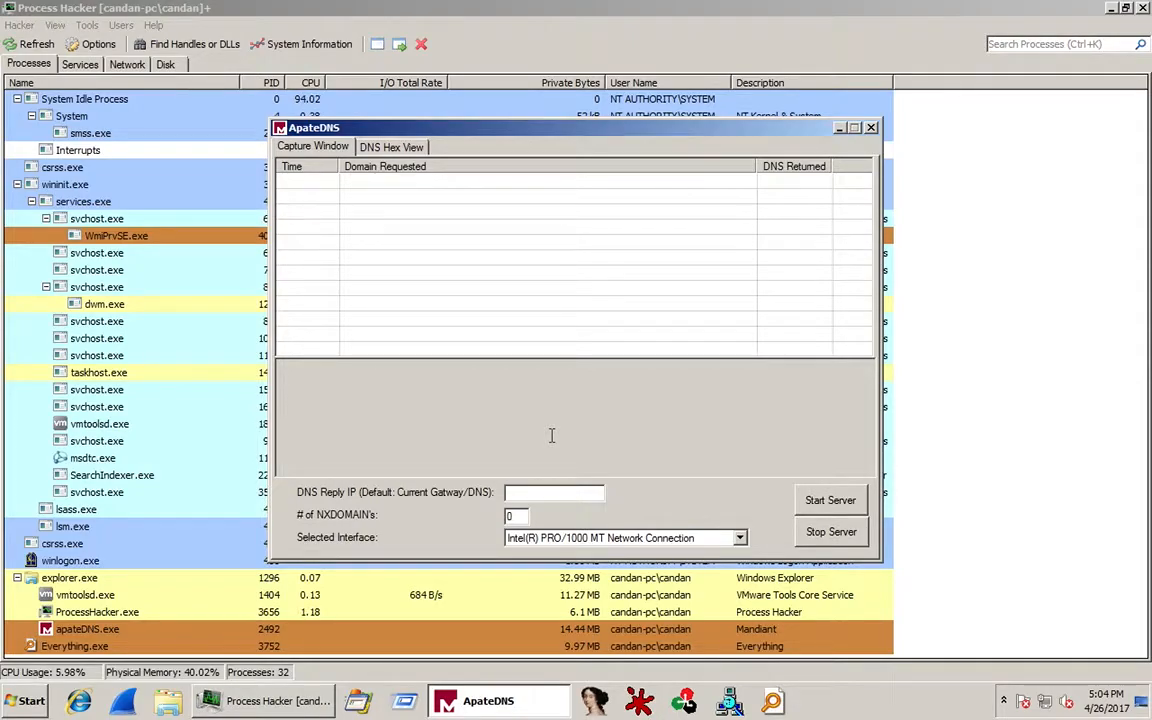
# Enter 127.0.0.1 as ApateDNS's DNS reply IP.
pyautogui.click(528, 492)
pyautogui.write('127.0.0.1')
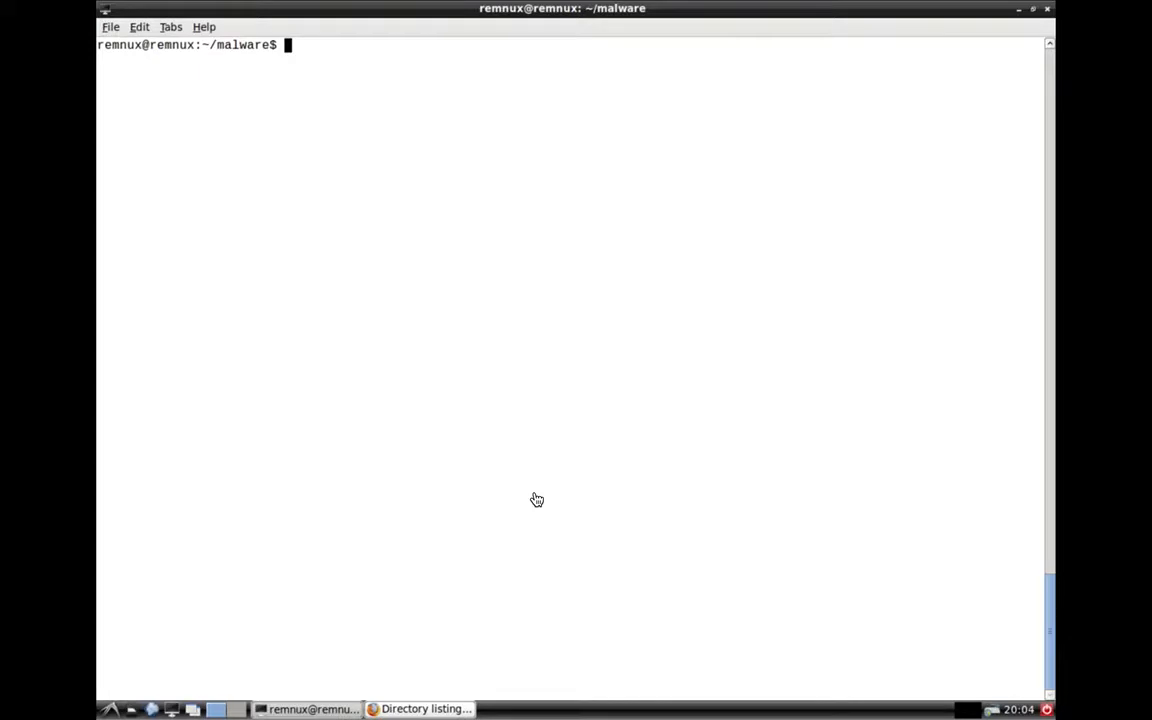
# Run inetsim in the REMnux terminal from the ~/malware folder.
pyautogui.write('inetsim')
pyautogui.press('Return')
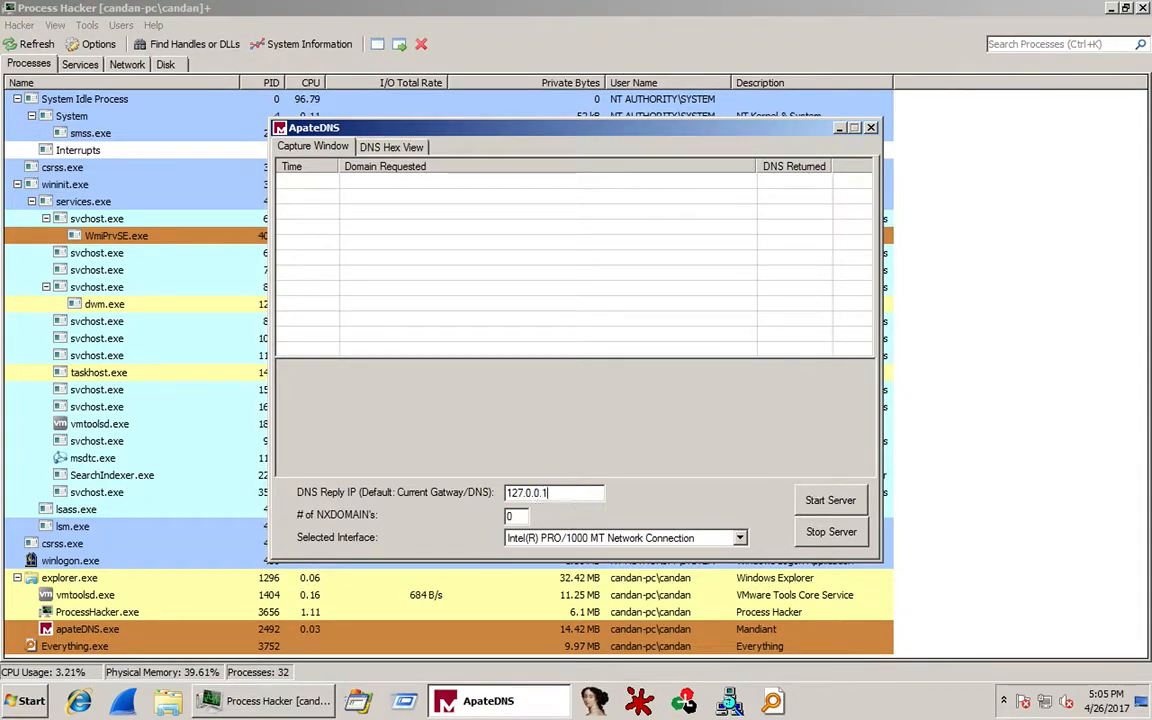
pyautogui.click(818, 505)
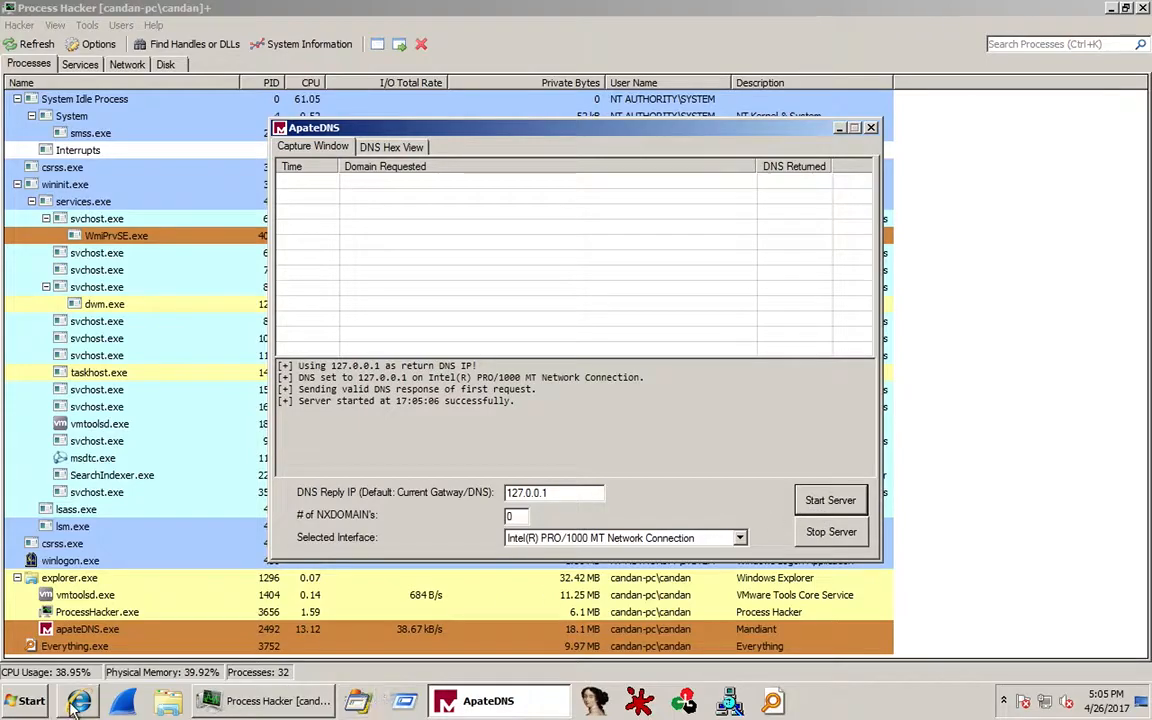
pyautogui.click(32, 702)
pyautogui.click(322, 574)
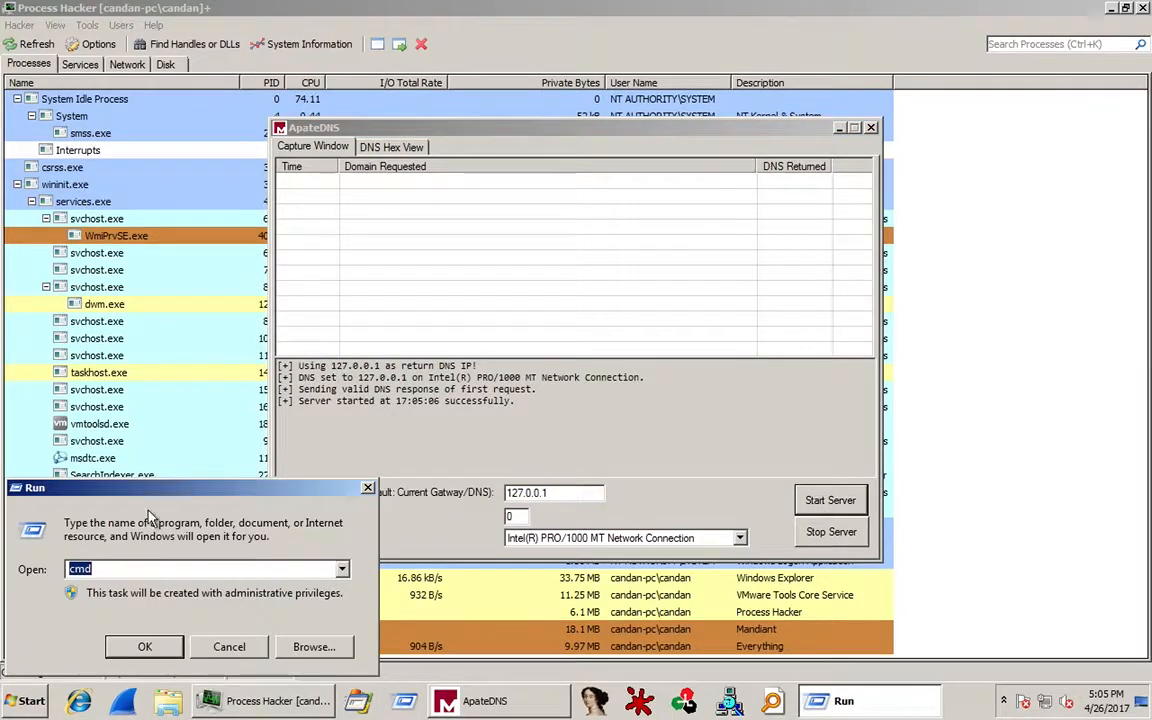
pyautogui.press('Return')
pyautogui.write('ping ')
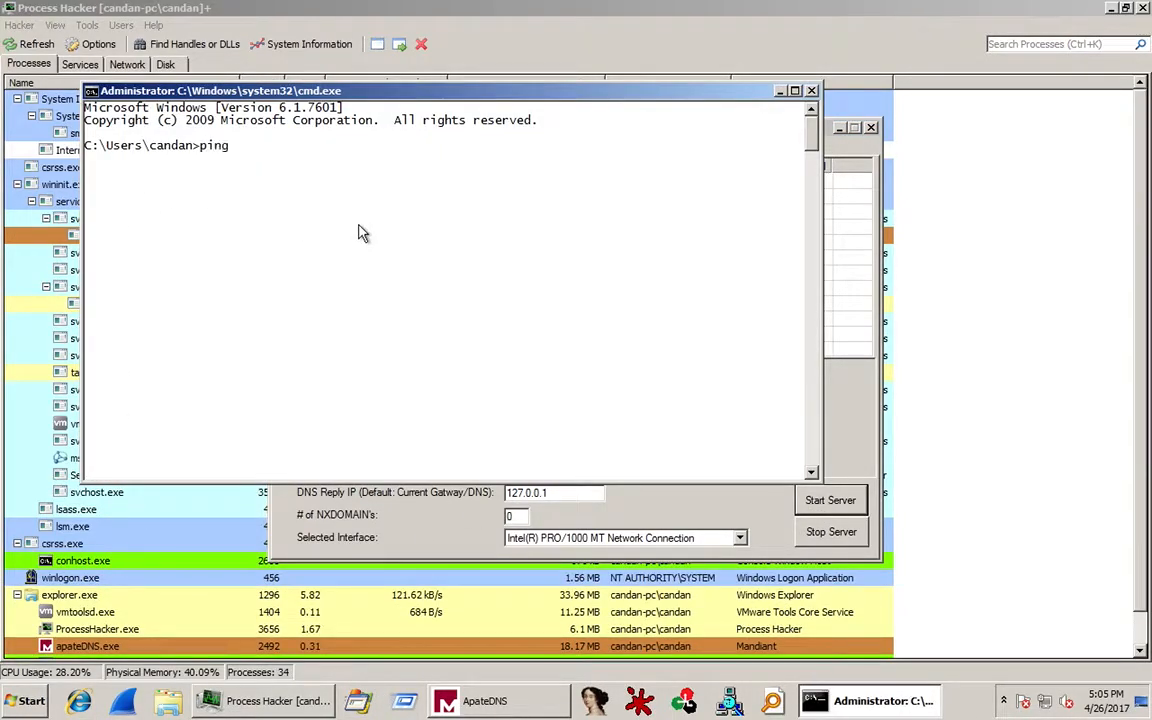
pyautogui.write('www.googl')
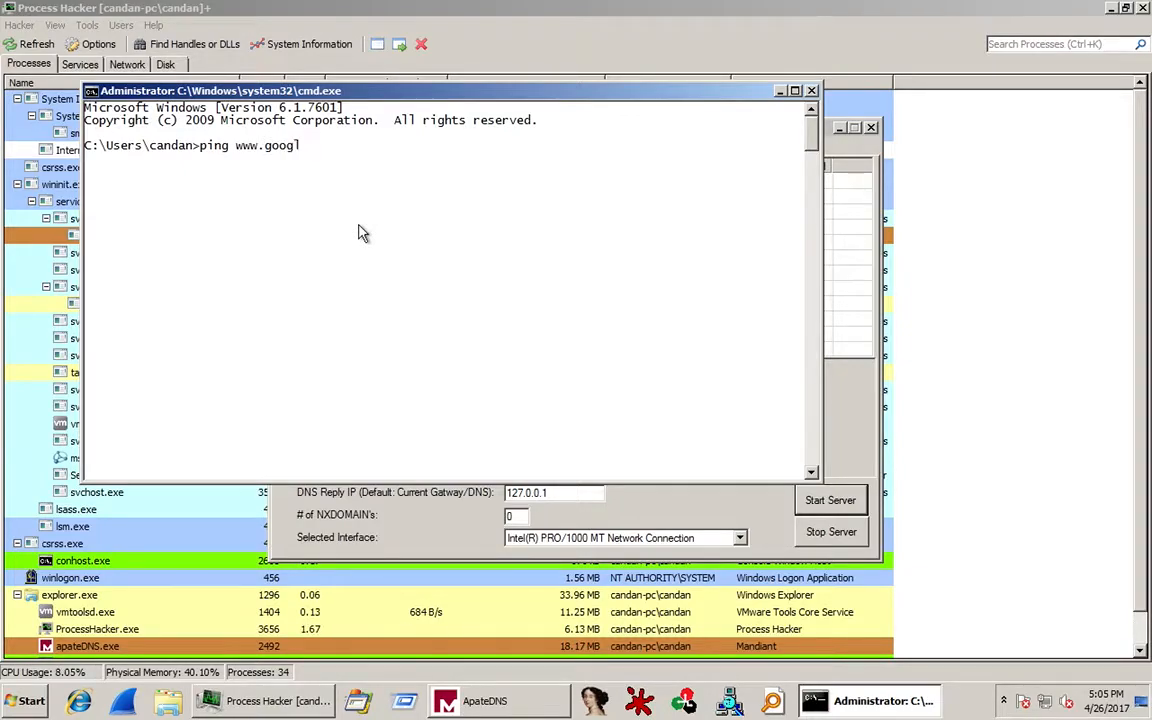
pyautogui.write('e.com')
pyautogui.press('Return')
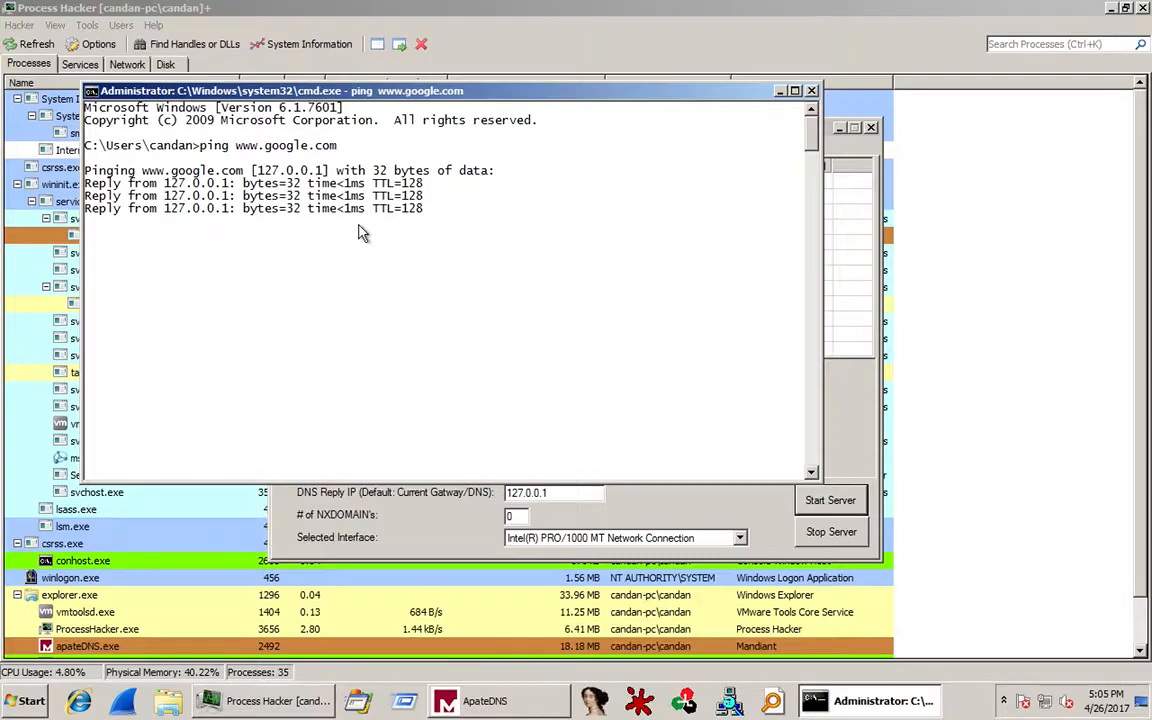
pyautogui.click(781, 92)
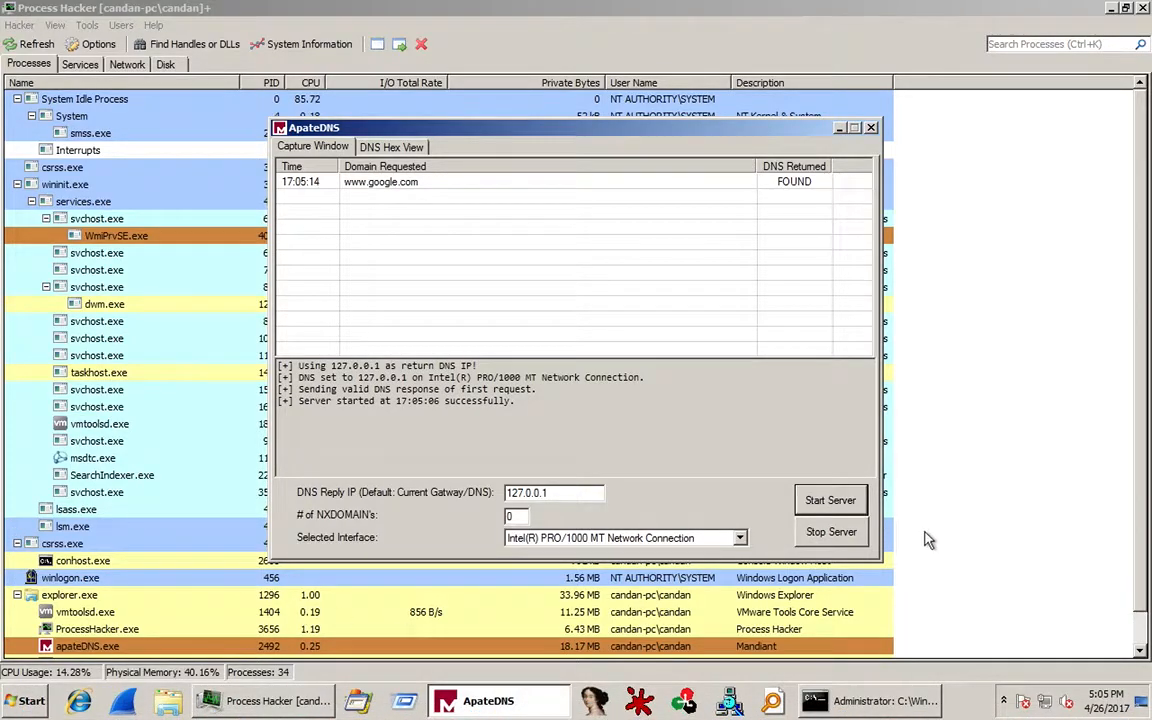
pyautogui.click(815, 700)
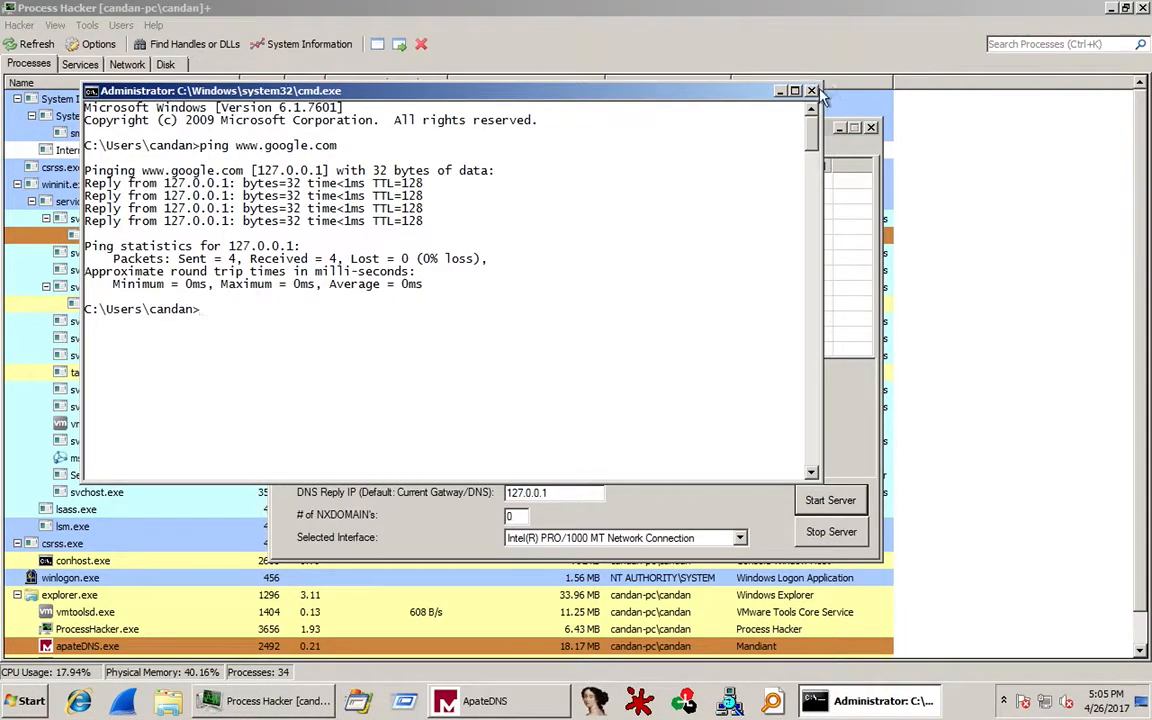
pyautogui.click(1036, 510)
pyautogui.scroll(-1, 1038, 525)
pyautogui.click(885, 700)
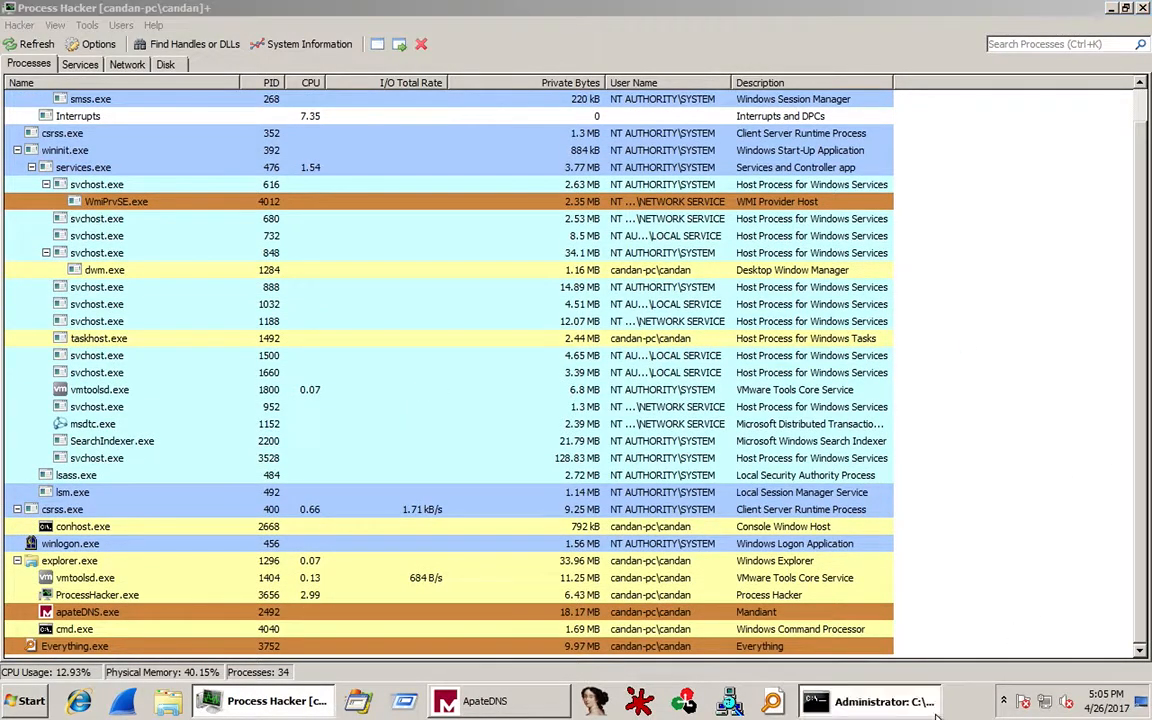
# Close the cmd.exe window so it drops out of Process Hacker's list.
pyautogui.click(811, 91)
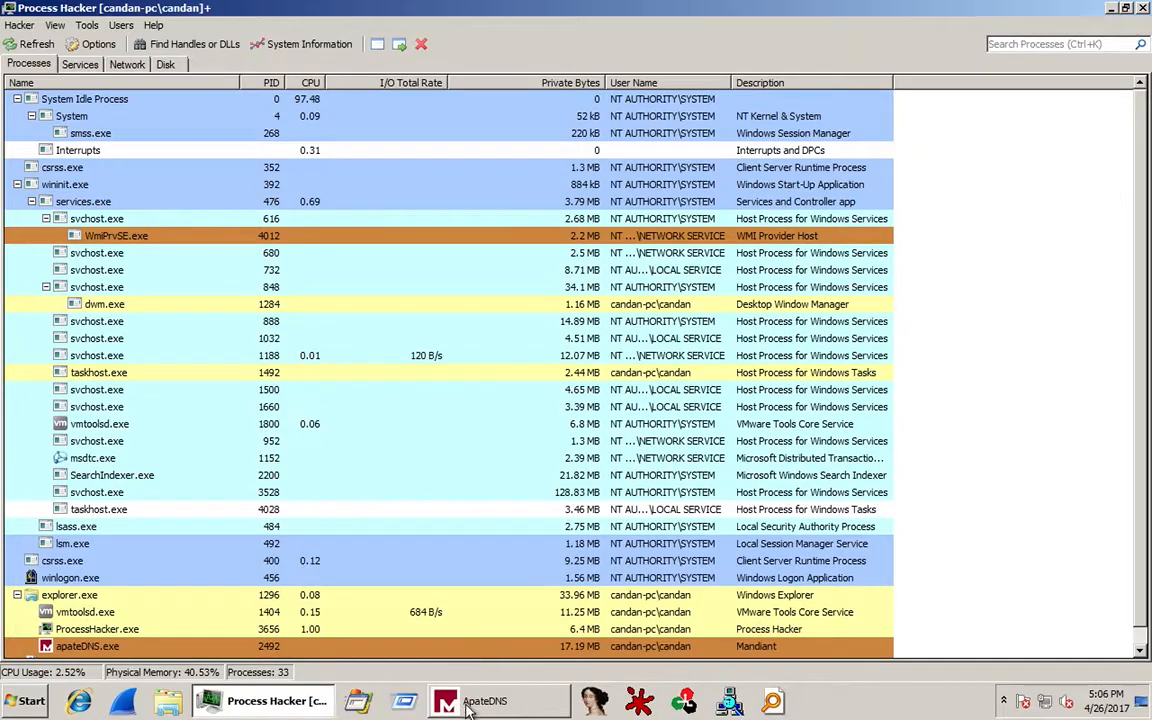
# Snap Process Hacker left, place ApateDNS beside it, then run Photo.exe from the desktop.
pyautogui.doubleClick(661, 10)
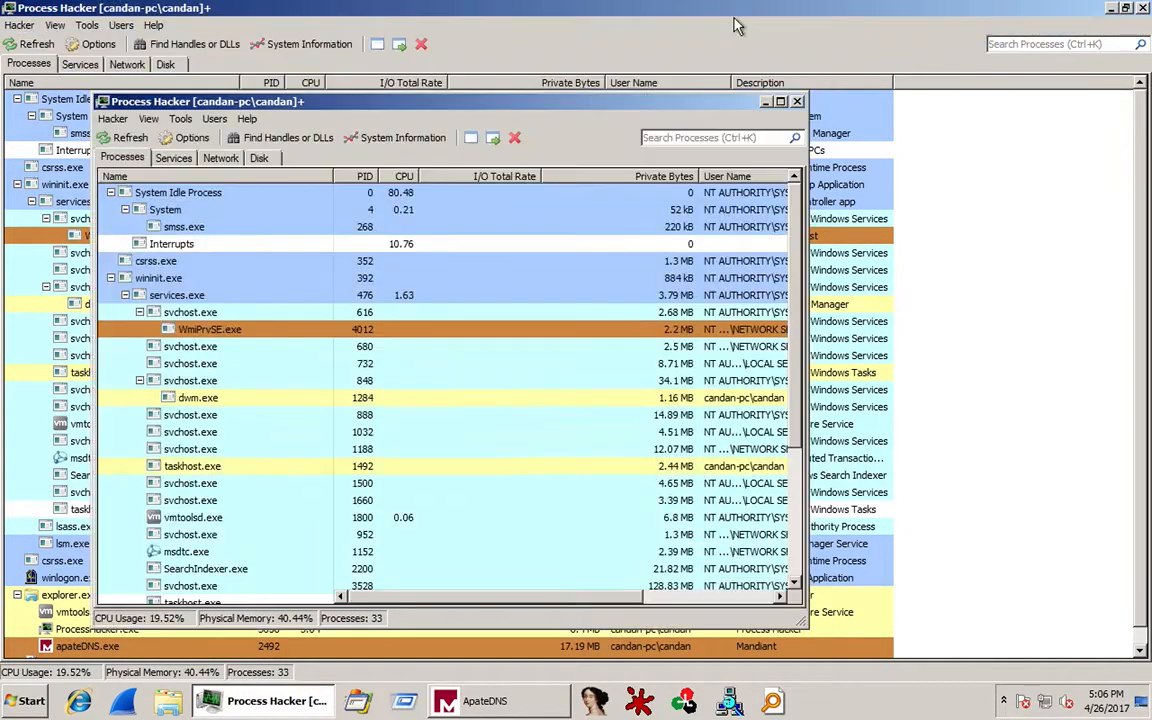
pyautogui.moveTo(515, 110); pyautogui.dragTo(0, 52)
pyautogui.moveTo(672, 127); pyautogui.dragTo(949, 370)
pyautogui.click(958, 150)
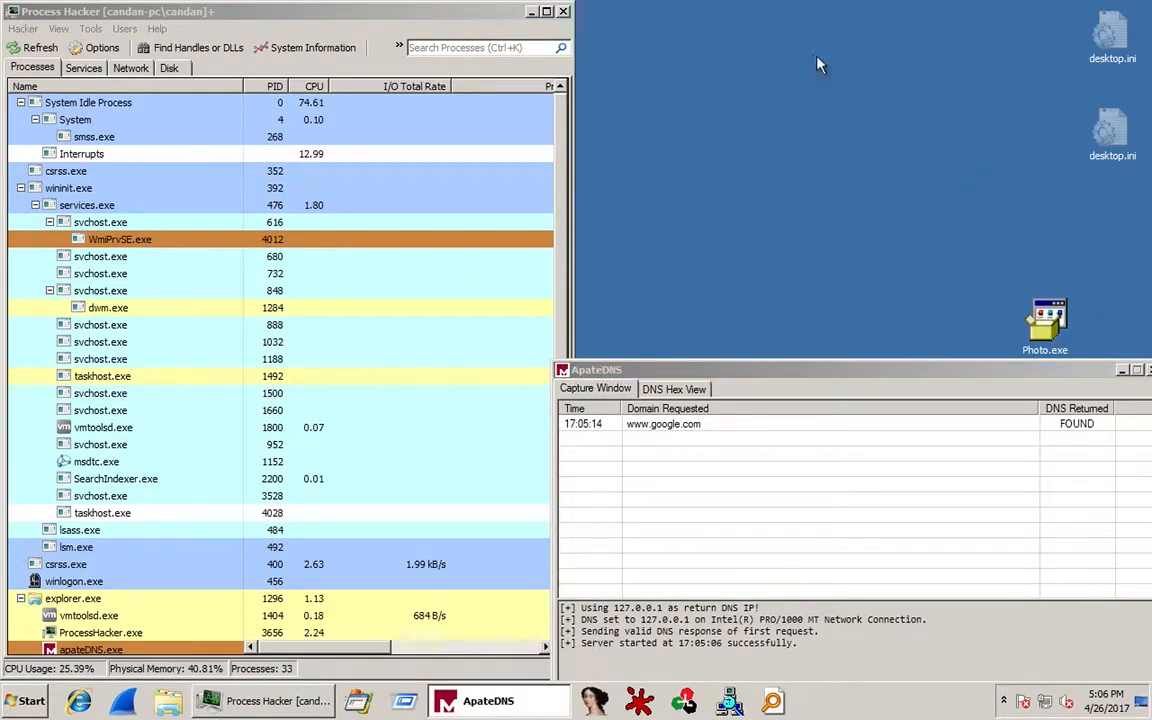
pyautogui.moveTo(817, 57); pyautogui.dragTo(820, 60)
pyautogui.moveTo(846, 374); pyautogui.dragTo(829, 251)
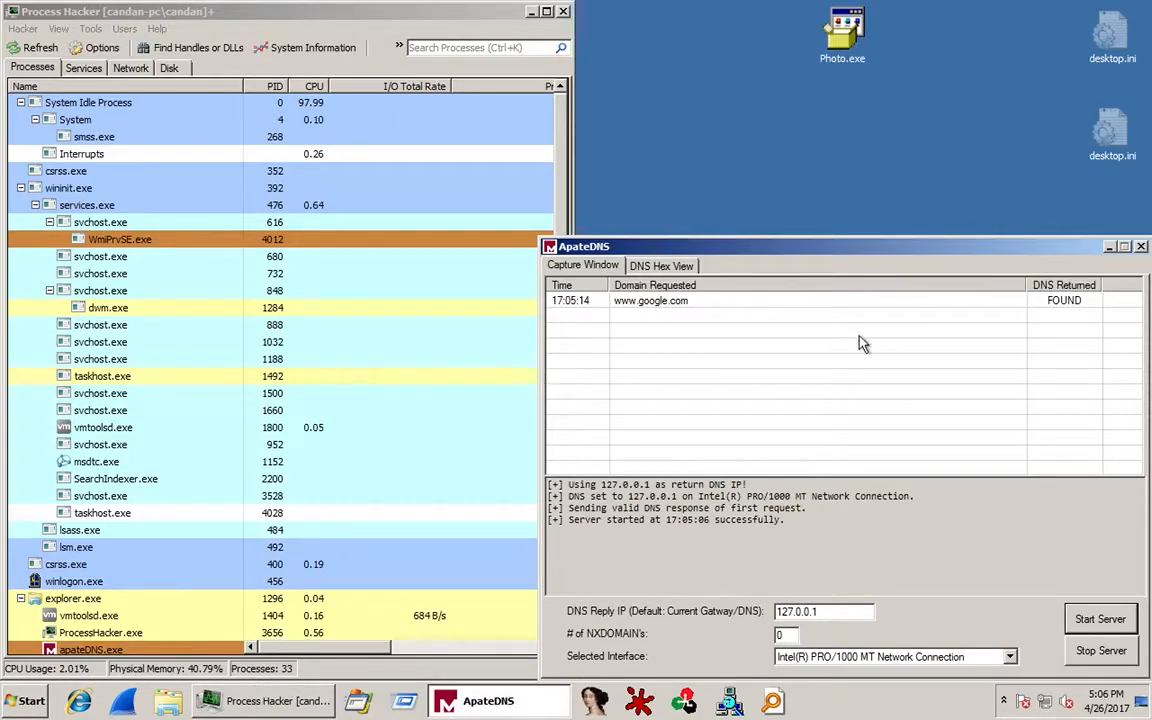
pyautogui.click(846, 40)
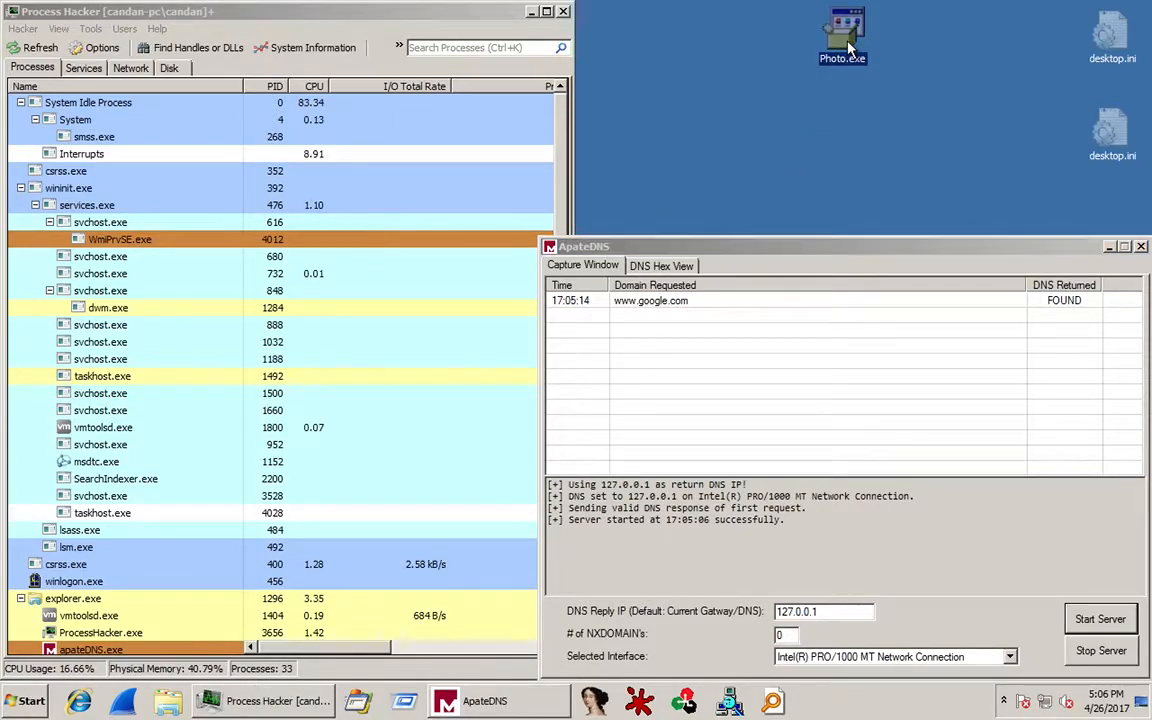
pyautogui.doubleClick(848, 46)
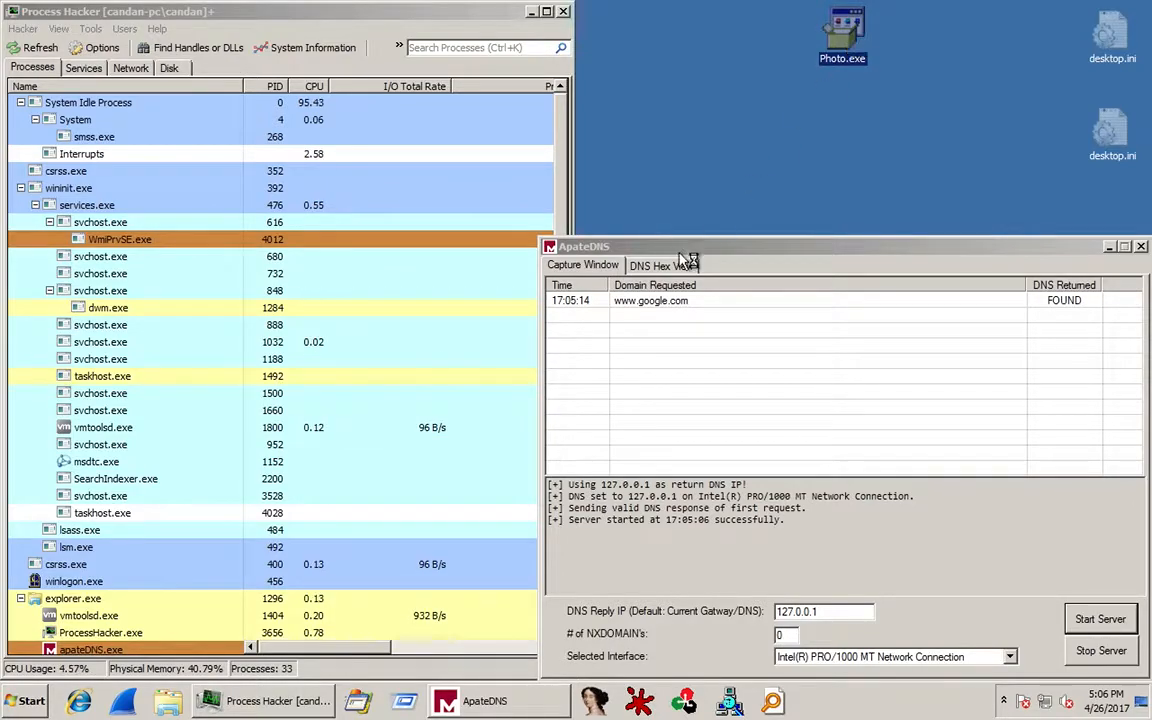
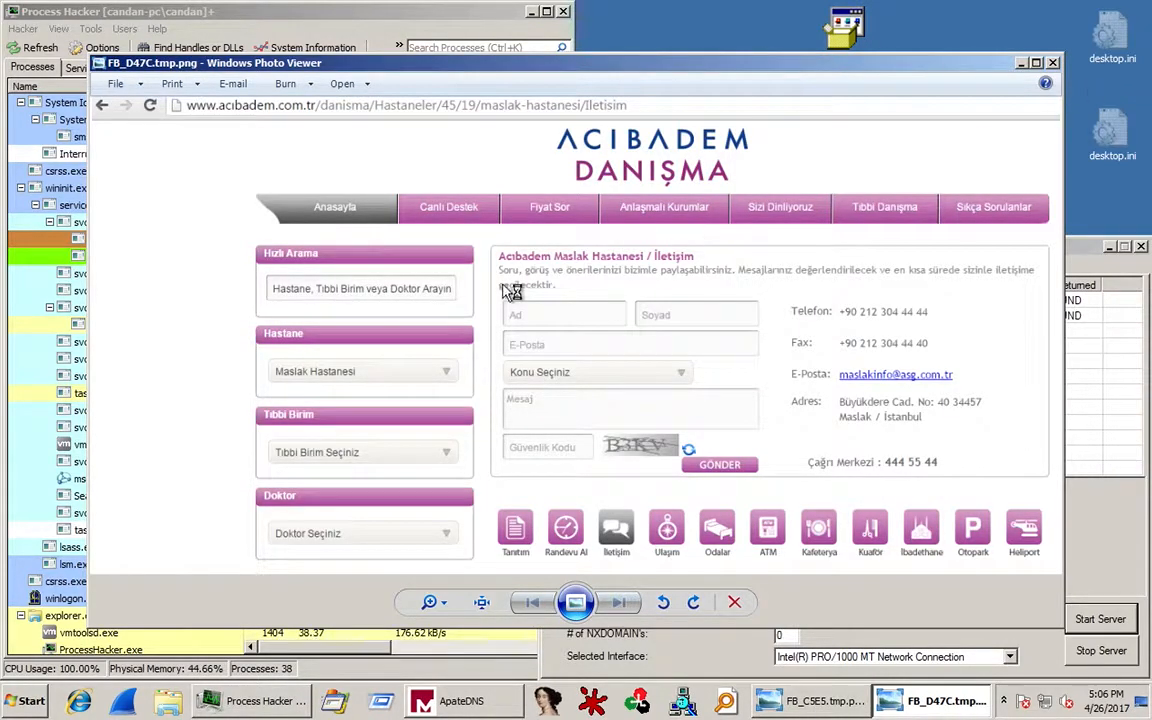
# Find B.exe (PID 2768) in Process Hacker's tree, then bring up ApateDNS's sevdam.ddns.net lookup log.
pyautogui.click(260, 20)
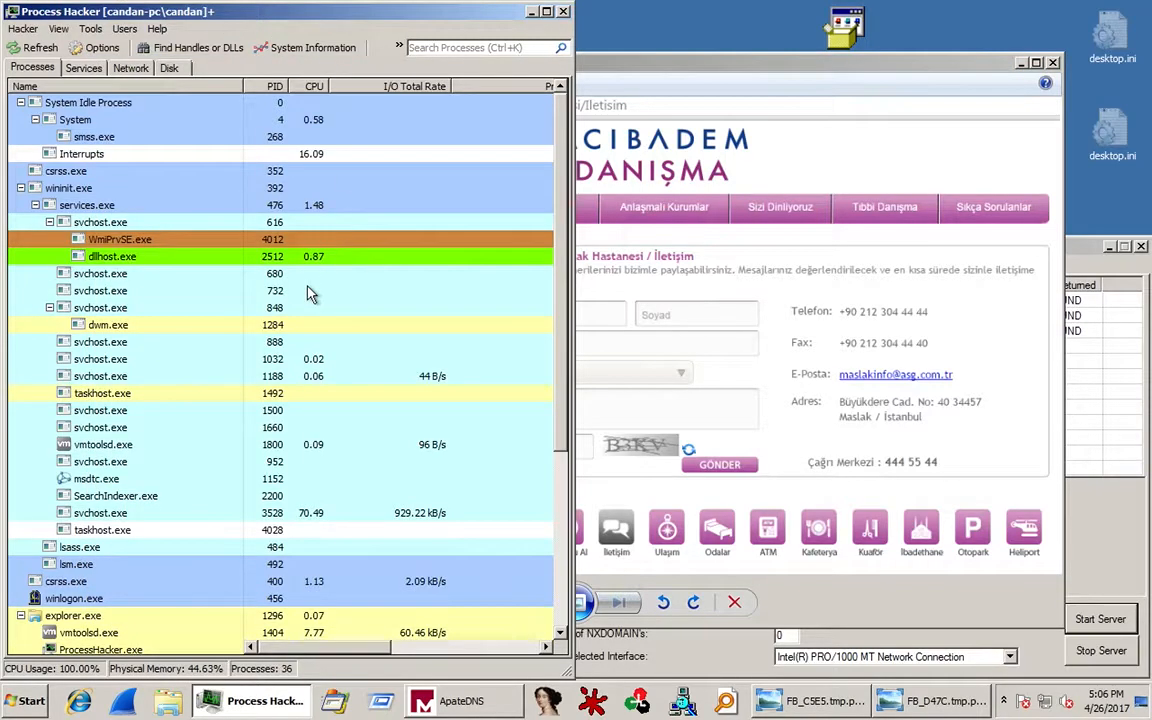
pyautogui.scroll(-2, 163, 273)
pyautogui.scroll(-3, 160, 272)
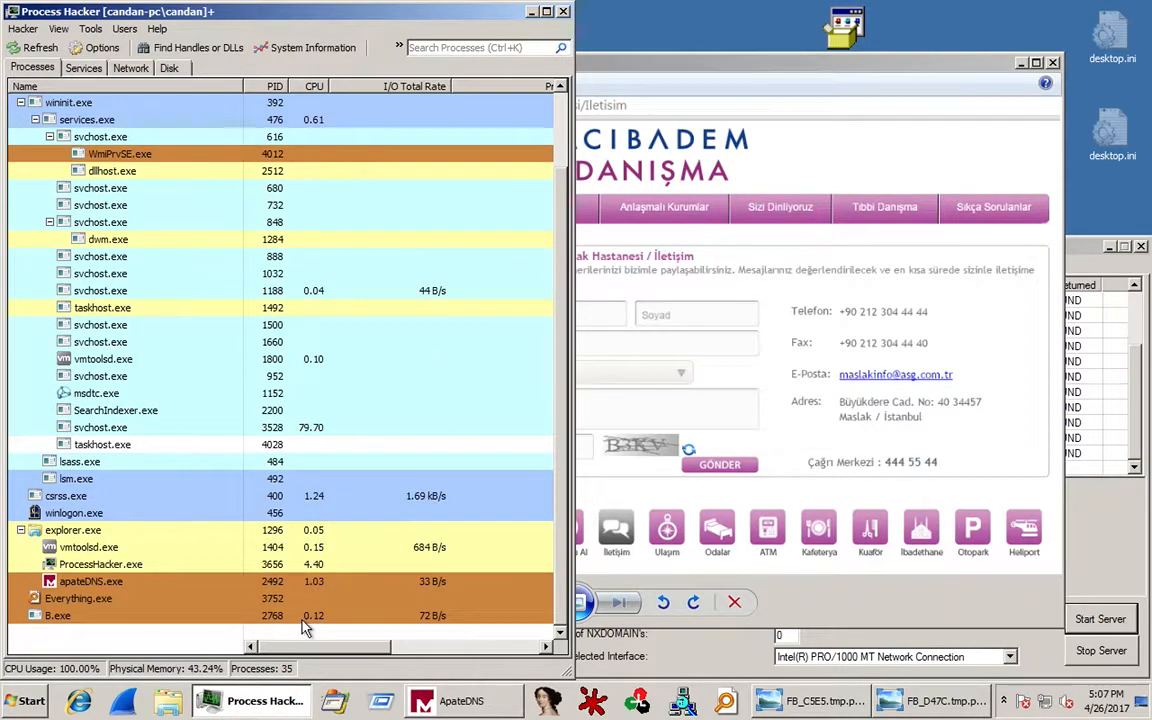
pyautogui.click(1083, 250)
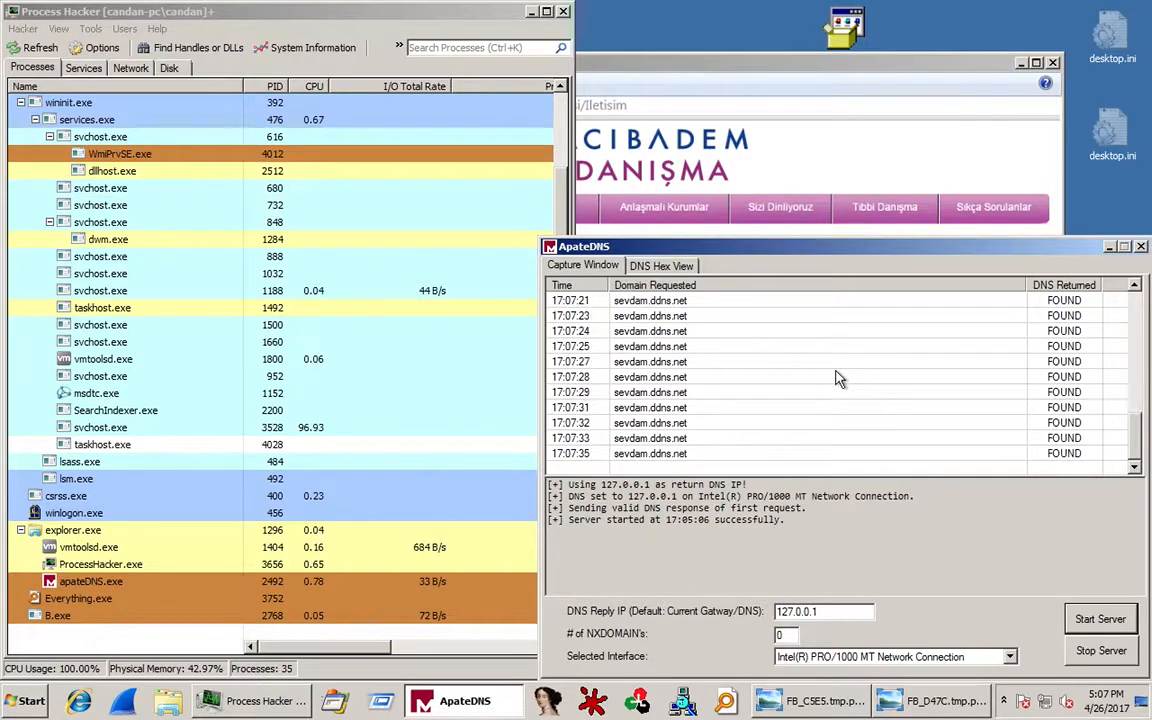
# Extract strings from B.exe's private memory, yielding 3,289 results including user folder paths.
pyautogui.click(123, 618)
pyautogui.rightClick(122, 614)
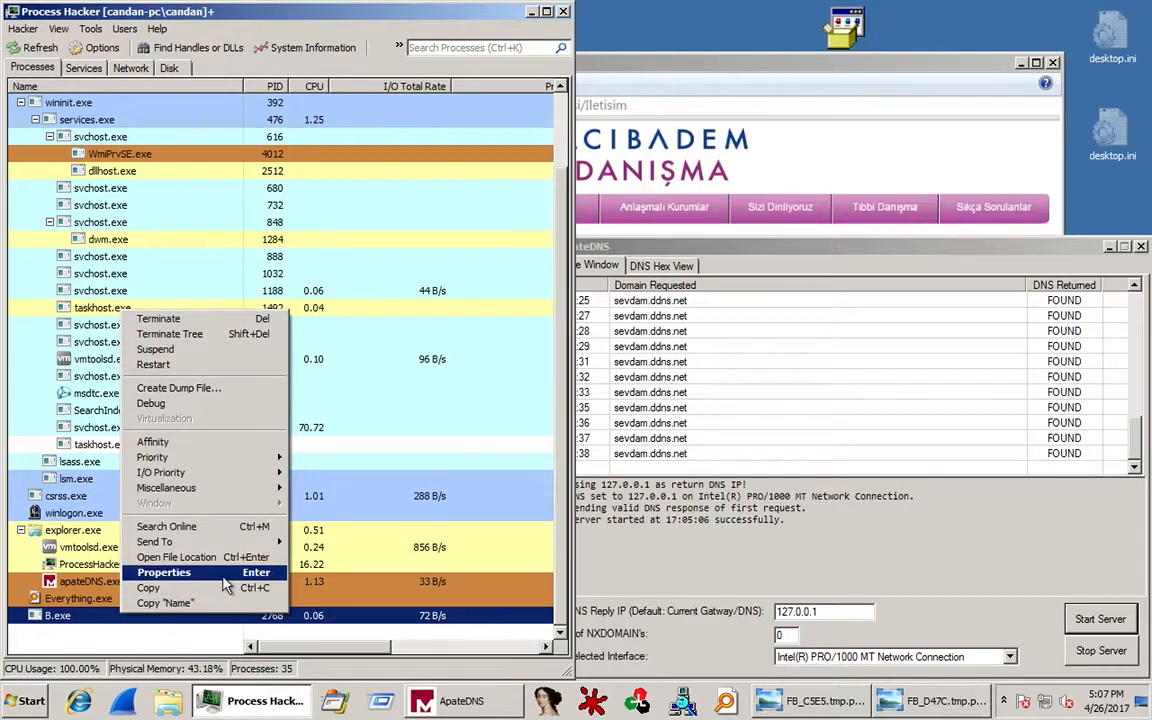
pyautogui.click(164, 572)
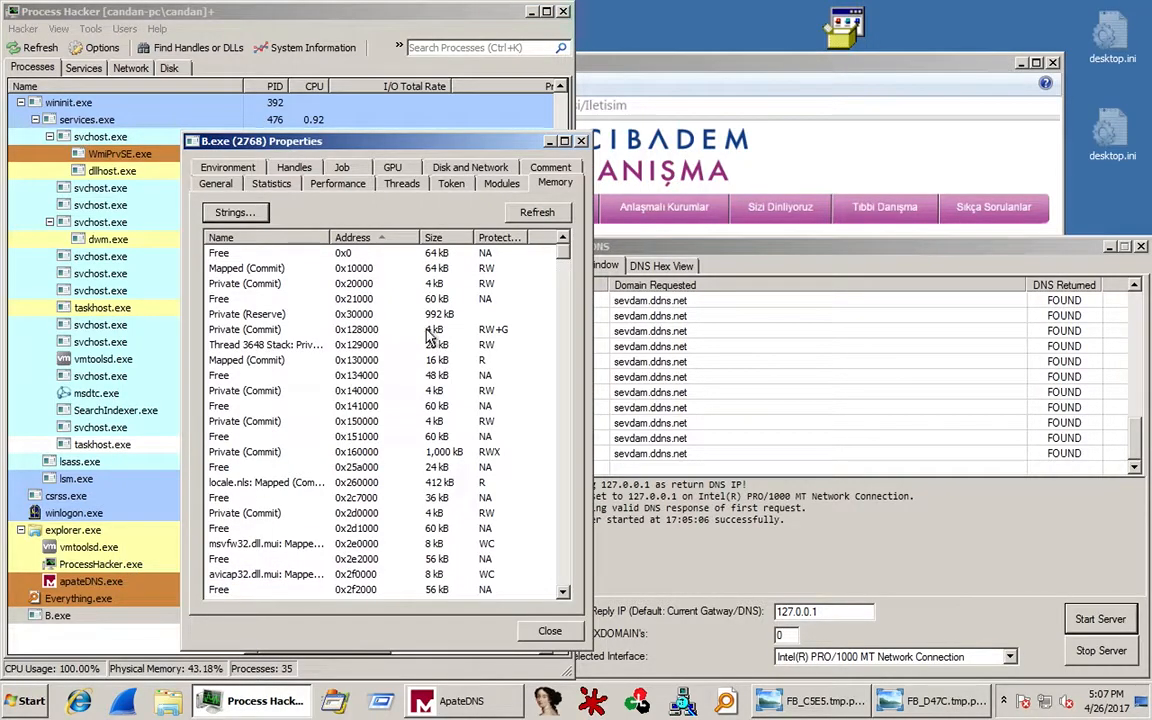
pyautogui.click(236, 212)
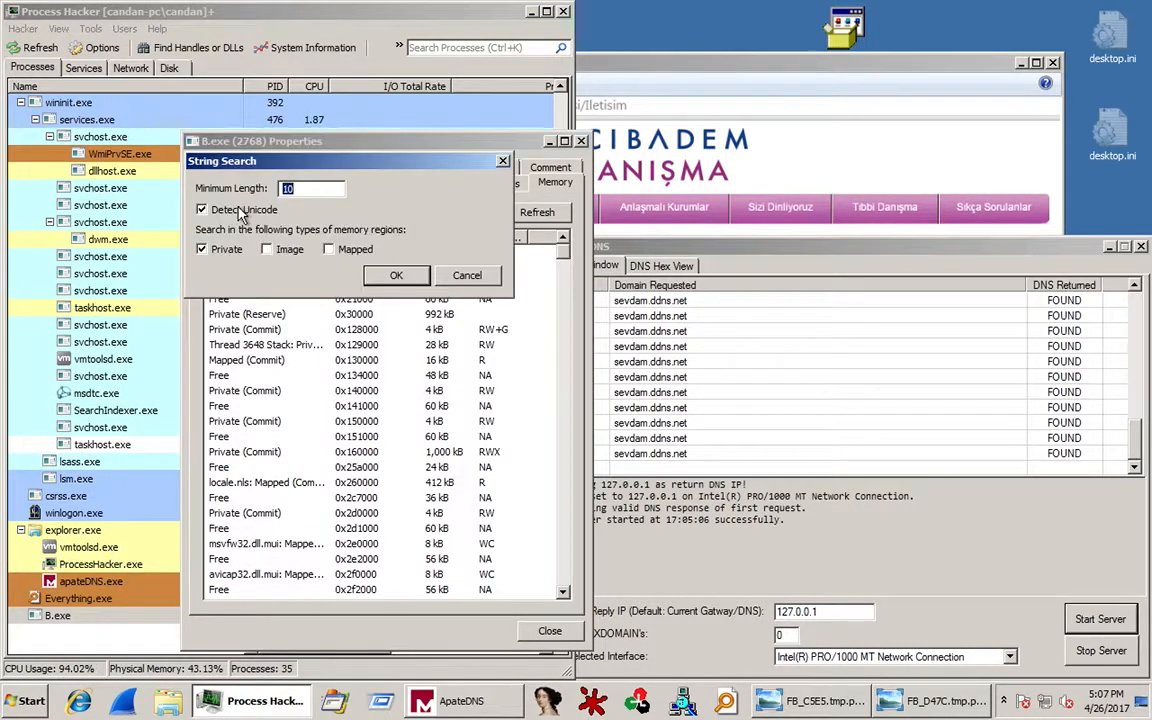
pyautogui.click(388, 274)
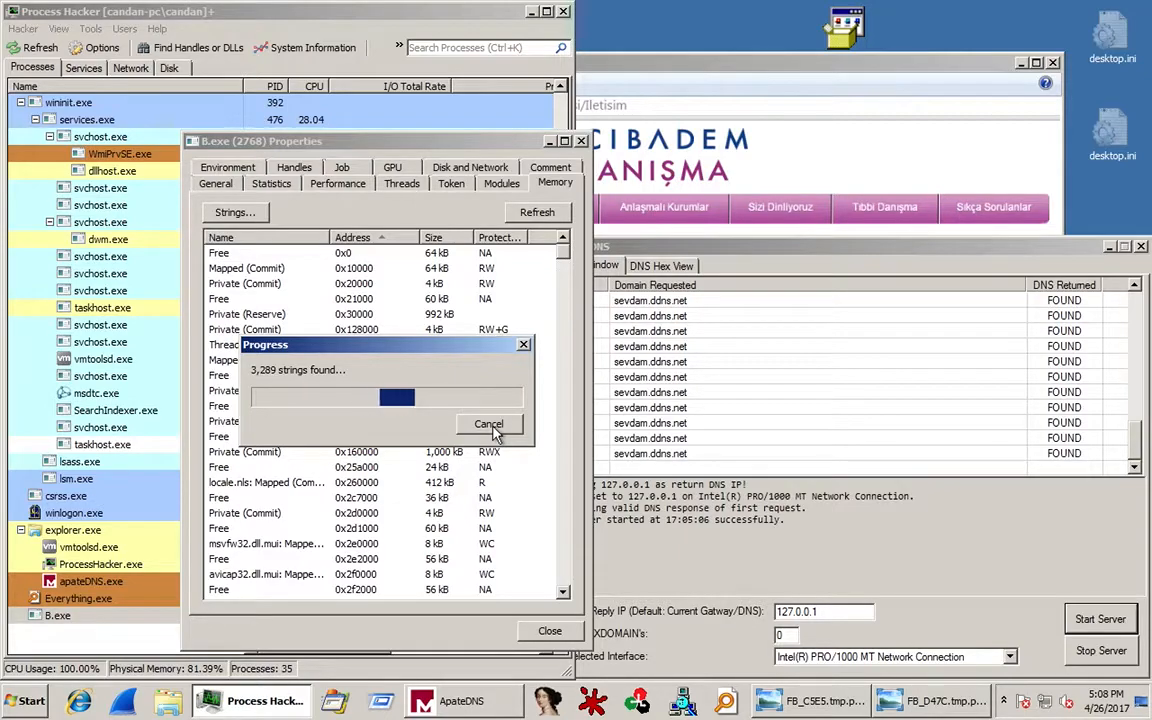
pyautogui.click(491, 426)
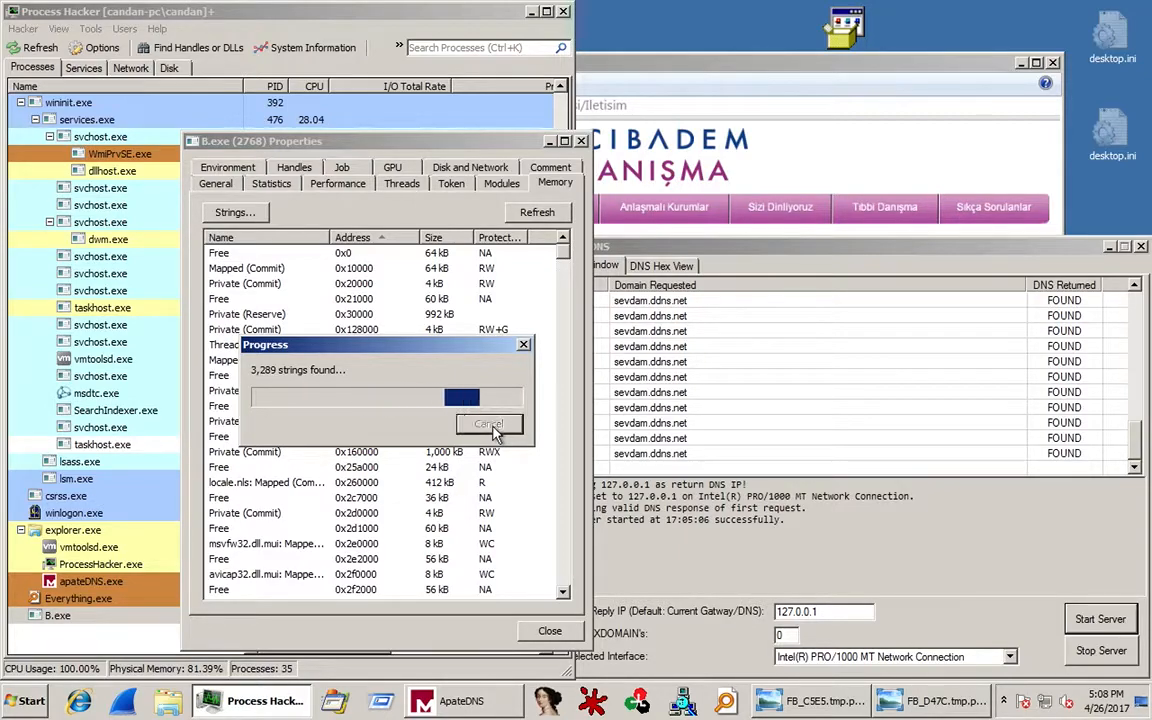
pyautogui.click(524, 348)
pyautogui.click(524, 350)
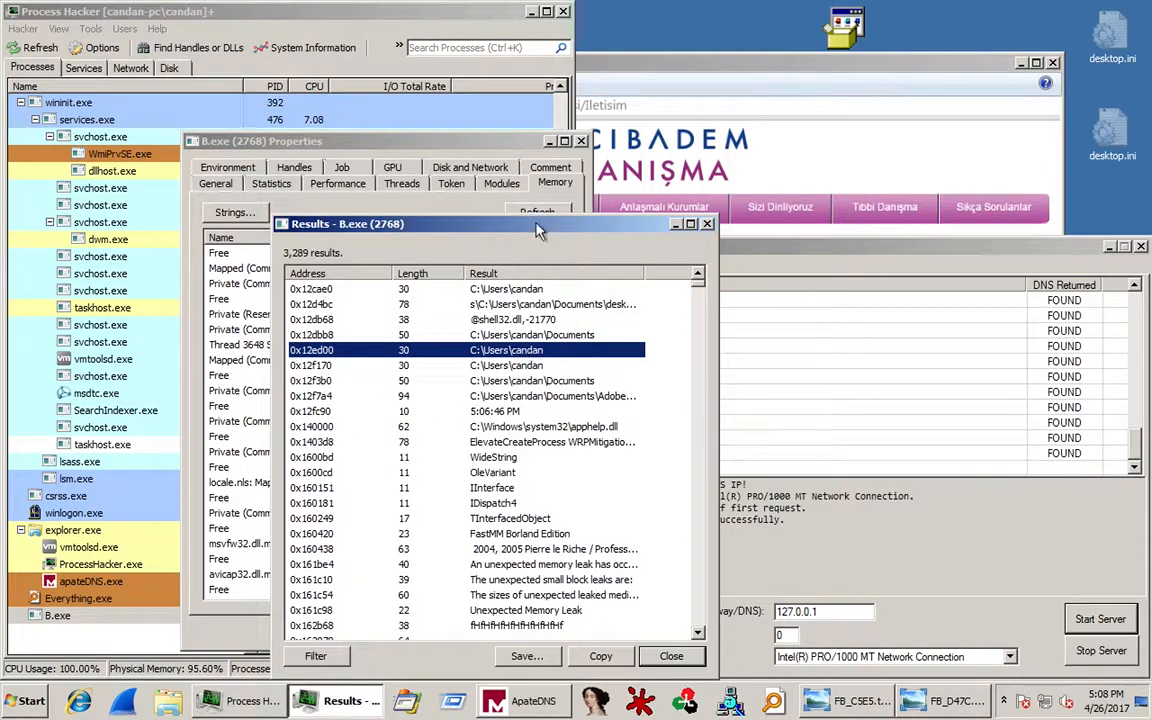
# Widen the strings Results window and Result column to show full paths, then open Explorer Libraries.
pyautogui.moveTo(537, 230); pyautogui.dragTo(556, 69)
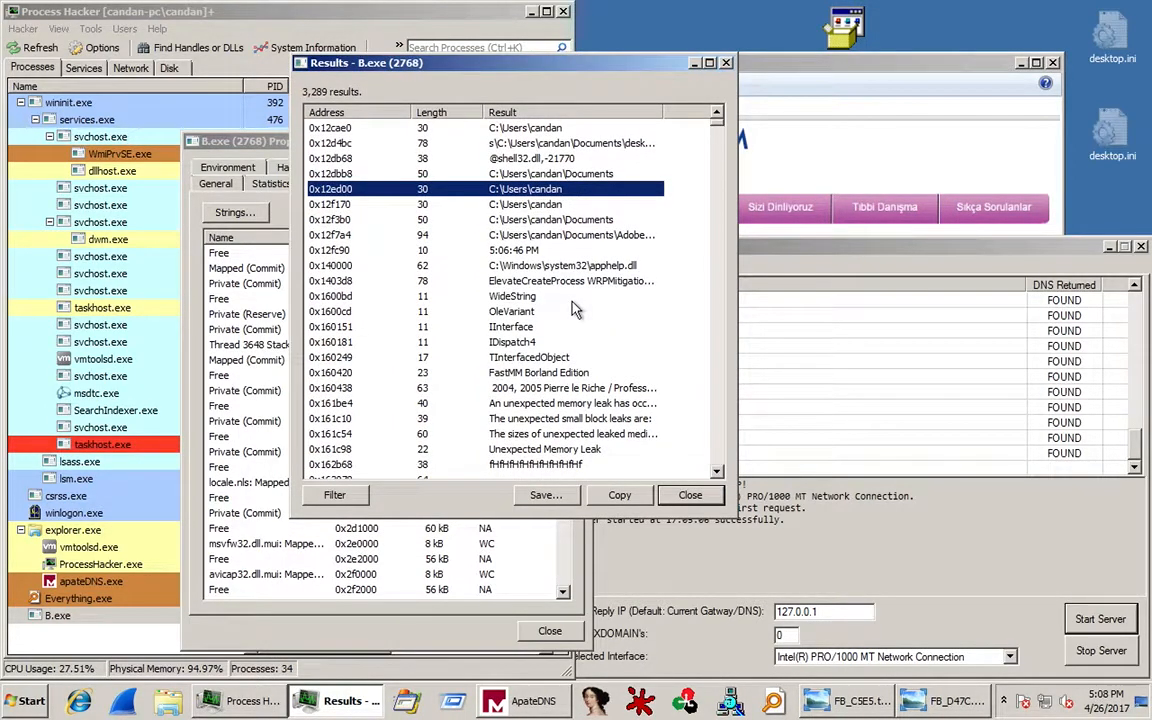
pyautogui.doubleClick(669, 112)
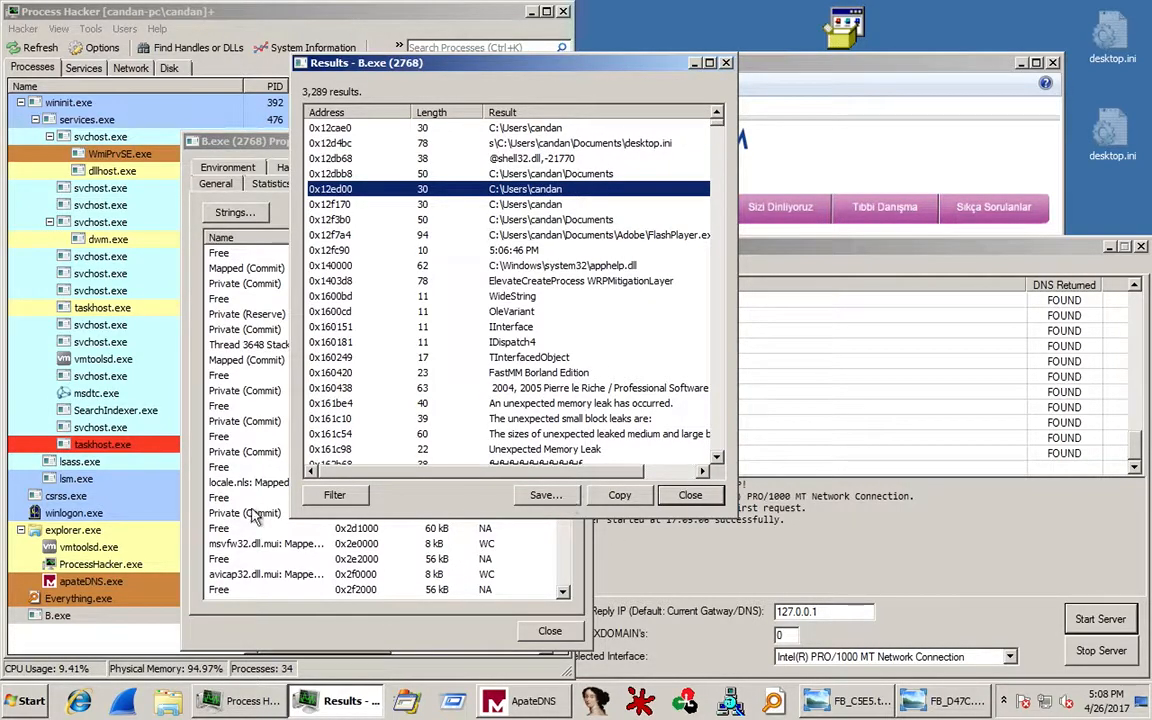
pyautogui.moveTo(299, 498); pyautogui.dragTo(117, 498)
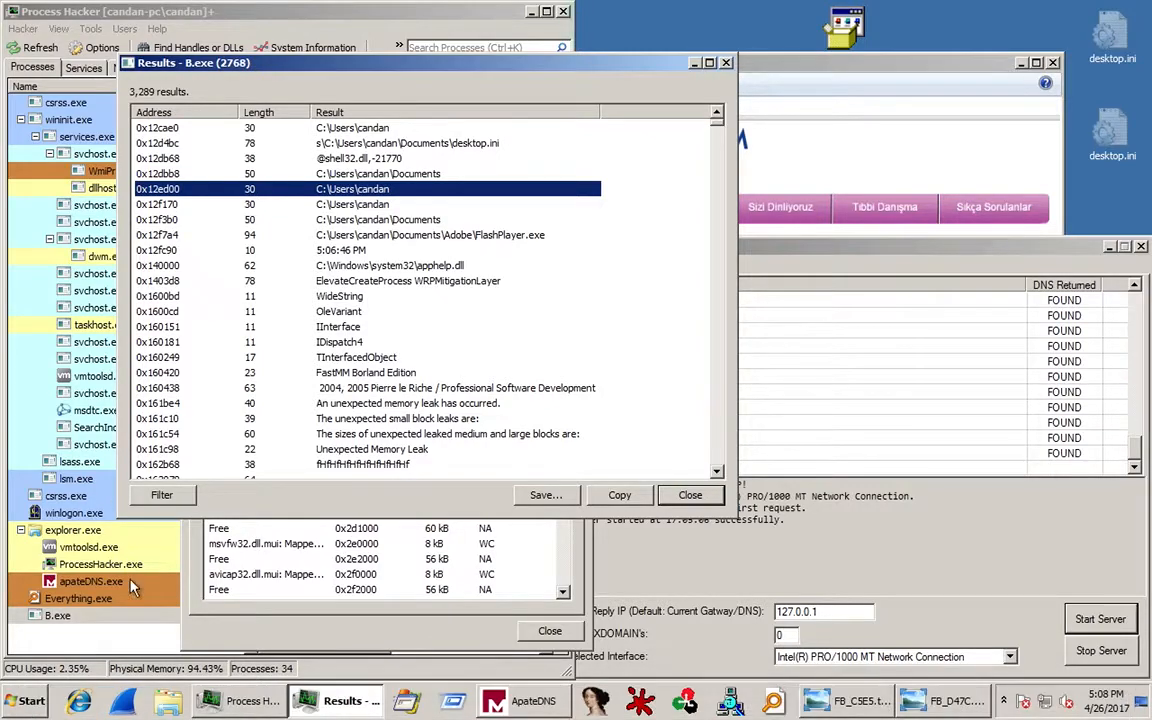
pyautogui.click(172, 700)
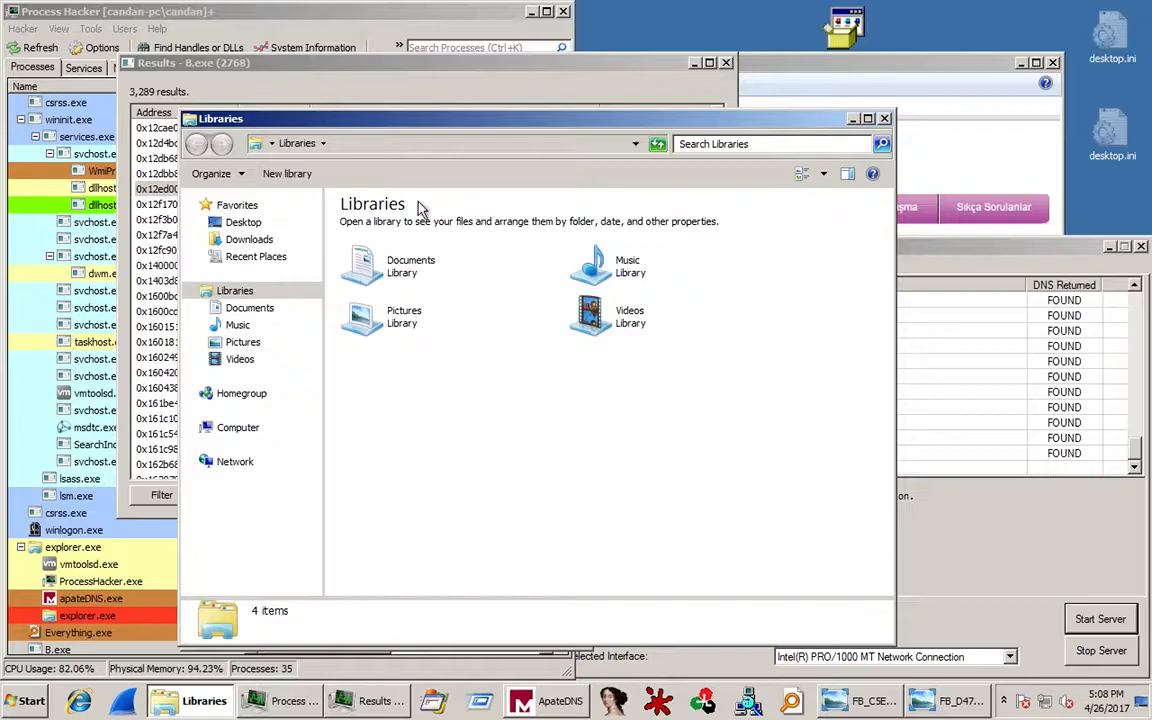
# Open Documents > Adobe, which holds FlashPlayer.exe and FlashPlayer.ex_, then return to the string results.
pyautogui.click(245, 307)
pyautogui.moveTo(469, 120); pyautogui.dragTo(879, 180)
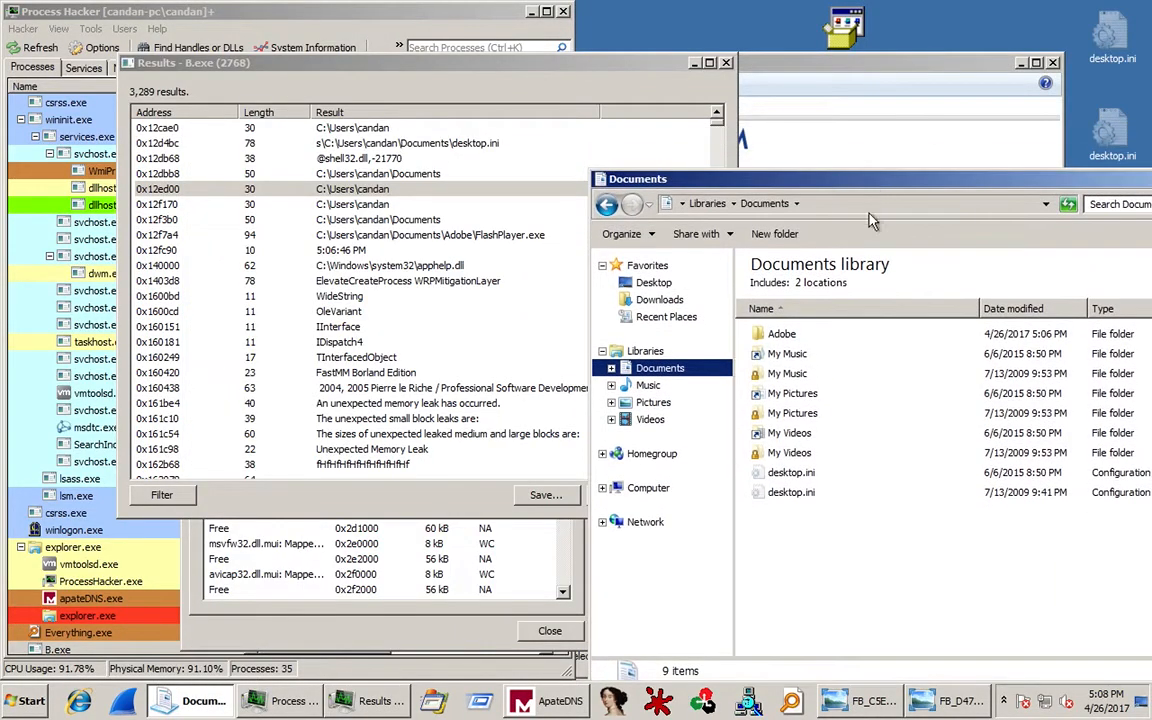
pyautogui.doubleClick(792, 334)
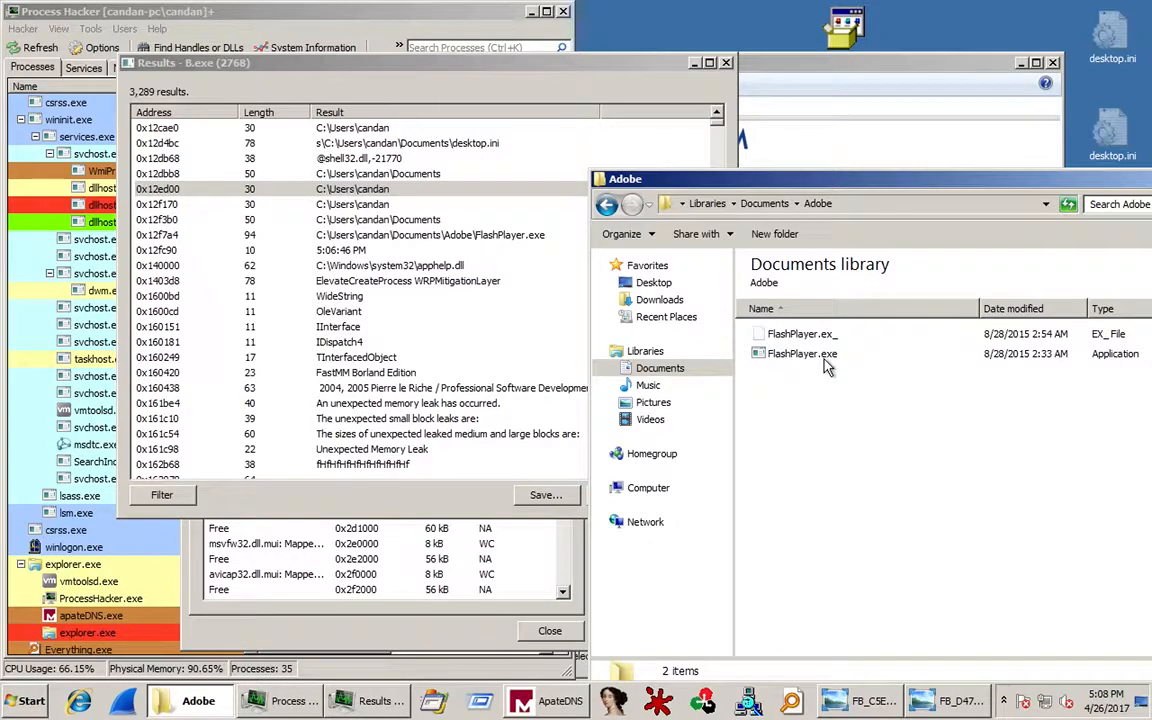
pyautogui.moveTo(826, 366)
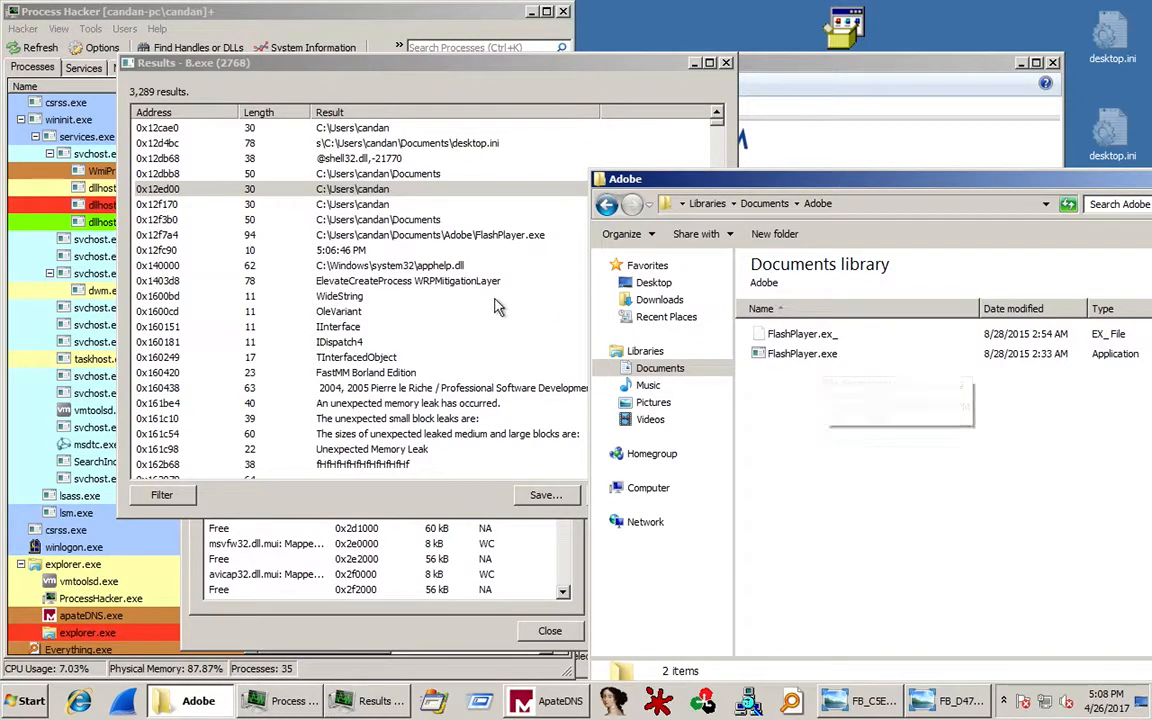
pyautogui.click(470, 343)
# Scroll B.exe's memory strings down to the version information, then close the results window.
pyautogui.scroll(-7, 470, 343)
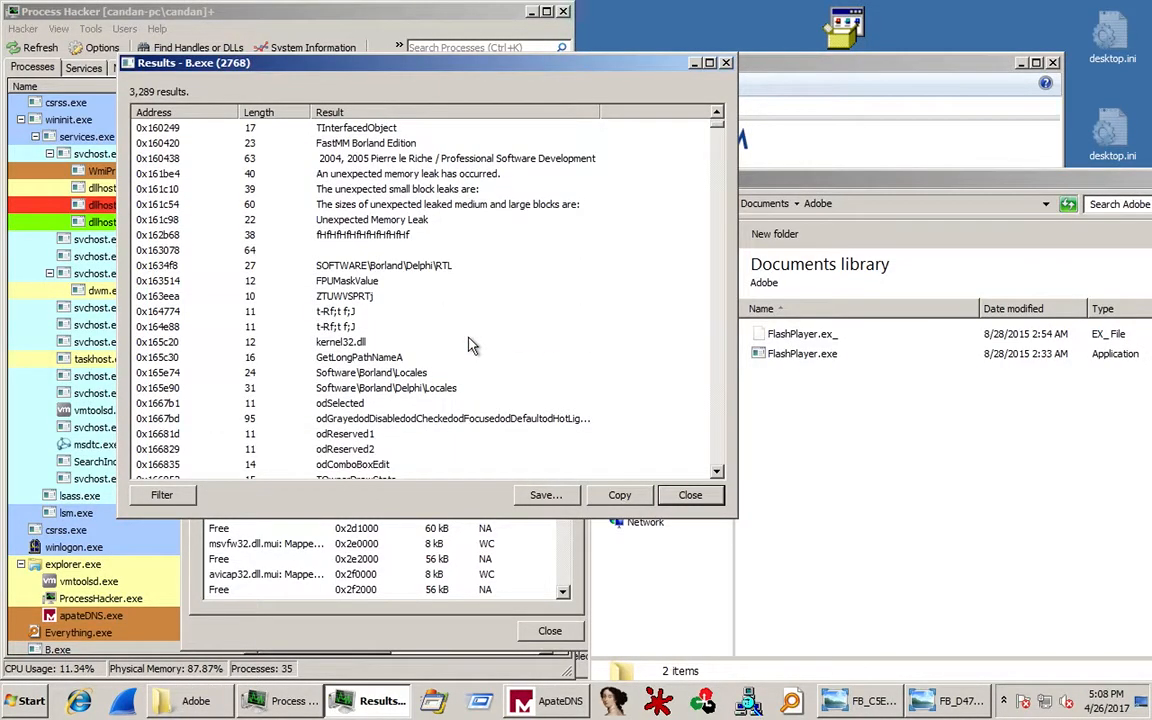
pyautogui.scroll(-15, 470, 343)
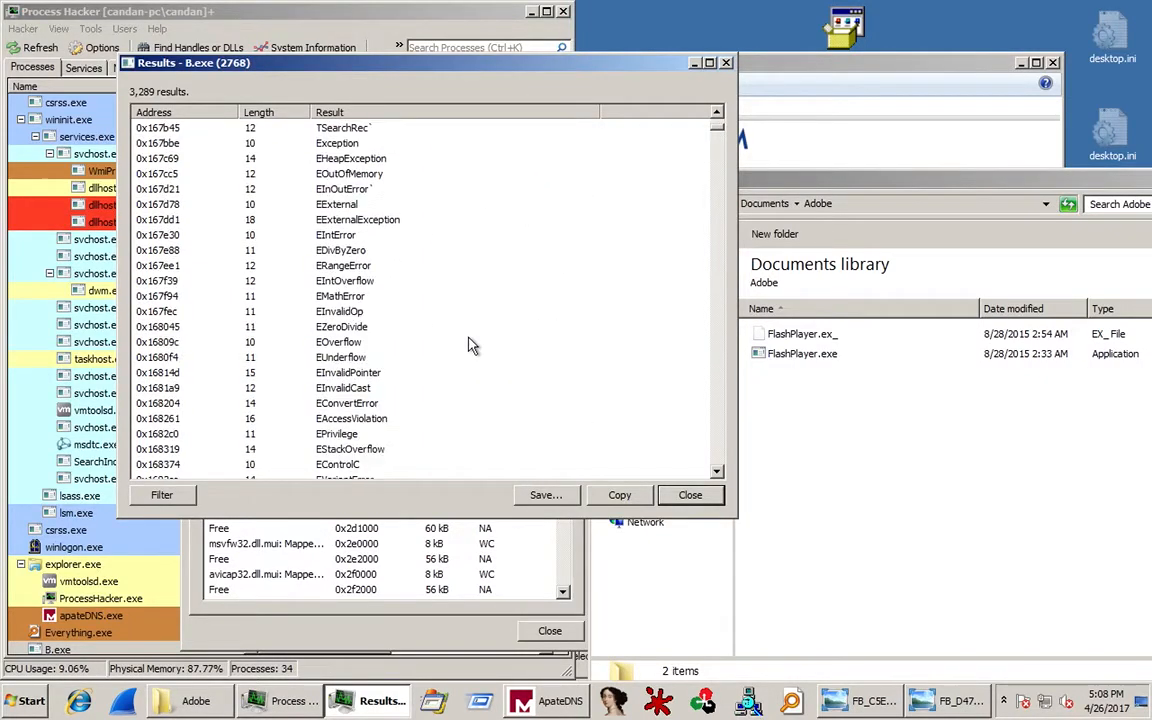
pyautogui.scroll(-15, 470, 343)
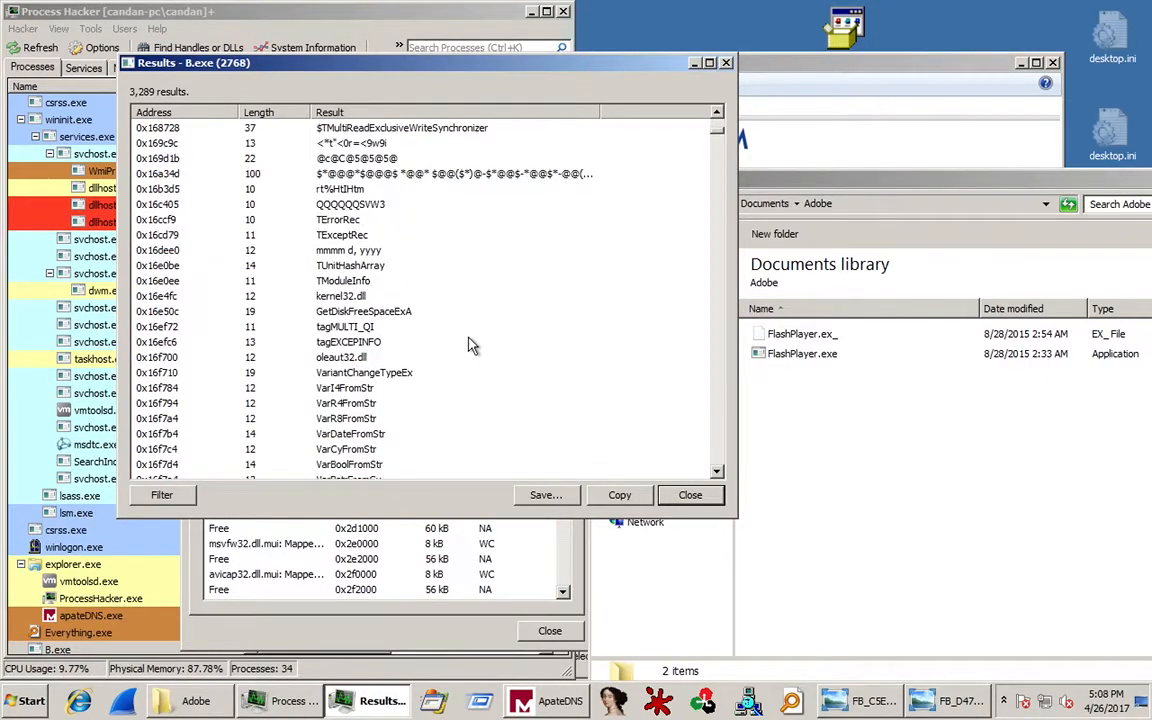
pyautogui.scroll(20, 470, 343)
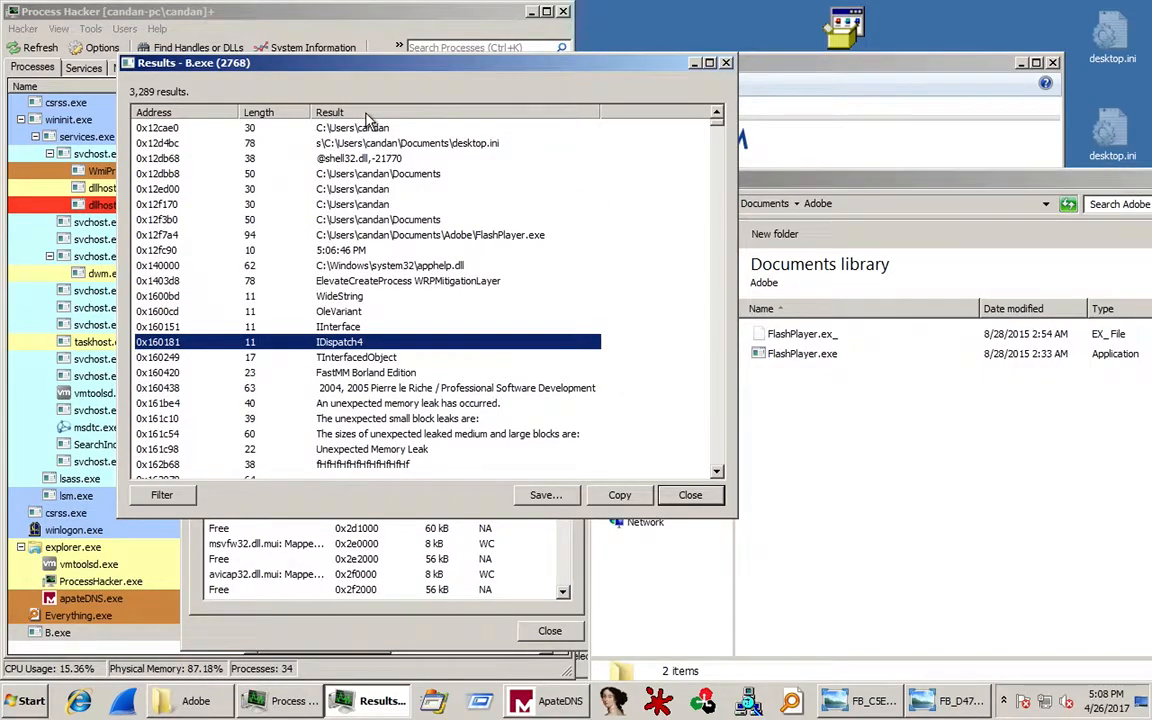
pyautogui.click(496, 357)
pyautogui.scroll(-10, 497, 360)
pyautogui.scroll(-15, 497, 360)
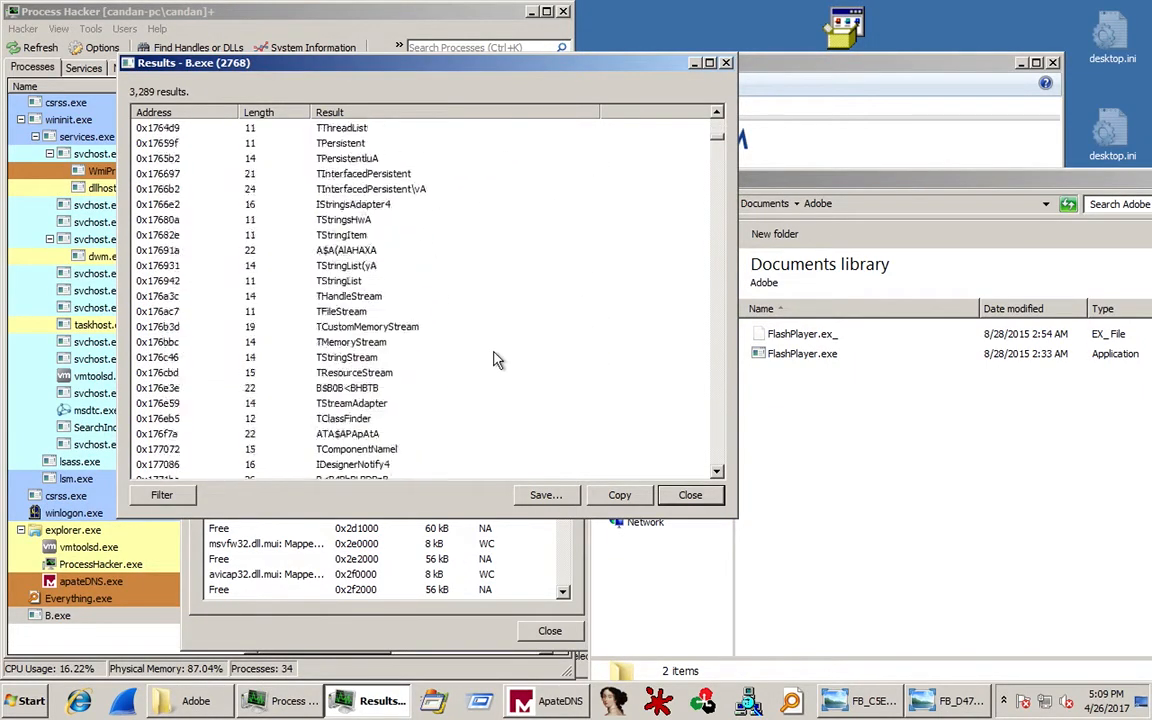
pyautogui.moveTo(720, 145); pyautogui.dragTo(722, 470)
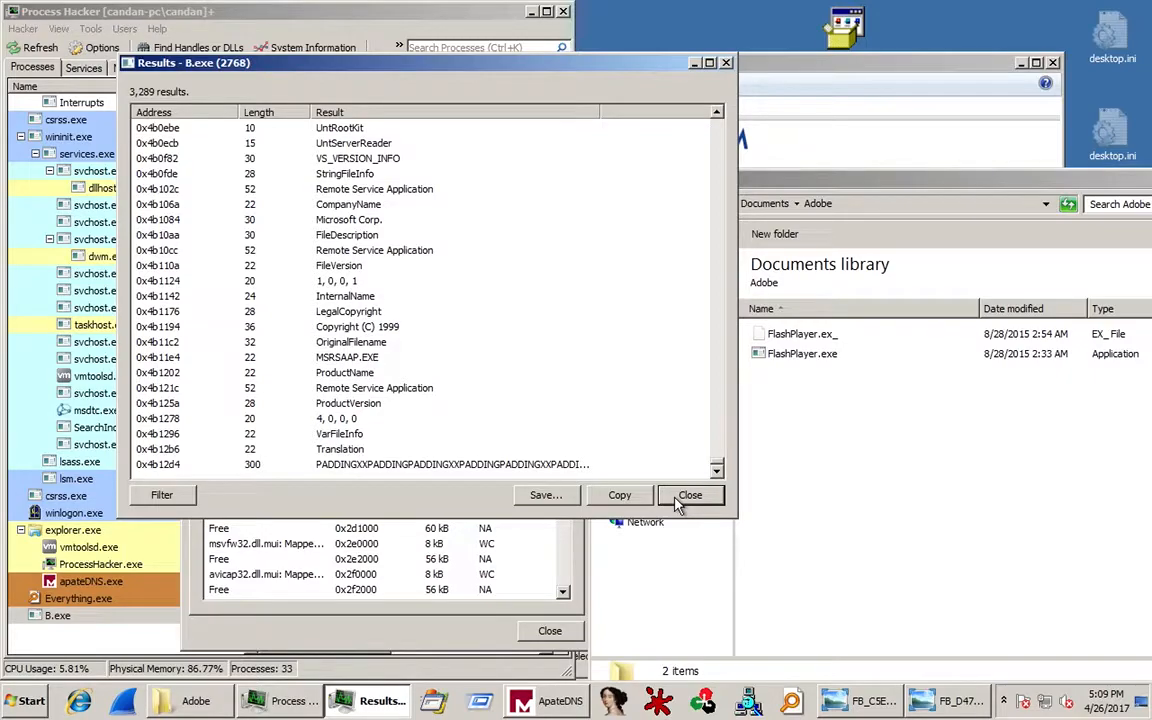
pyautogui.click(690, 496)
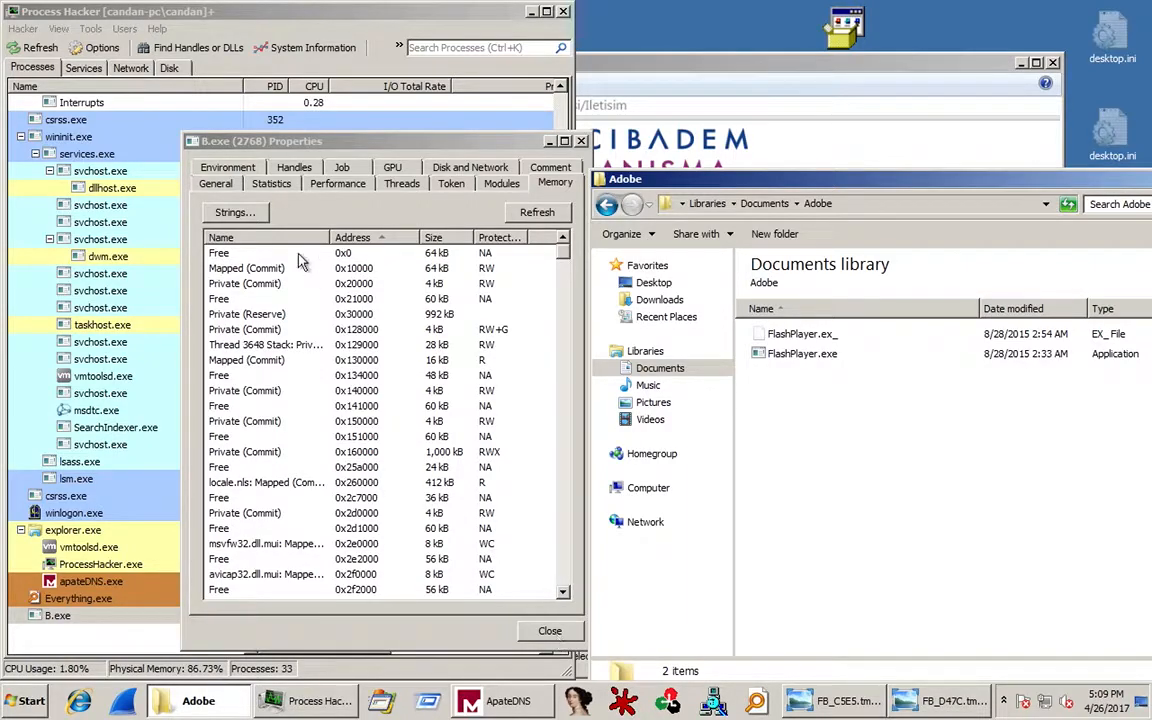
# Sort B.exe's handles by Type, review the File and Afd entries, then close its Properties.
pyautogui.click(300, 169)
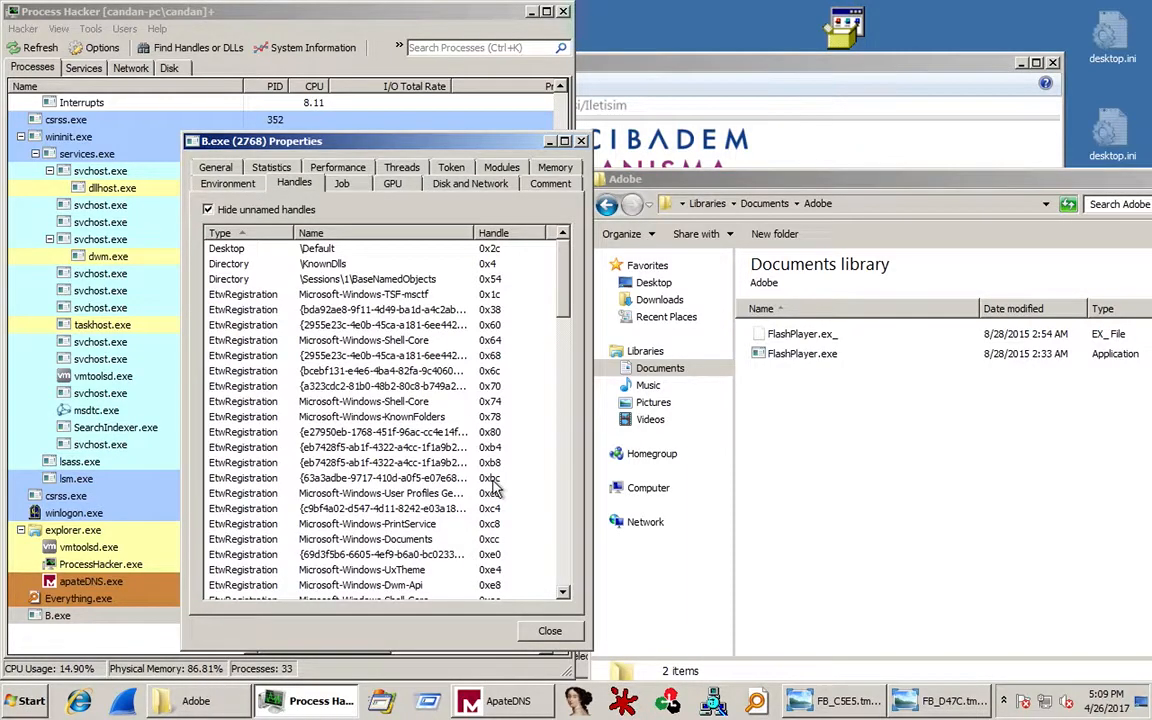
pyautogui.click(375, 416)
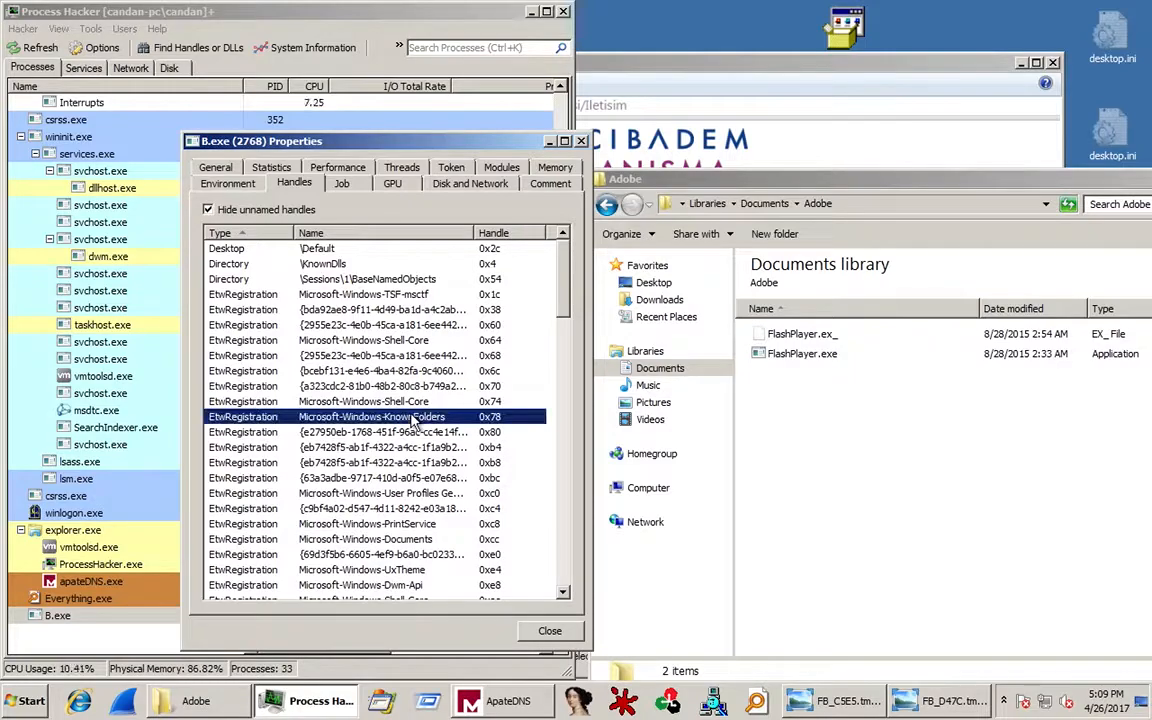
pyautogui.click(239, 233)
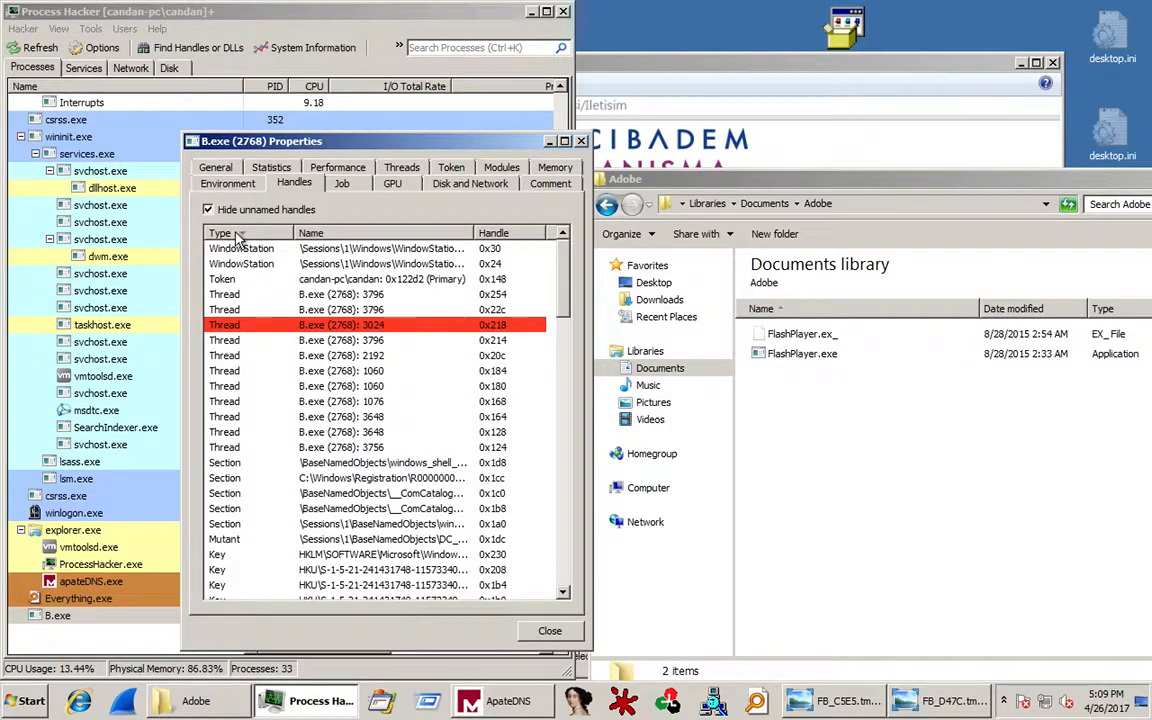
pyautogui.click(252, 233)
pyautogui.scroll(-10, 285, 350)
pyautogui.scroll(2, 285, 350)
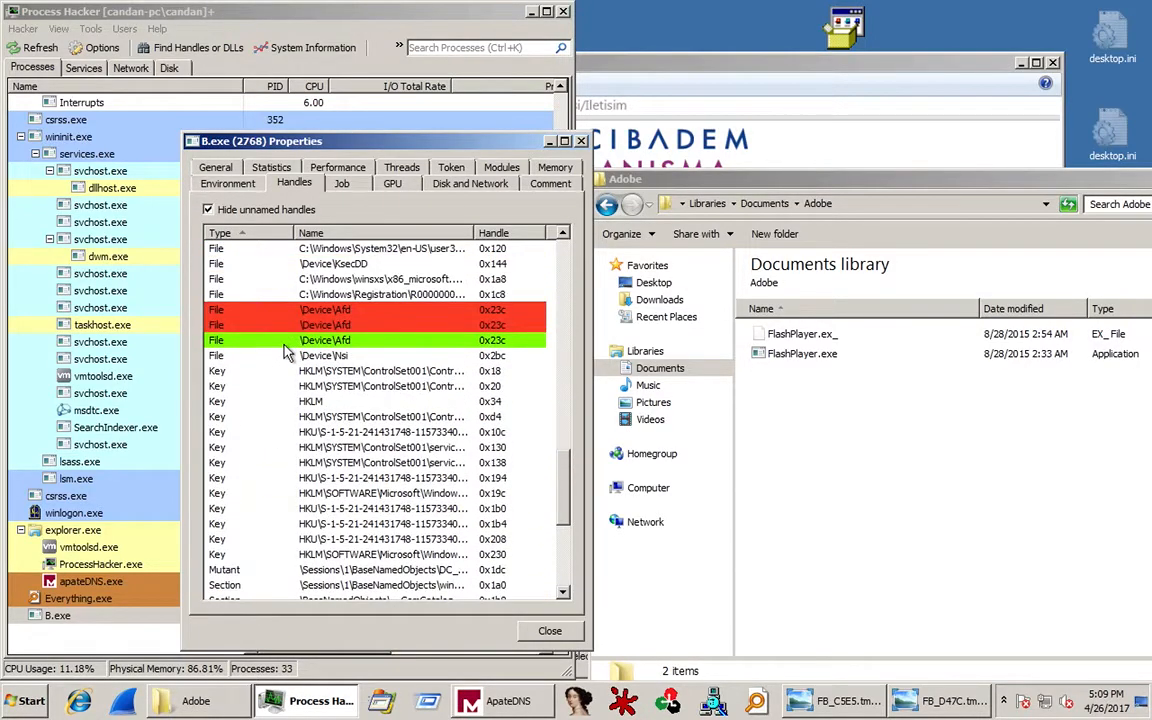
pyautogui.scroll(1, 284, 346)
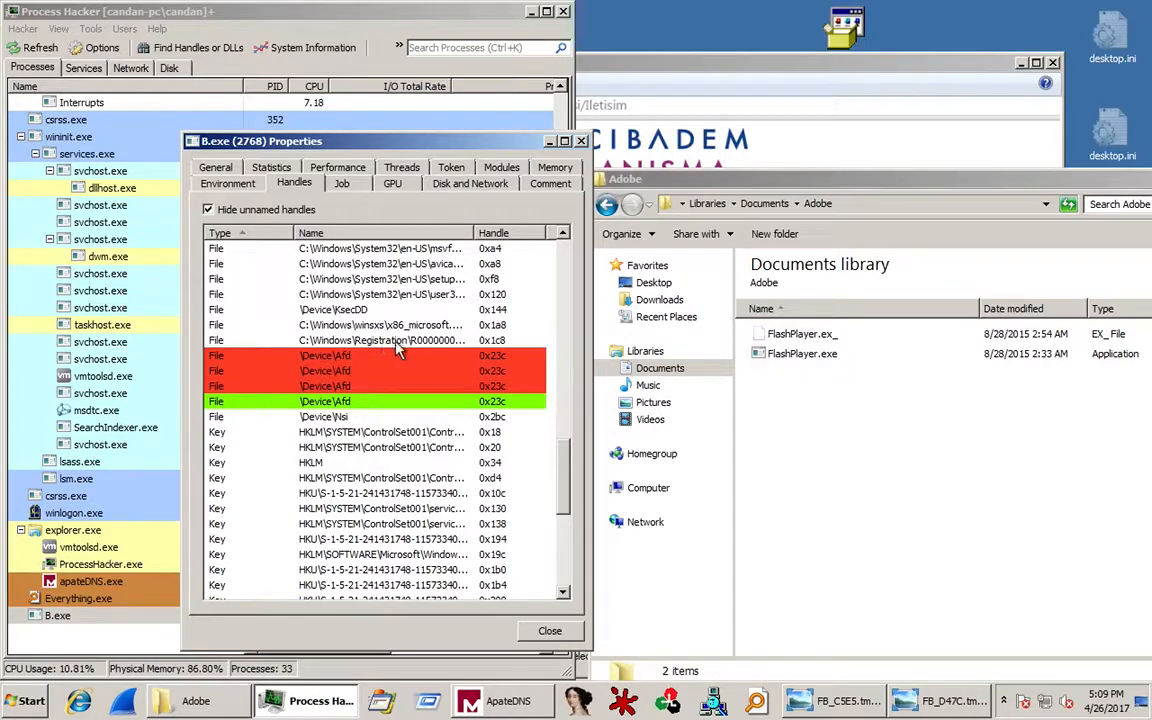
pyautogui.scroll(2, 352, 440)
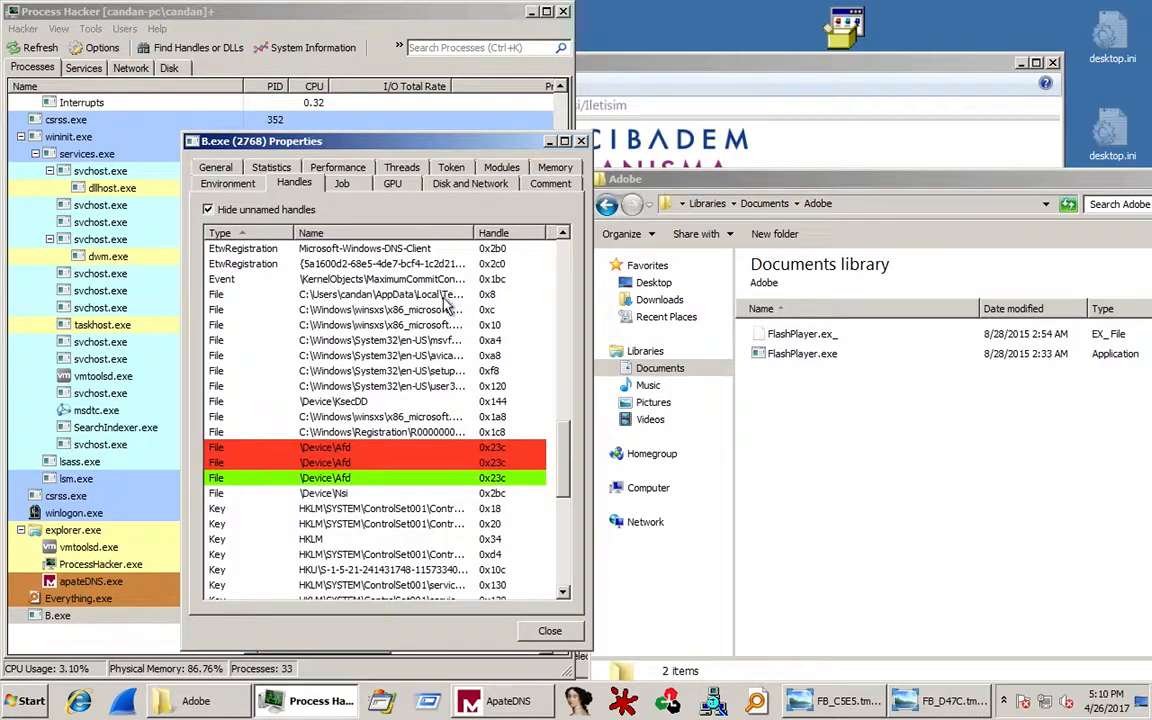
pyautogui.click(550, 631)
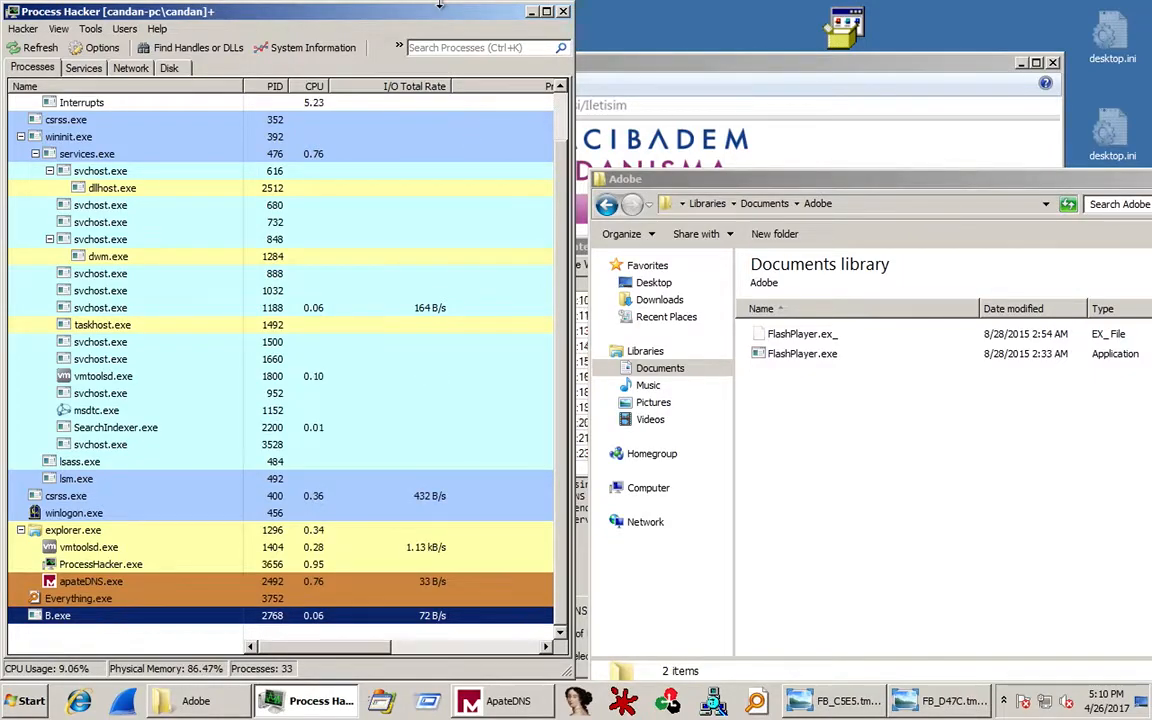
# Restore Win7_MW_Test to the Initial snapshot without saving the current state.
pyautogui.moveTo(395, 8)
pyautogui.click(313, 12)
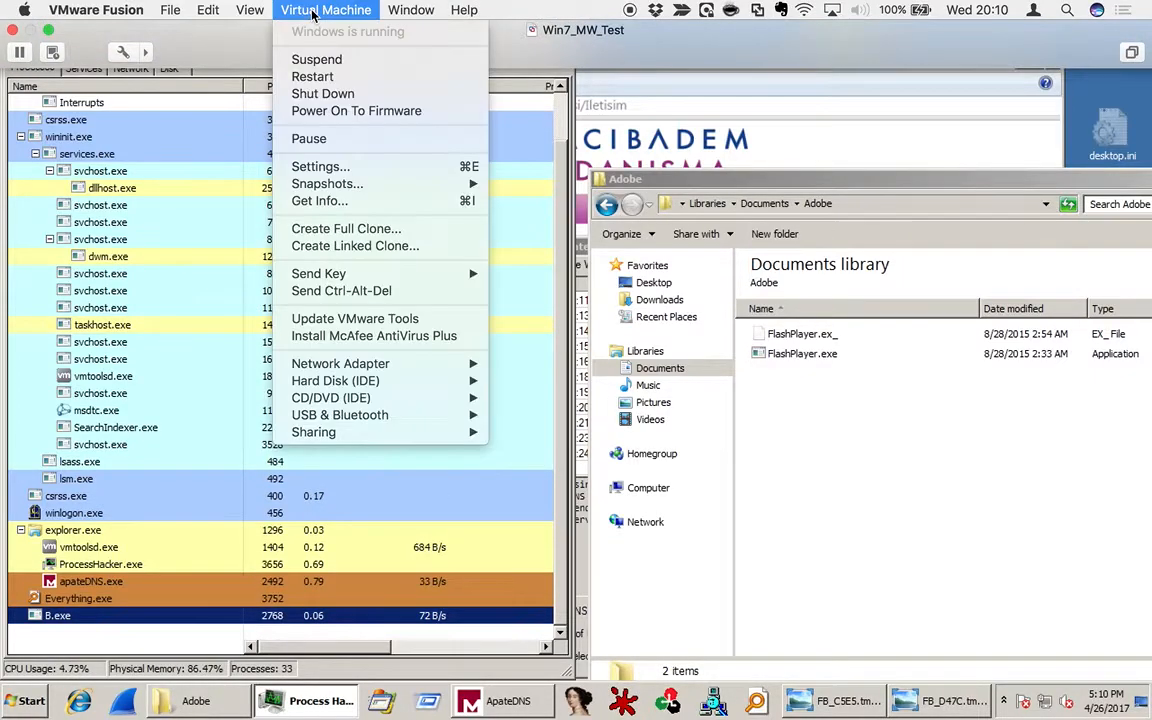
pyautogui.moveTo(373, 190)
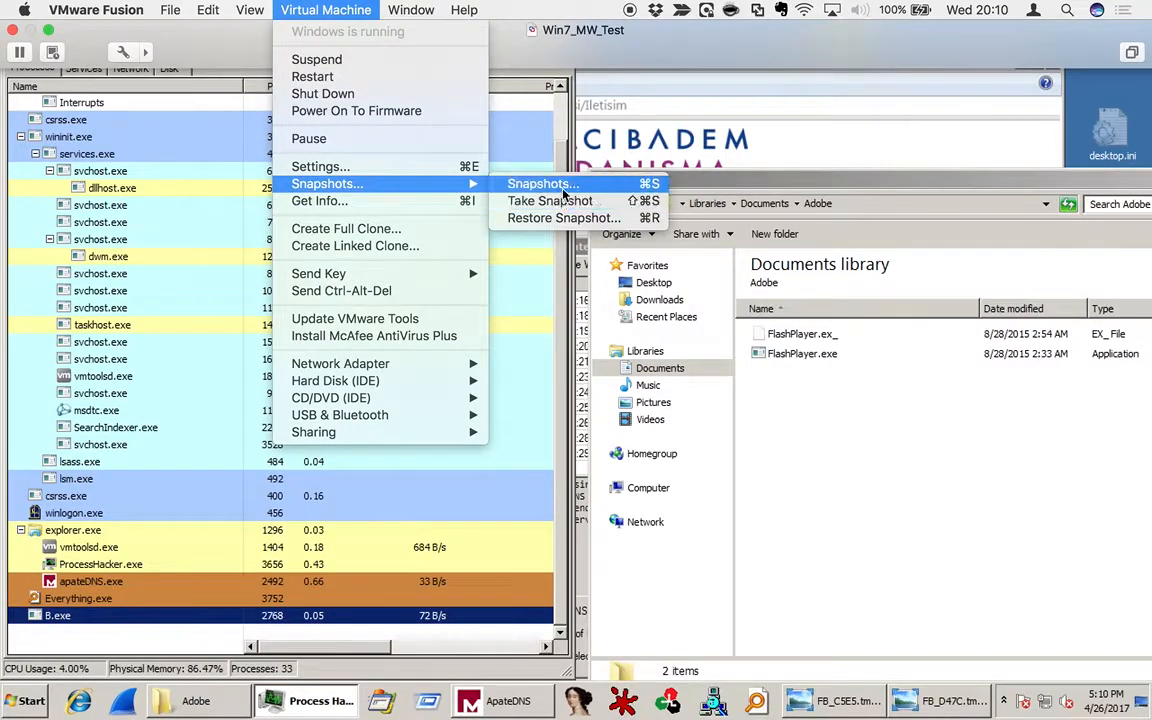
pyautogui.click(563, 185)
pyautogui.click(335, 183)
pyautogui.rightClick(335, 183)
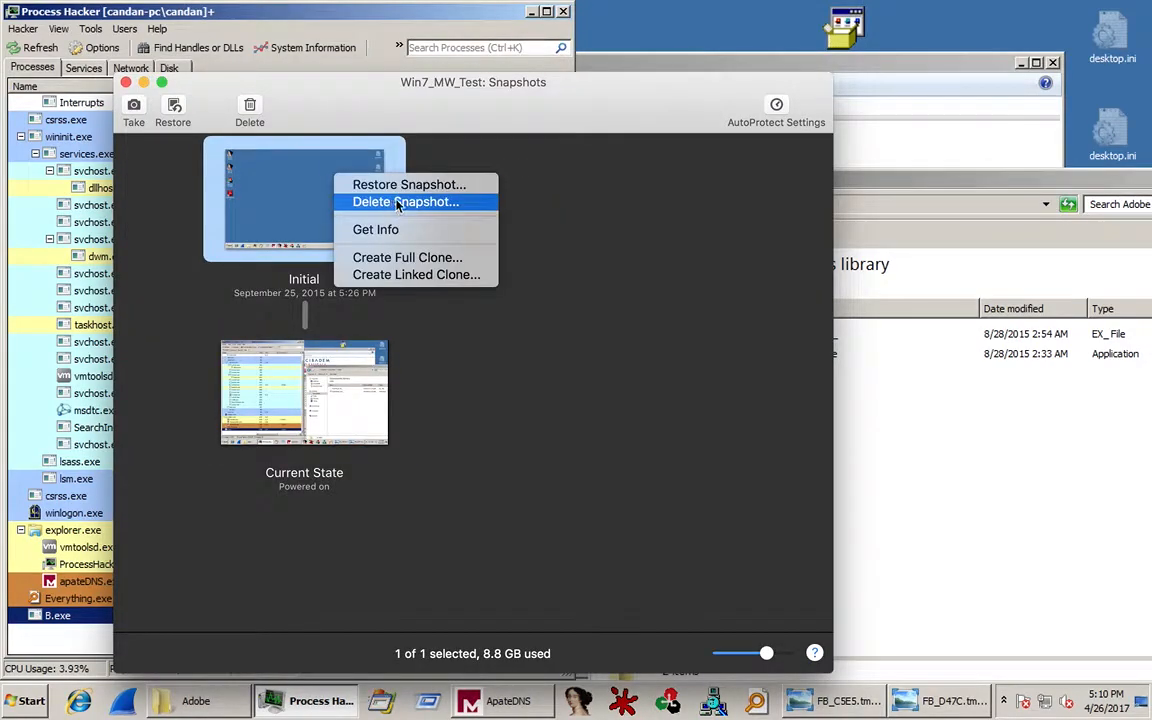
pyautogui.click(380, 183)
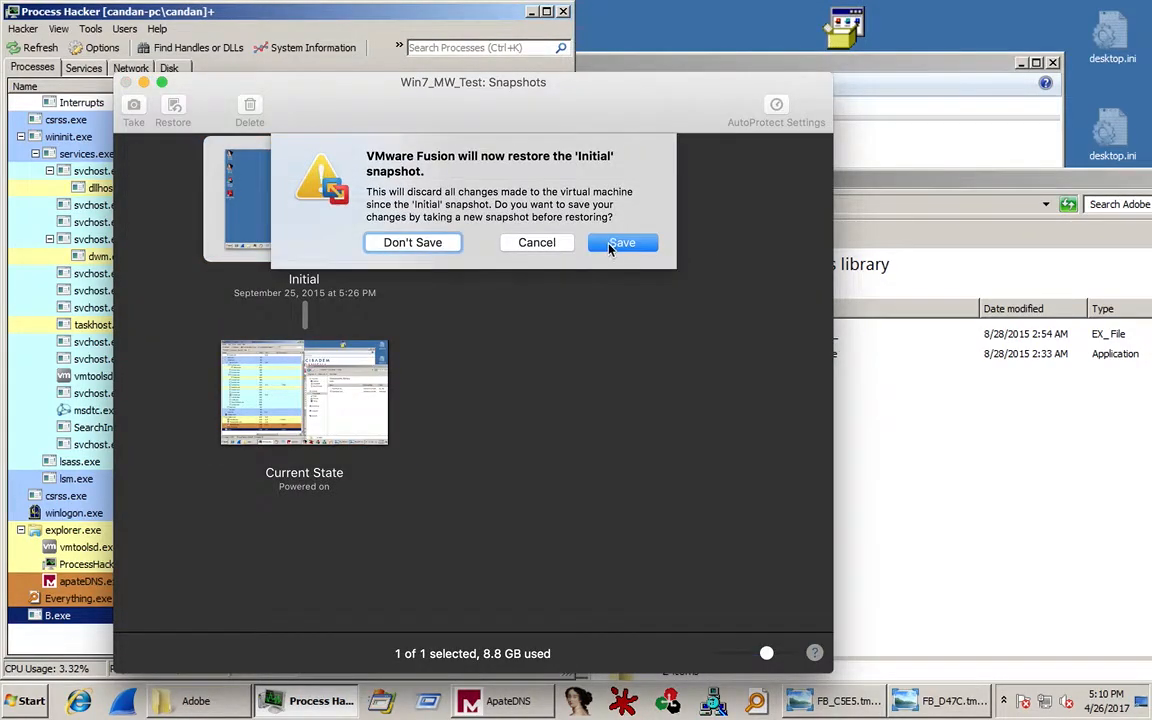
pyautogui.click(401, 242)
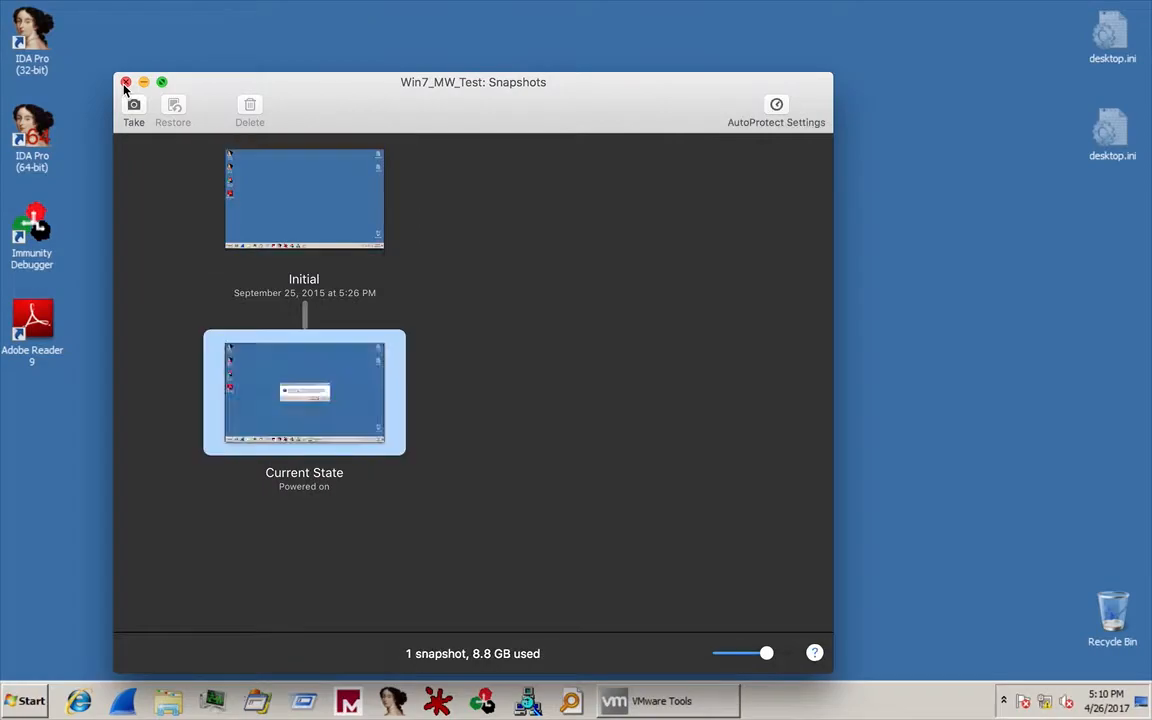
pyautogui.click(125, 83)
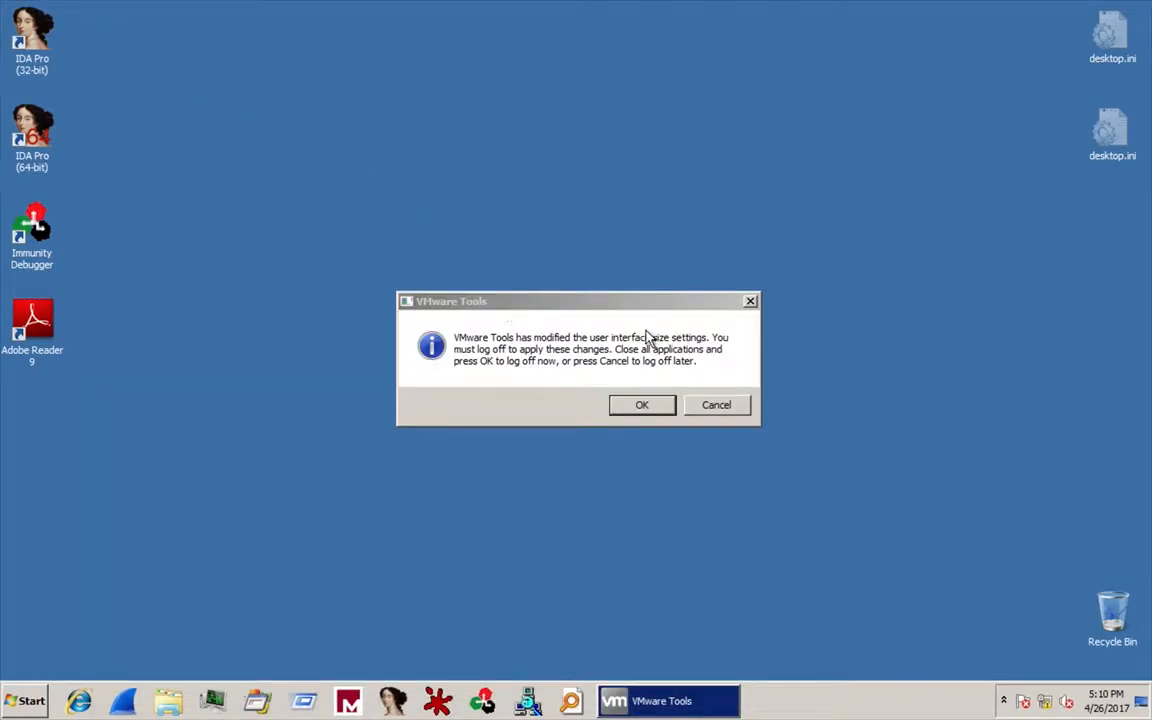
# Dismiss the log-off and network prompts, paste Photo.exe onto the desktop and refresh it.
pyautogui.click(711, 401)
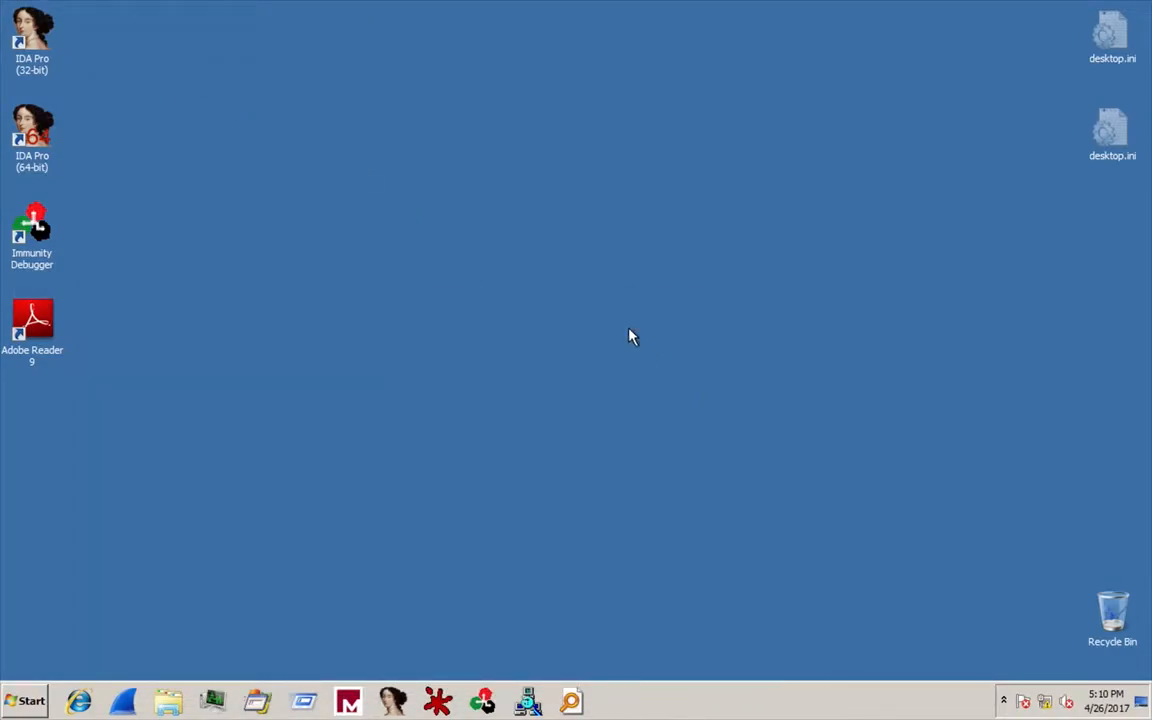
pyautogui.rightClick(588, 312)
pyautogui.click(651, 378)
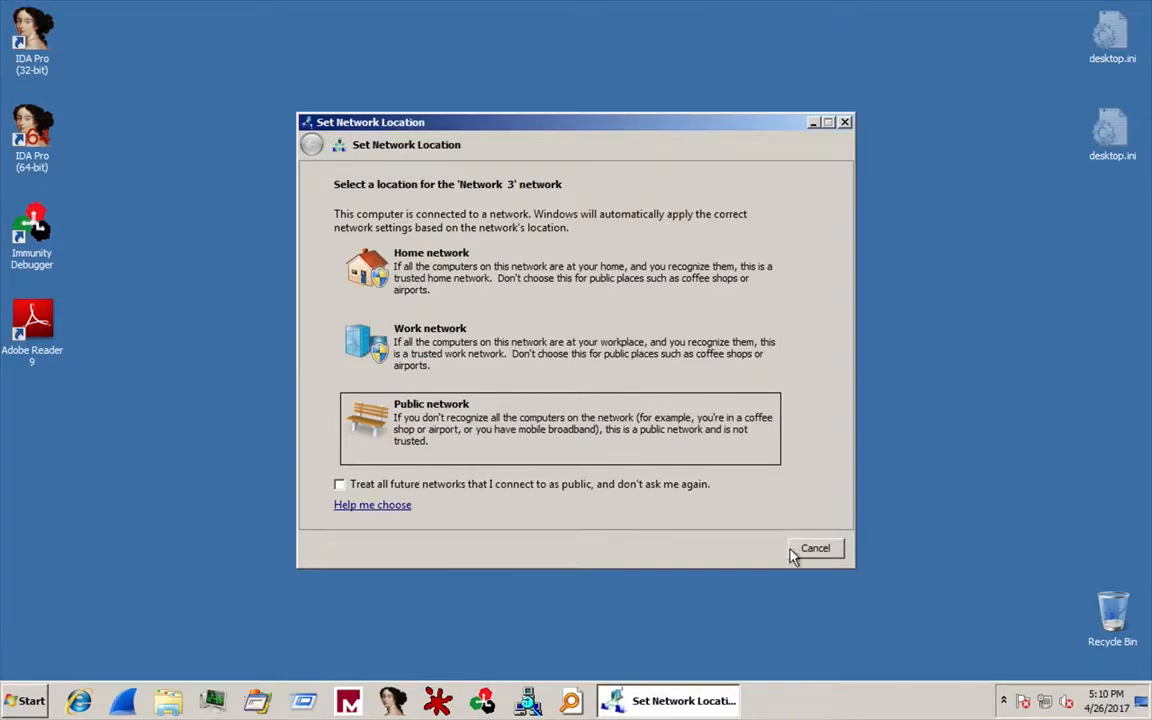
pyautogui.click(815, 547)
pyautogui.rightClick(586, 210)
pyautogui.click(631, 270)
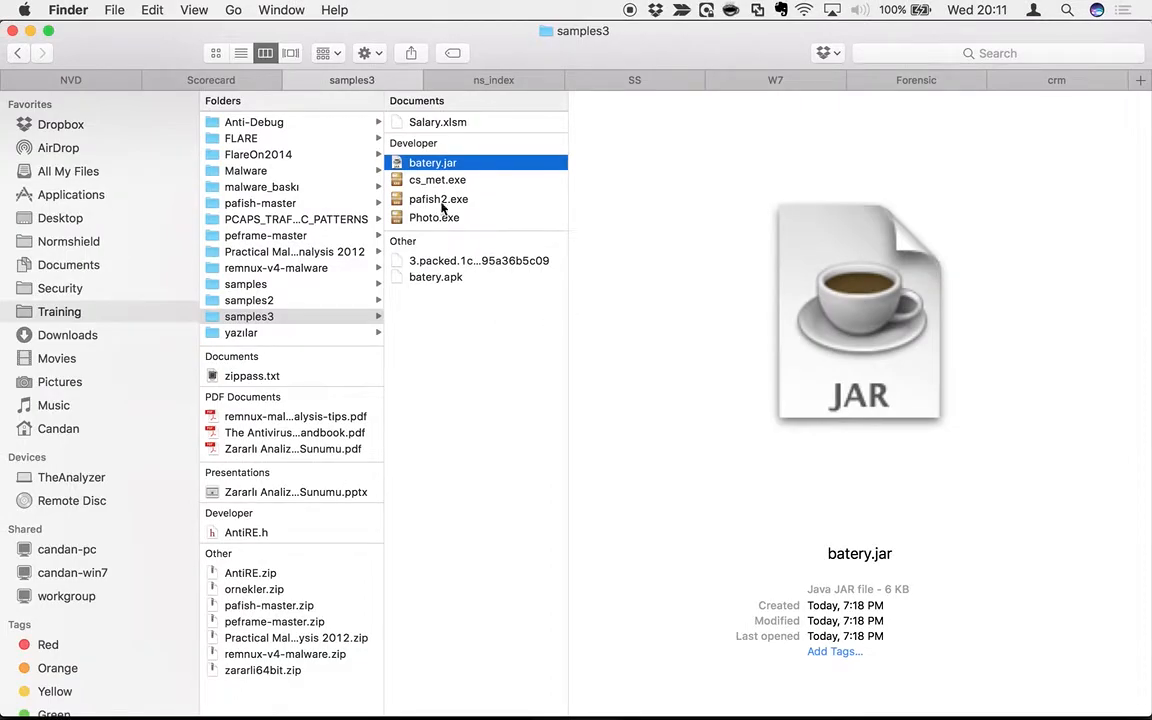
pyautogui.click(440, 216)
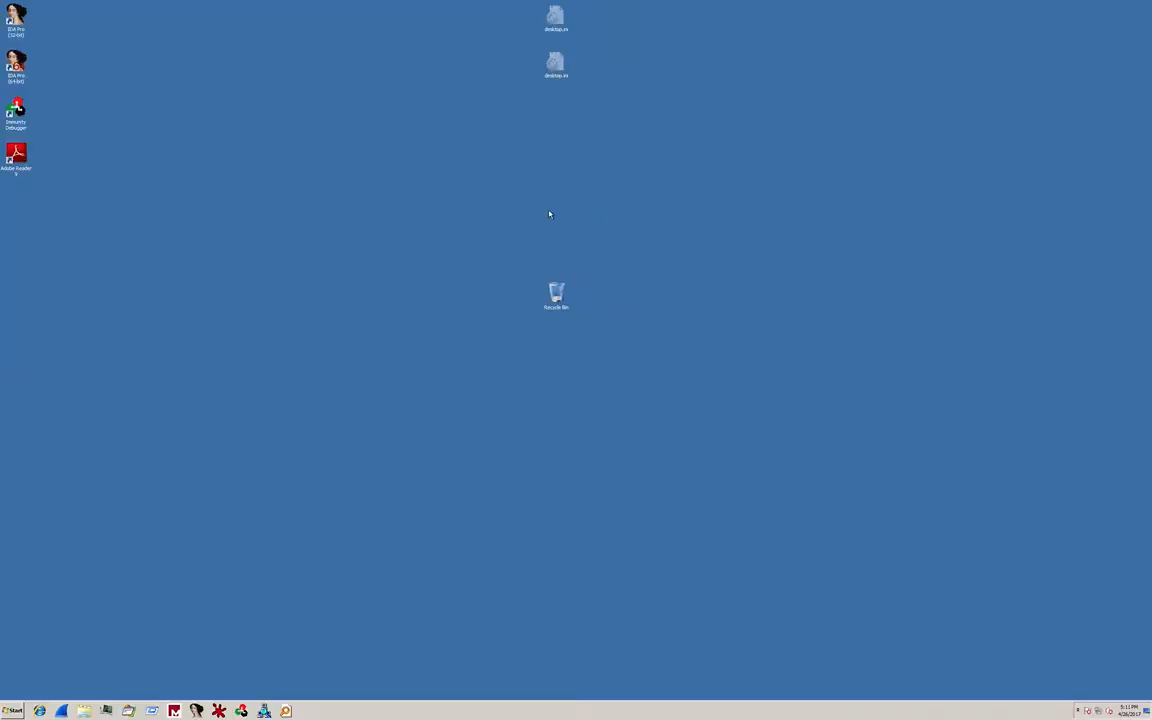
pyautogui.rightClick(549, 214)
pyautogui.click(586, 248)
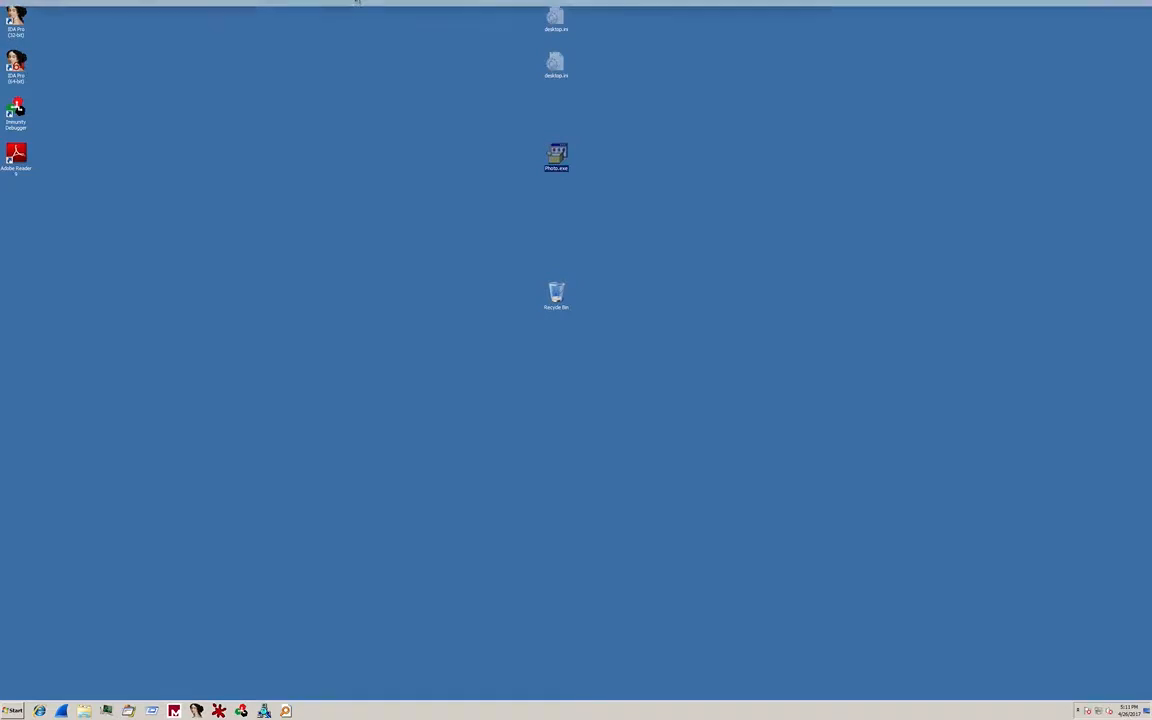
# Turn off full Retina resolution in the VM's Display settings.
pyautogui.click(328, 9)
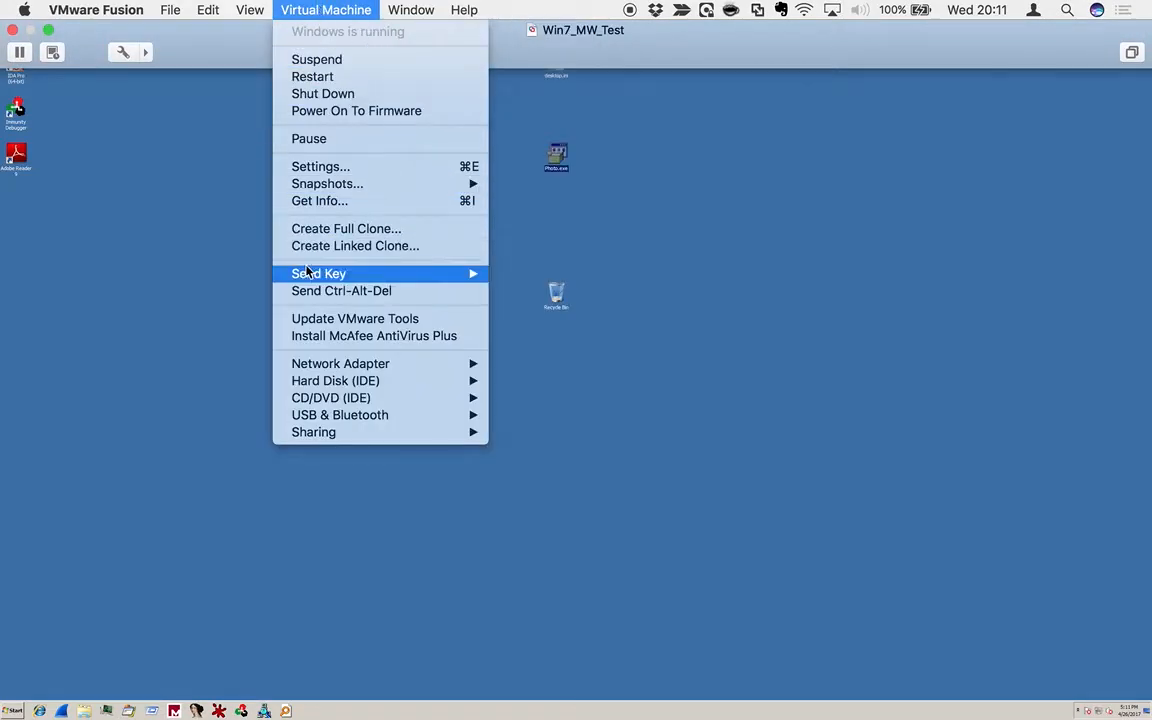
pyautogui.click(347, 172)
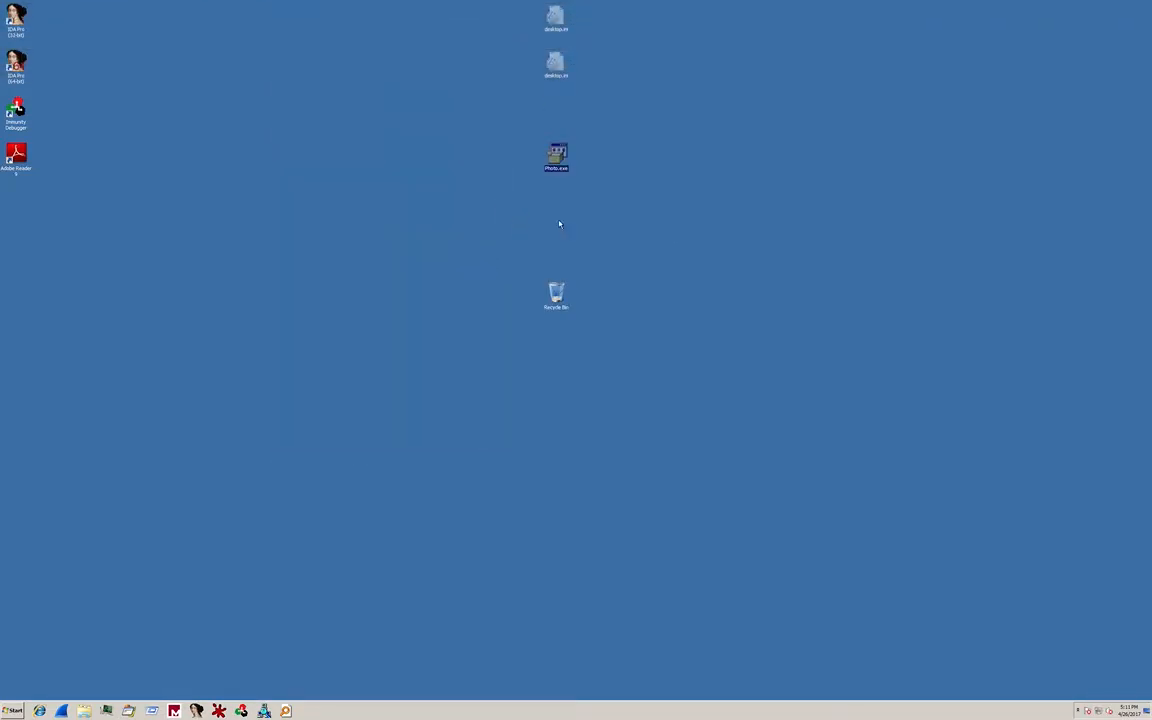
pyautogui.click(798, 140)
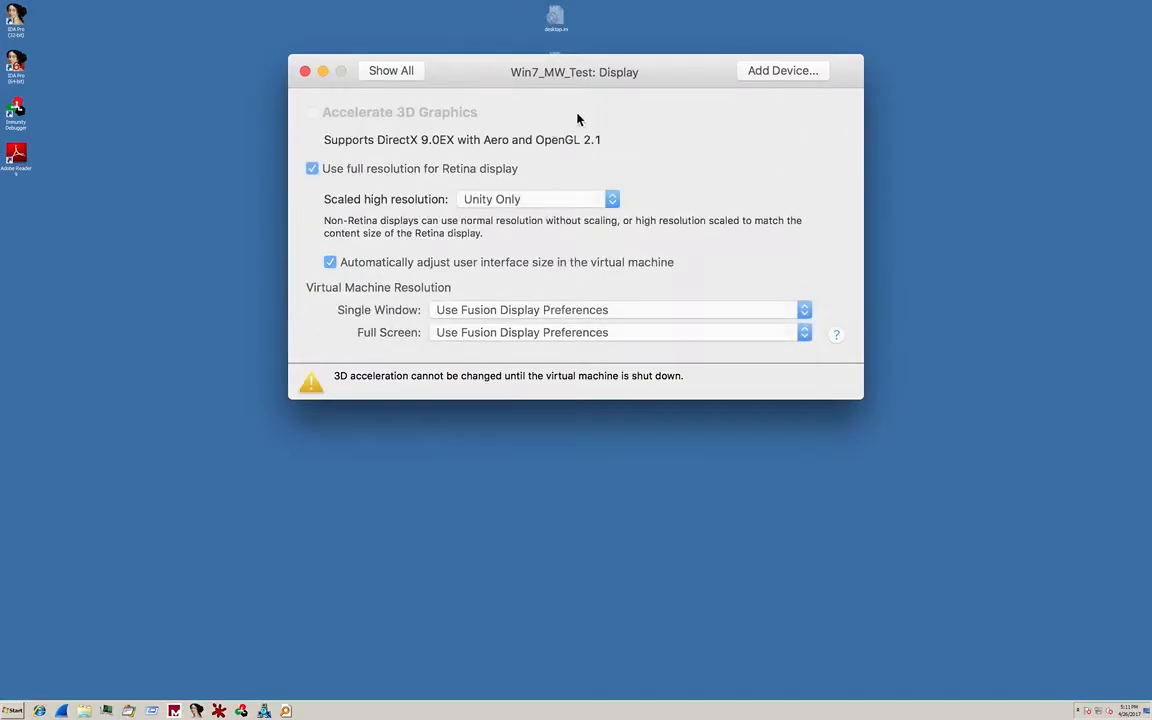
pyautogui.click(409, 170)
pyautogui.click(391, 72)
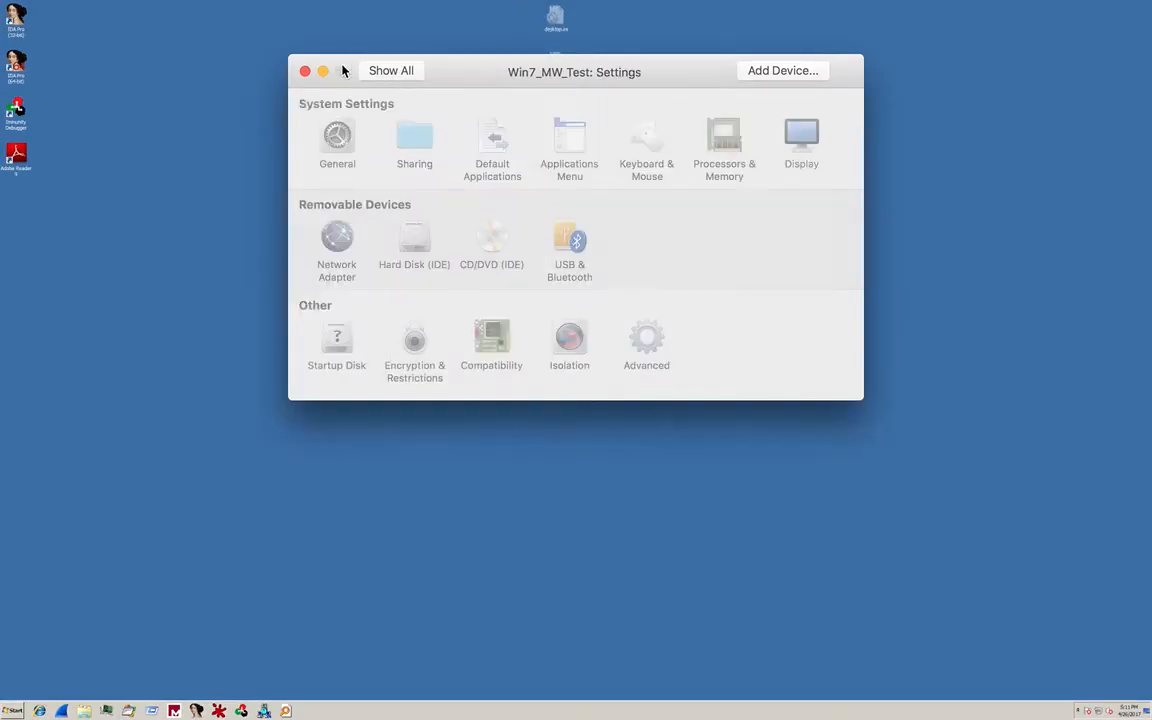
pyautogui.click(305, 72)
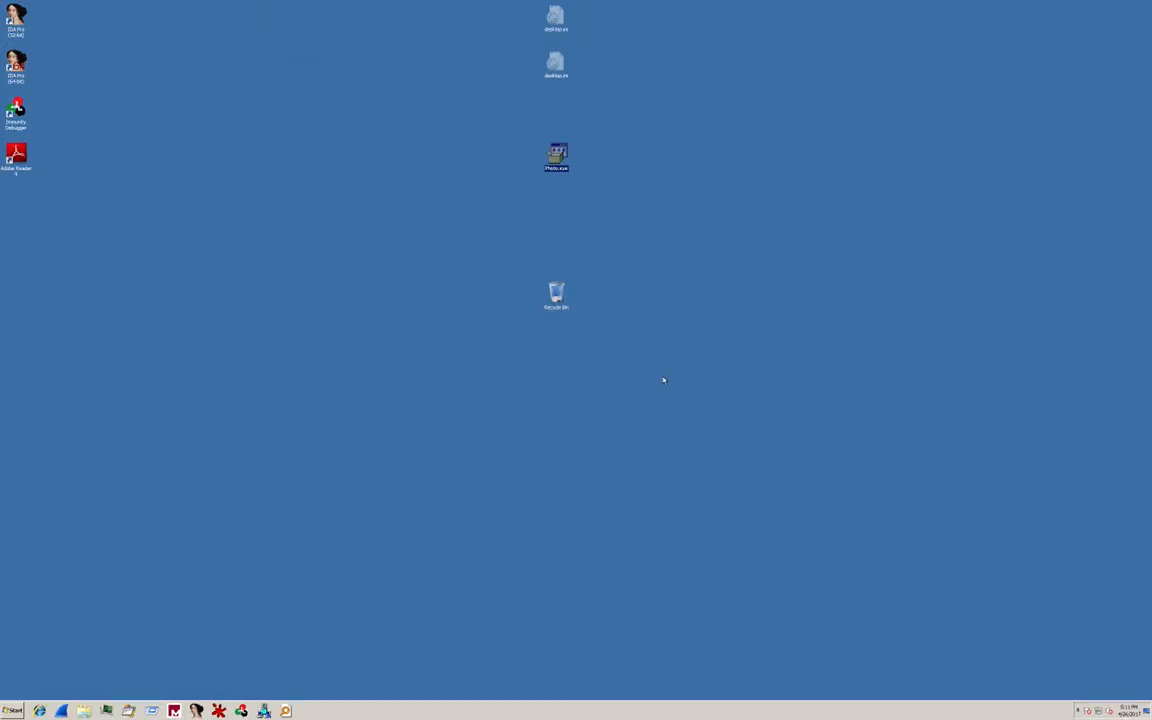
# Move Photo.exe to another spot on the desktop and select it.
pyautogui.click(556, 158)
pyautogui.moveTo(556, 158); pyautogui.dragTo(920, 268)
pyautogui.rightClick(449, 269)
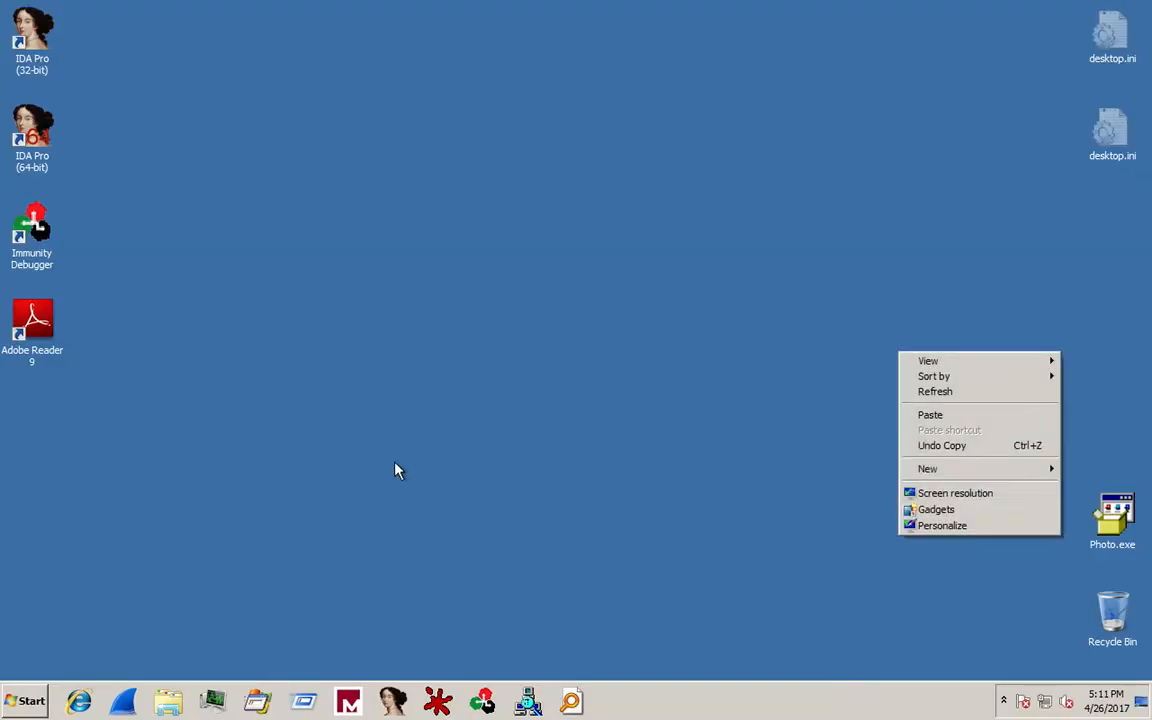
pyautogui.click(396, 470)
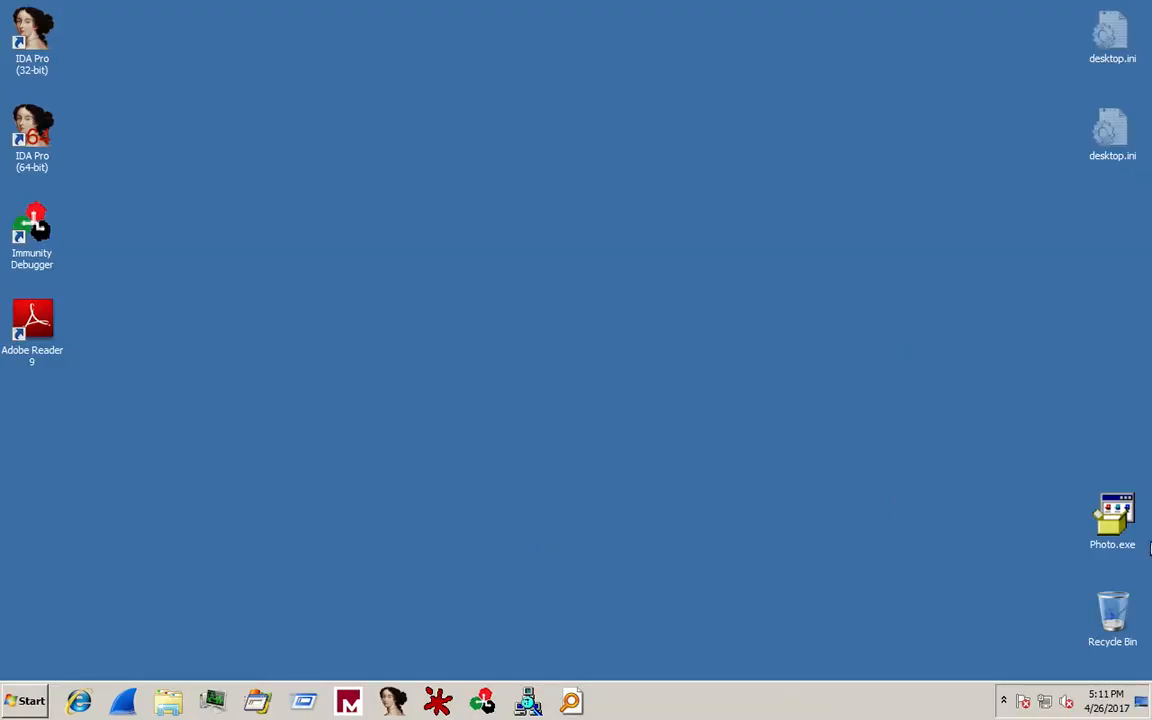
pyautogui.click(1113, 518)
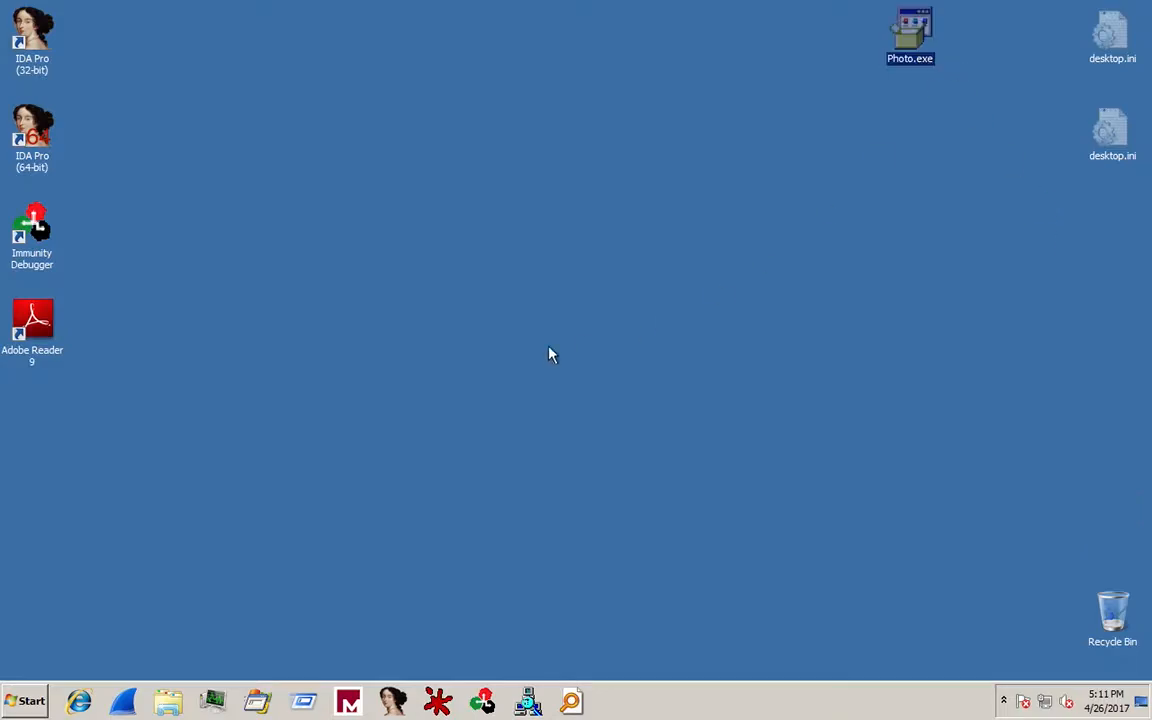
# Launch an administrator Command Prompt through Run with cmd and begin a cd command.
pyautogui.click(22, 700)
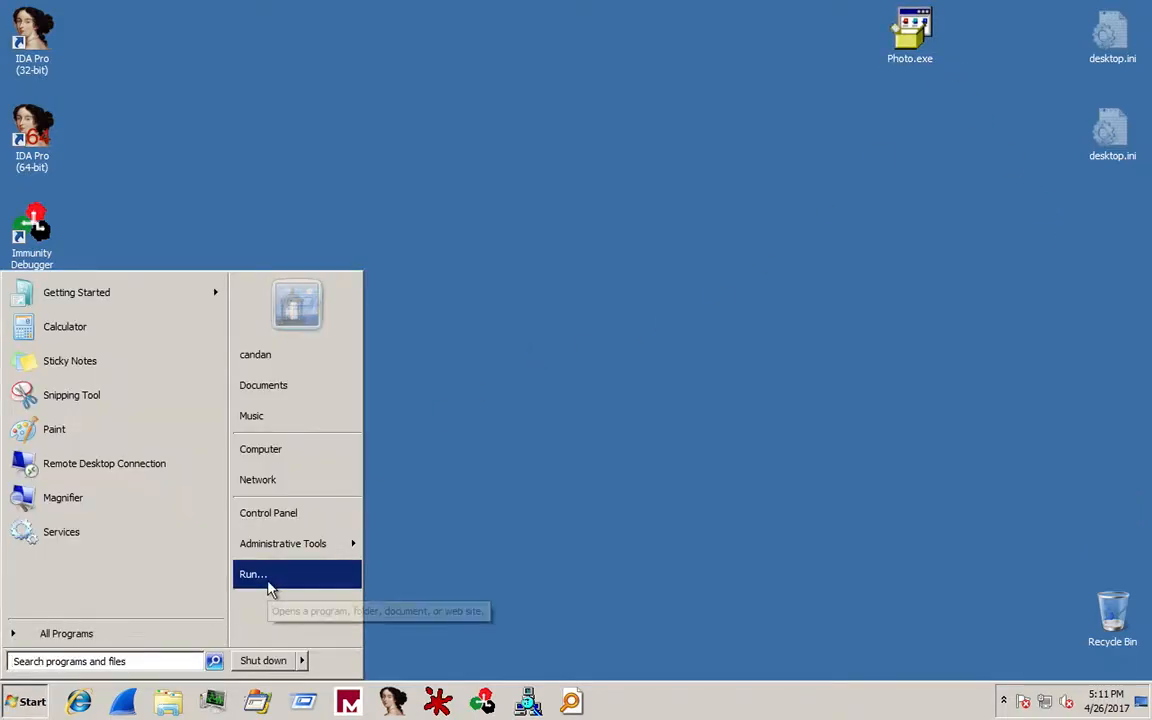
pyautogui.click(268, 587)
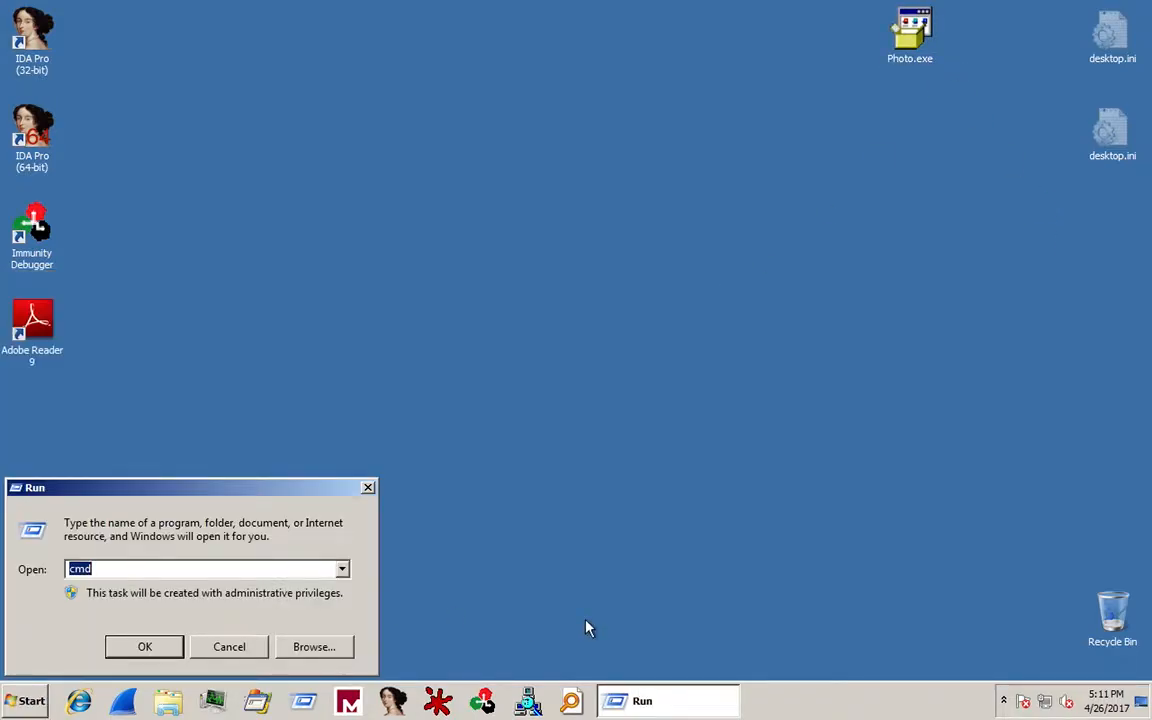
pyautogui.press('Return')
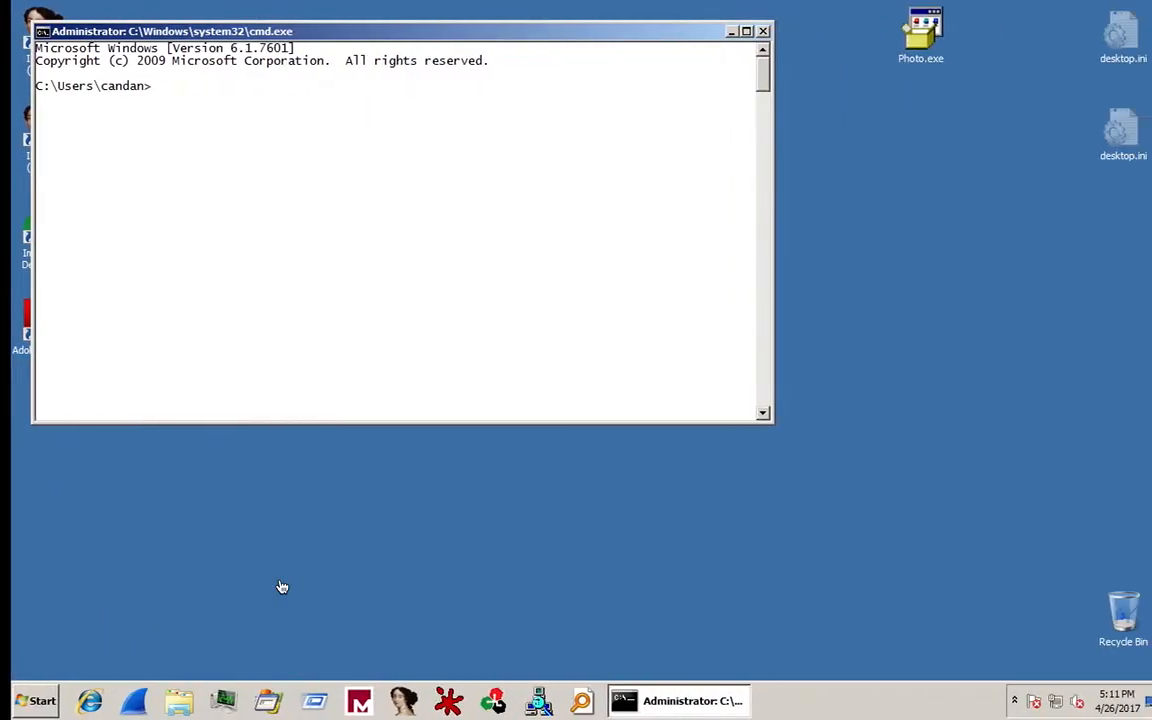
pyautogui.write('cd')
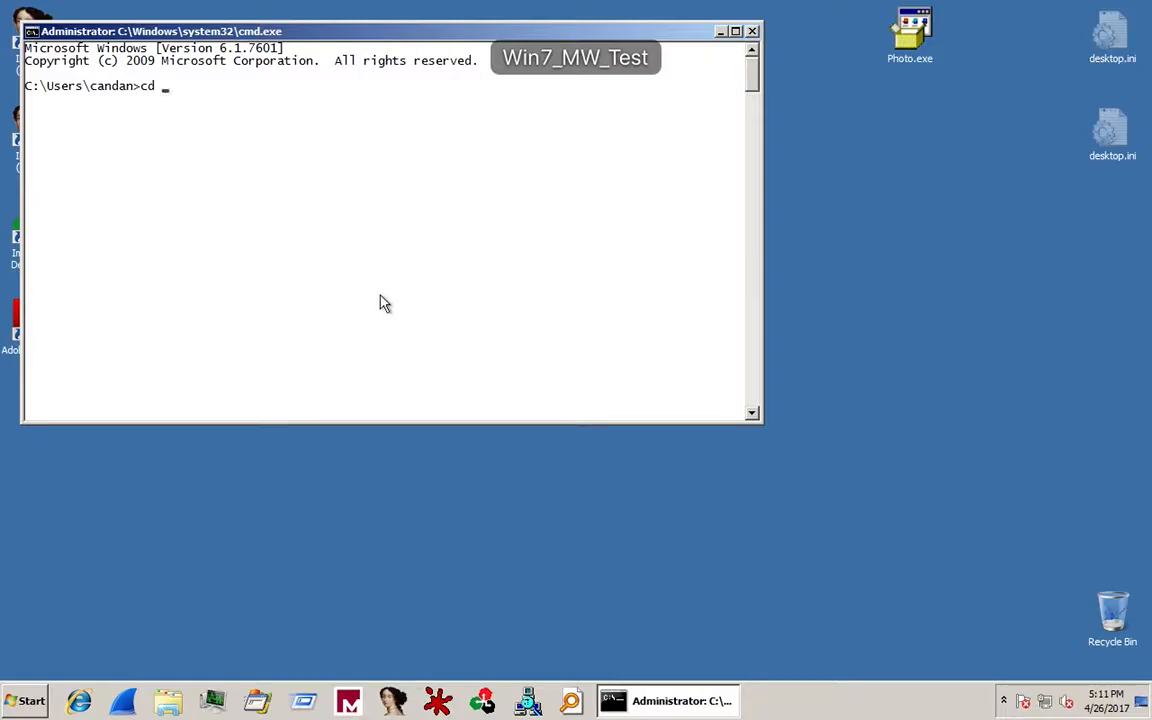
# Browse Explorer to the C:\Program Files\Capture folder.
pyautogui.click(168, 700)
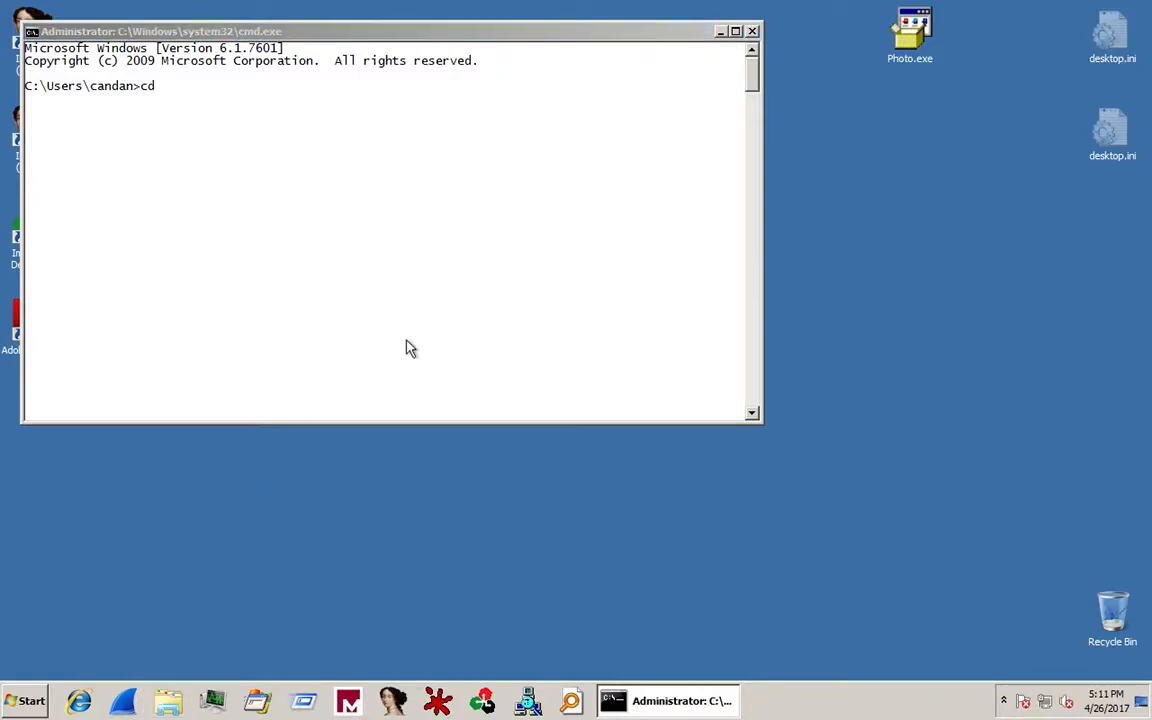
pyautogui.click(243, 394)
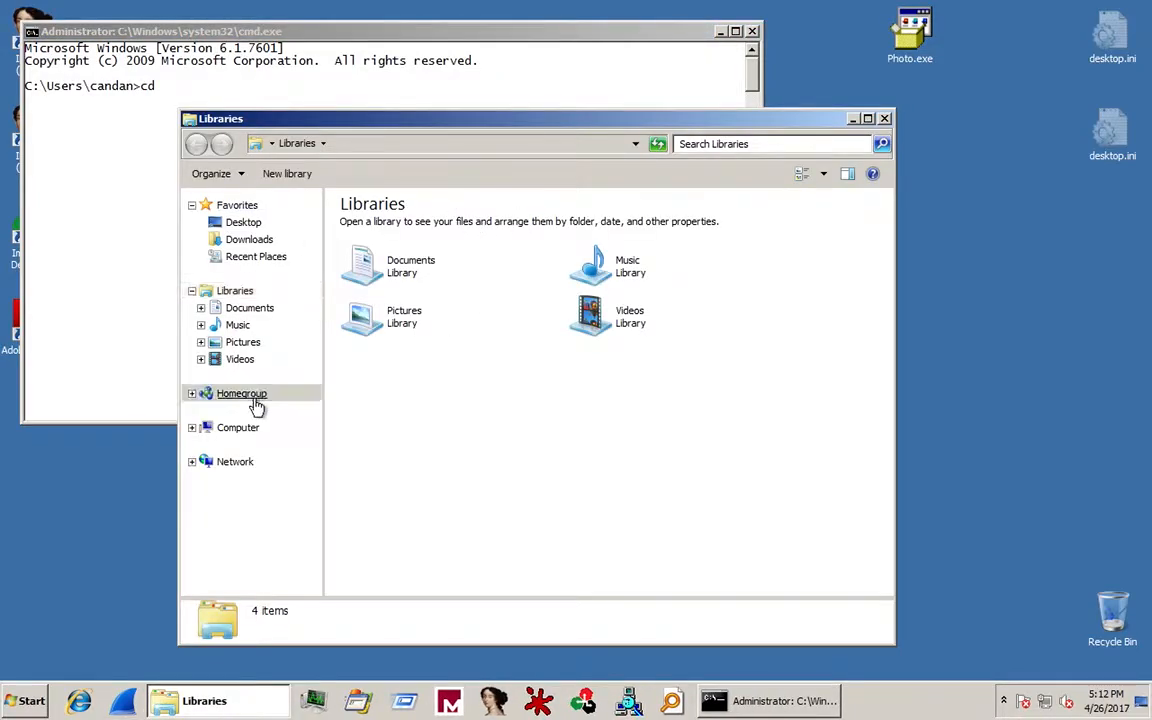
pyautogui.click(250, 428)
pyautogui.doubleClick(385, 228)
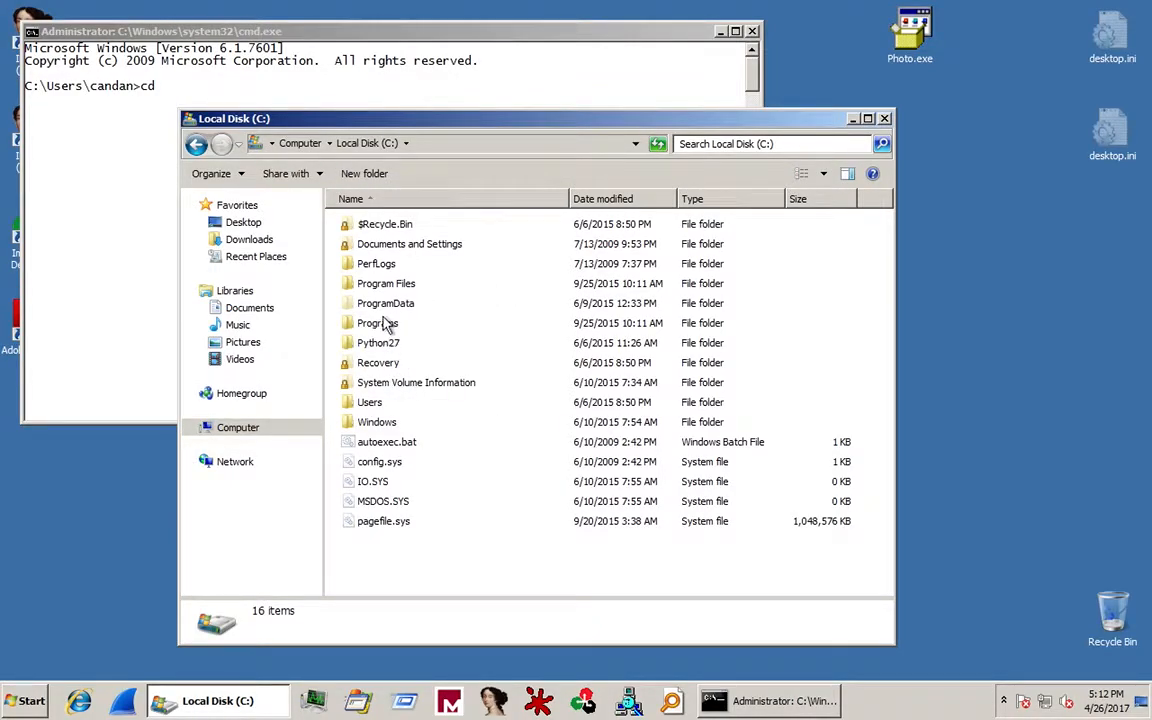
pyautogui.doubleClick(380, 322)
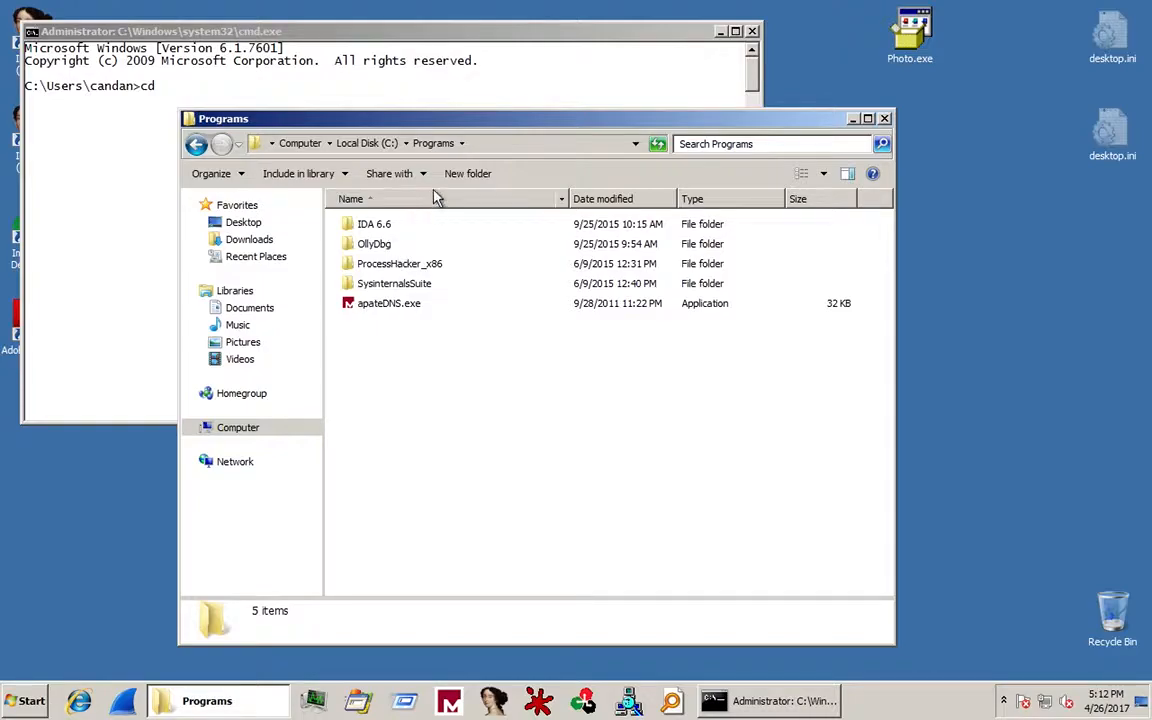
pyautogui.click(381, 146)
pyautogui.doubleClick(365, 257)
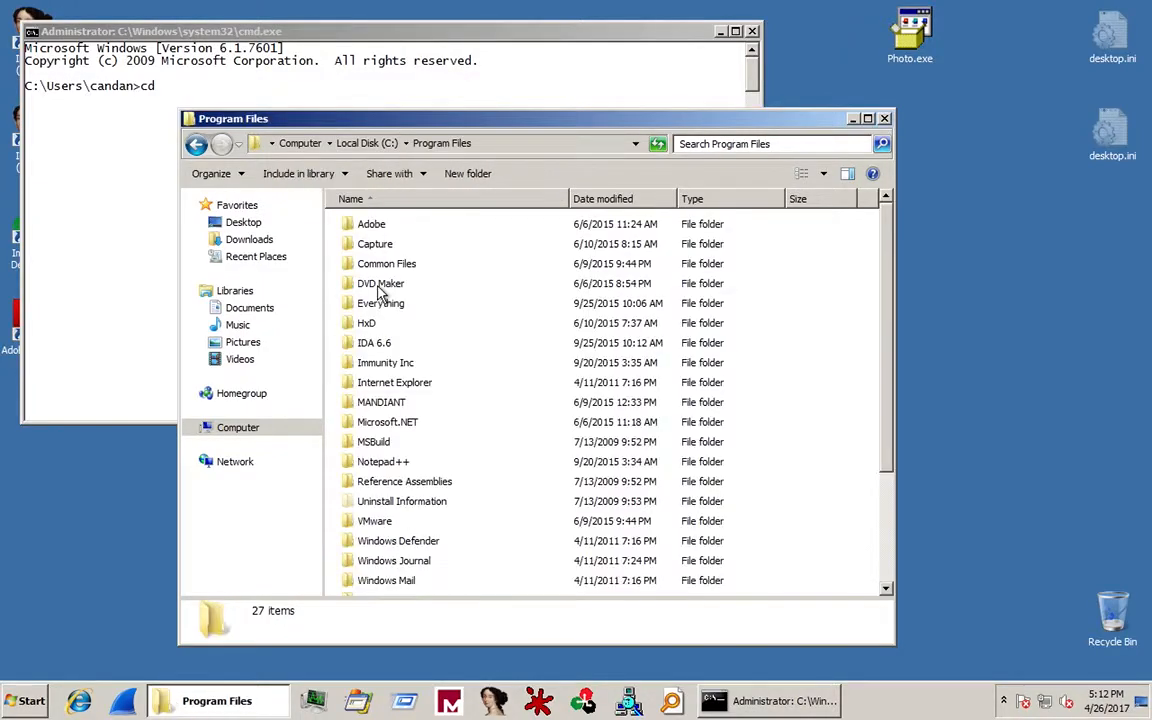
pyautogui.doubleClick(362, 243)
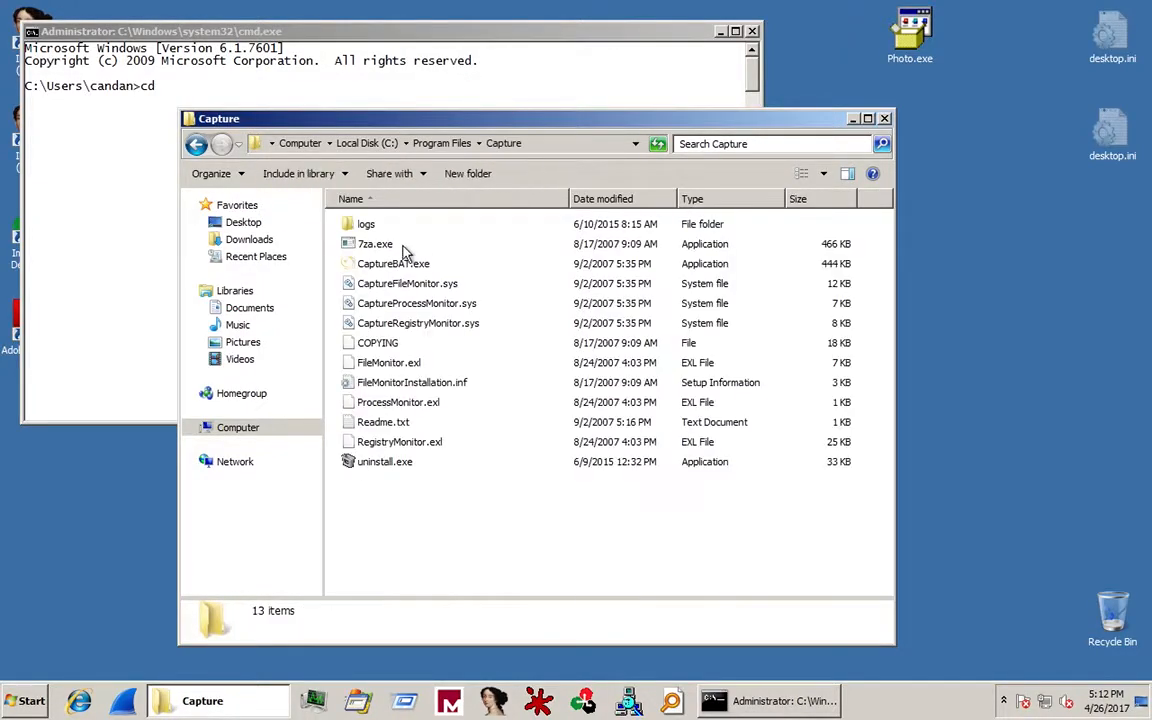
# Drag the Capture folder path into the console, trim it and cd into C:\Program Files\Capture.
pyautogui.click(76, 227)
pyautogui.write('d')
pyautogui.click(450, 545)
pyautogui.moveTo(355, 224); pyautogui.dragTo(158, 225)
pyautogui.click(158, 225)
pyautogui.press('Left')
pyautogui.press('BackSpace')
pyautogui.press('BackSpace')
pyautogui.press('BackSpace')
pyautogui.press('BackSpace')
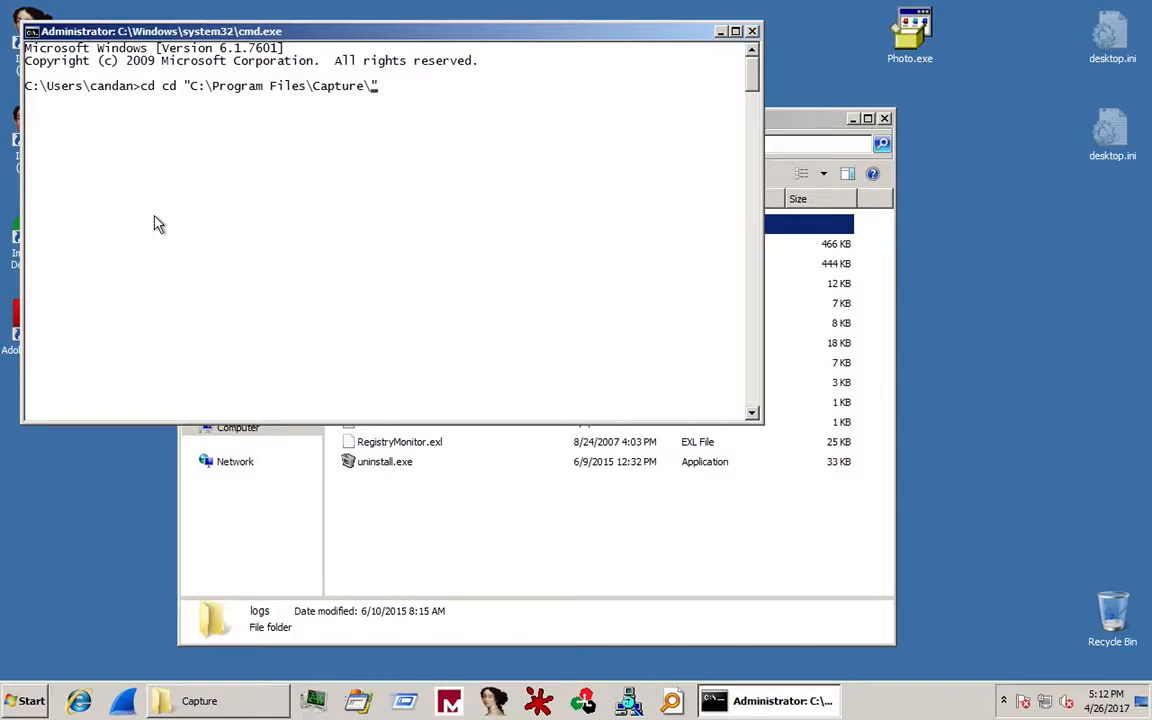
pyautogui.press('Left')
pyautogui.press('Left')
pyautogui.press('Left')
pyautogui.press('Left')
pyautogui.press('Left')
pyautogui.press('Left')
pyautogui.press('Left')
pyautogui.press('Left')
pyautogui.press('Left')
pyautogui.press('Left')
pyautogui.press('Left')
pyautogui.press('Left')
pyautogui.press('Left')
pyautogui.press('Left')
pyautogui.press('Left')
pyautogui.press('Left')
pyautogui.press('Left')
pyautogui.press('Left')
pyautogui.press('Left')
pyautogui.press('Left')
pyautogui.press('BackSpace')
pyautogui.press('BackSpace')
pyautogui.press('BackSpace')
pyautogui.press('Return')
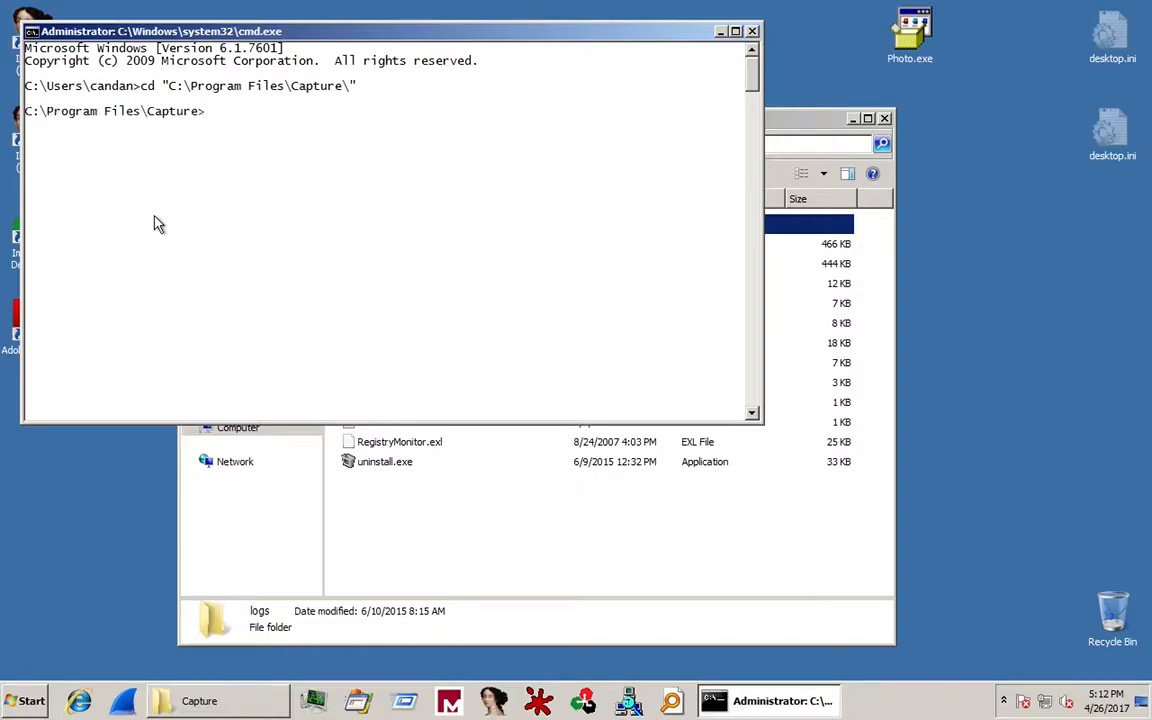
# Display CaptureBAT.exe's help text using -h after trying /?
pyautogui.write('cap')
pyautogui.press('Tab')
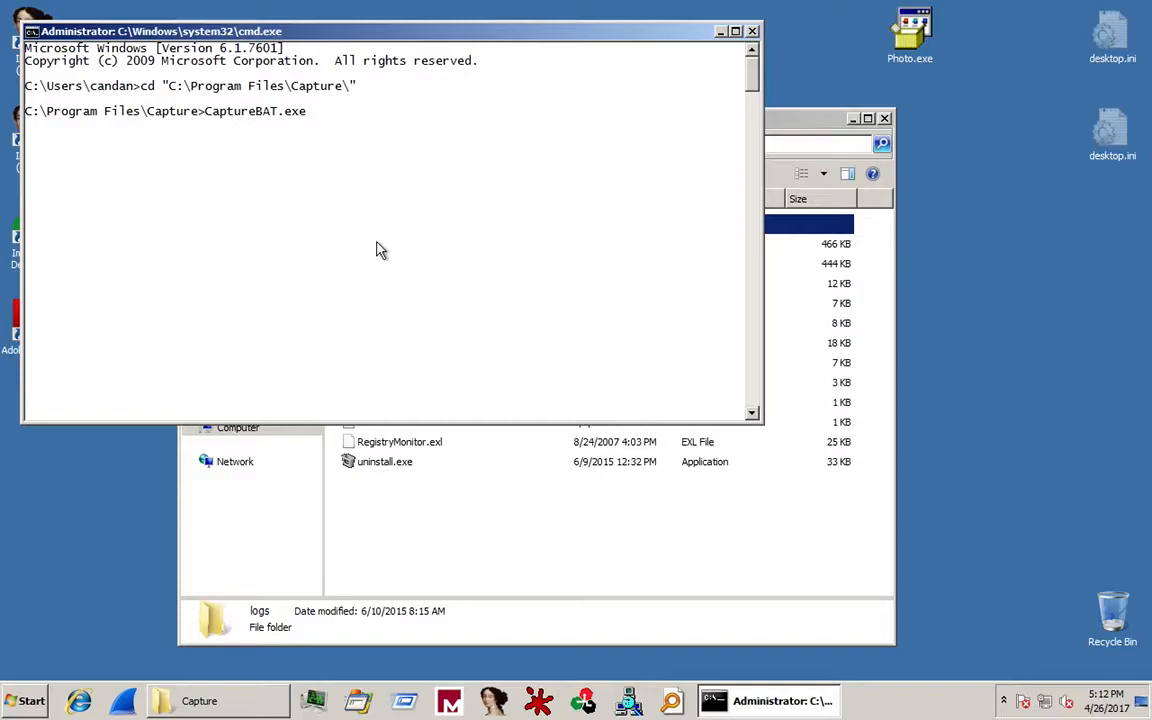
pyautogui.write('/?')
pyautogui.press('Return')
pyautogui.hotkey('ctrl', 'c')
pyautogui.press('Up')
pyautogui.press('BackSpace')
pyautogui.press('BackSpace')
pyautogui.write('-h')
pyautogui.press('Return')
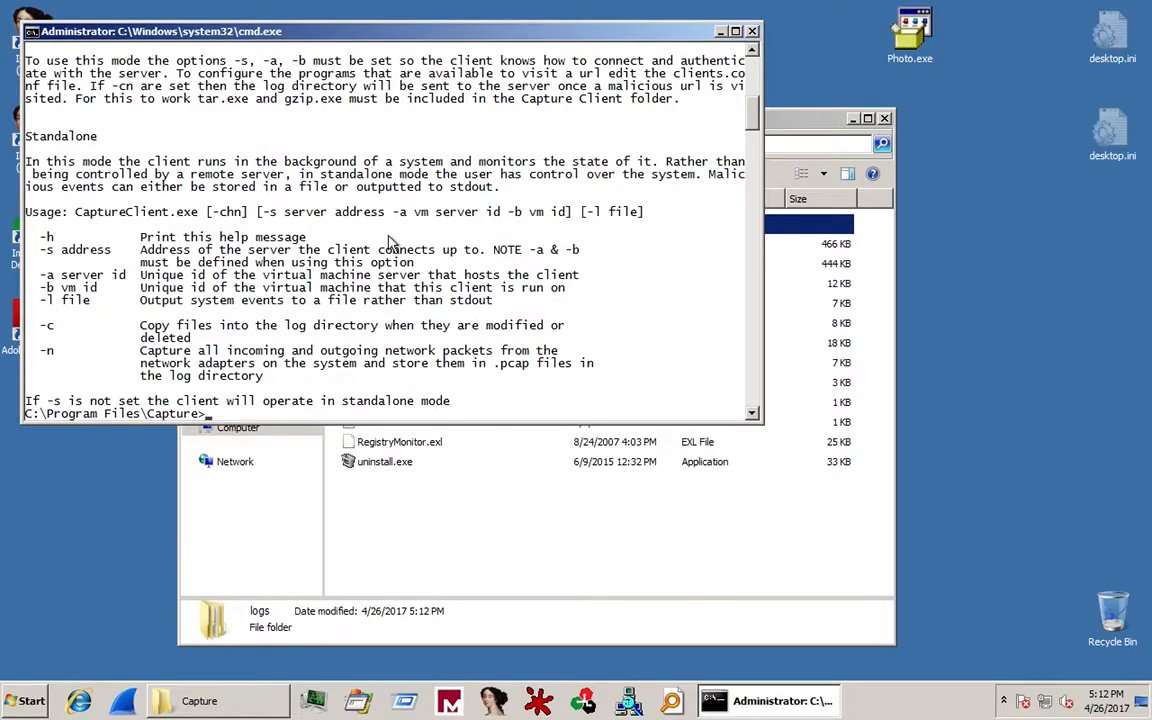
# Run CaptureBAT.exe -l photo.log -c -n to log events, collect files and capture packets.
pyautogui.press('Up')
pyautogui.press('BackSpace')
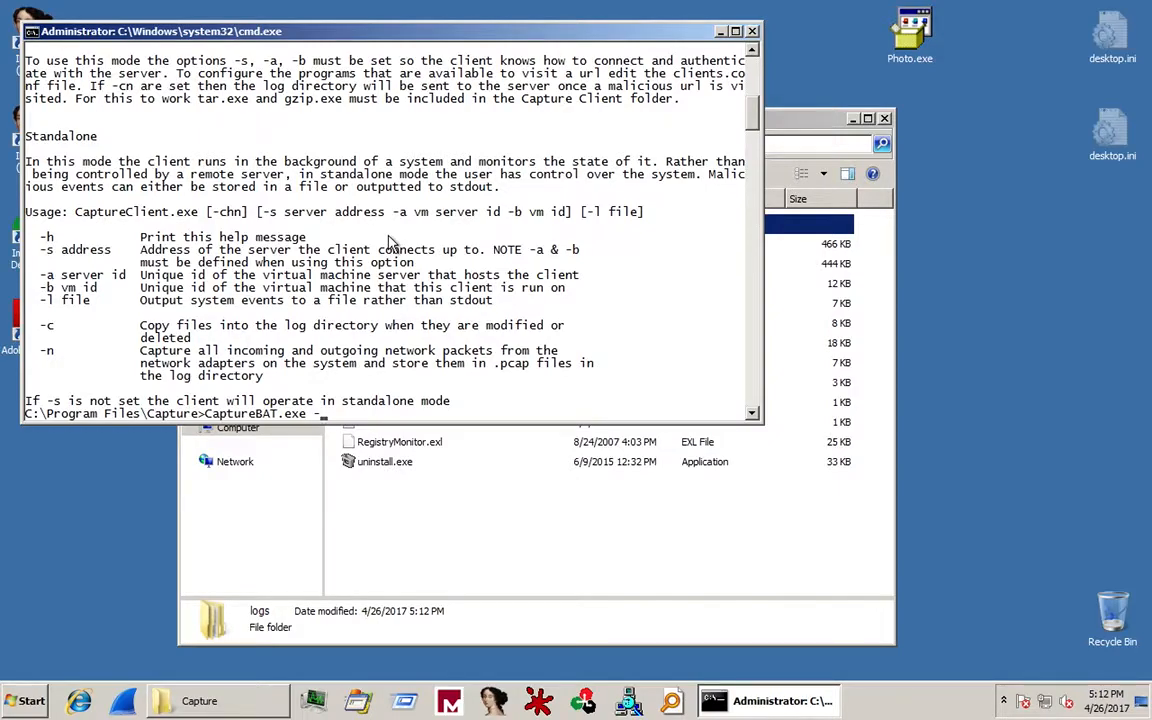
pyautogui.write('l photo.log ')
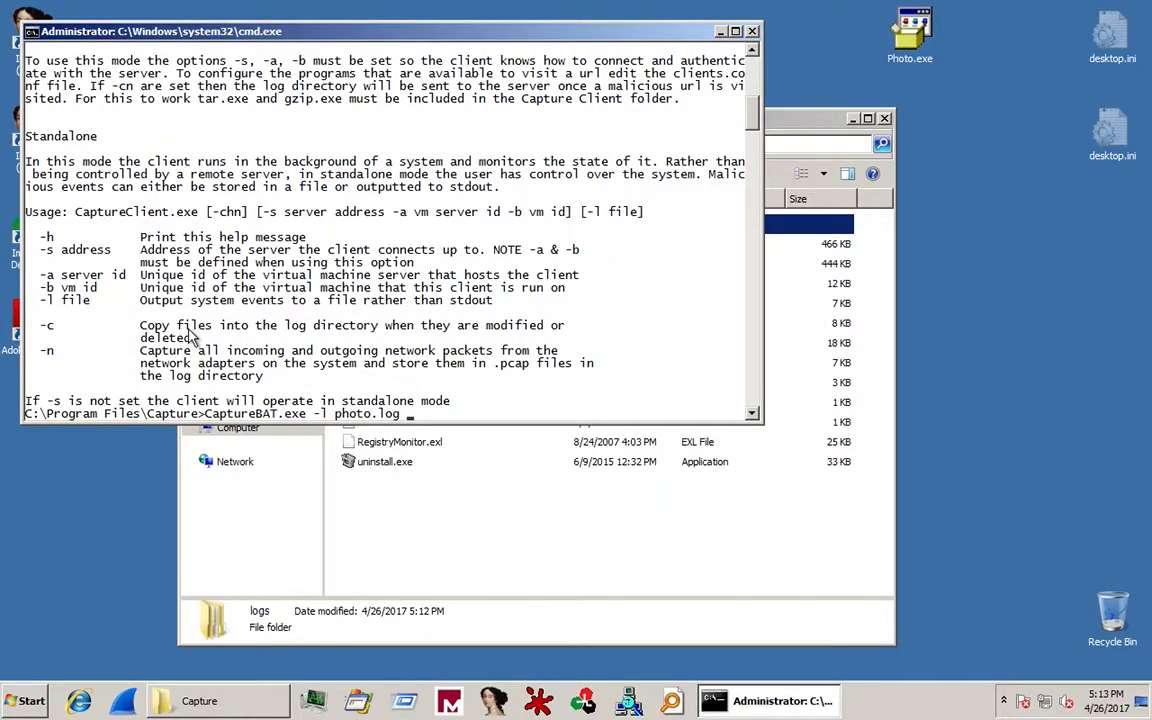
pyautogui.write('-c')
pyautogui.write('-n')
pyautogui.press('Return')
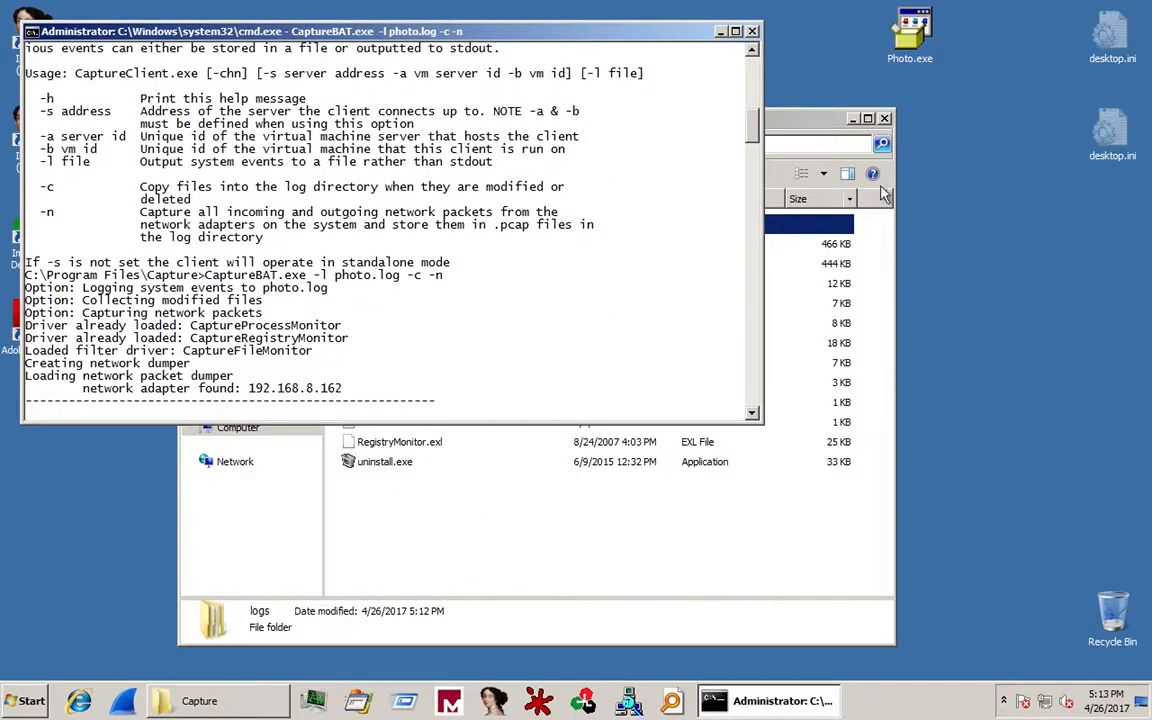
# Run the Photo.exe sample so Photo Viewer shows FB_28C9.tmp.png, then list all programs.
pyautogui.doubleClick(910, 38)
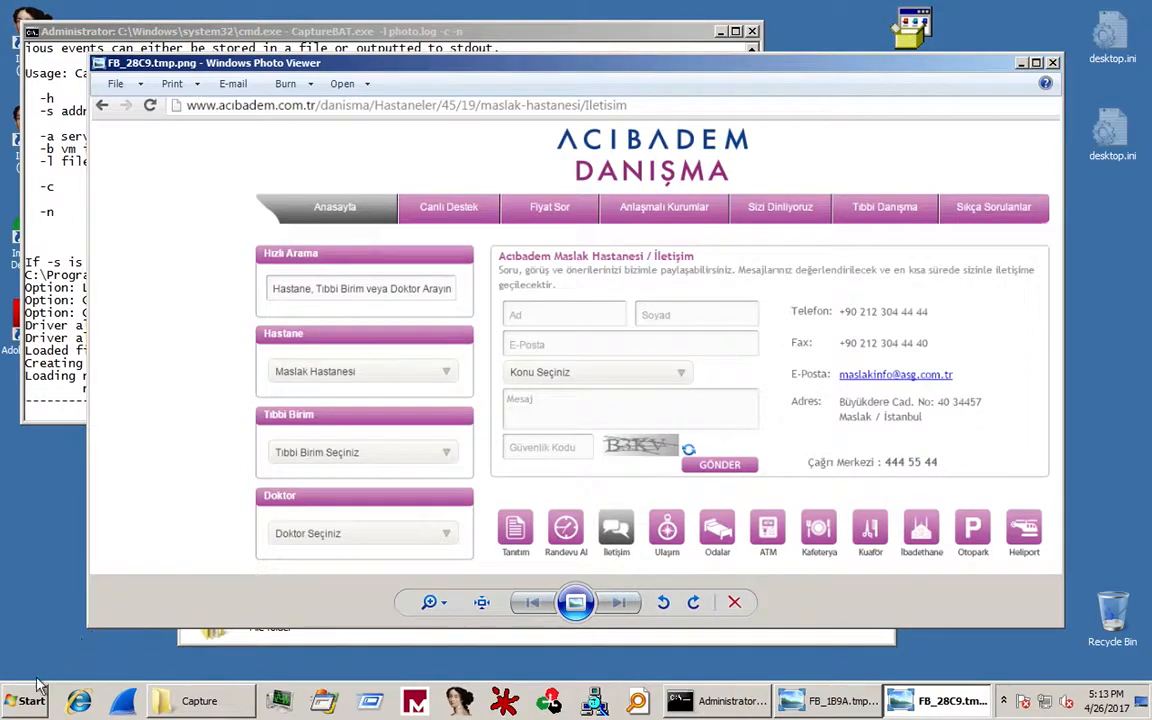
pyautogui.click(22, 704)
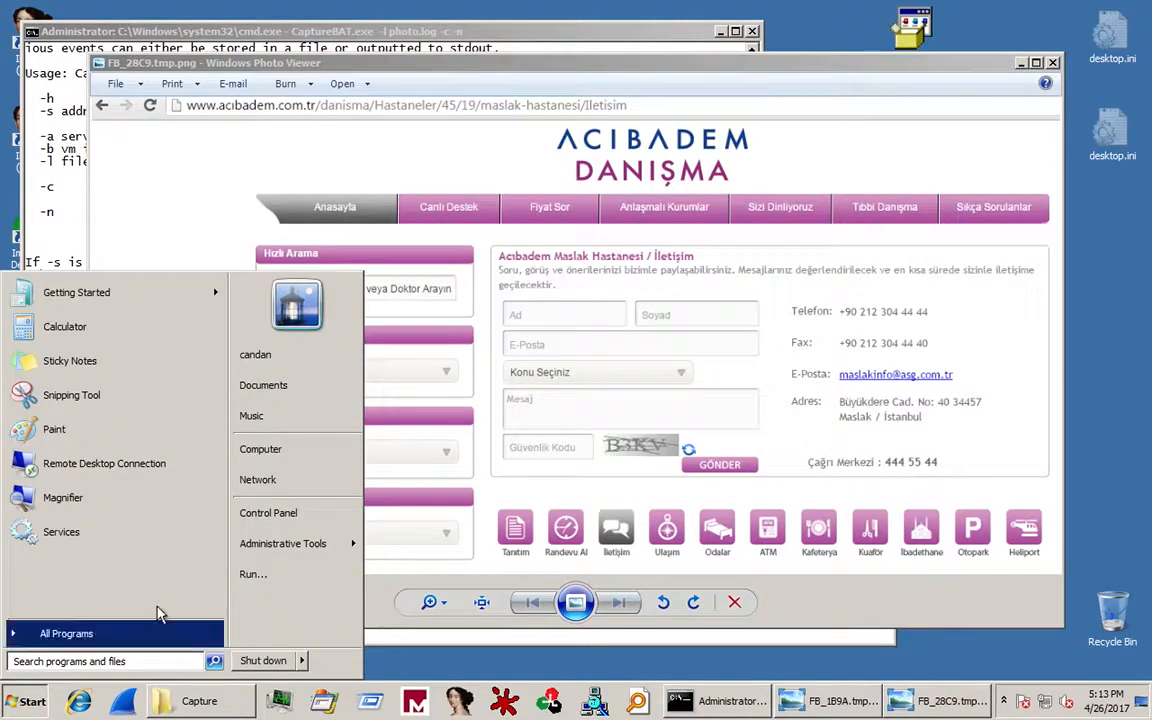
pyautogui.click(45, 630)
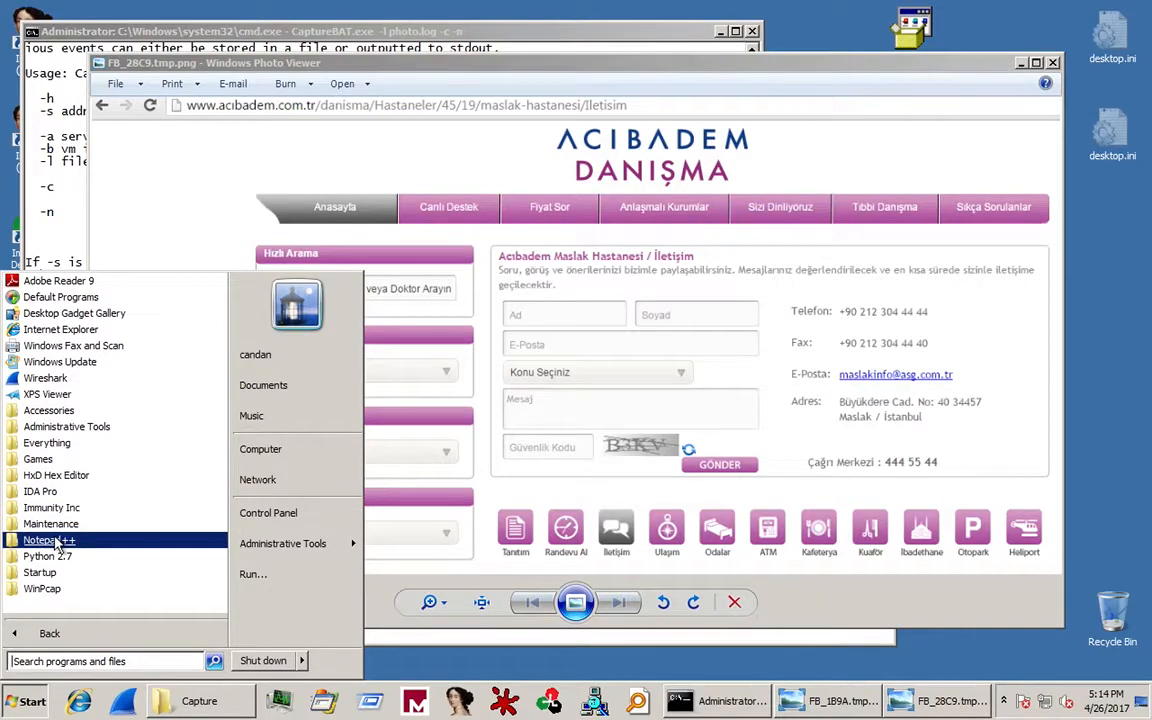
# Launch Notepad by searching for 'notepad' in the Start menu.
pyautogui.click(60, 660)
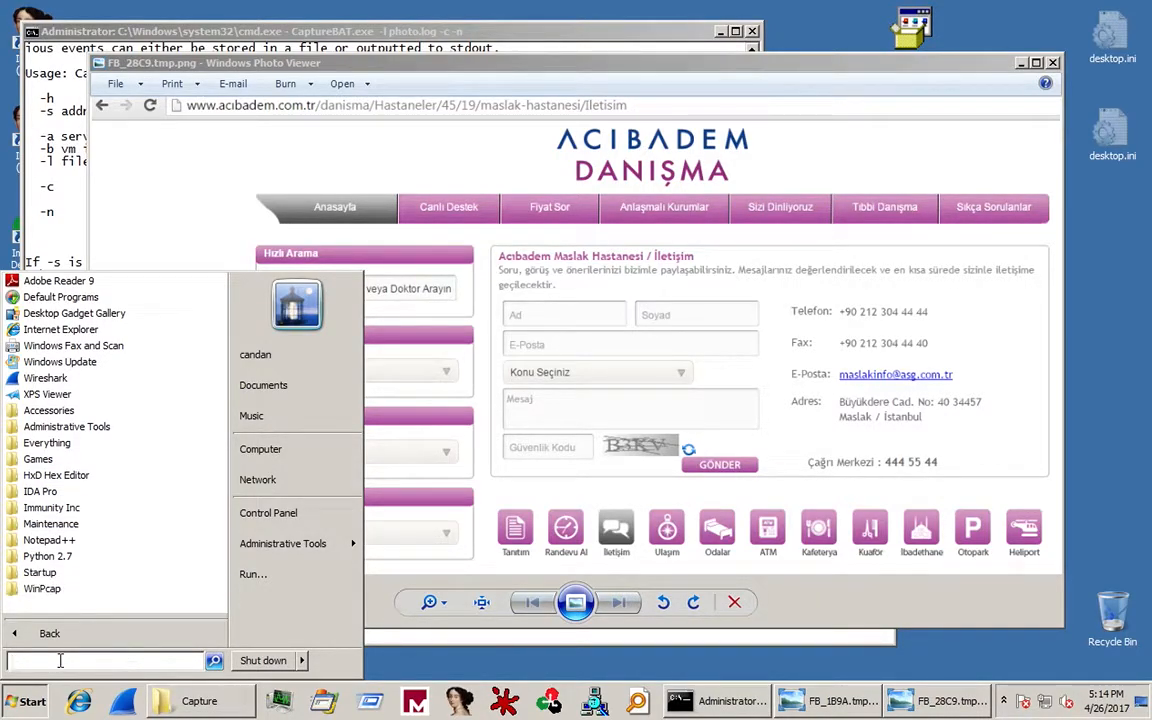
pyautogui.write('notepad')
pyautogui.press('Return')
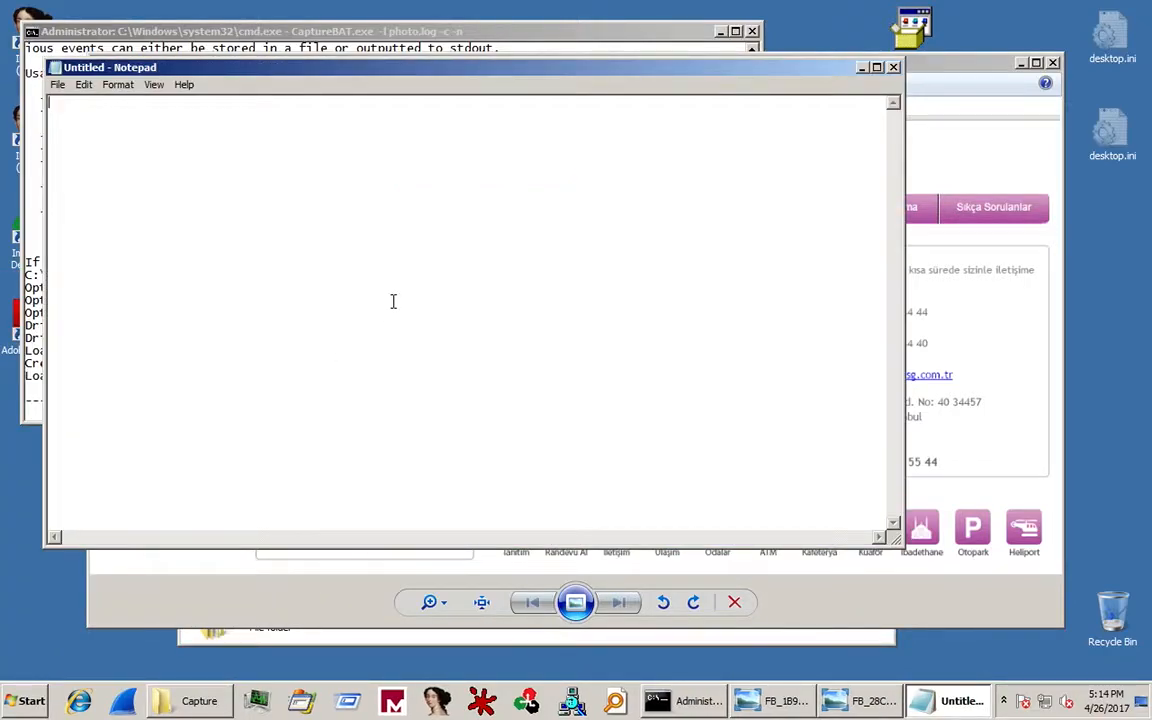
# Enter a username on the first line and begin typing a password on the second.
pyautogui.write('my name')
pyautogui.press('BackSpace')
pyautogui.press('BackSpace')
pyautogui.press('BackSpace')
pyautogui.press('BackSpace')
pyautogui.press('BackSpace')
pyautogui.press('BackSpace')
pyautogui.press('BackSpace')
pyautogui.write('candan ')
pyautogui.write('MySu')
pyautogui.write('perS3c')
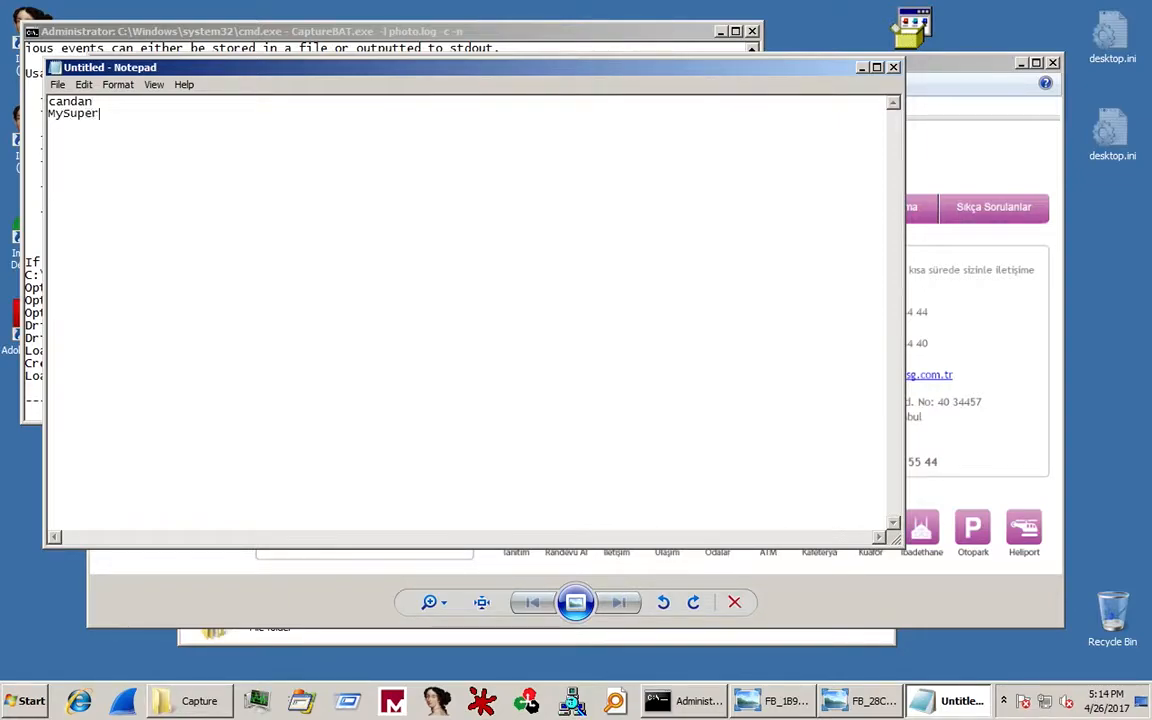
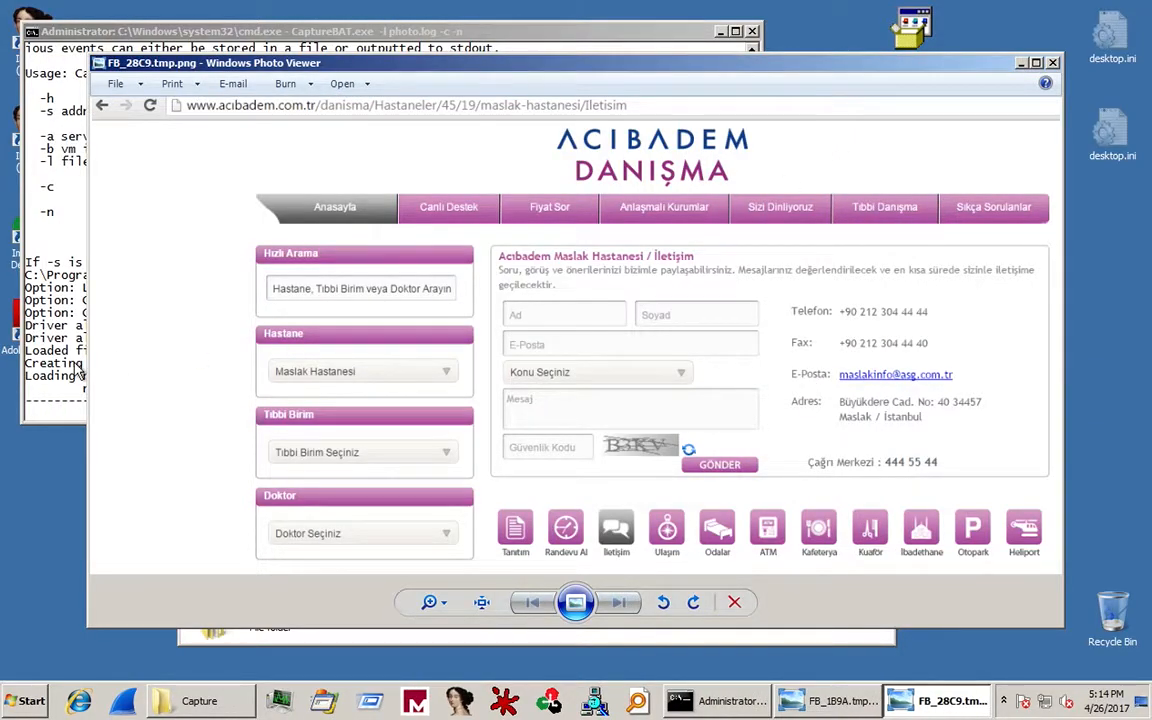
# Stop the CaptureBAT session logging to photo.log so the Capture folder prompt returns.
pyautogui.click(80, 372)
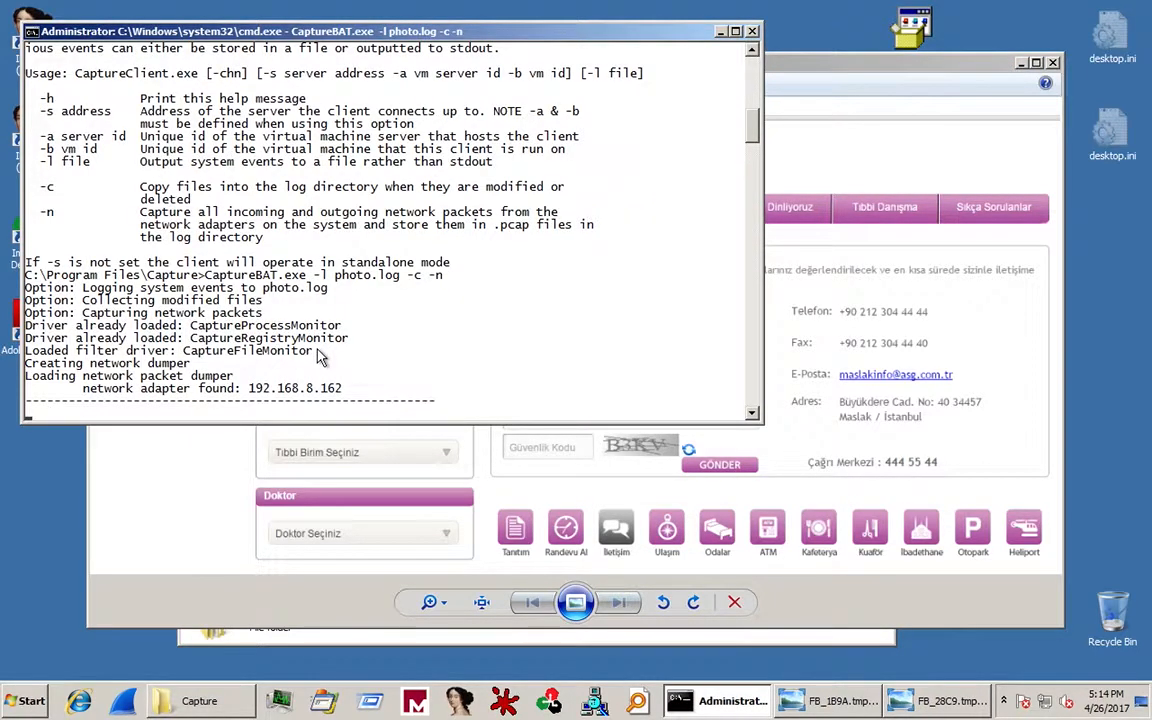
pyautogui.hotkey('ctrl', 'c')
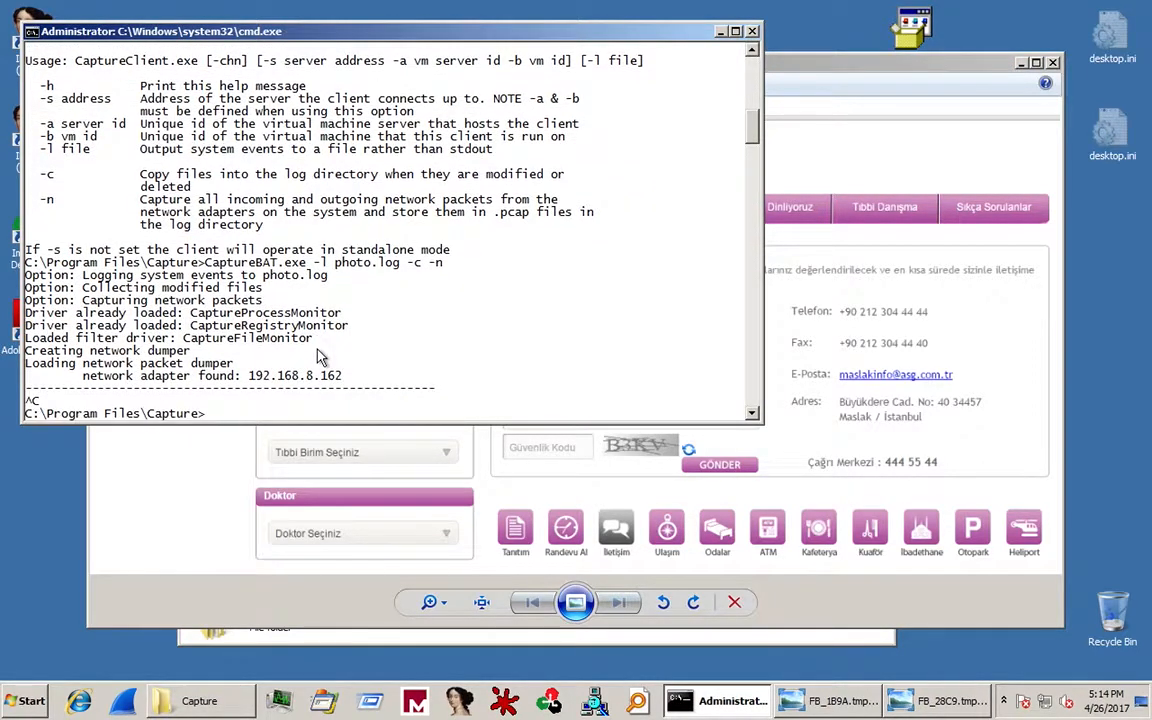
pyautogui.click(270, 703)
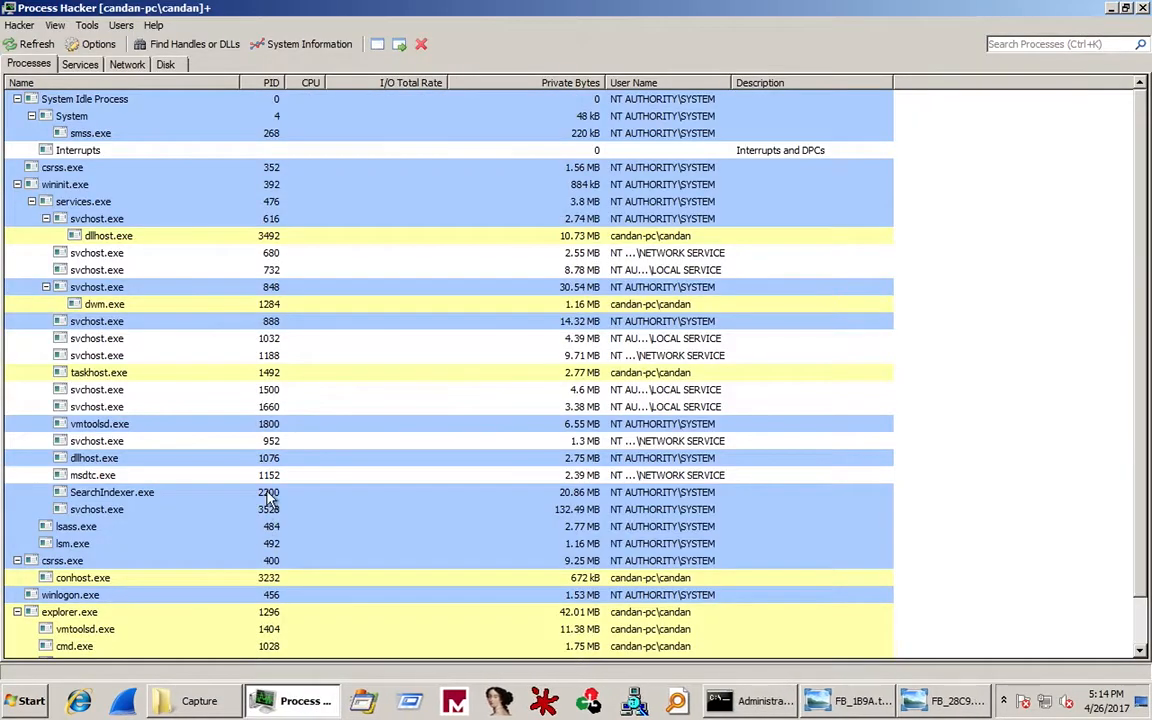
# Terminate B.exe in Process Hacker, dismiss the updater notice and minimize the window.
pyautogui.scroll(-1, 268, 497)
pyautogui.click(55, 646)
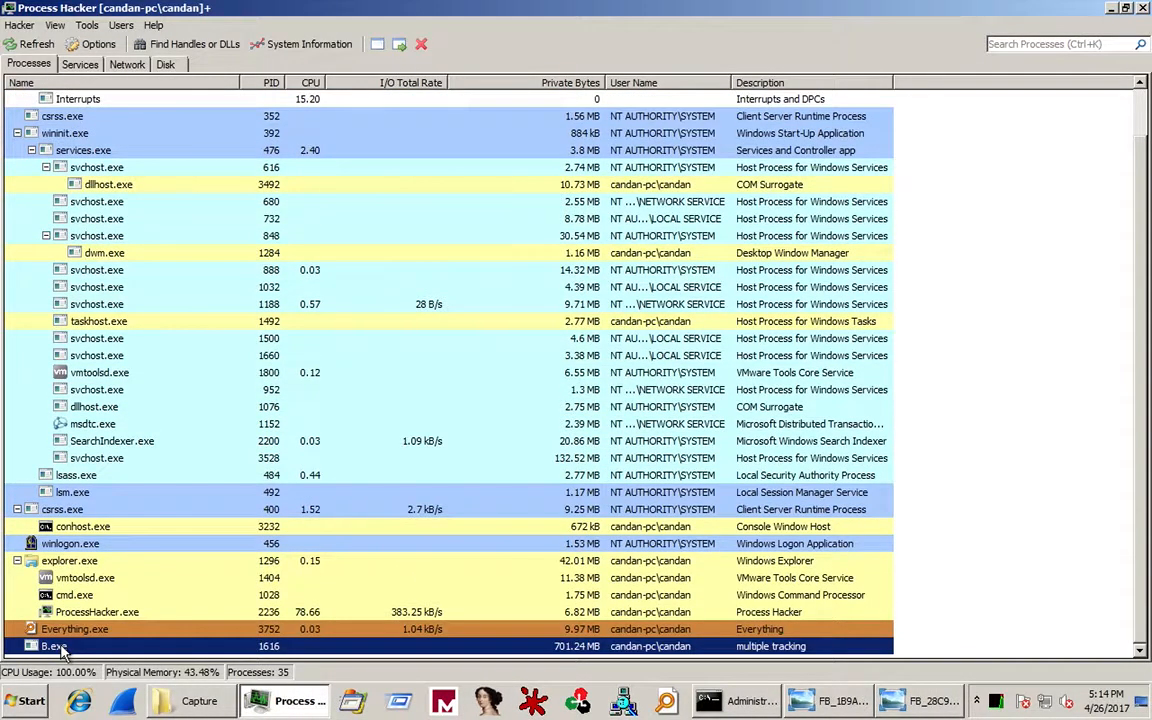
pyautogui.press('Delete')
pyautogui.click(649, 373)
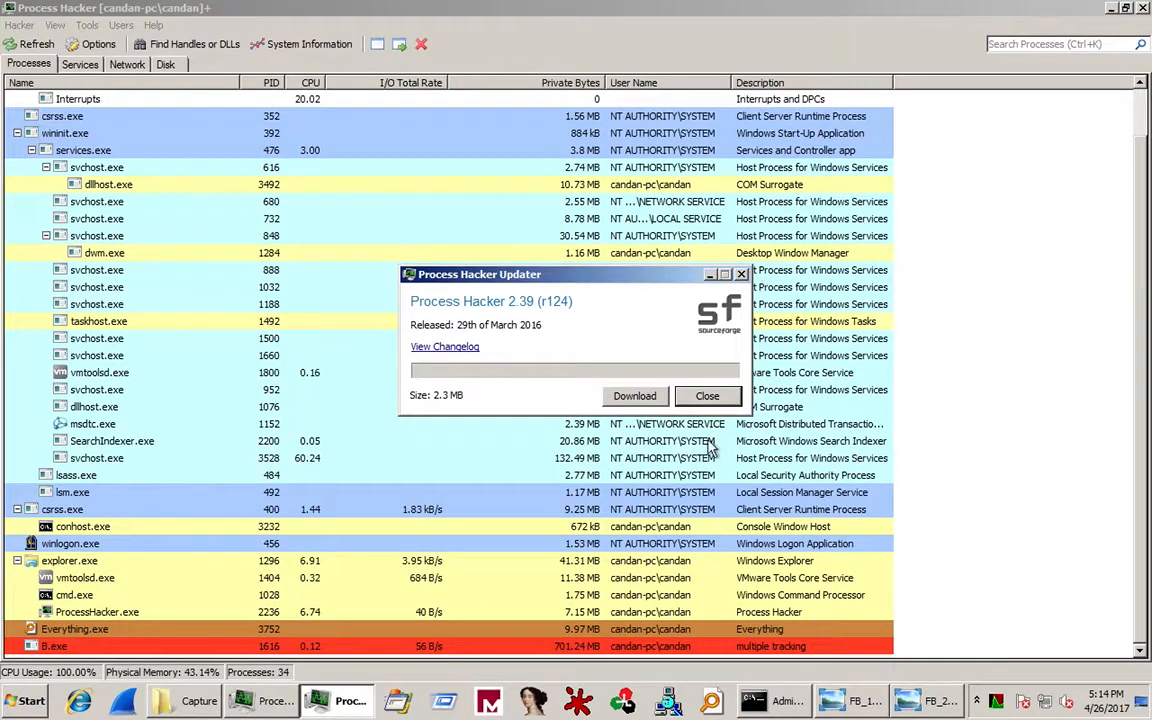
pyautogui.click(706, 395)
pyautogui.click(1111, 9)
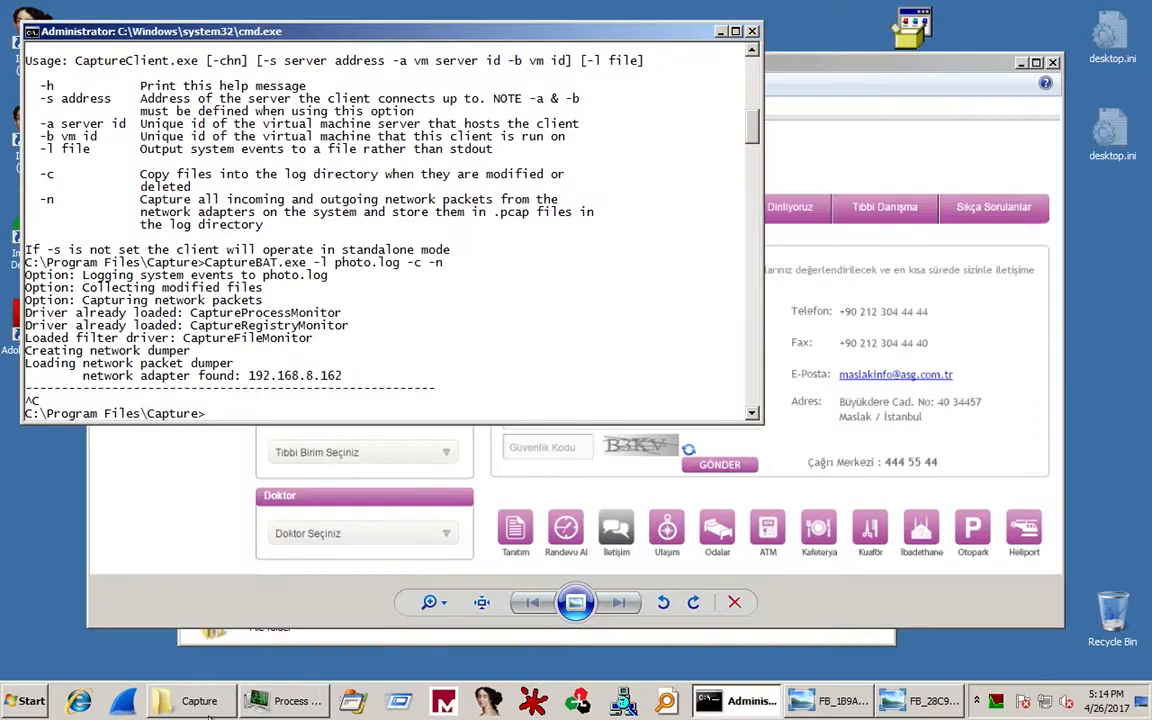
# Open the Capture\logs folder and select the 192.168.8.162.pcap capture file.
pyautogui.click(190, 641)
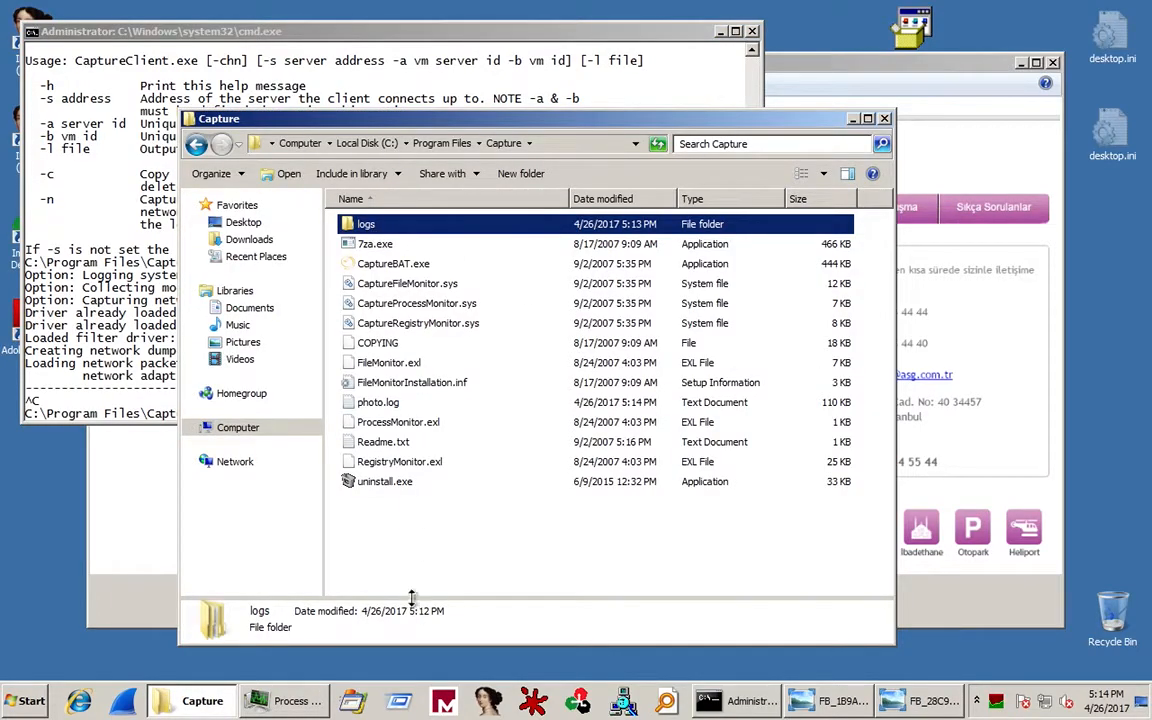
pyautogui.click(384, 498)
pyautogui.doubleClick(366, 226)
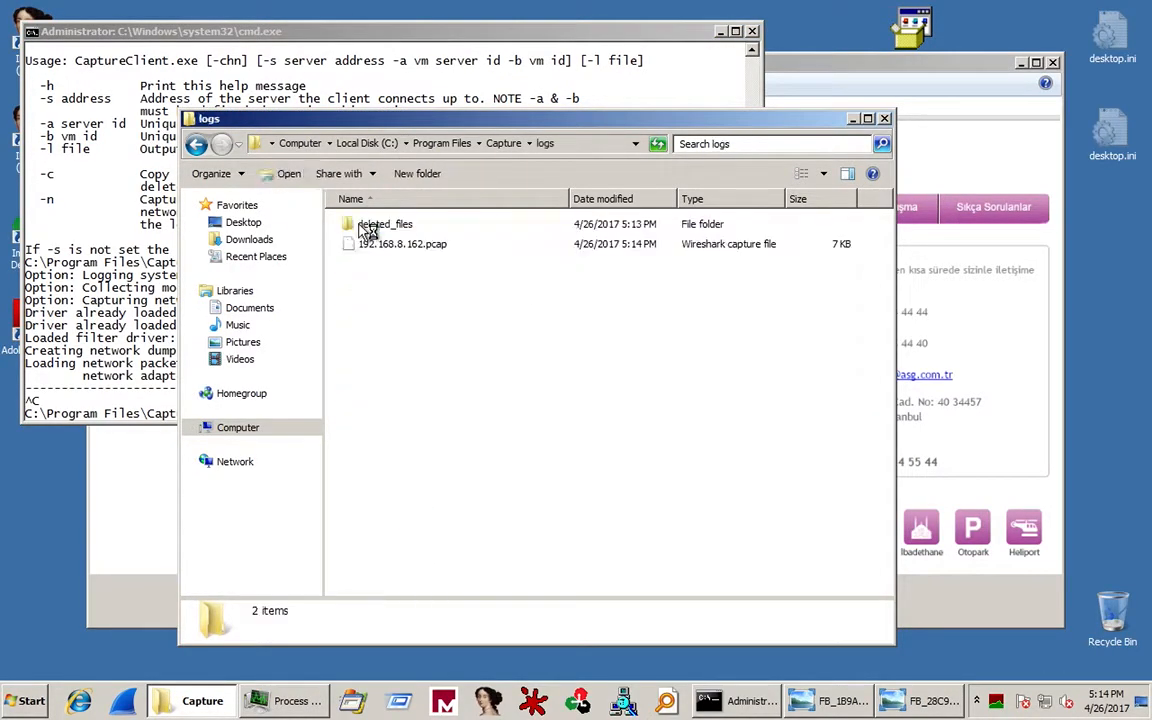
pyautogui.click(419, 250)
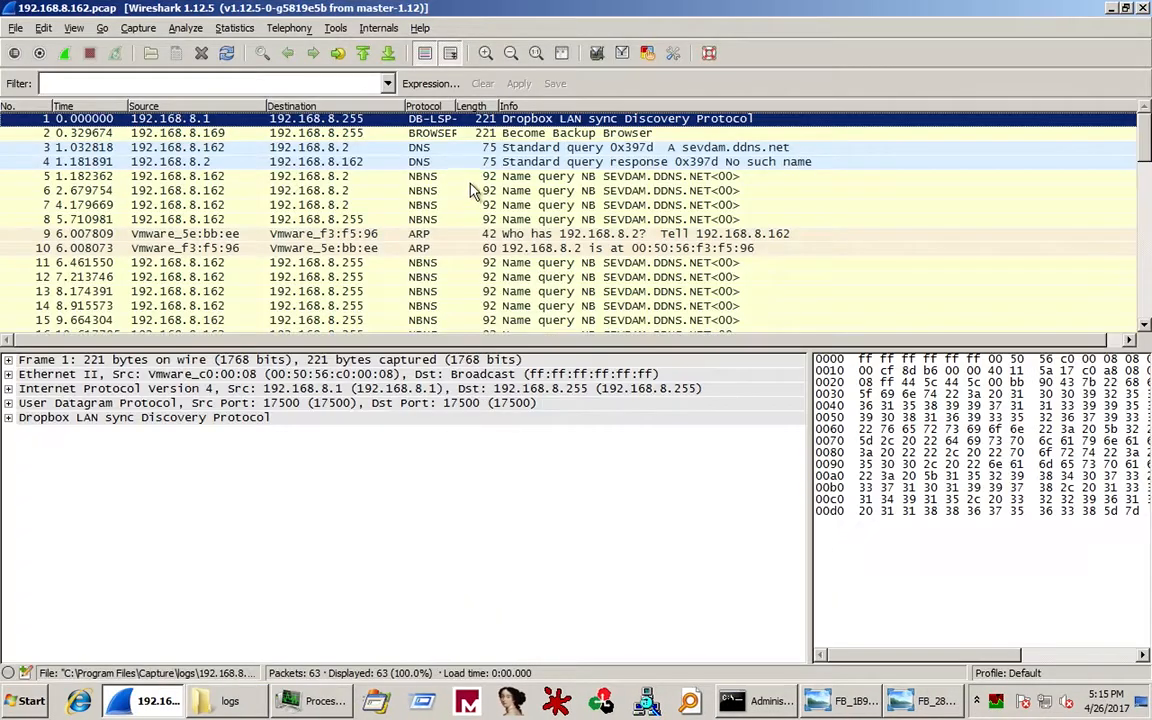
# Inspect packets 3 and 4: the sevdam.ddns.net DNS query and its no-such-name response.
pyautogui.click(700, 149)
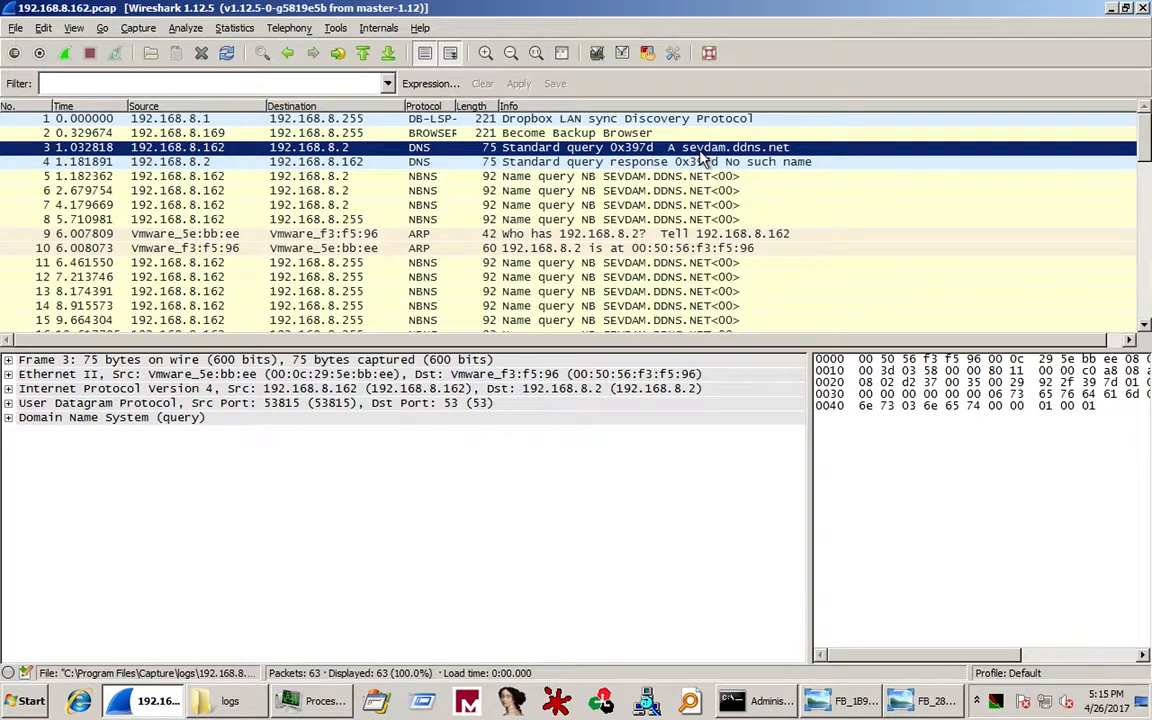
pyautogui.click(698, 166)
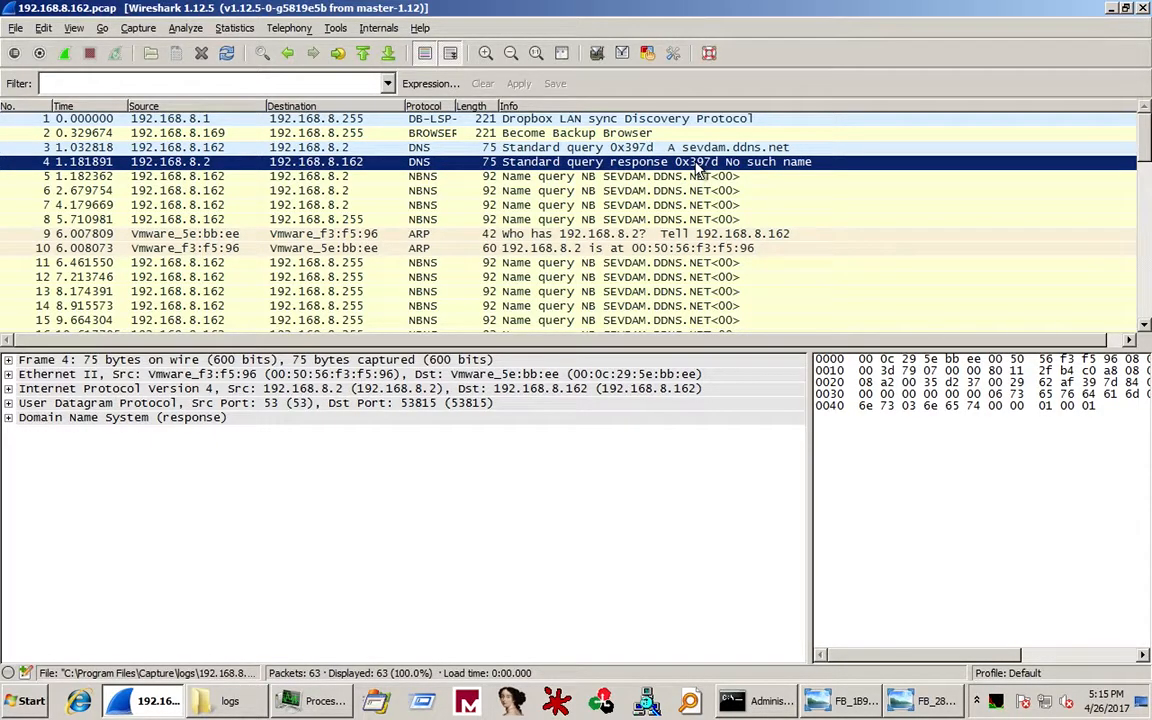
pyautogui.scroll(-14, 700, 170)
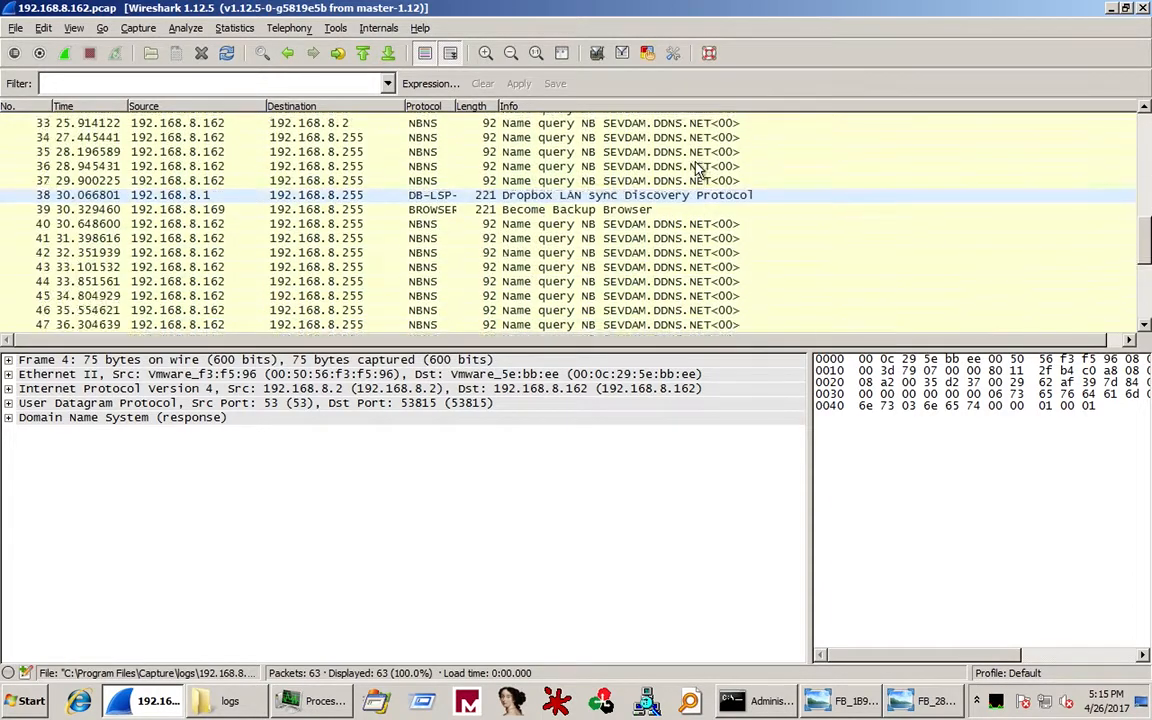
pyautogui.scroll(-3, 698, 168)
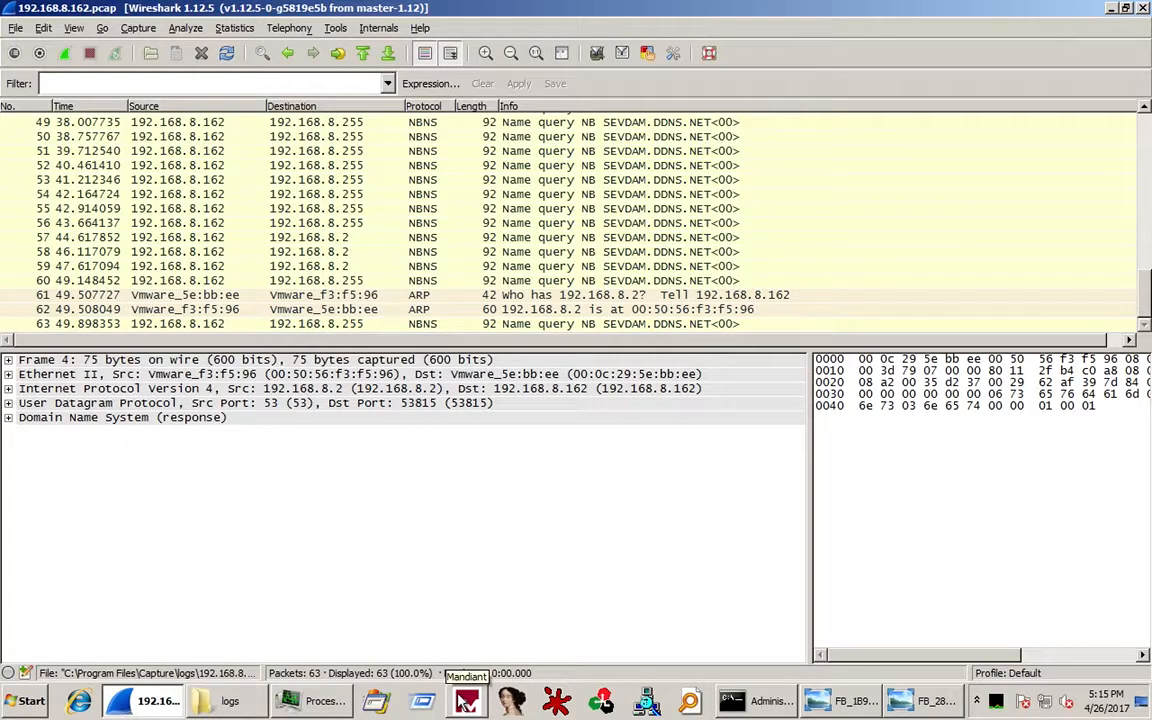
pyautogui.scroll(11, 507, 226)
pyautogui.scroll(5, 507, 226)
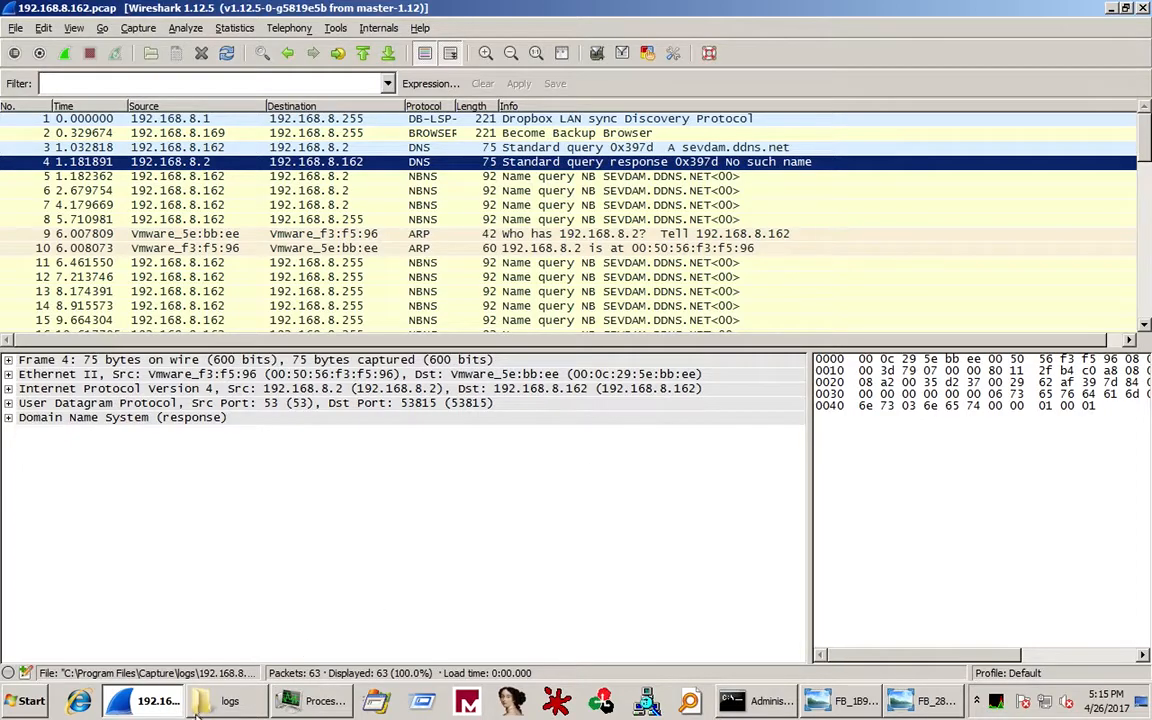
pyautogui.click(222, 700)
# Drill into deleted_files\C down through Users, the profile, AppData and Local to Temp.
pyautogui.doubleClick(401, 226)
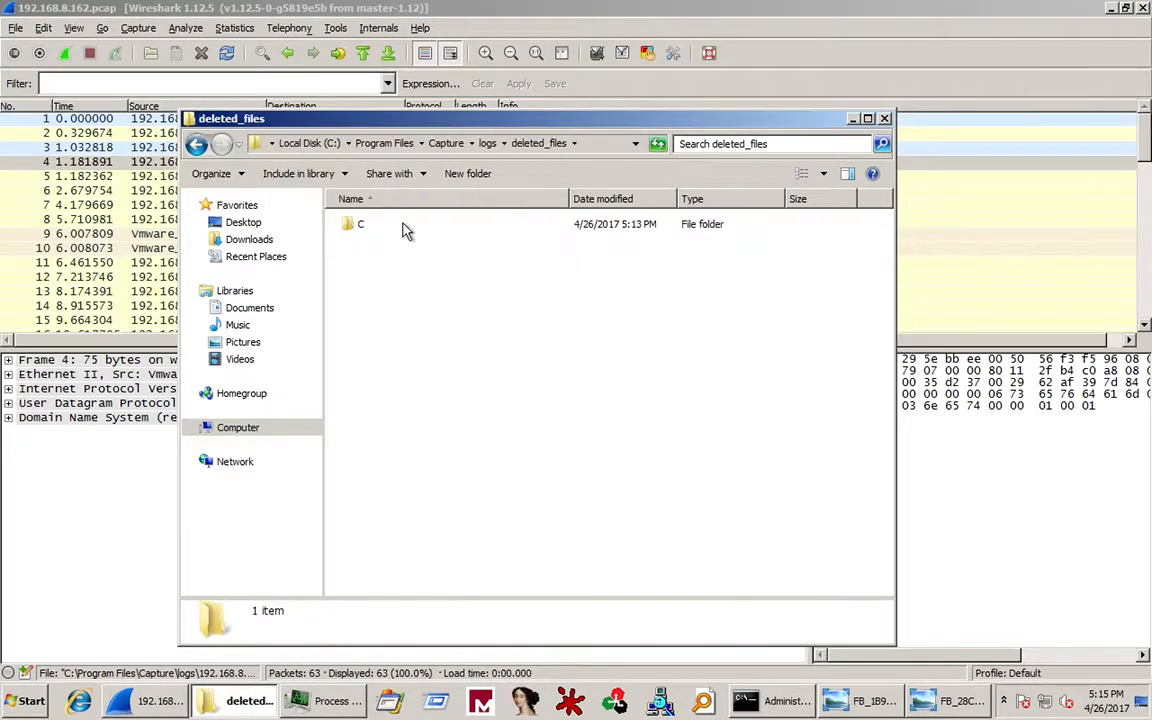
pyautogui.doubleClick(372, 229)
pyautogui.doubleClick(372, 227)
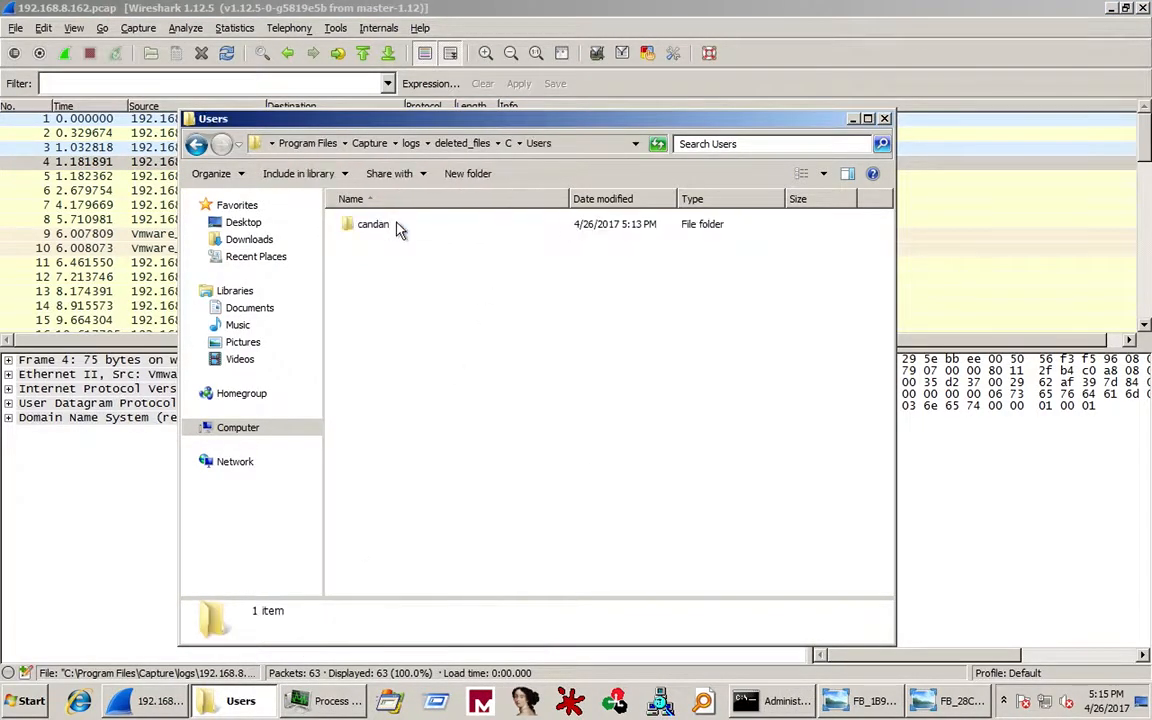
pyautogui.doubleClick(396, 229)
pyautogui.doubleClick(377, 230)
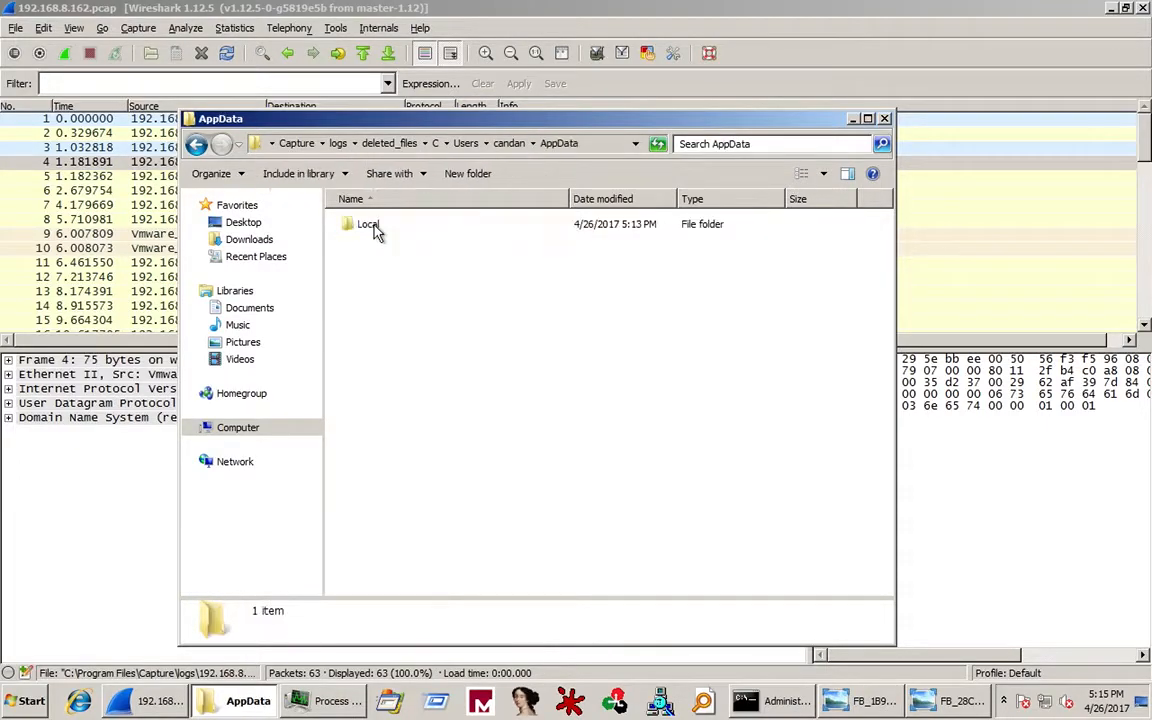
pyautogui.doubleClick(367, 228)
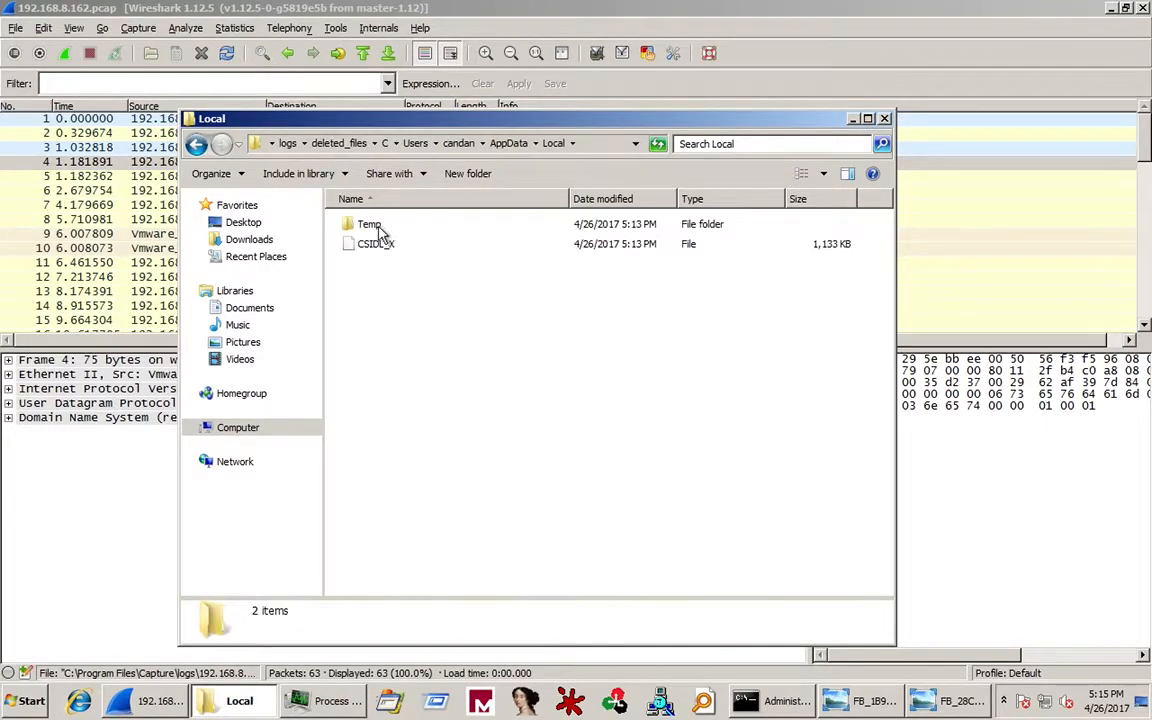
pyautogui.doubleClick(372, 227)
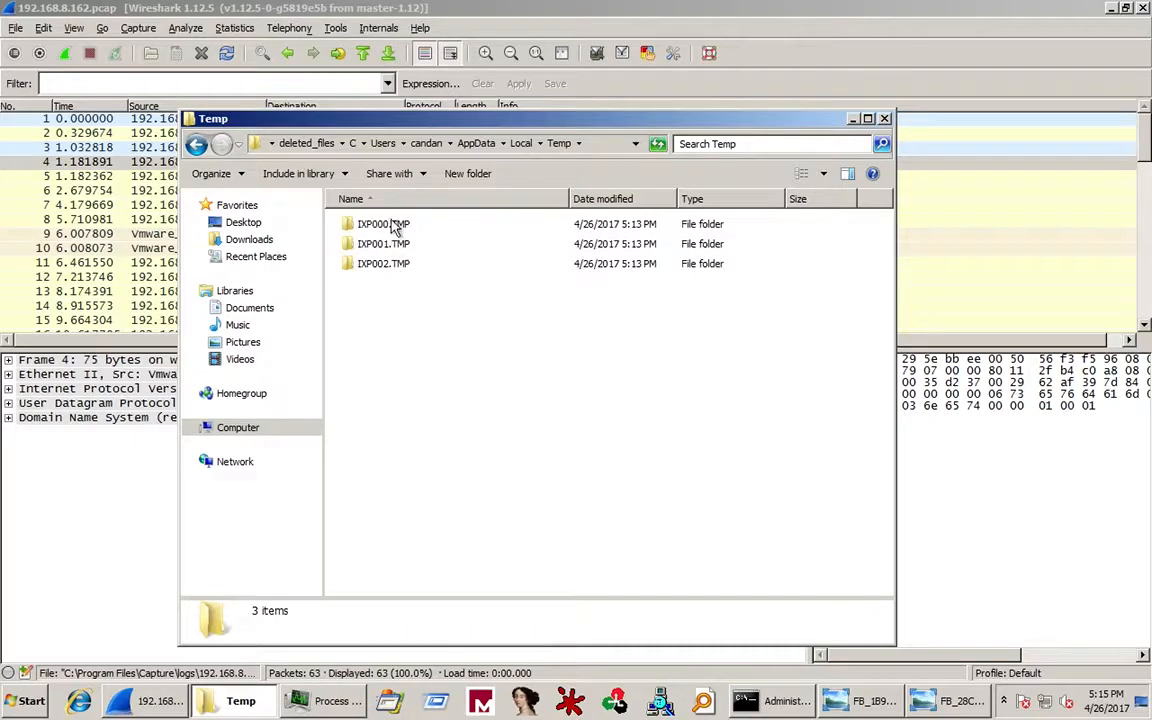
# Browse the IXP000.TMP, IXP001.TMP and IXP002.TMP folders, then return up to Capture.
pyautogui.doubleClick(394, 230)
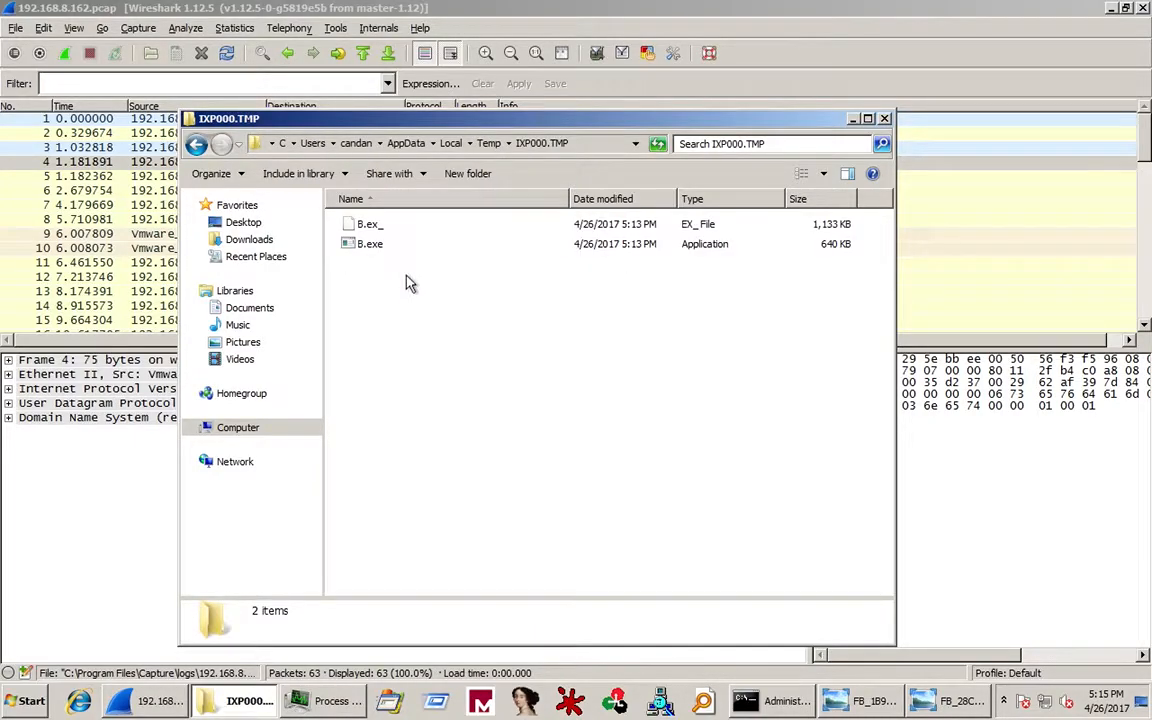
pyautogui.click(488, 143)
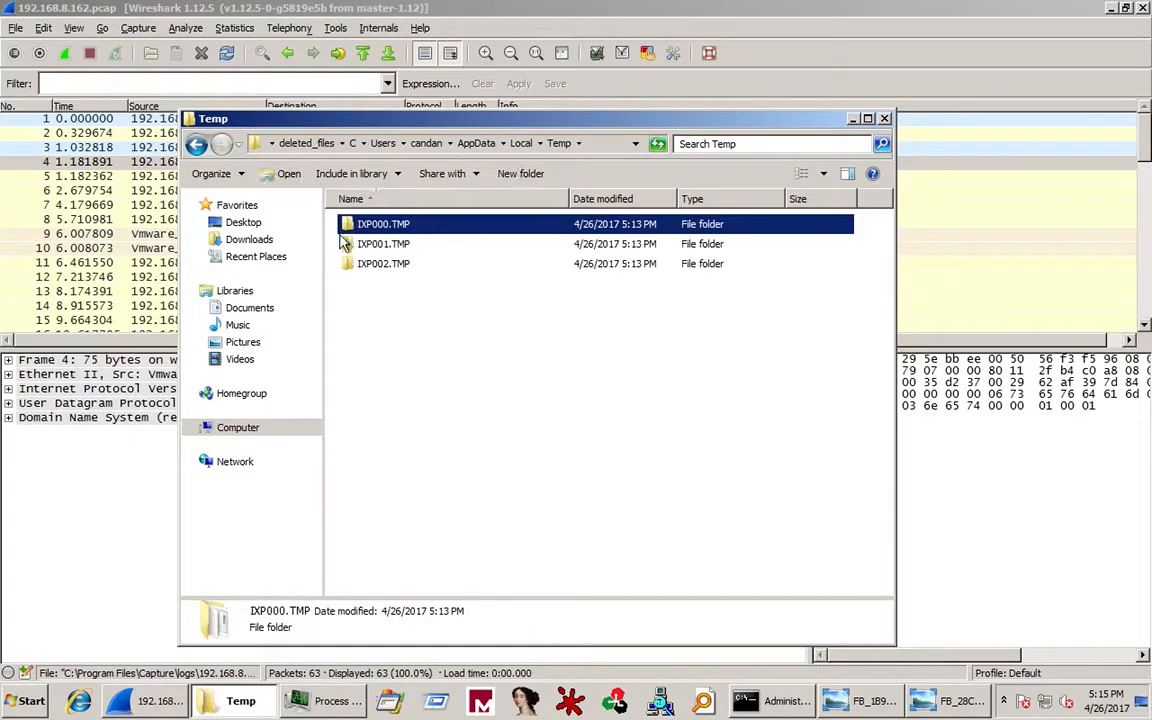
pyautogui.doubleClick(369, 246)
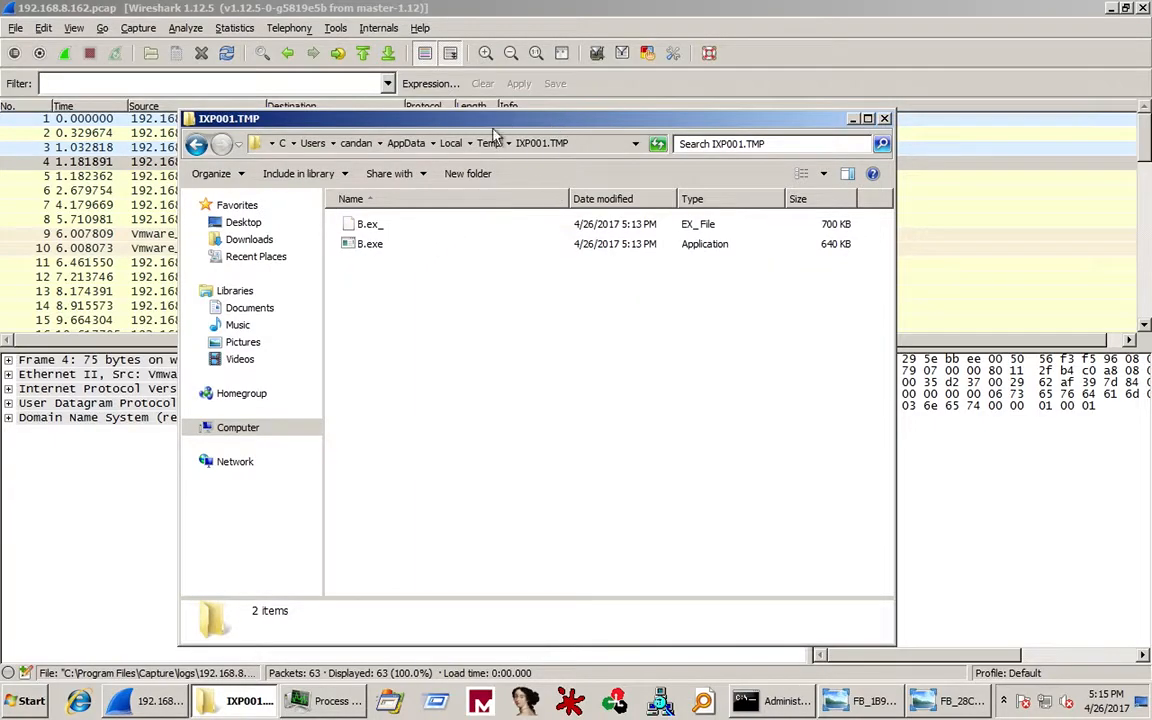
pyautogui.click(488, 143)
pyautogui.doubleClick(405, 264)
pyautogui.click(282, 147)
pyautogui.click(473, 145)
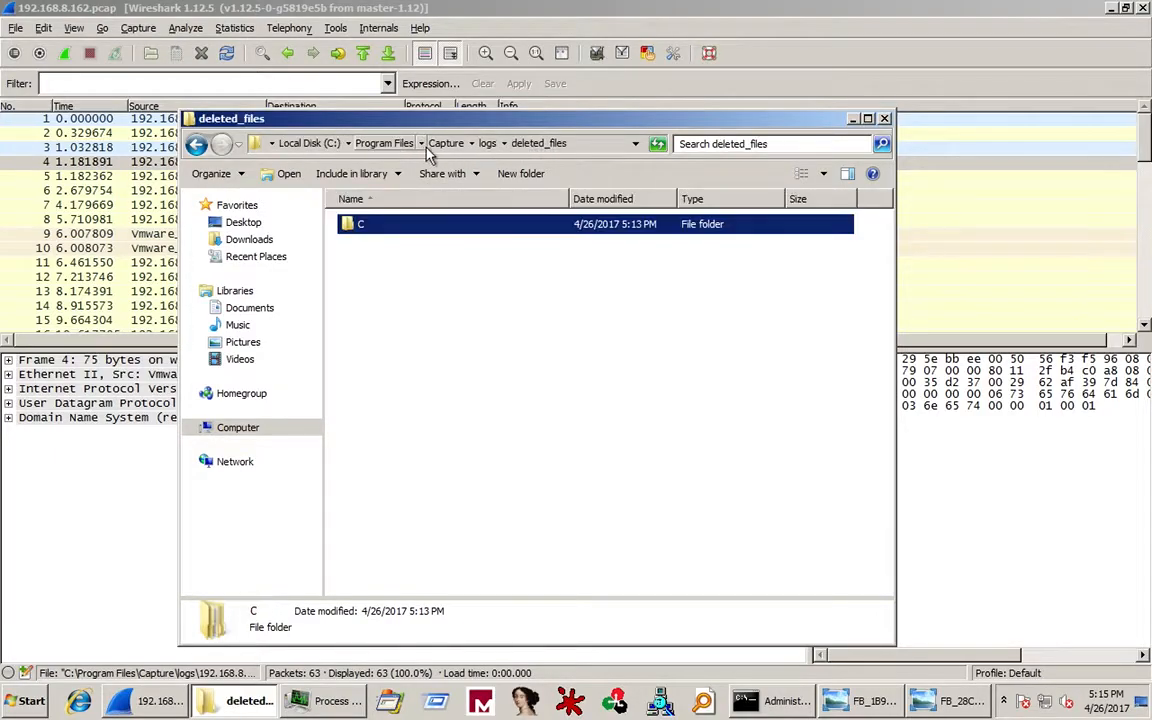
pyautogui.click(487, 145)
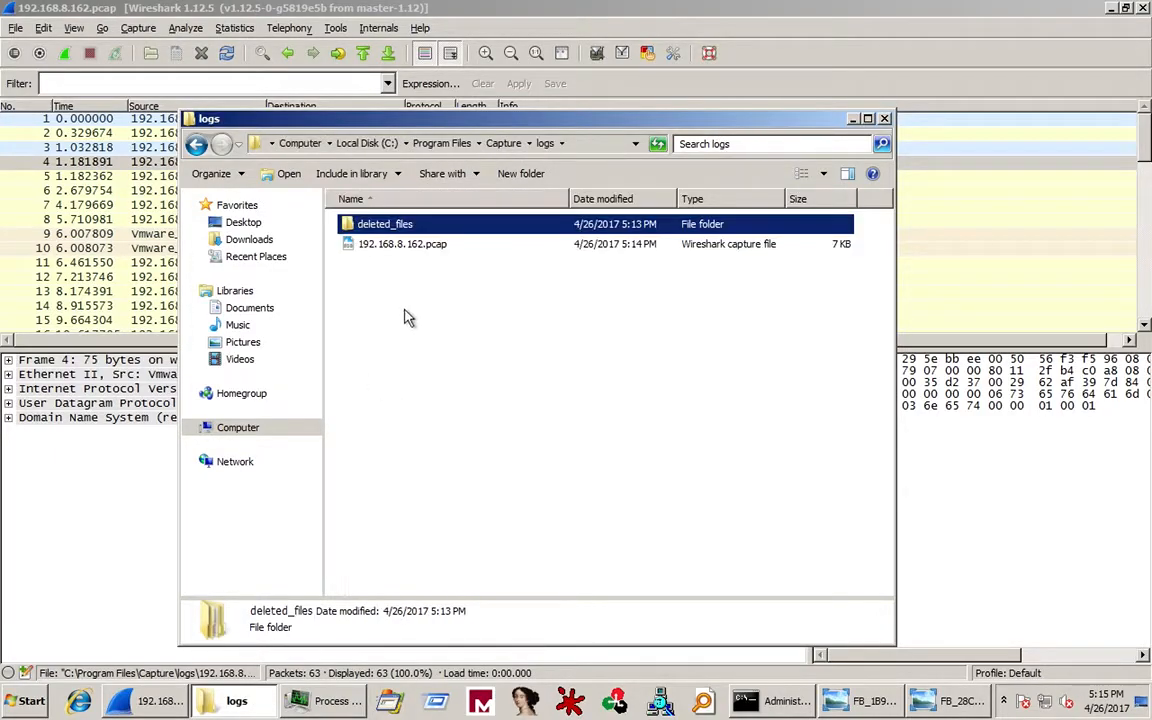
pyautogui.click(498, 146)
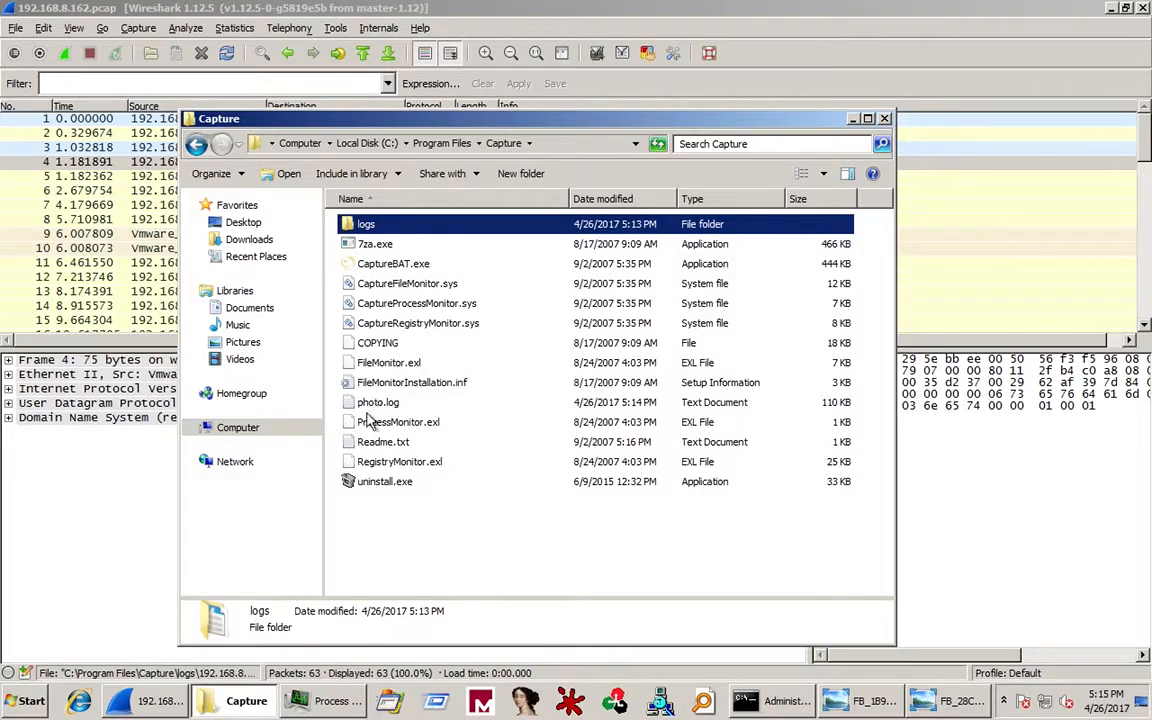
# Open photo.log maximized in Notepad++ and mark line 10 where Photo.exe is created.
pyautogui.rightClick(376, 404)
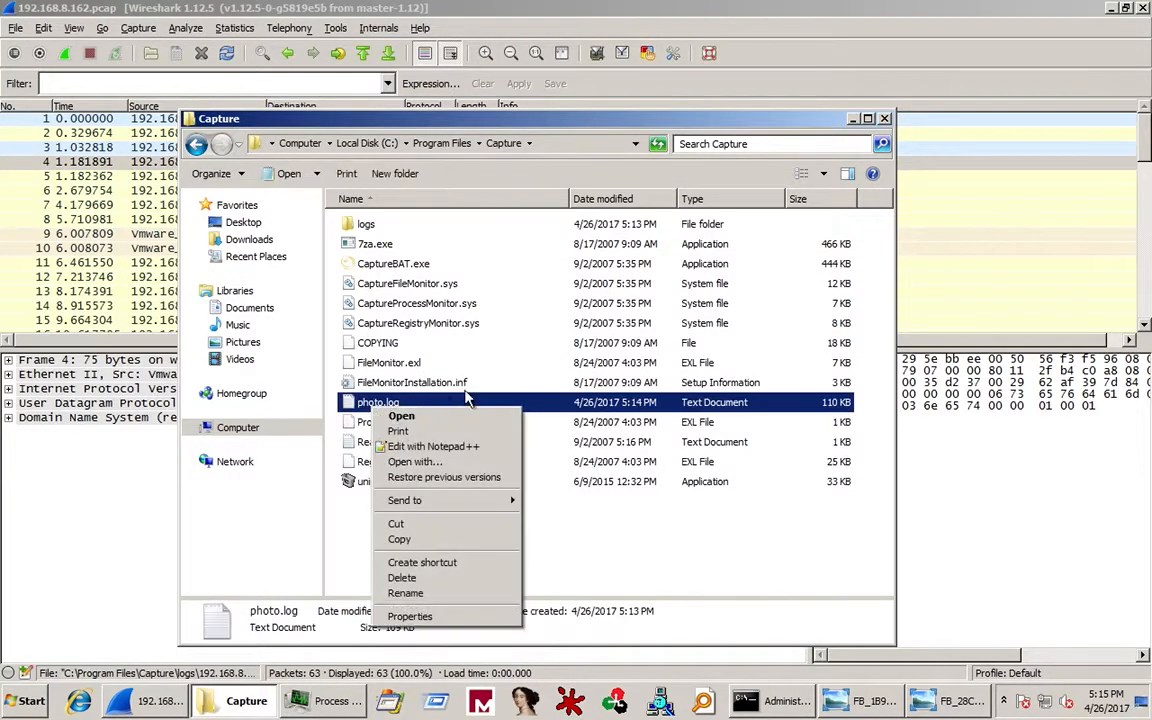
pyautogui.click(478, 450)
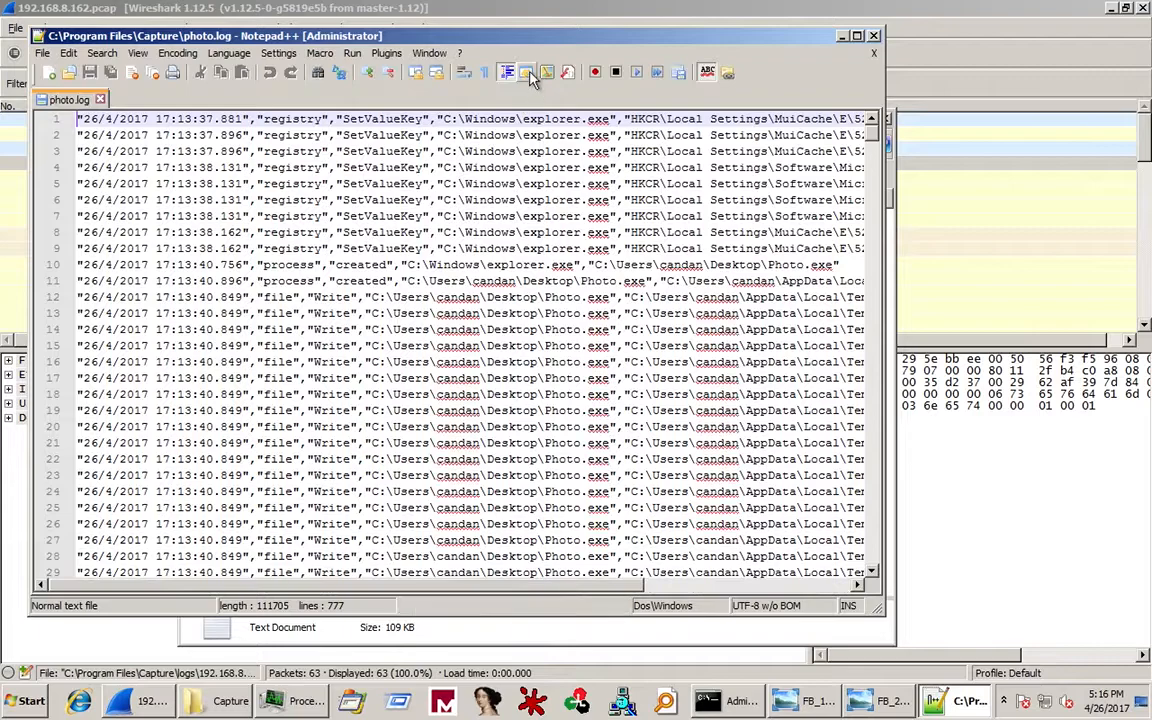
pyautogui.doubleClick(476, 32)
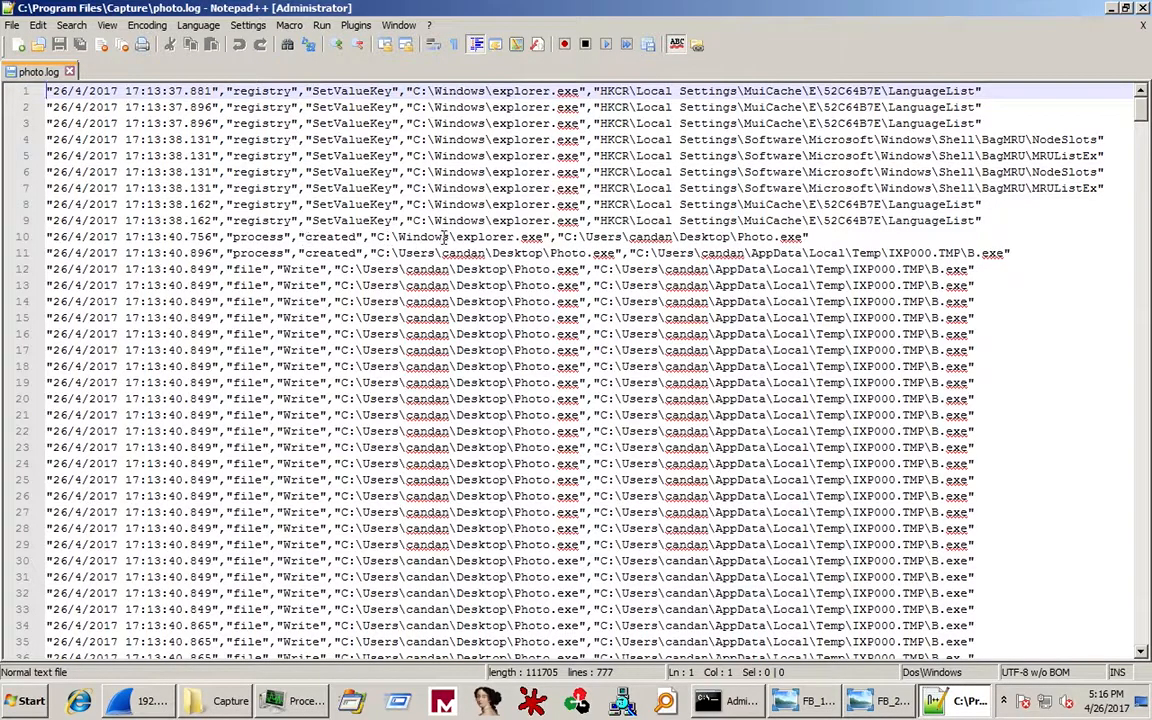
pyautogui.click(496, 236)
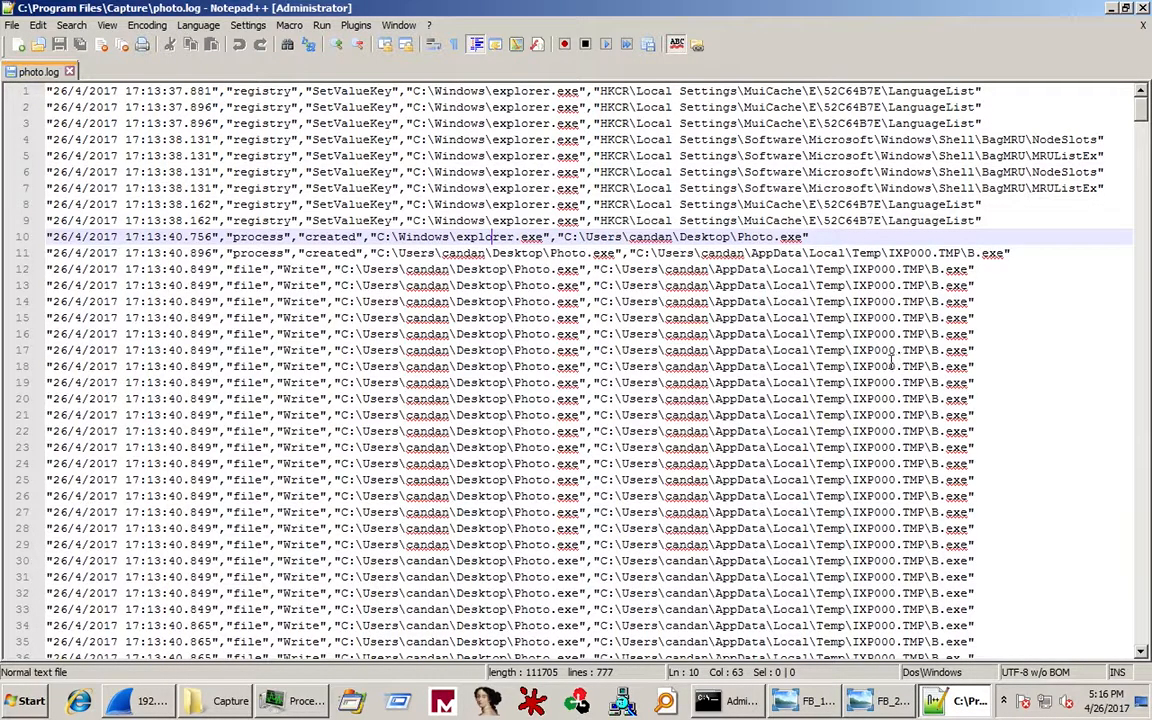
# Scroll through the log and highlight the dropped file name FB_1B9A.tmp.png.
pyautogui.scroll(-4, 962, 479)
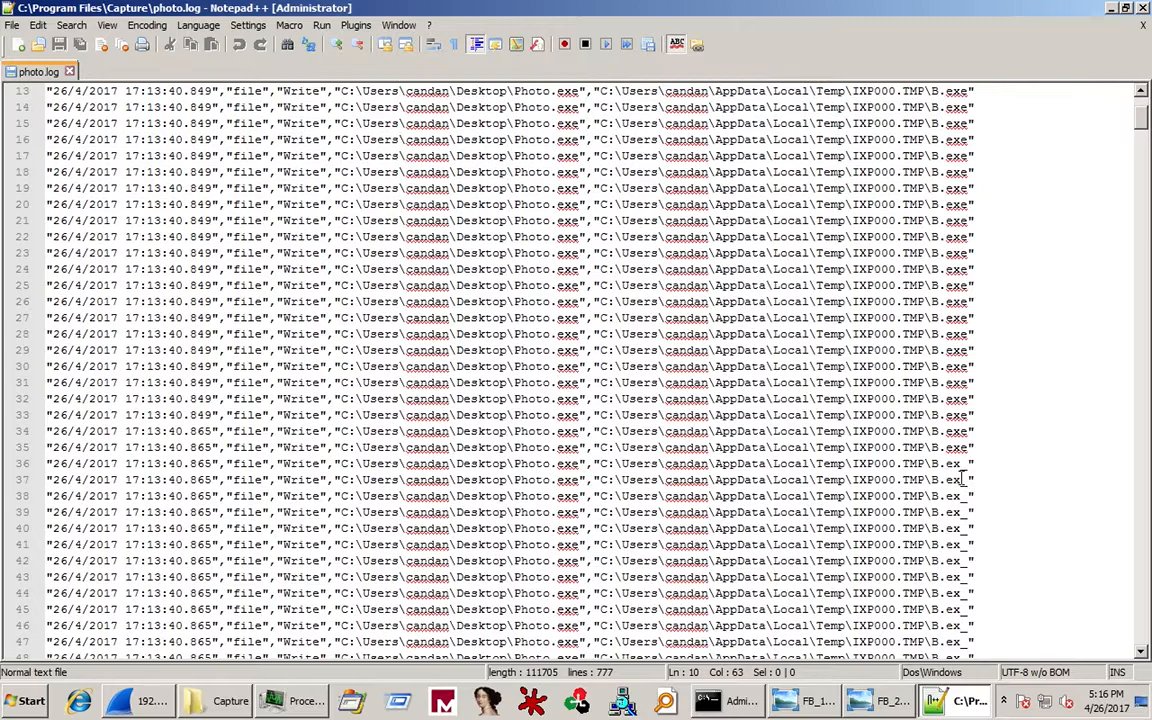
pyautogui.scroll(-3, 594, 511)
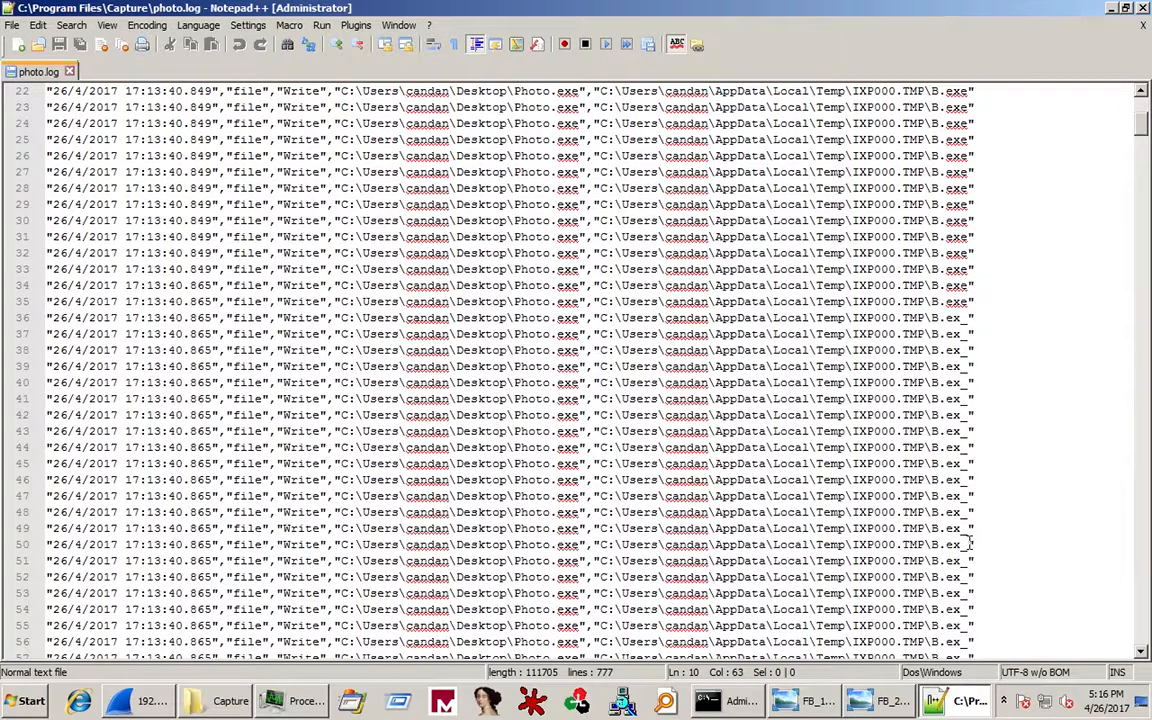
pyautogui.scroll(-18, 969, 544)
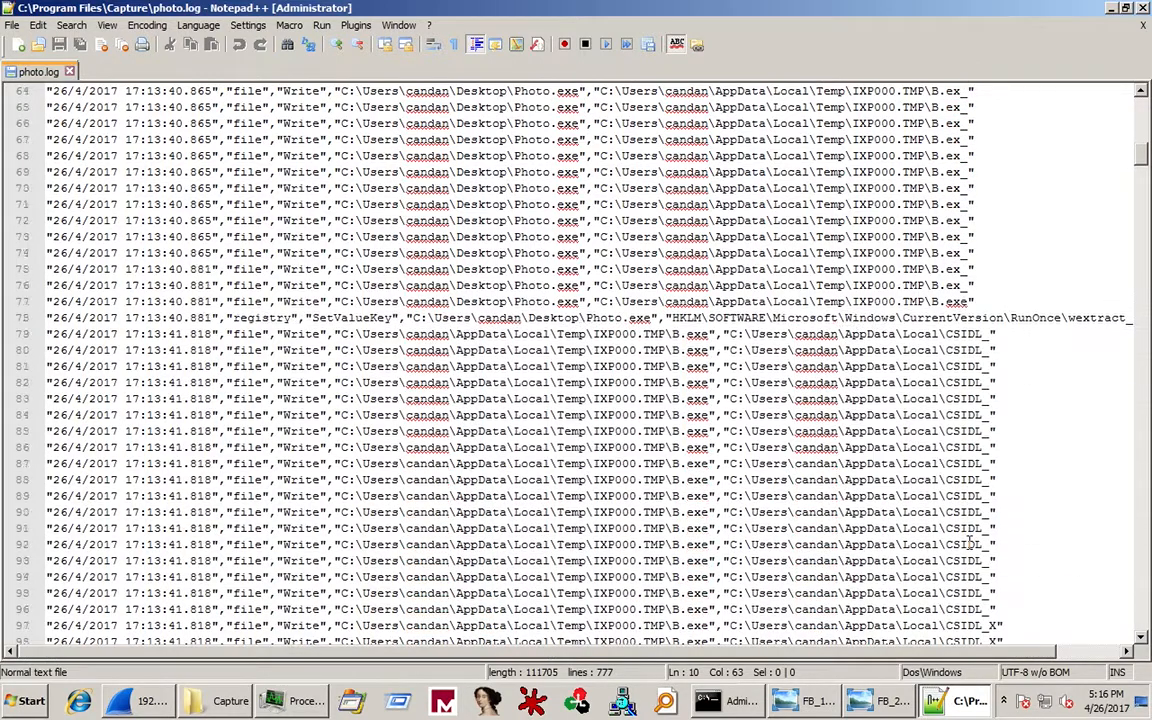
pyautogui.scroll(3, 969, 544)
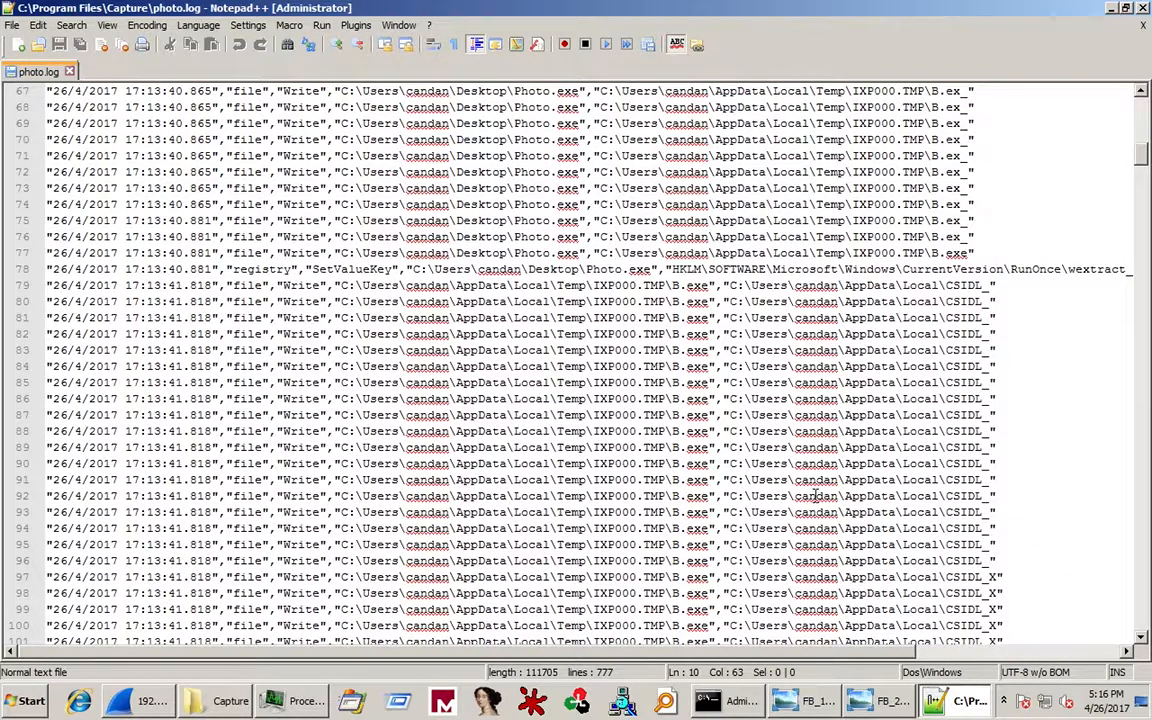
pyautogui.scroll(-3, 816, 495)
pyautogui.scroll(-8, 816, 495)
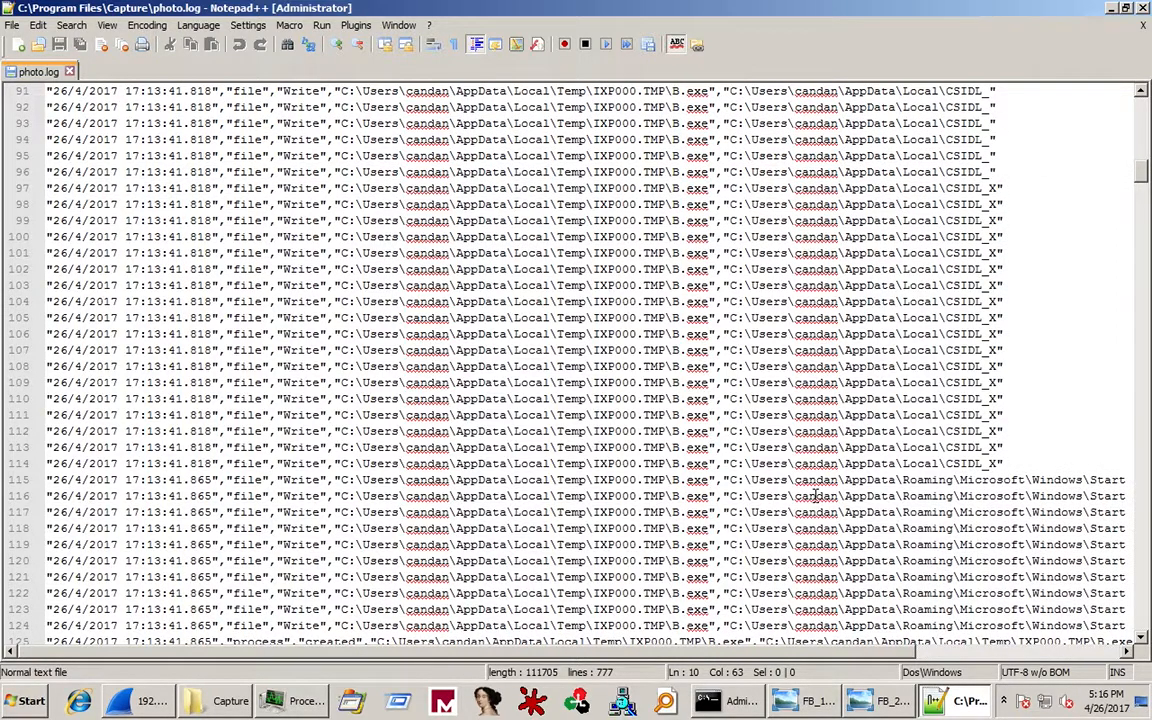
pyautogui.hscroll(1, 816, 495)
pyautogui.scroll(-3, 816, 495)
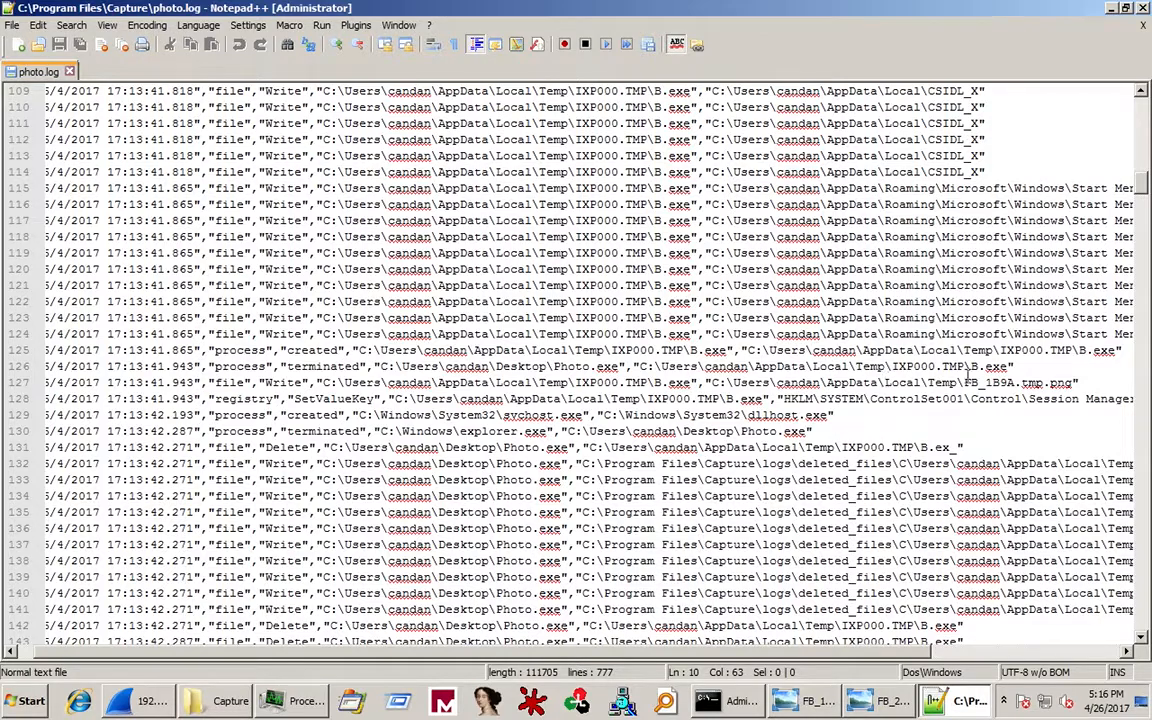
pyautogui.moveTo(1073, 383); pyautogui.dragTo(965, 397)
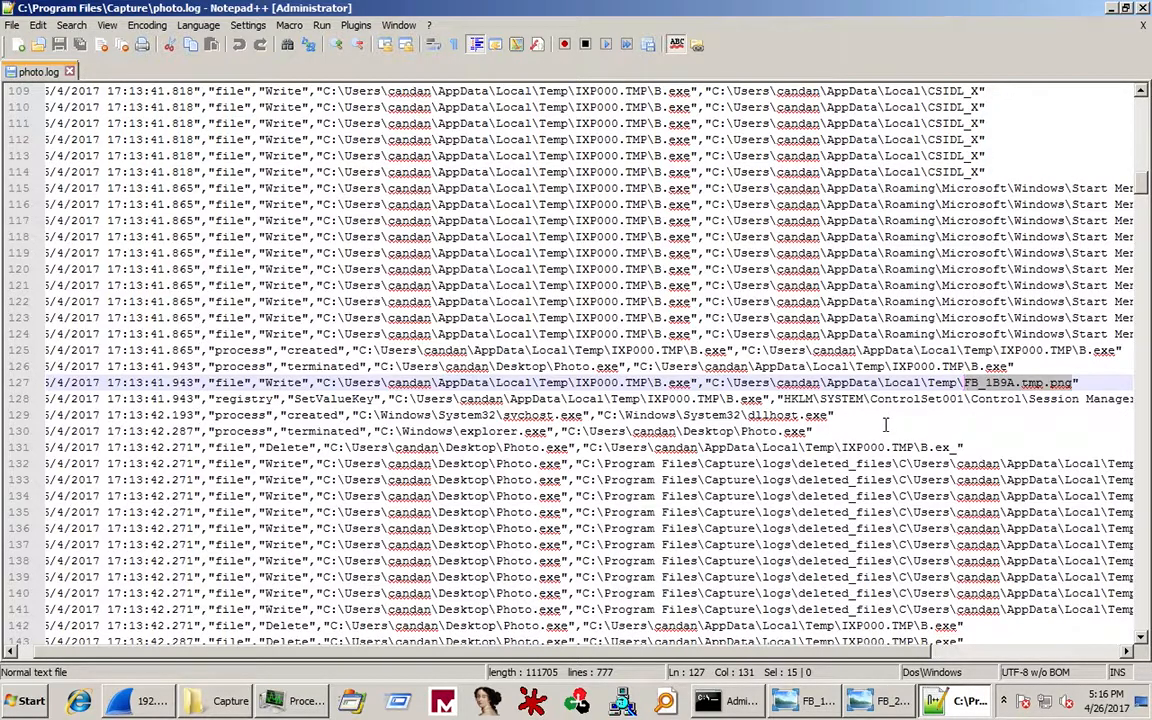
# Scroll further down photo.log to the Run\FlashPlayer registry entries.
pyautogui.scroll(-2, 885, 425)
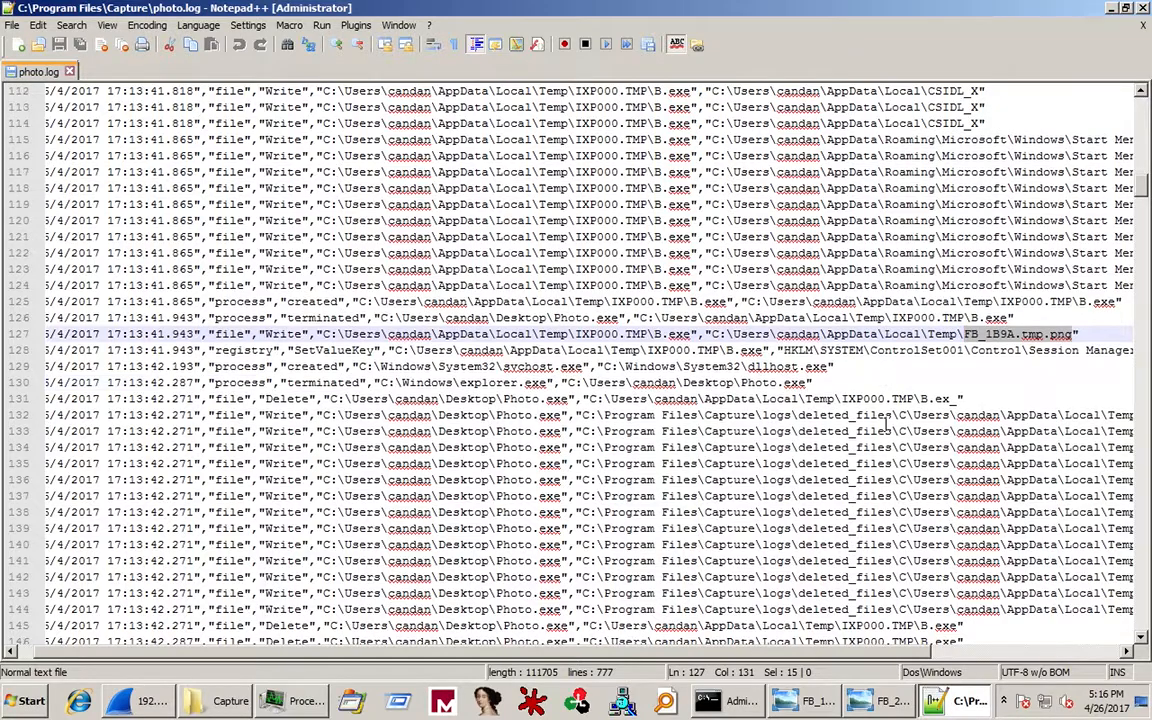
pyautogui.scroll(-2, 885, 425)
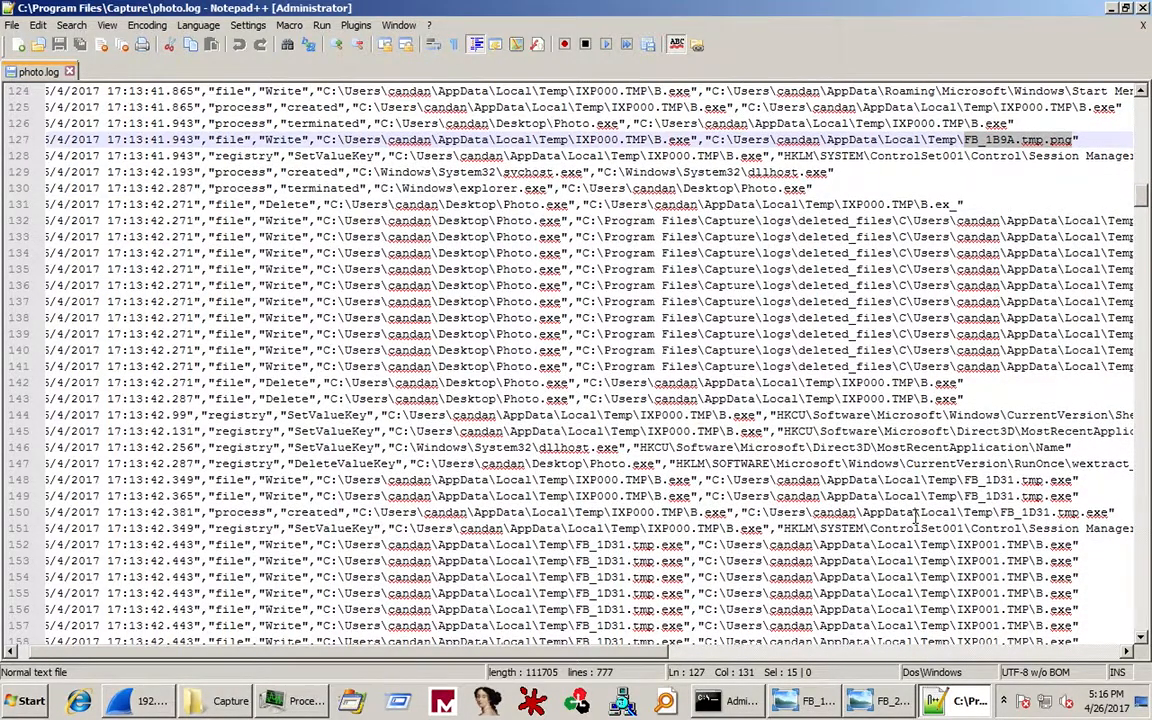
pyautogui.scroll(-8, 915, 520)
pyautogui.scroll(-1, 915, 516)
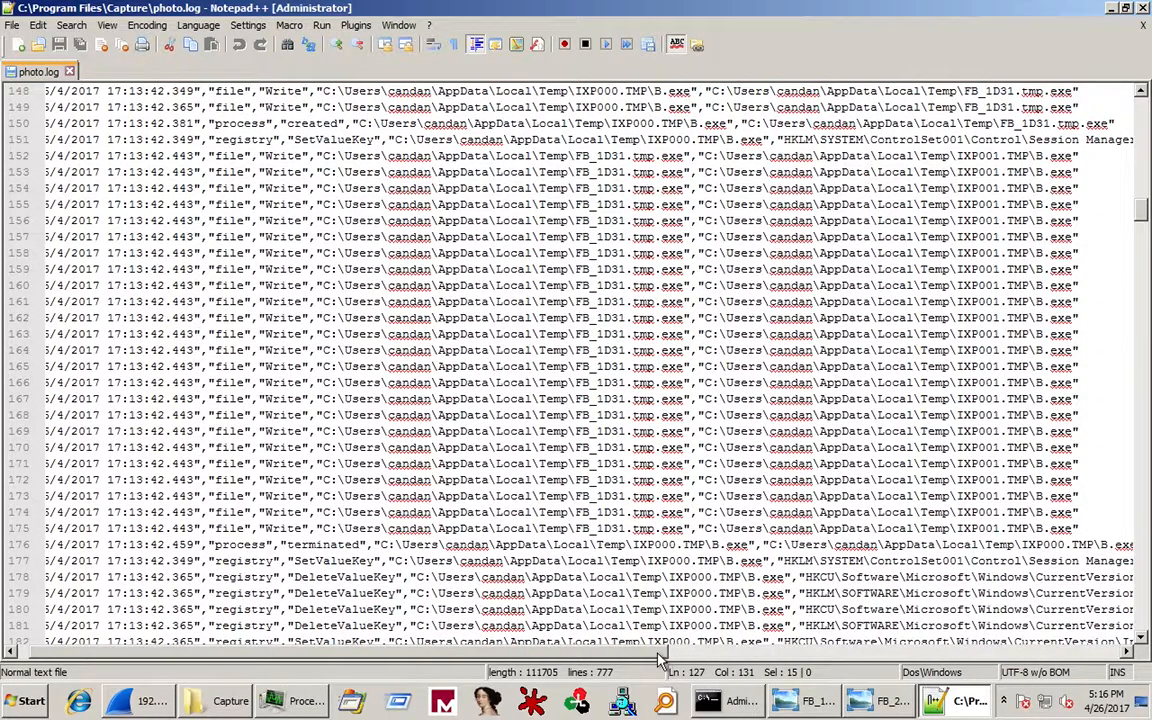
pyautogui.hscroll(3, 744, 632)
pyautogui.hscroll(4, 744, 640)
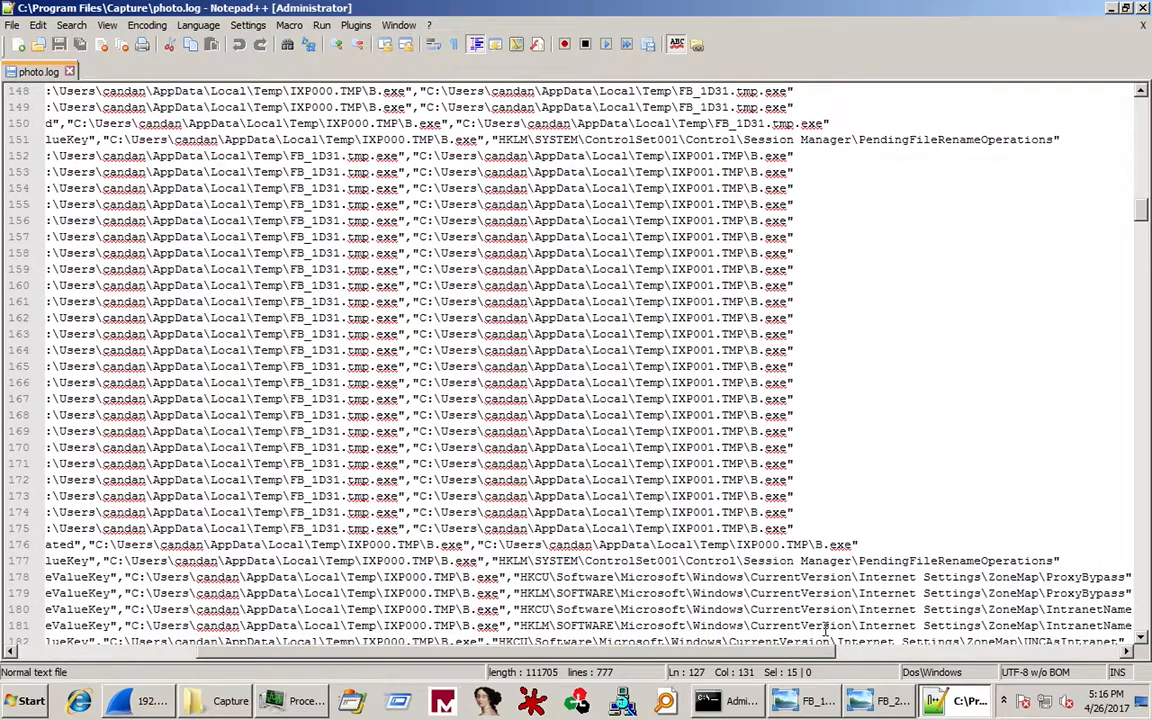
pyautogui.scroll(-4, 735, 541)
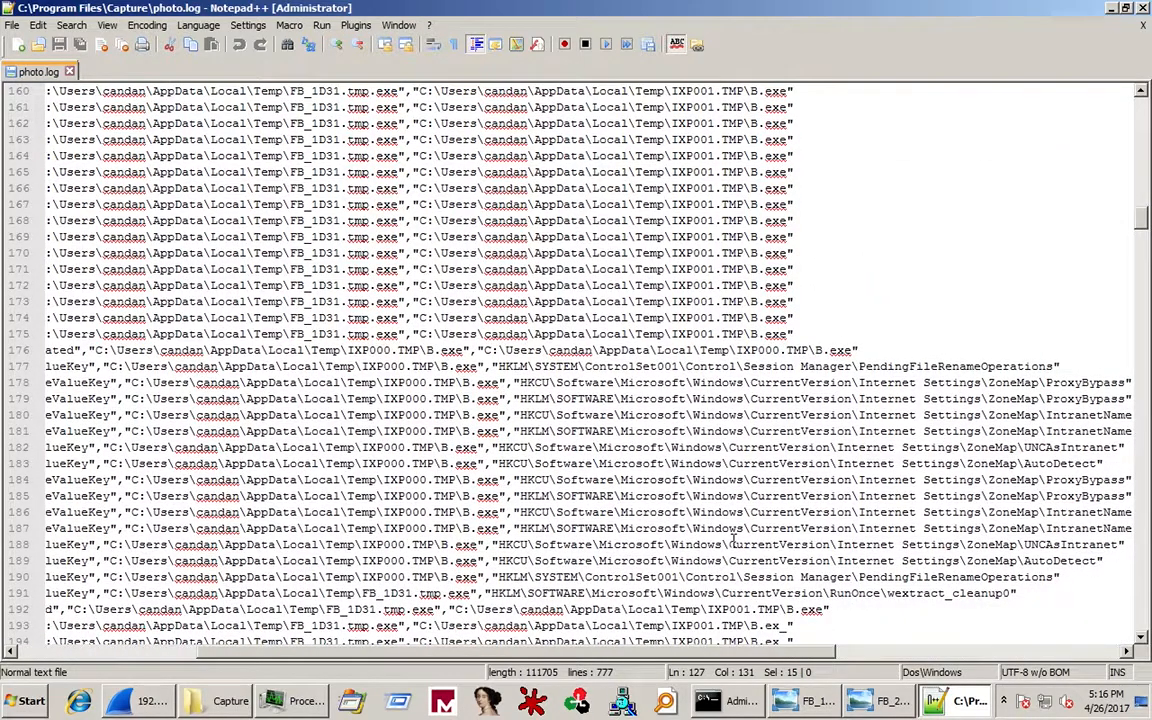
pyautogui.scroll(-13, 733, 541)
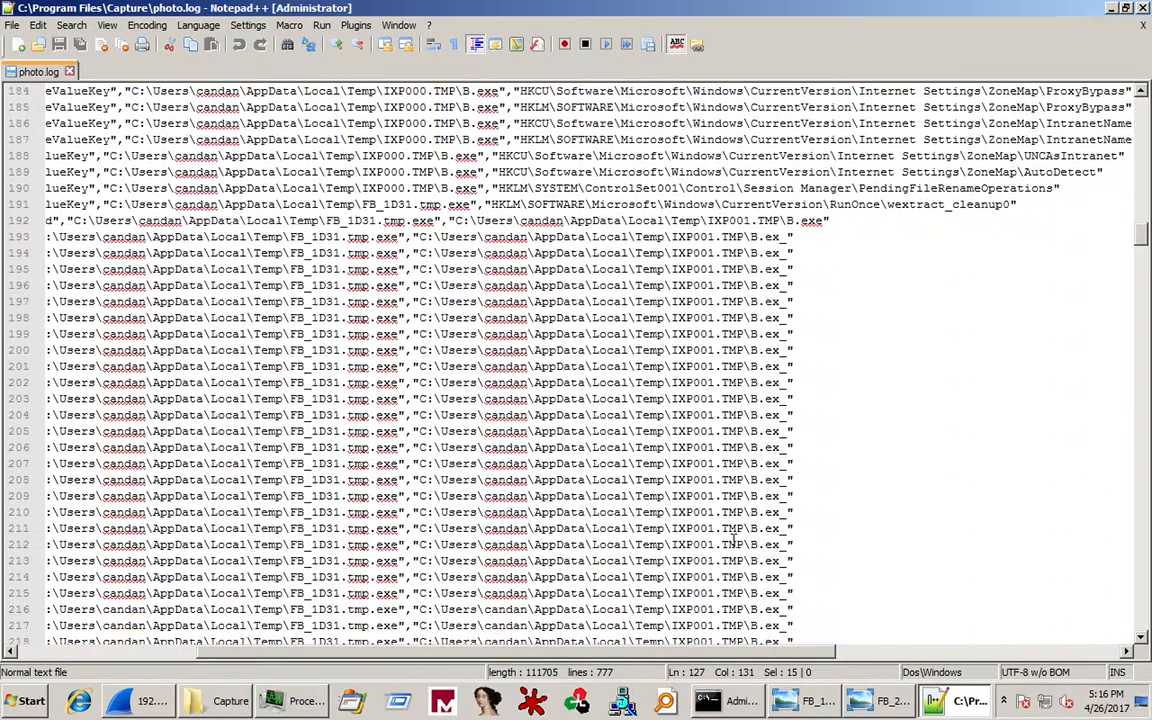
pyautogui.scroll(-6, 733, 541)
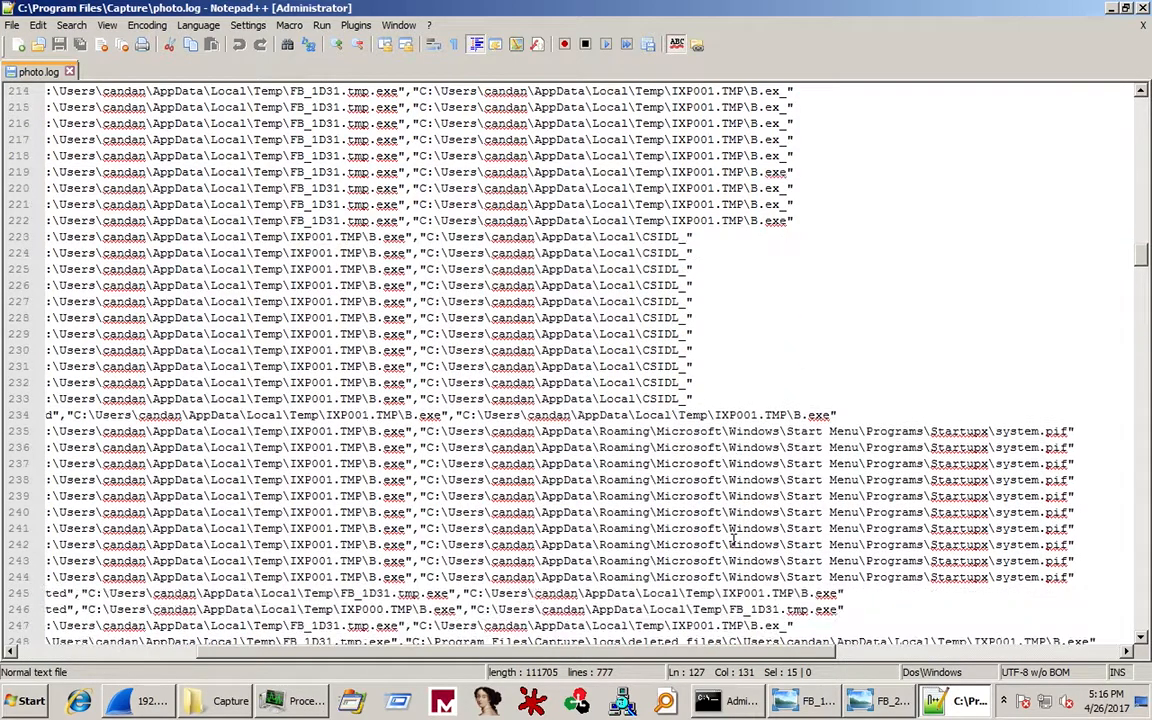
pyautogui.scroll(-5, 755, 533)
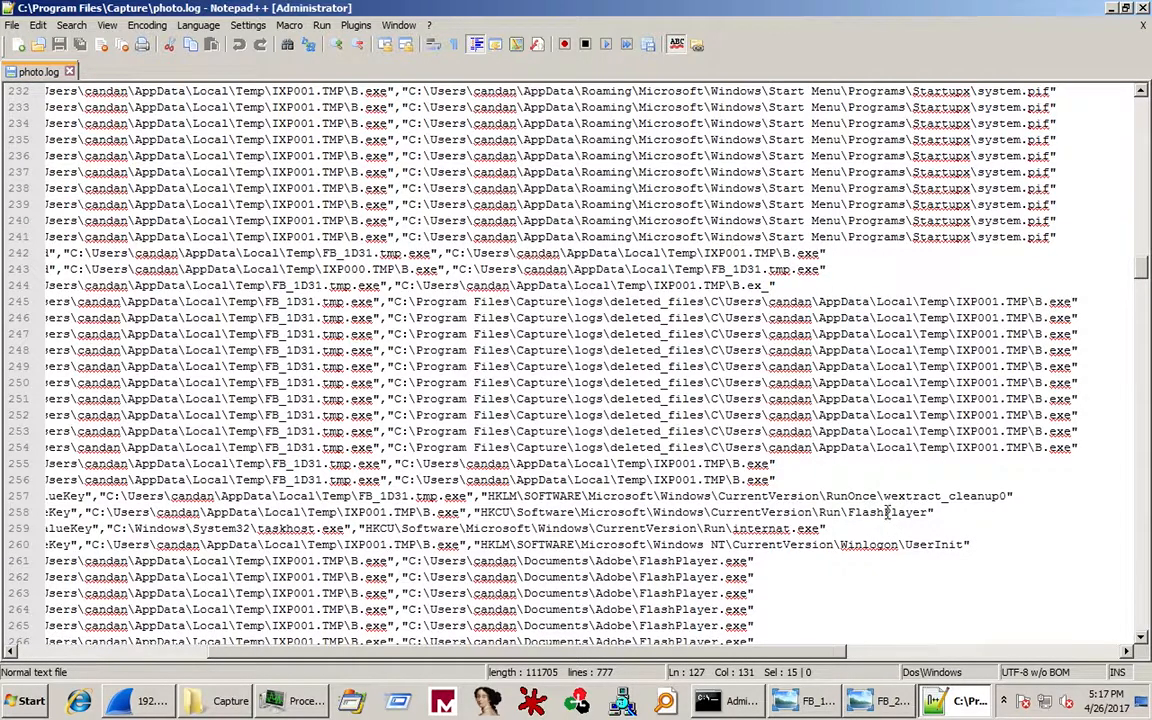
# Mark the CurrentVersion\Run\FlashPlayer key on line 258 and highlight every FlashPlayer occurrence.
pyautogui.moveTo(705, 512); pyautogui.dragTo(934, 512)
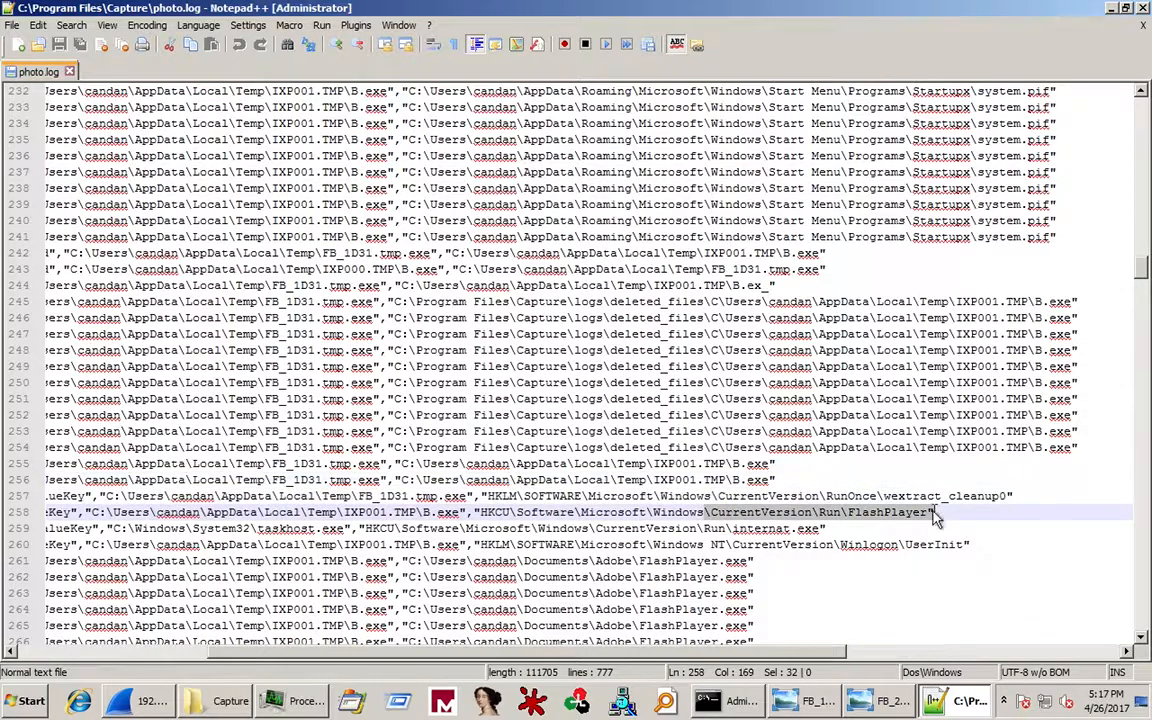
pyautogui.moveTo(711, 533); pyautogui.dragTo(811, 529)
pyautogui.doubleClick(869, 512)
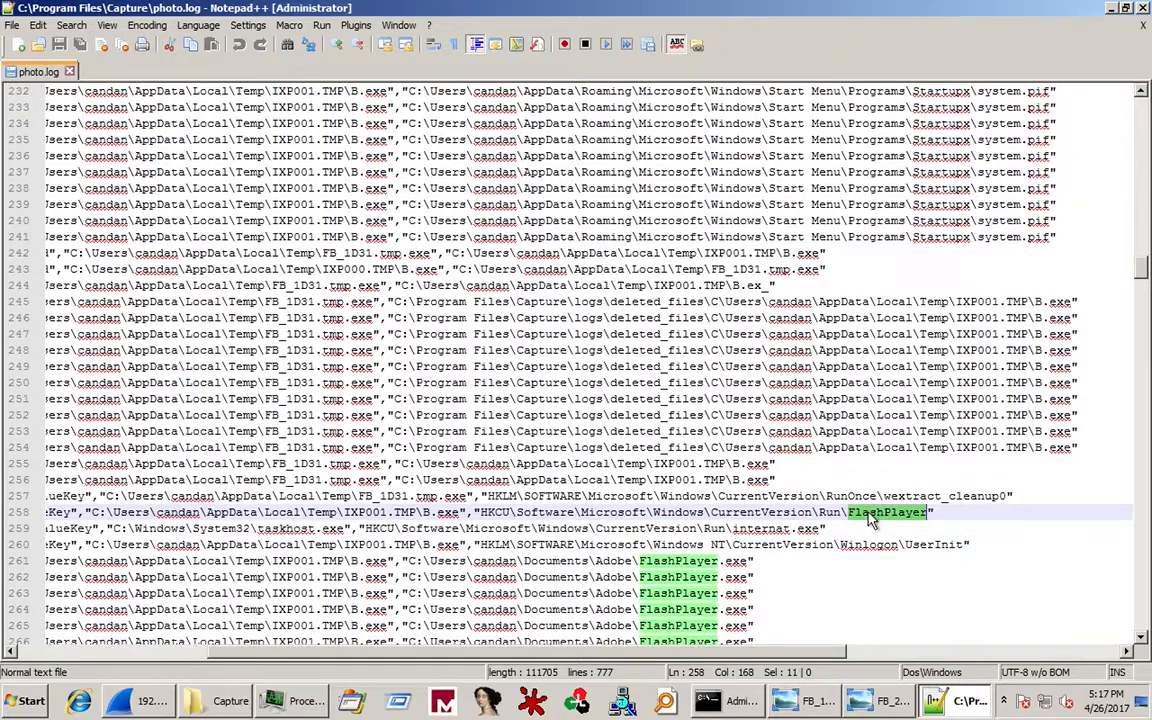
pyautogui.scroll(-4, 868, 515)
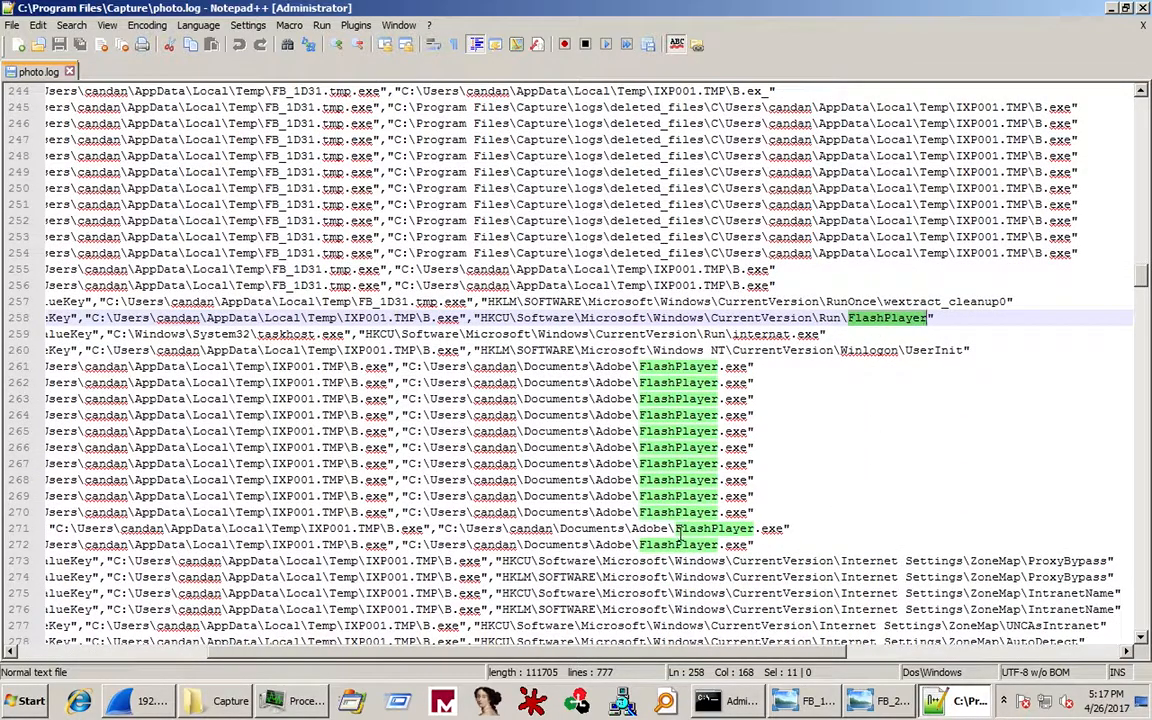
pyautogui.scroll(-4, 679, 535)
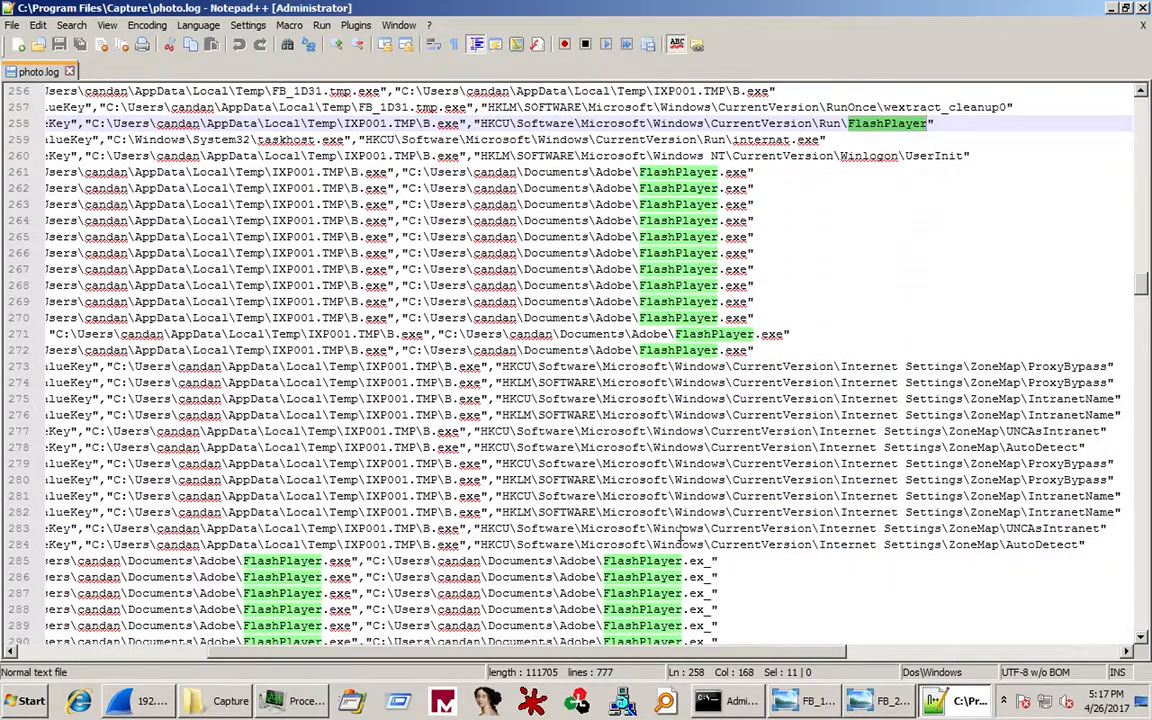
pyautogui.scroll(-10, 678, 530)
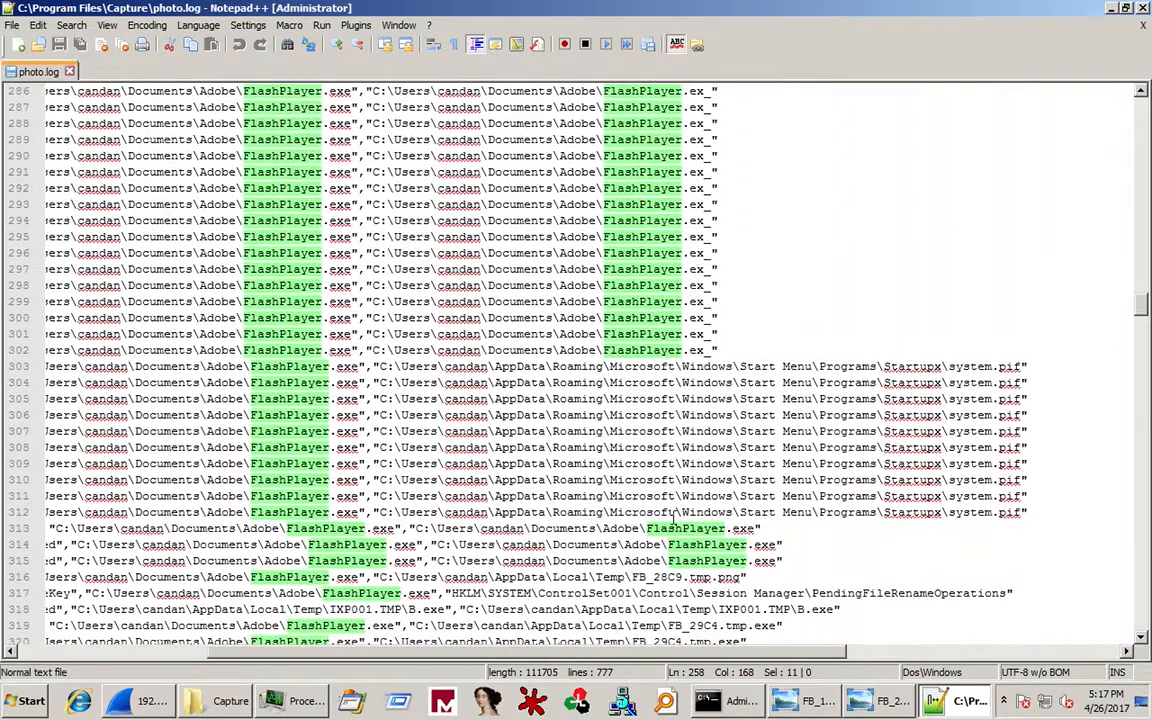
pyautogui.scroll(-12, 676, 519)
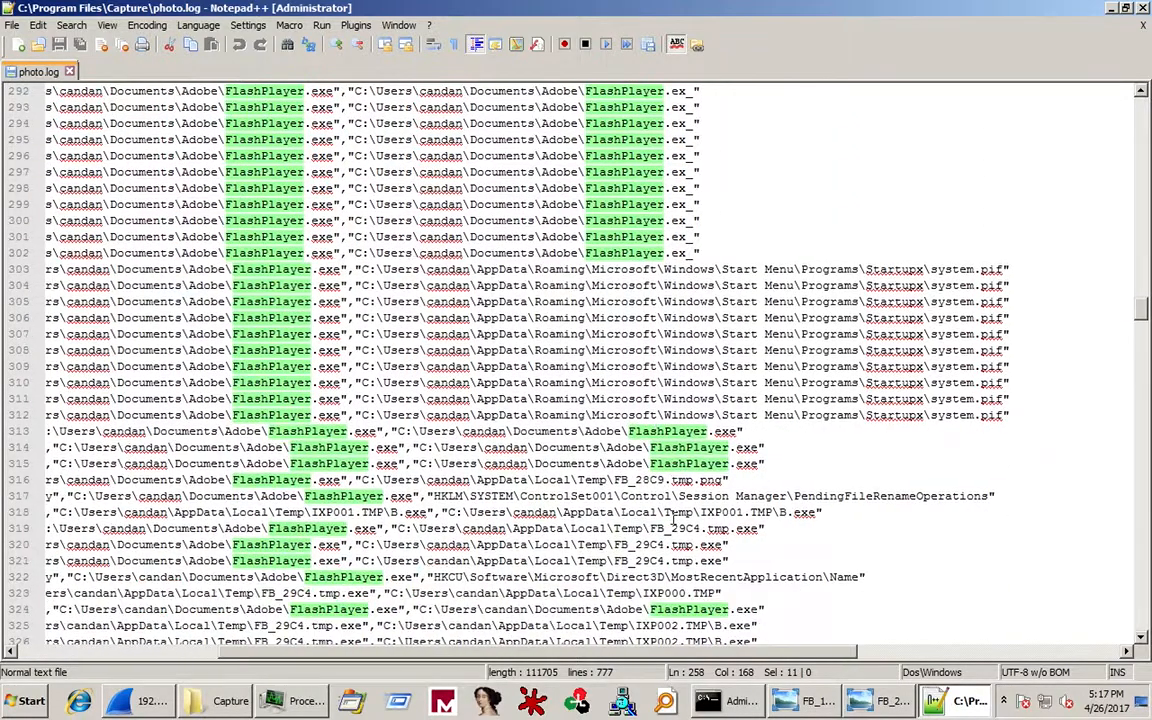
# Scroll to line 477, where B.exe writes dclogs\2017-04-26-4.dc.
pyautogui.scroll(2, 676, 517)
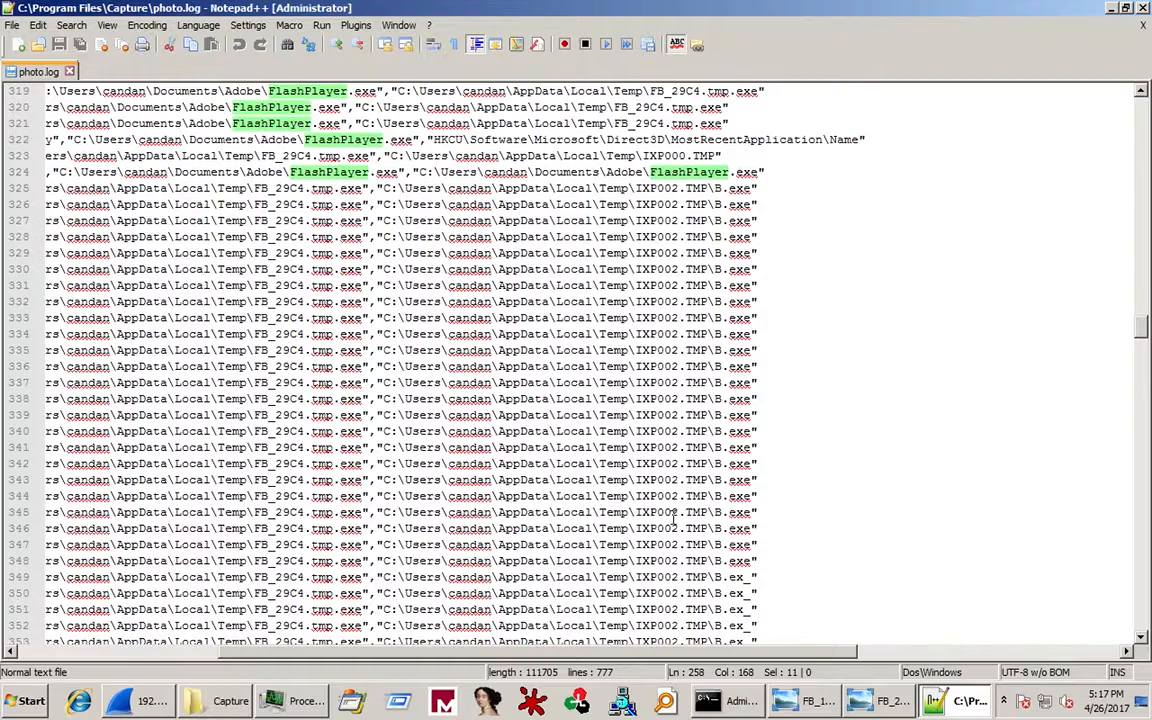
pyautogui.scroll(2, 676, 517)
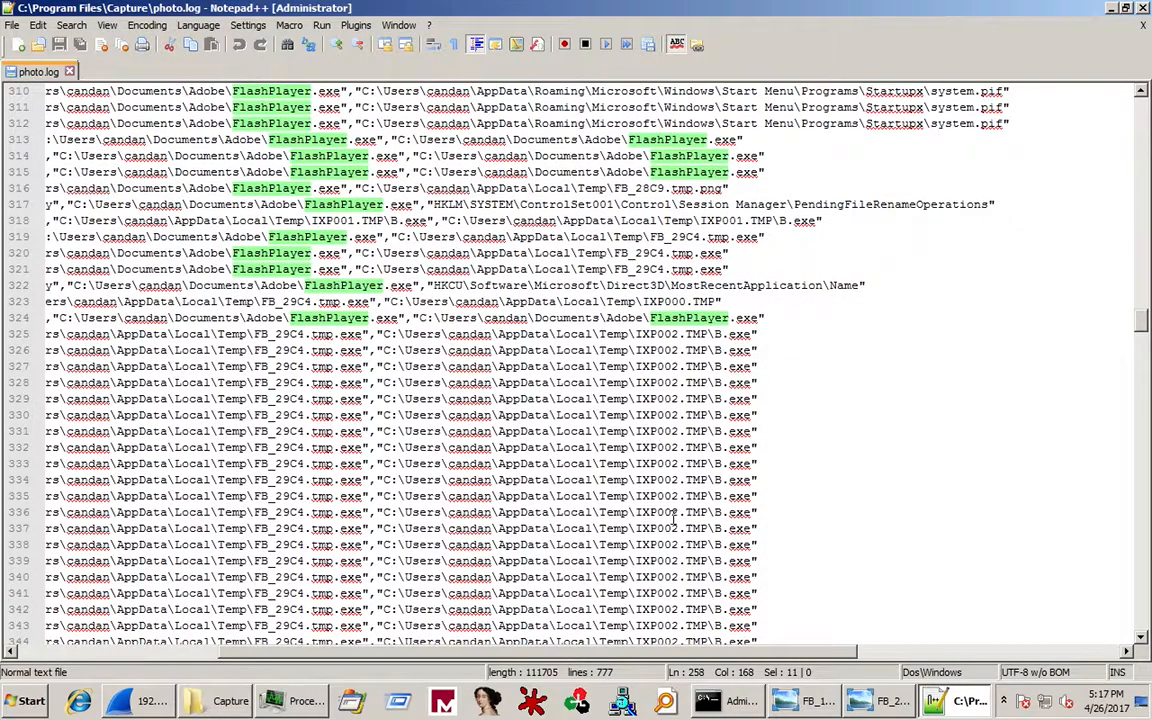
pyautogui.scroll(-18, 676, 517)
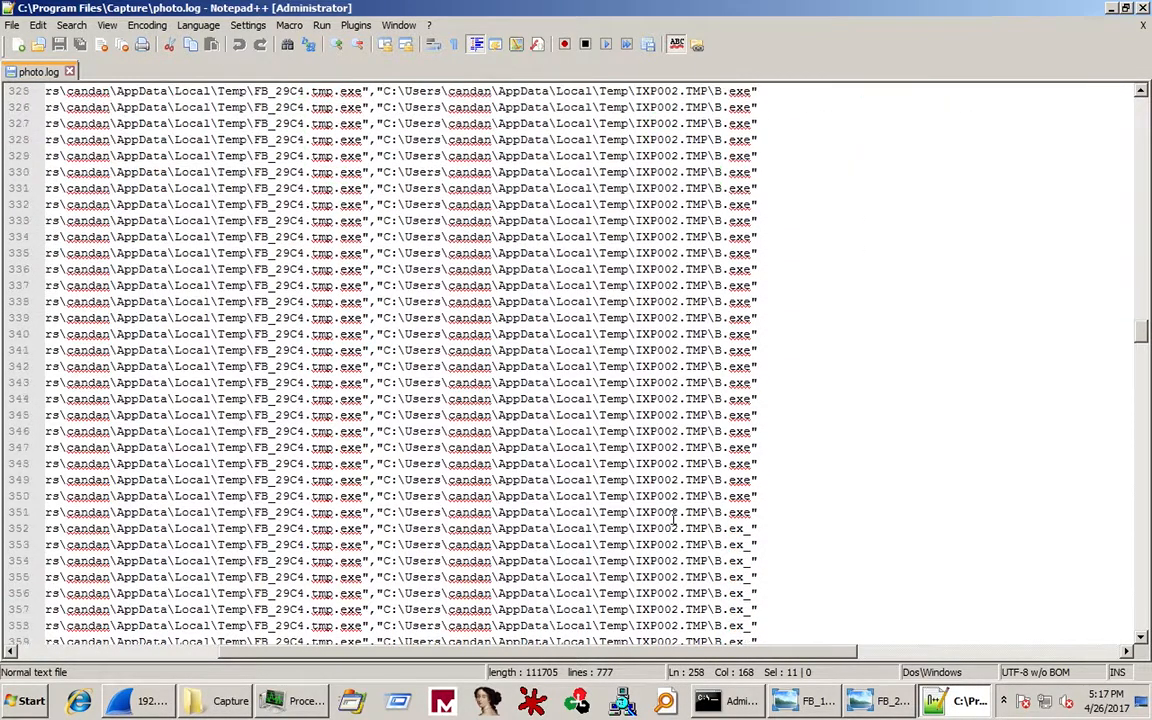
pyautogui.scroll(-1, 676, 517)
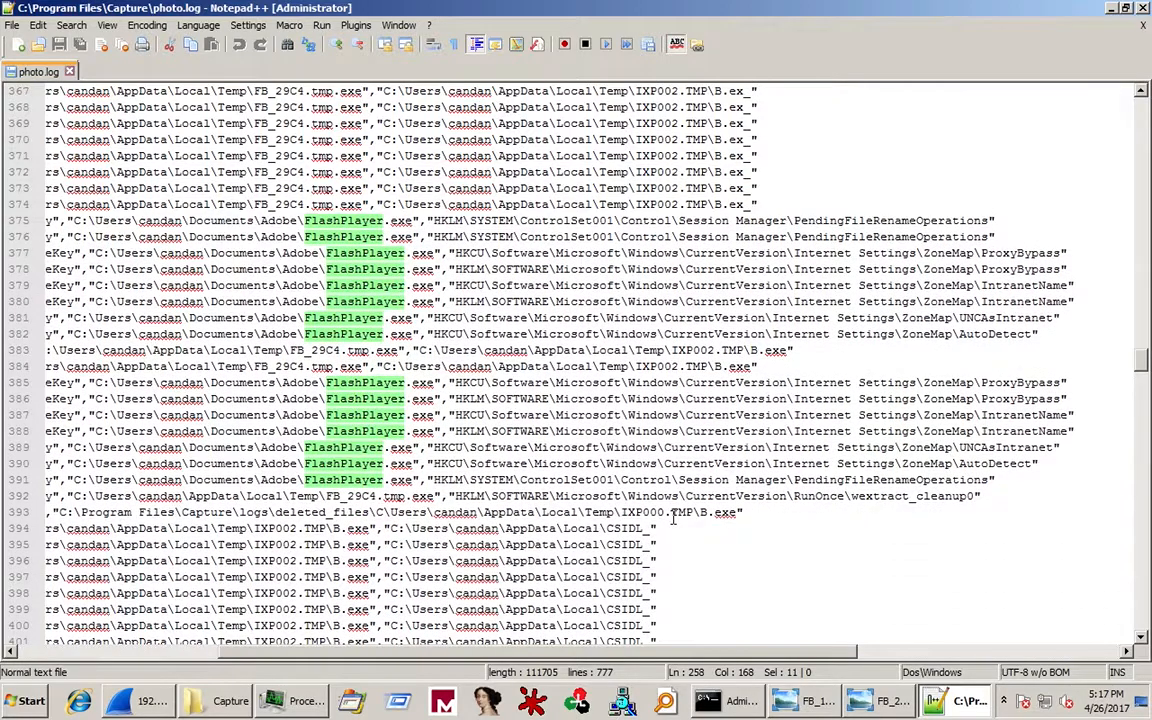
pyautogui.scroll(-3, 673, 517)
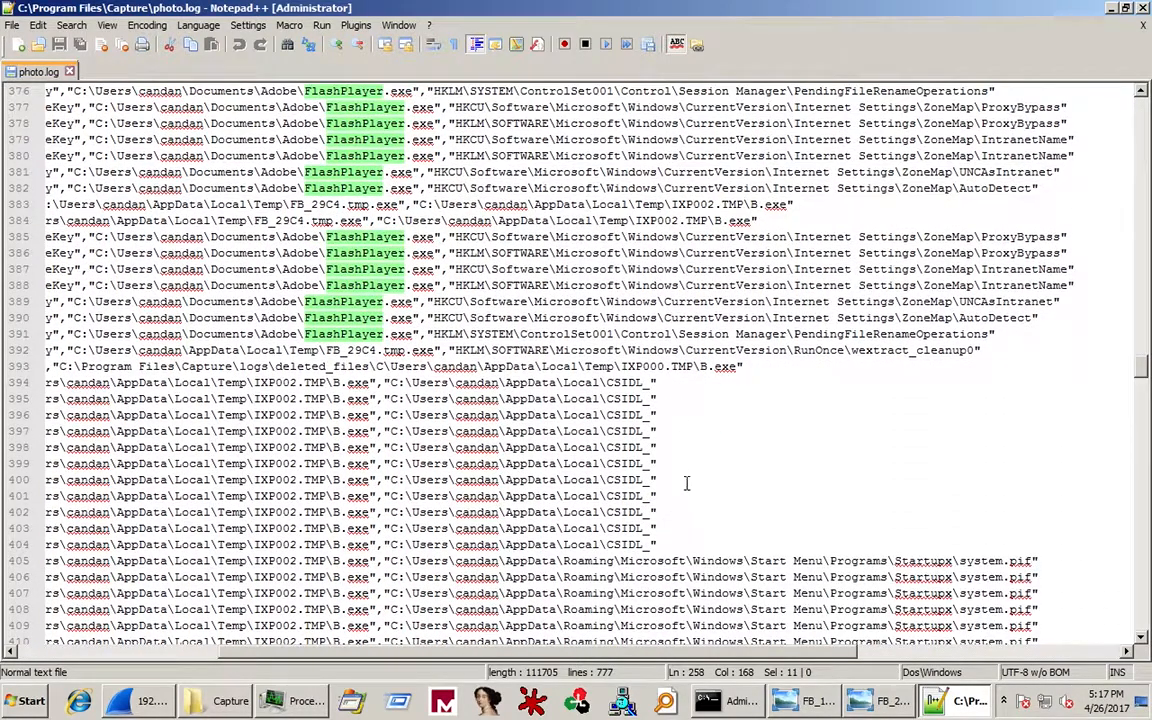
pyautogui.scroll(-6, 694, 478)
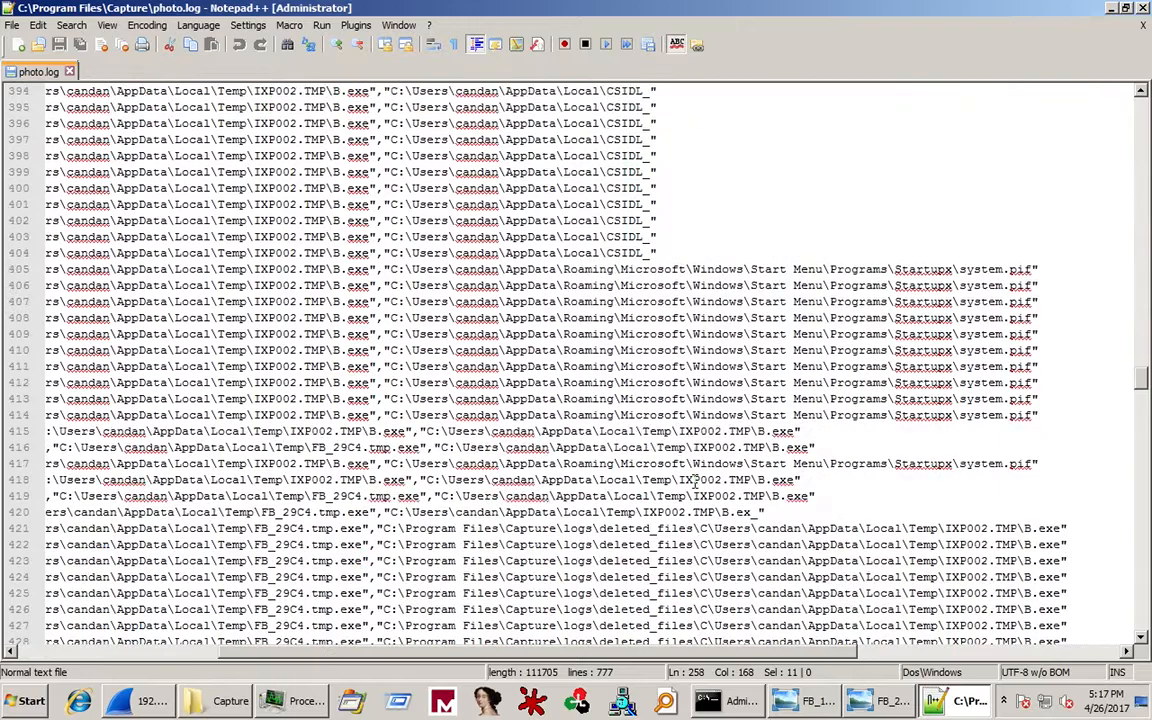
pyautogui.scroll(-9, 694, 480)
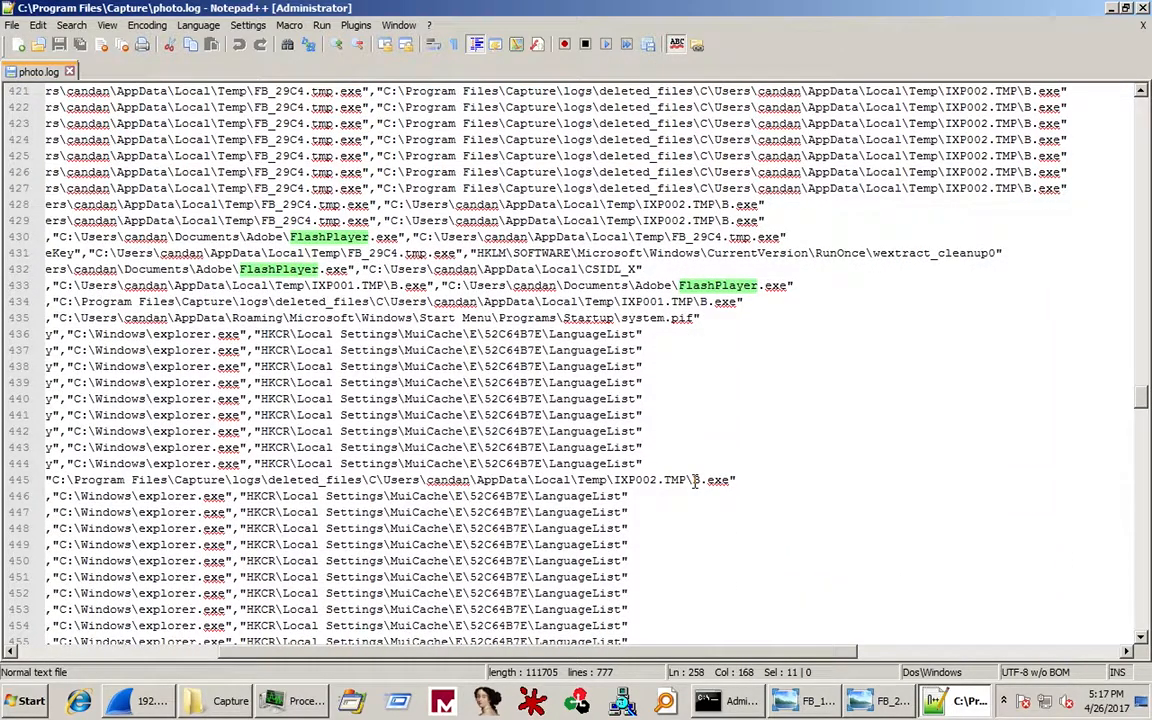
pyautogui.scroll(-16, 694, 481)
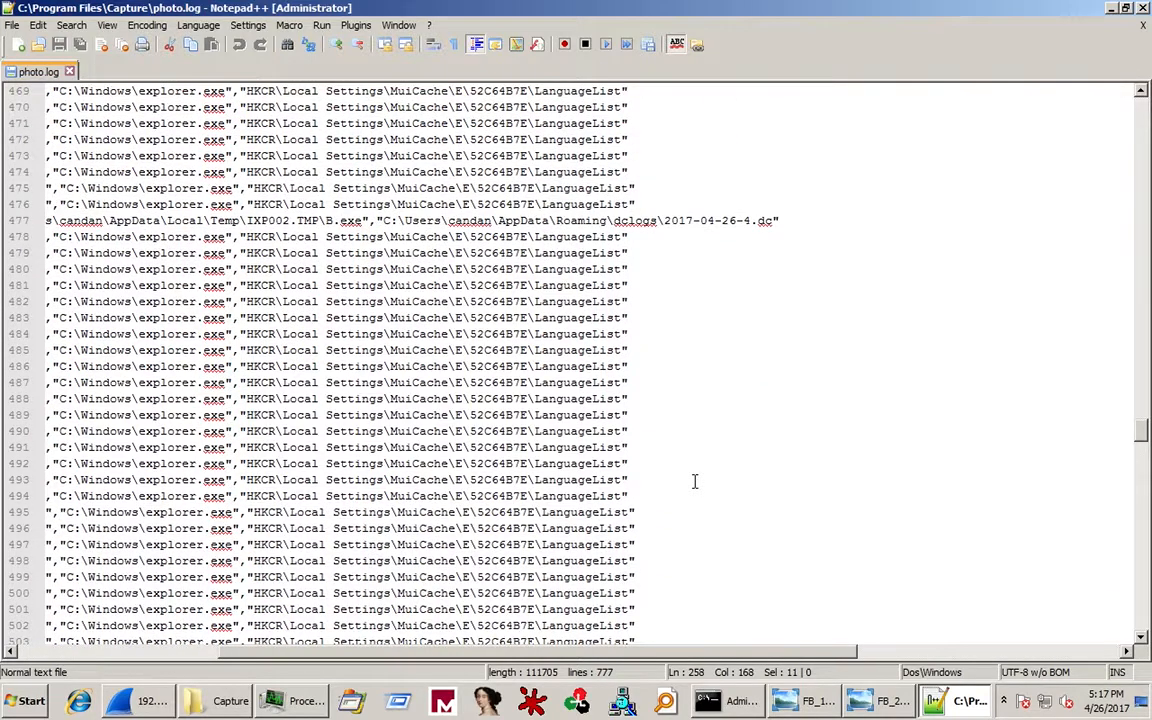
pyautogui.scroll(3, 694, 481)
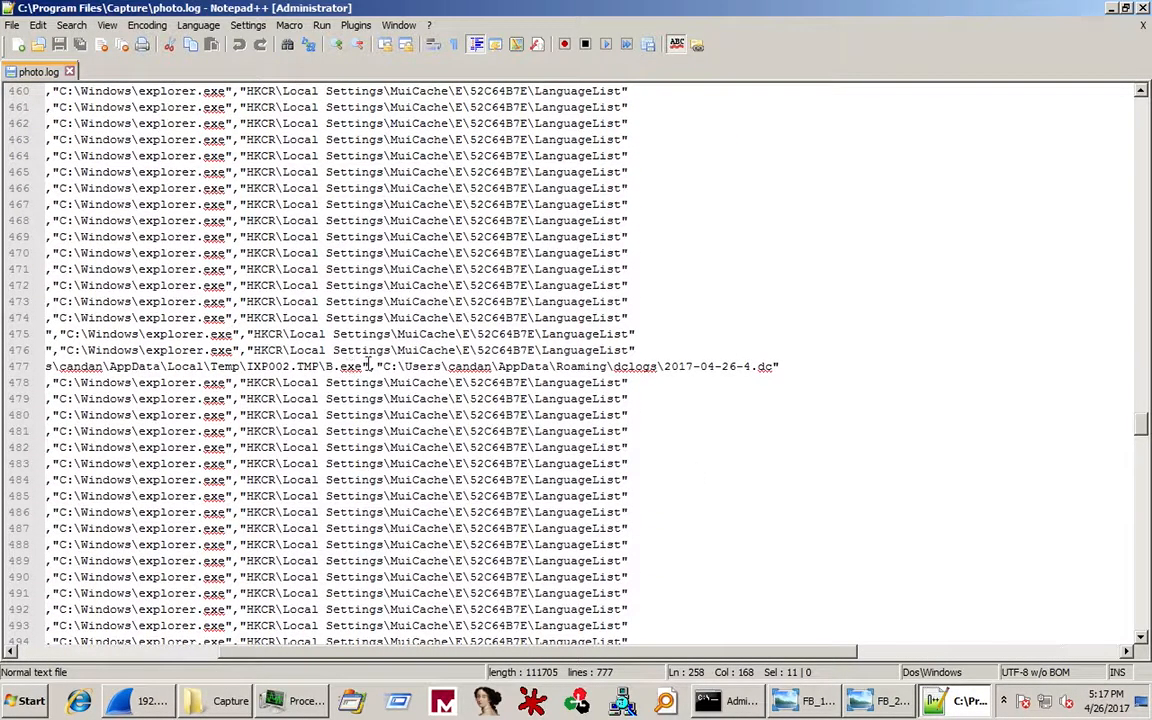
# Select and copy the dclogs folder path from line 477 of photo.log.
pyautogui.moveTo(381, 367); pyautogui.dragTo(775, 363)
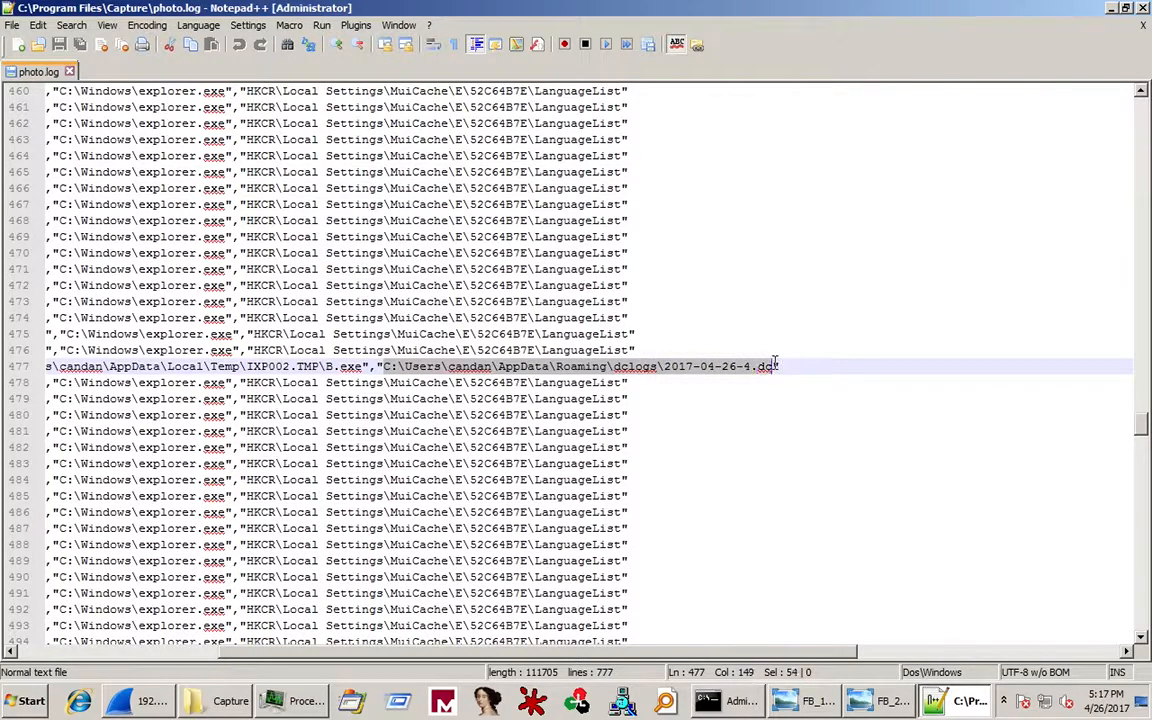
pyautogui.click(664, 367)
pyautogui.moveTo(664, 367); pyautogui.dragTo(387, 372)
pyautogui.hotkey('ctrl', 'c')
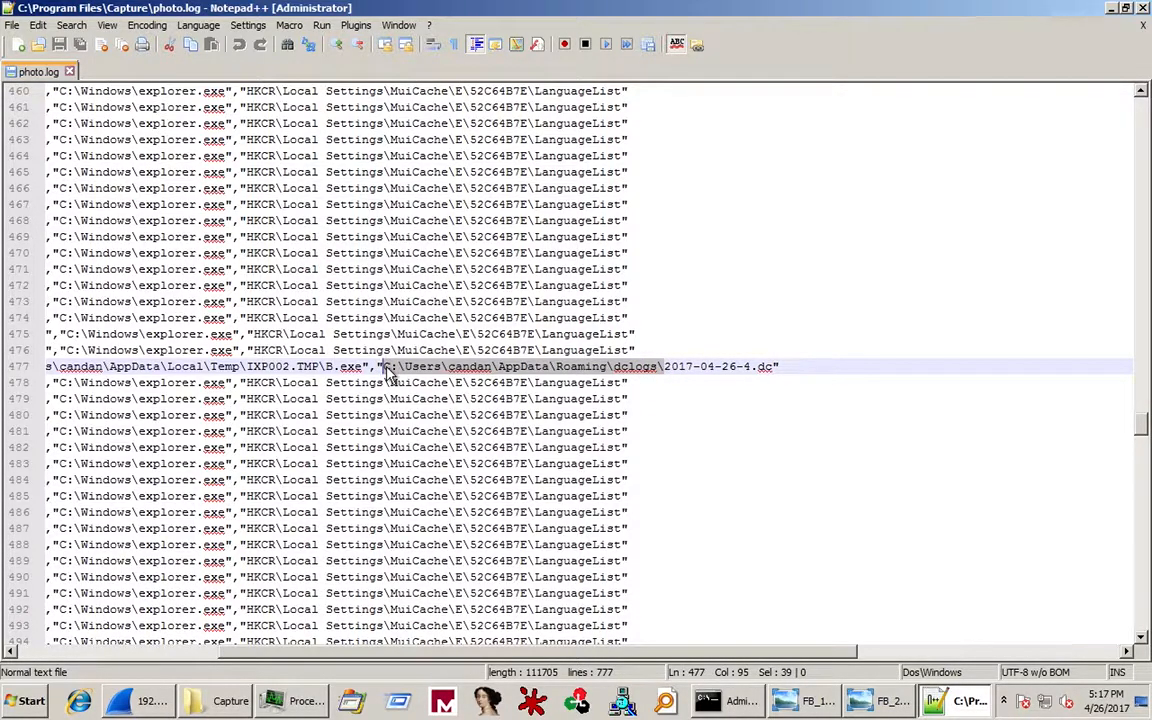
# Open the dclogs folder via the Run box and open 2017-04-26-4.dc in Notepad++.
pyautogui.click(26, 700)
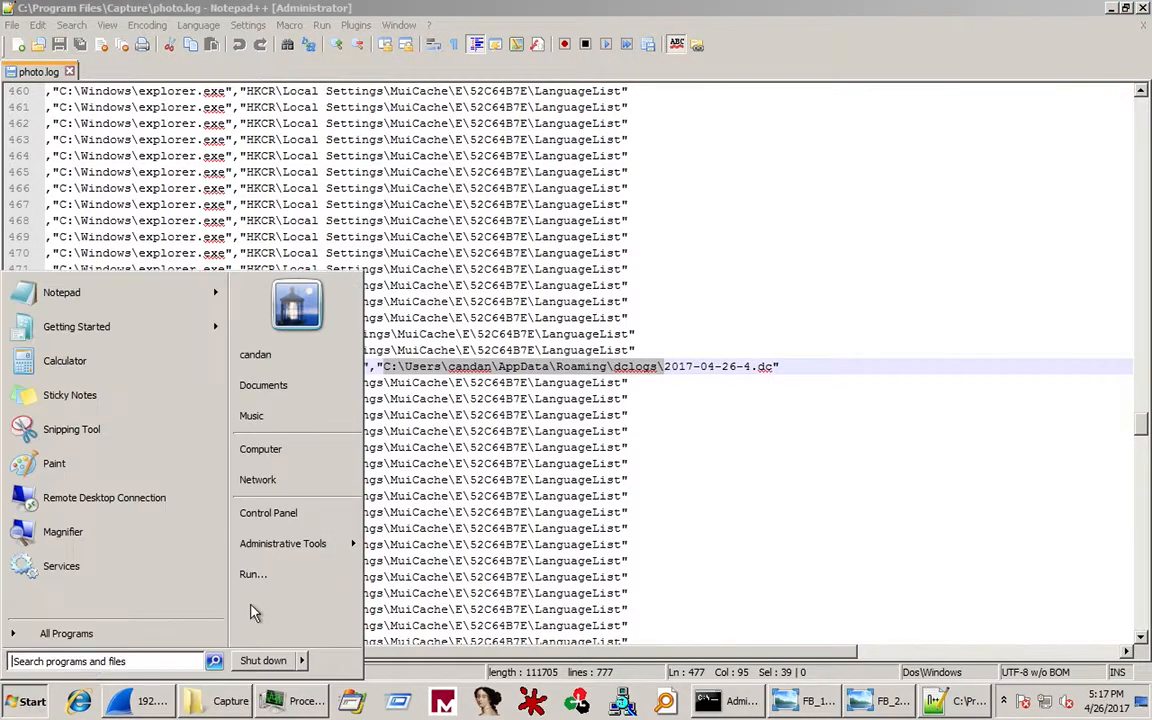
pyautogui.click(290, 575)
pyautogui.hotkey('ctrl', 'v')
pyautogui.press('Return')
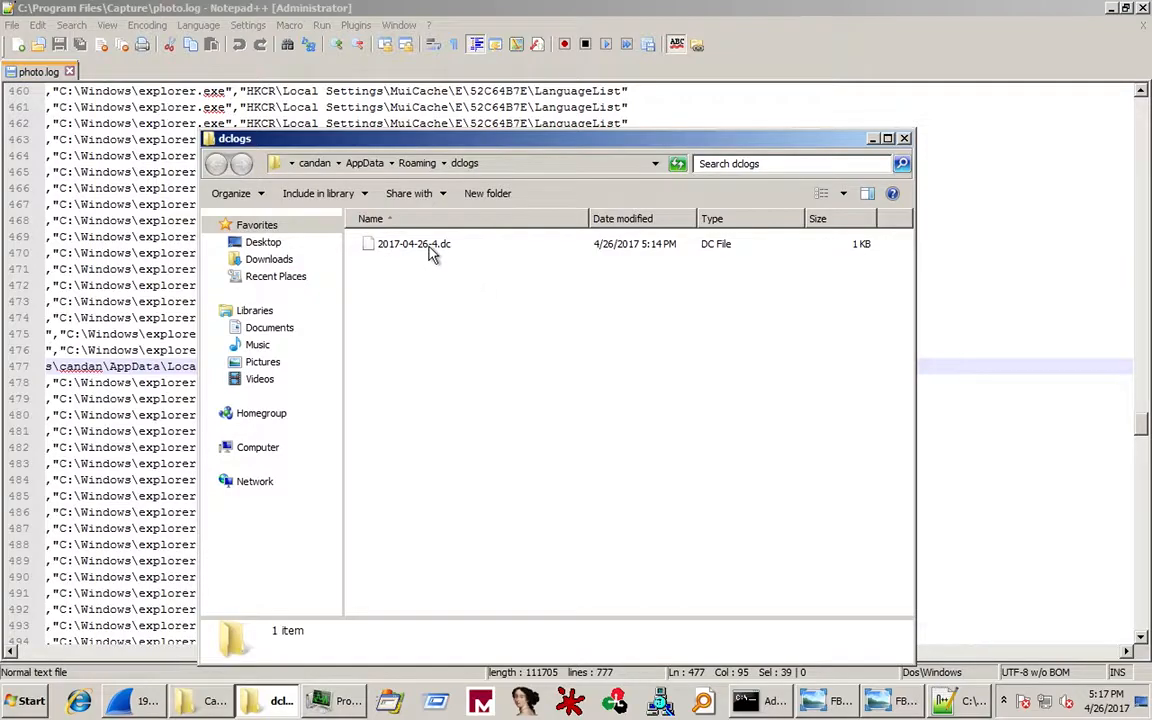
pyautogui.rightClick(431, 247)
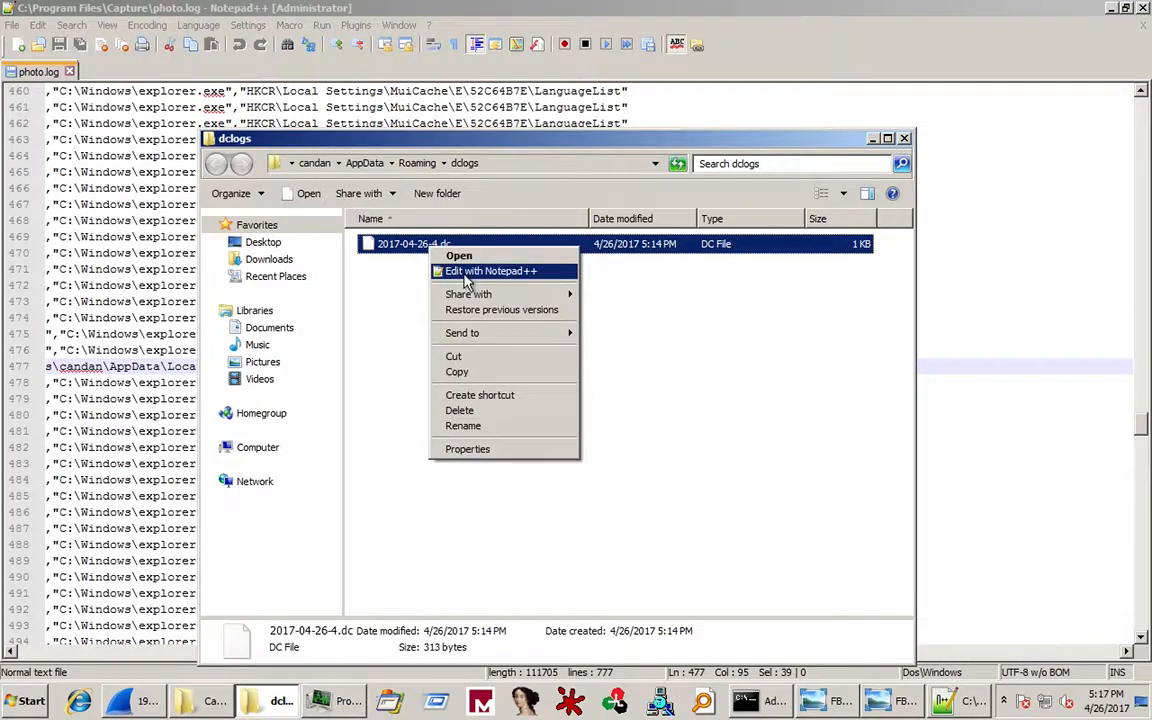
pyautogui.click(466, 275)
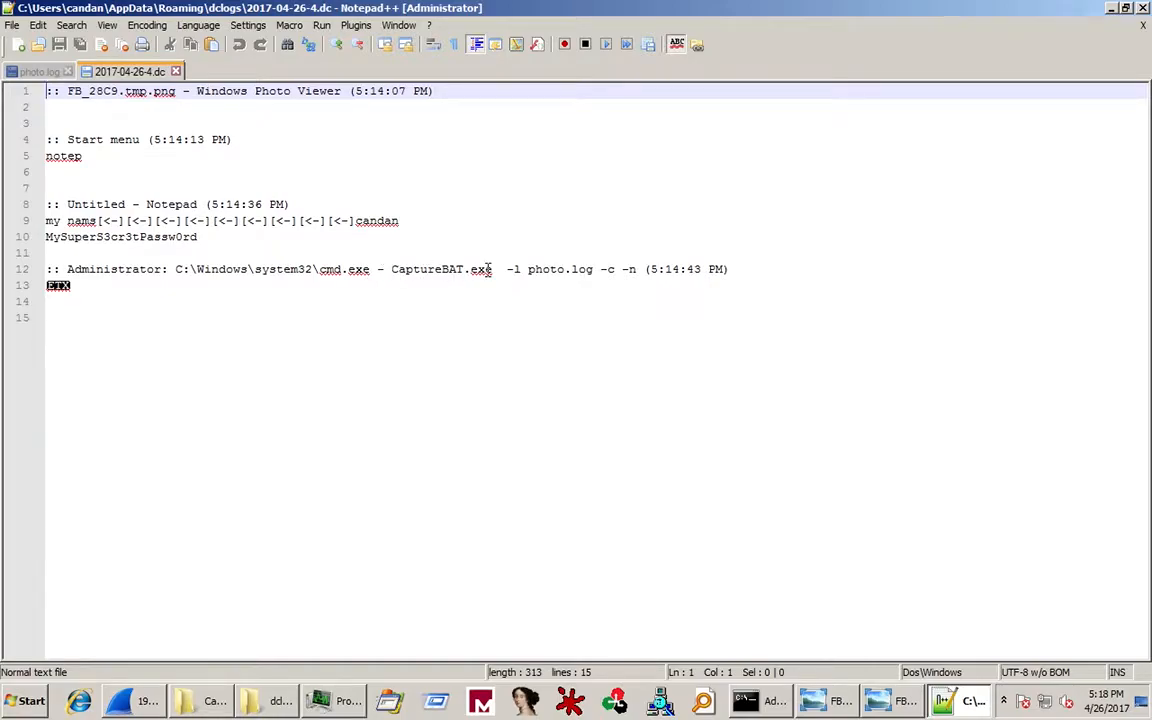
pyautogui.moveTo(636, 269); pyautogui.dragTo(200, 286)
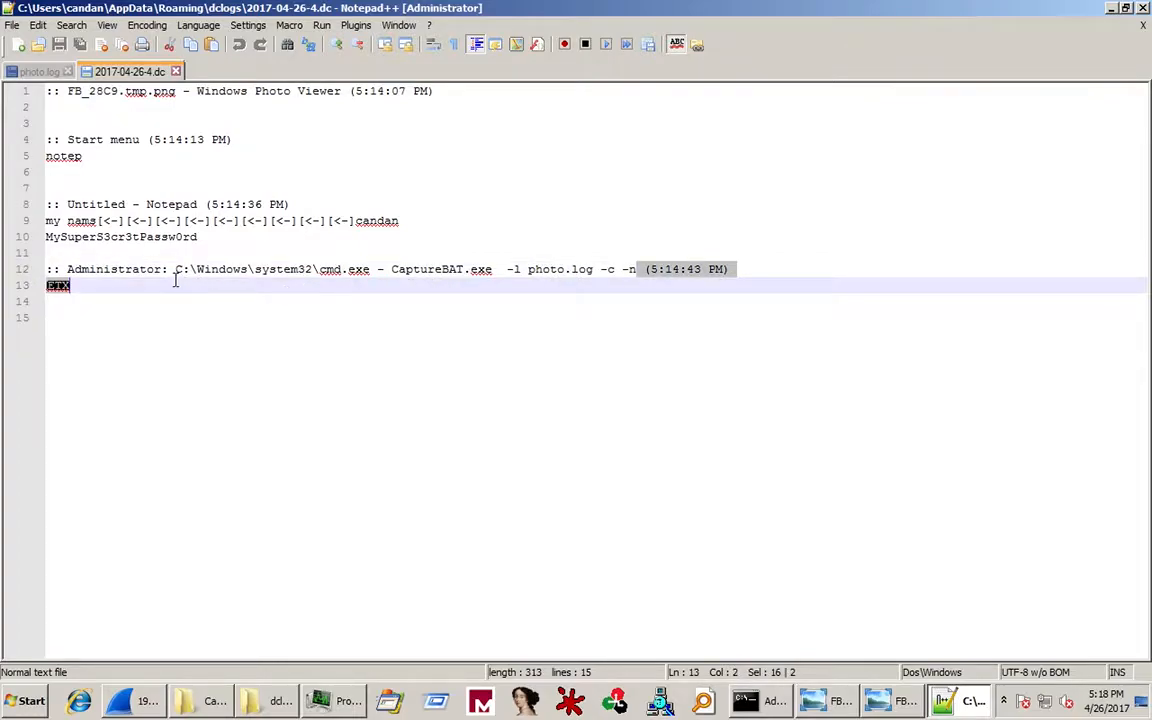
pyautogui.doubleClick(262, 270)
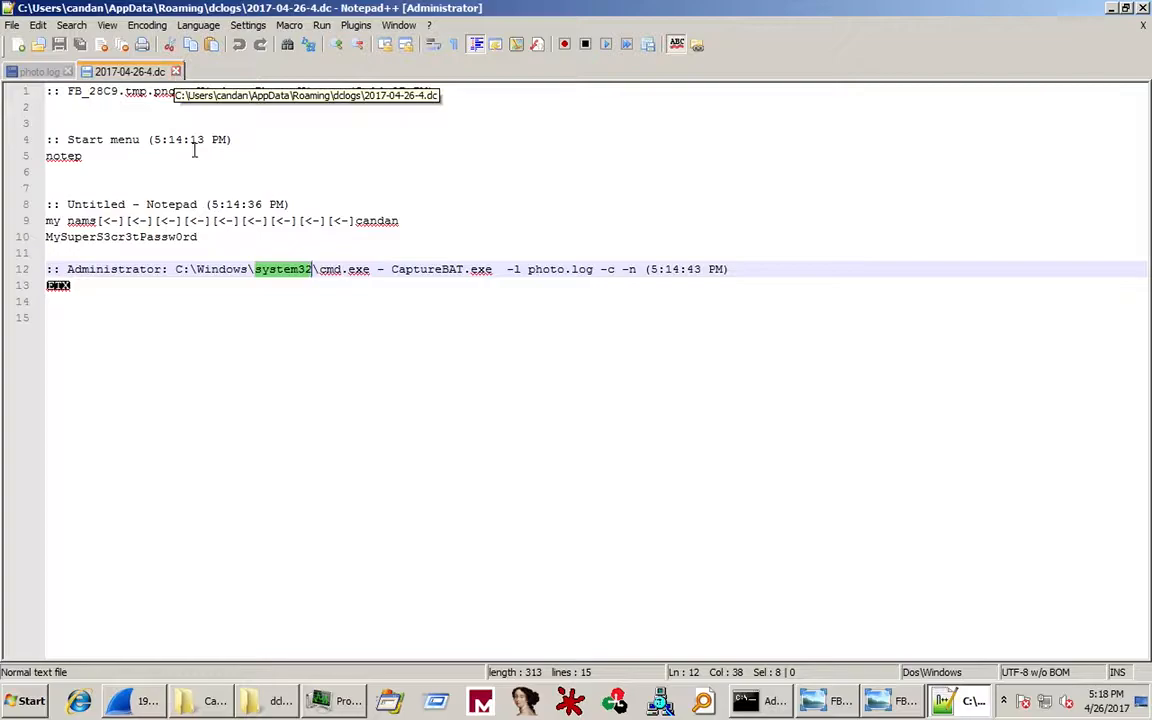
pyautogui.moveTo(280, 703)
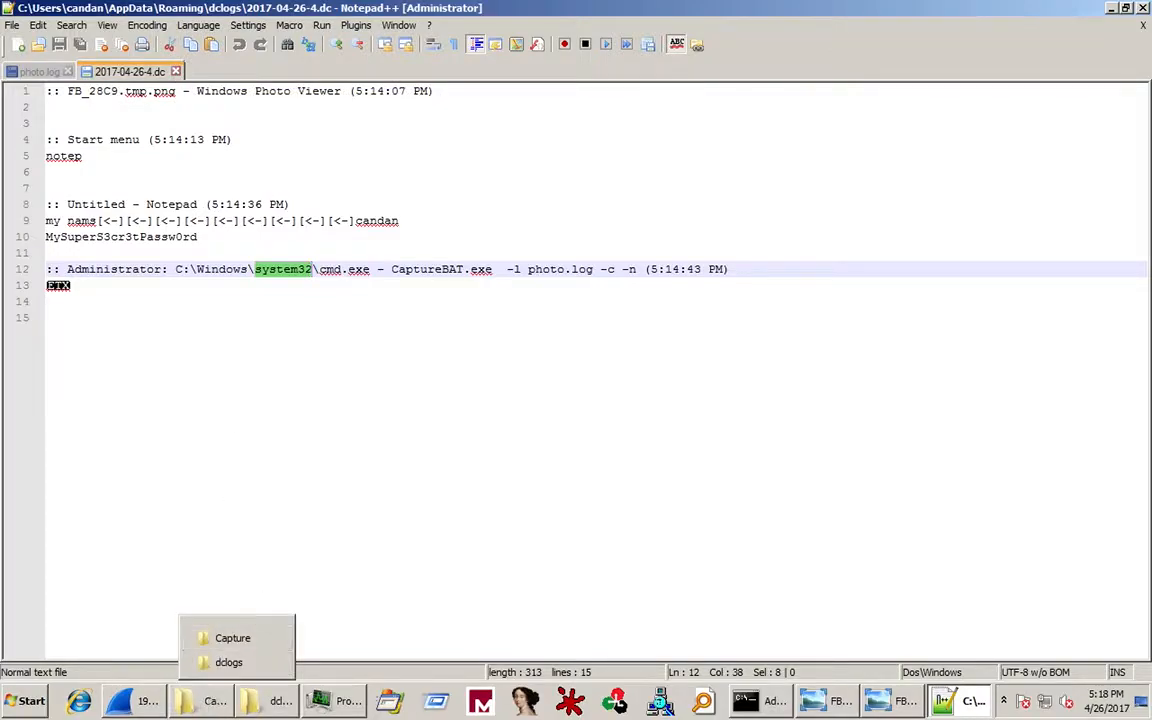
# Scroll photo.log to its final line 777, then move to the REMnux VM running INetSim.
pyautogui.click(30, 71)
pyautogui.scroll(-20, 219, 325)
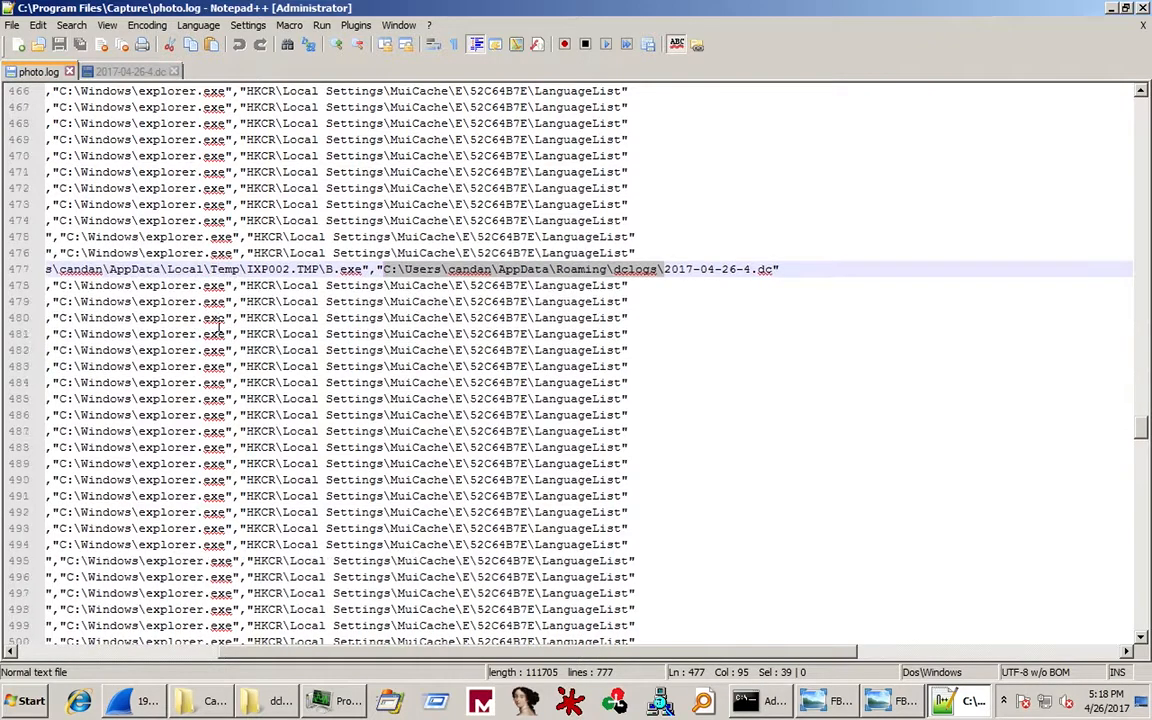
pyautogui.scroll(-20, 219, 325)
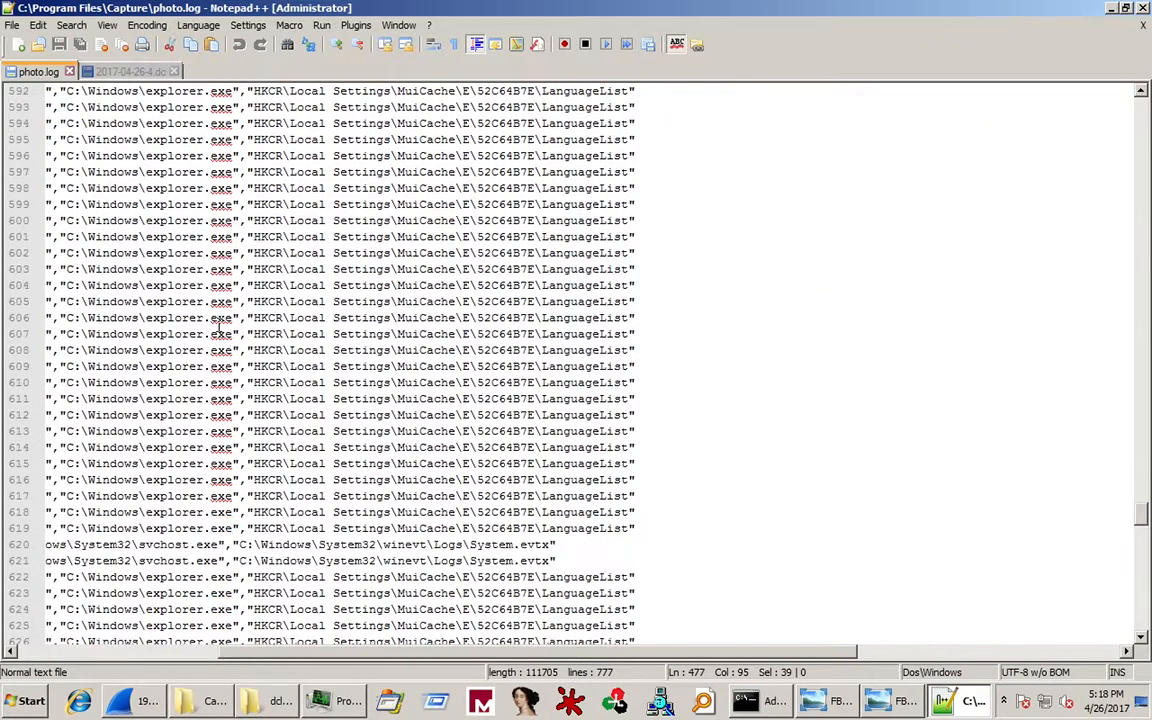
pyautogui.scroll(-14, 219, 325)
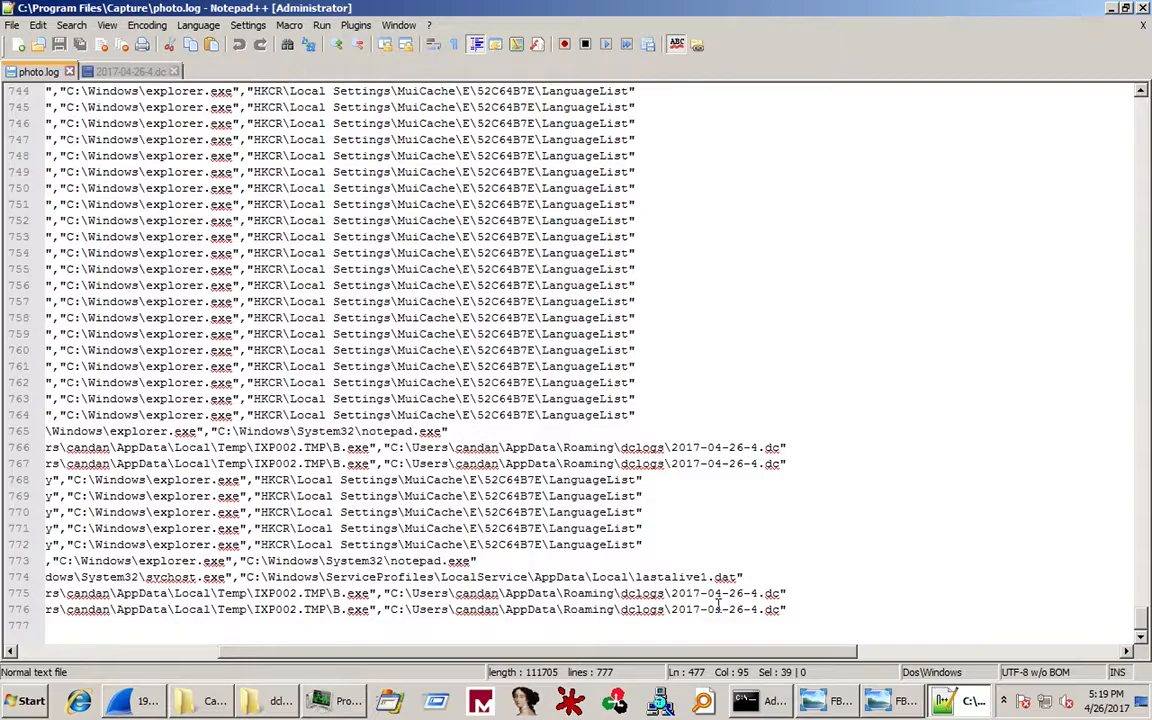
pyautogui.hotkey('ctrl', 'Left')
pyautogui.hotkey('ctrl', 'Left')
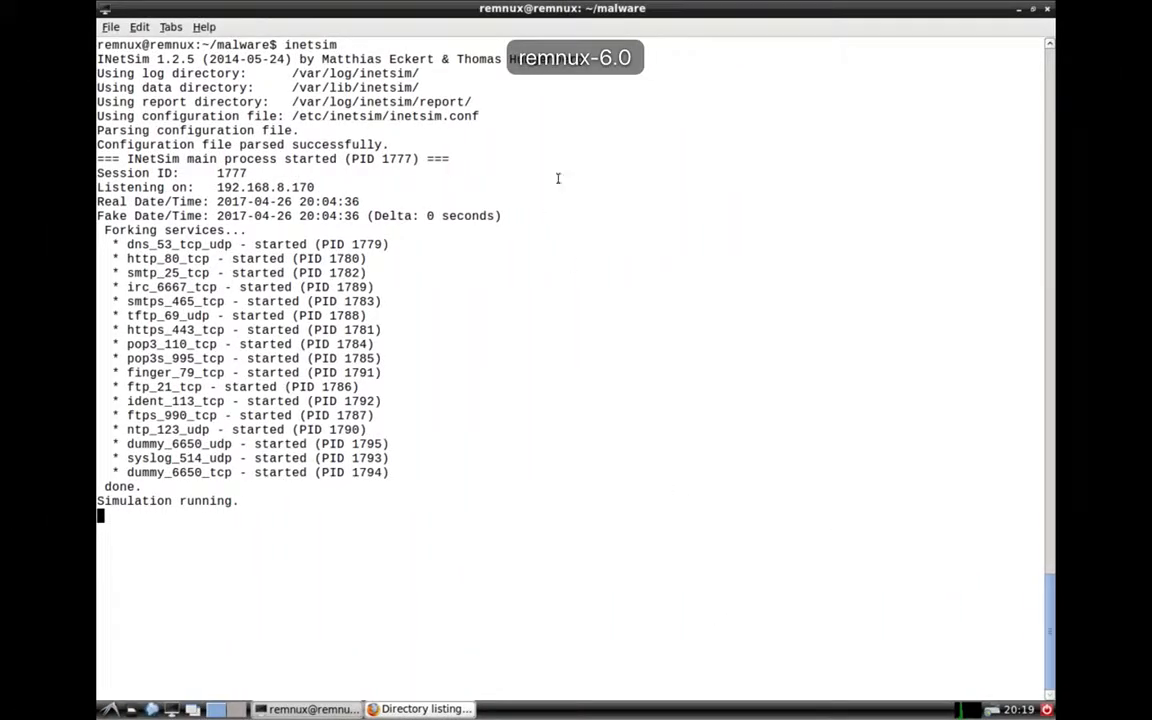
# Run ifconfig in a new REMnux terminal tab to confirm the 192.168.8.170 address.
pyautogui.hotkey('ctrl', 'shift', 't')
pyautogui.write('ifconfig')
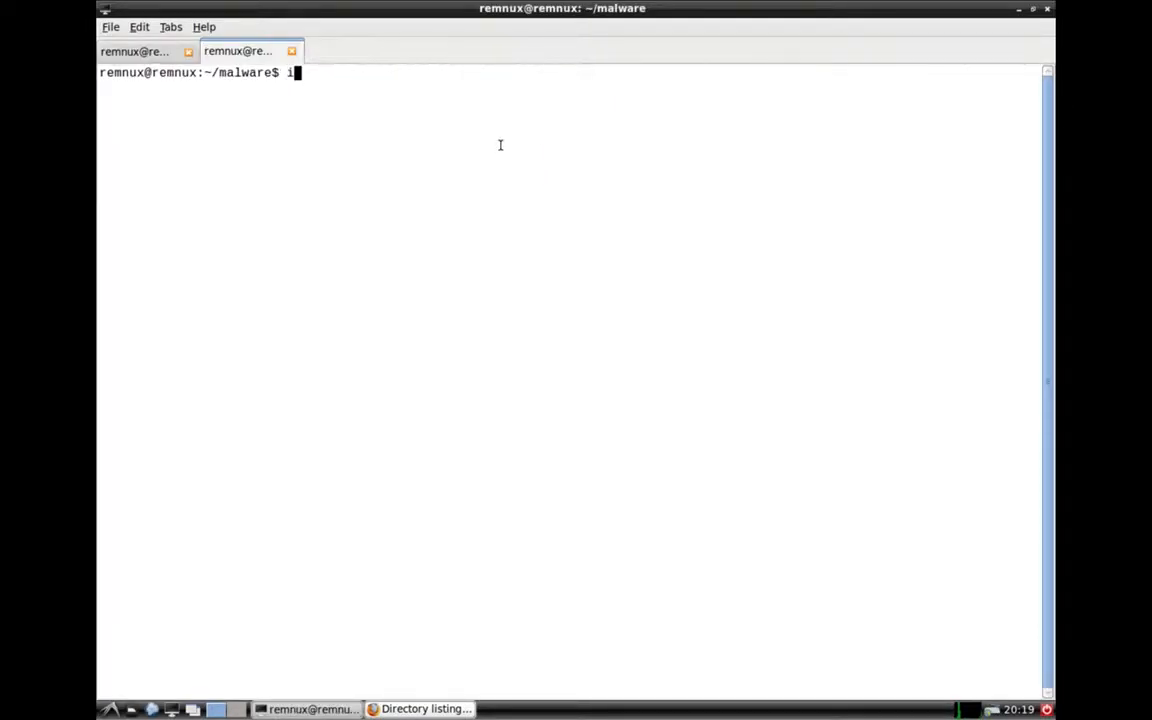
pyautogui.press('Return')
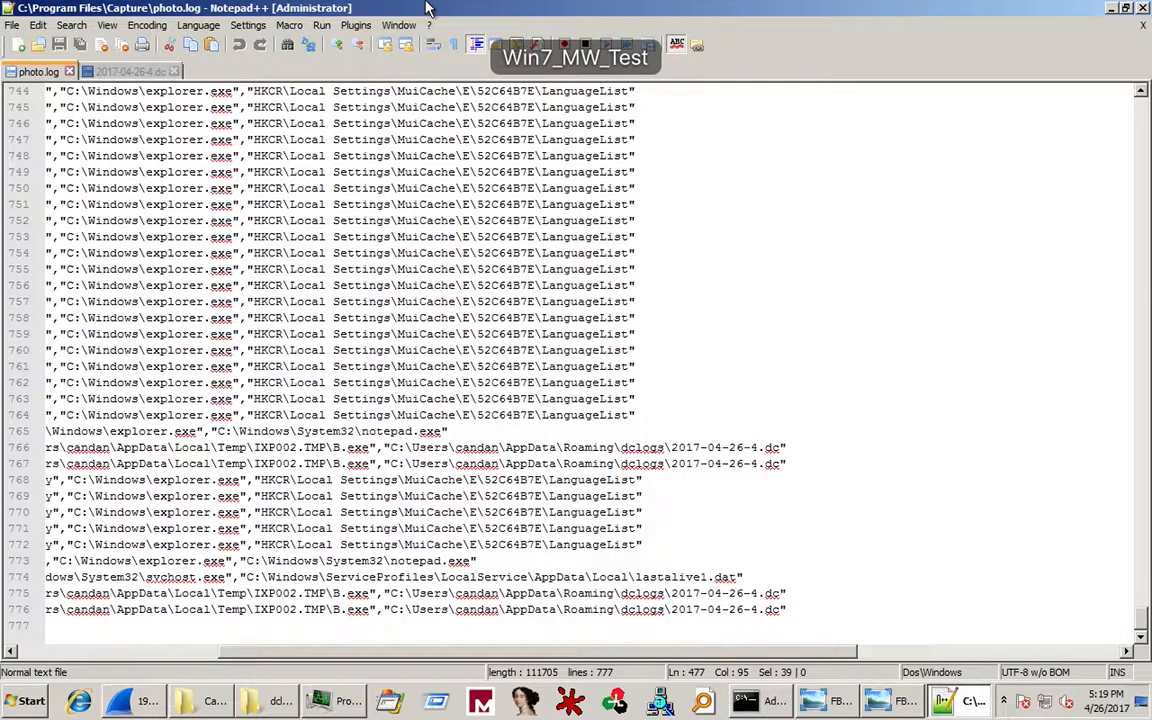
# Restore the Windows 7 VM to its Win7_MW_Test snapshot, discarding the current infected state.
pyautogui.moveTo(400, 6)
pyautogui.click(310, 10)
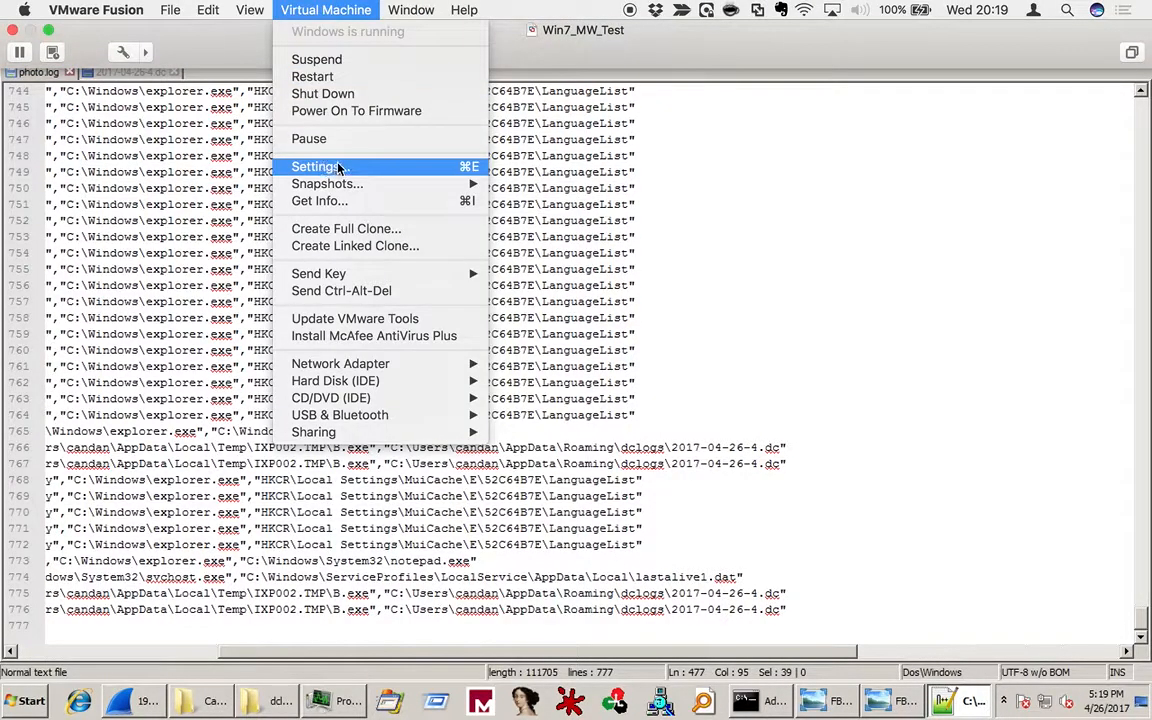
pyautogui.moveTo(330, 184)
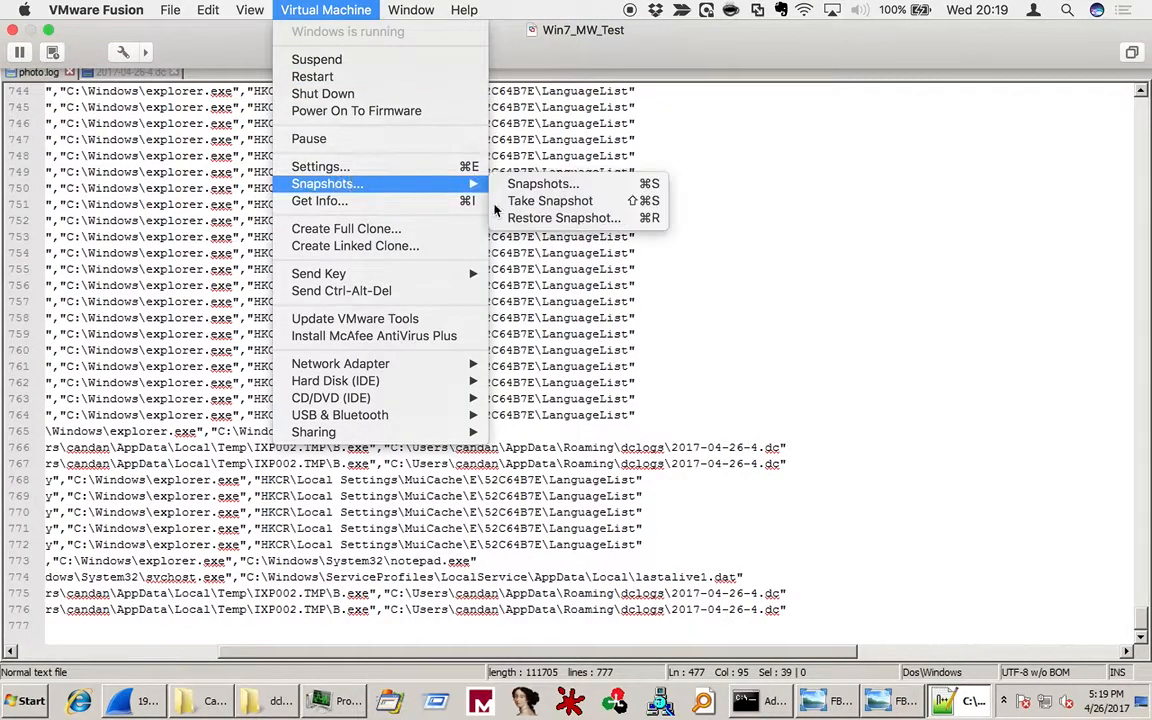
pyautogui.click(558, 220)
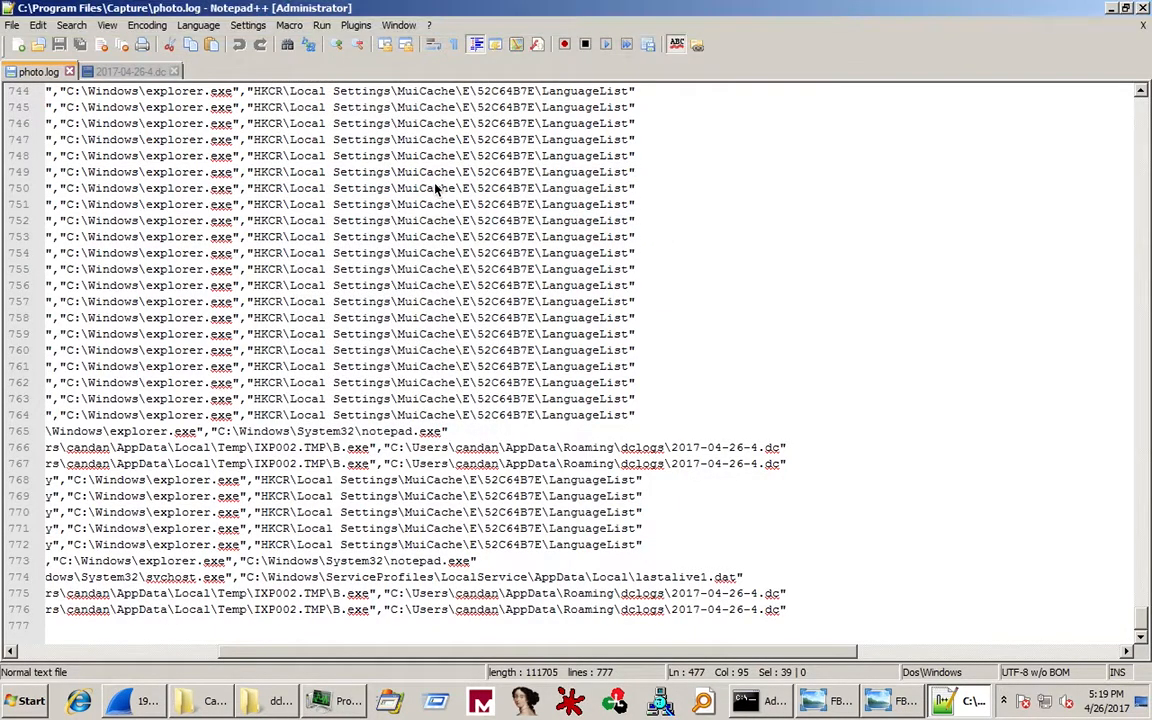
pyautogui.click(548, 146)
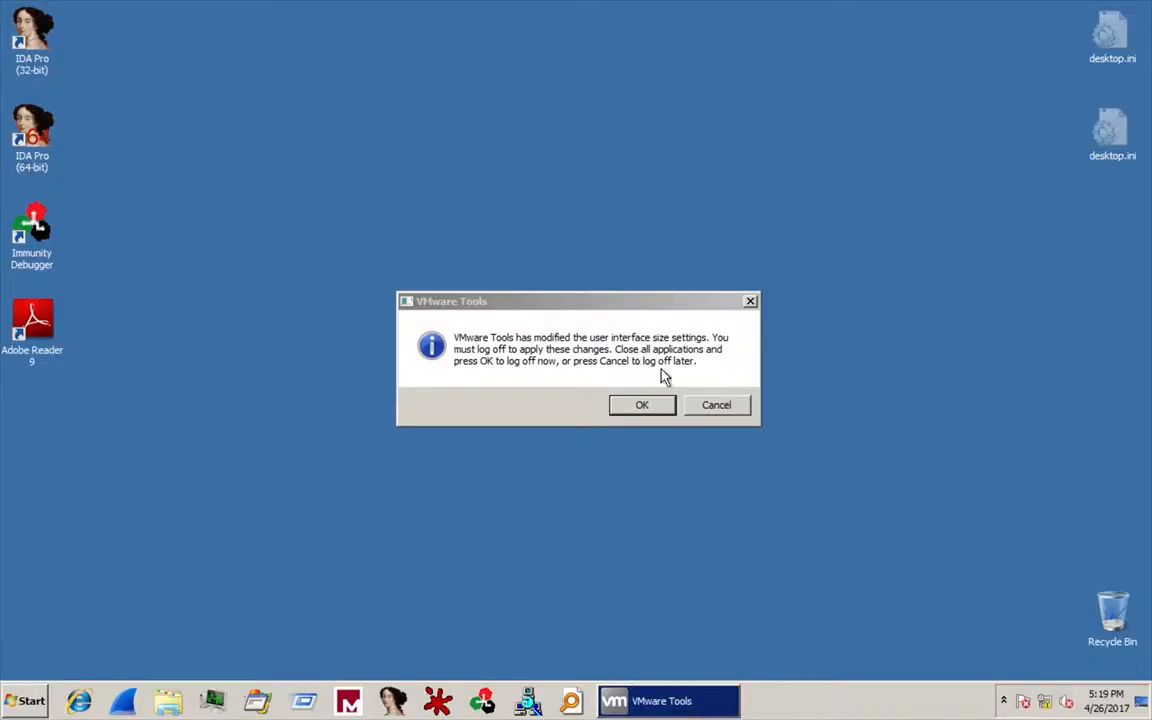
# Postpone the VMware Tools log-off and turn off full Retina resolution in the VM's Display settings.
pyautogui.click(699, 402)
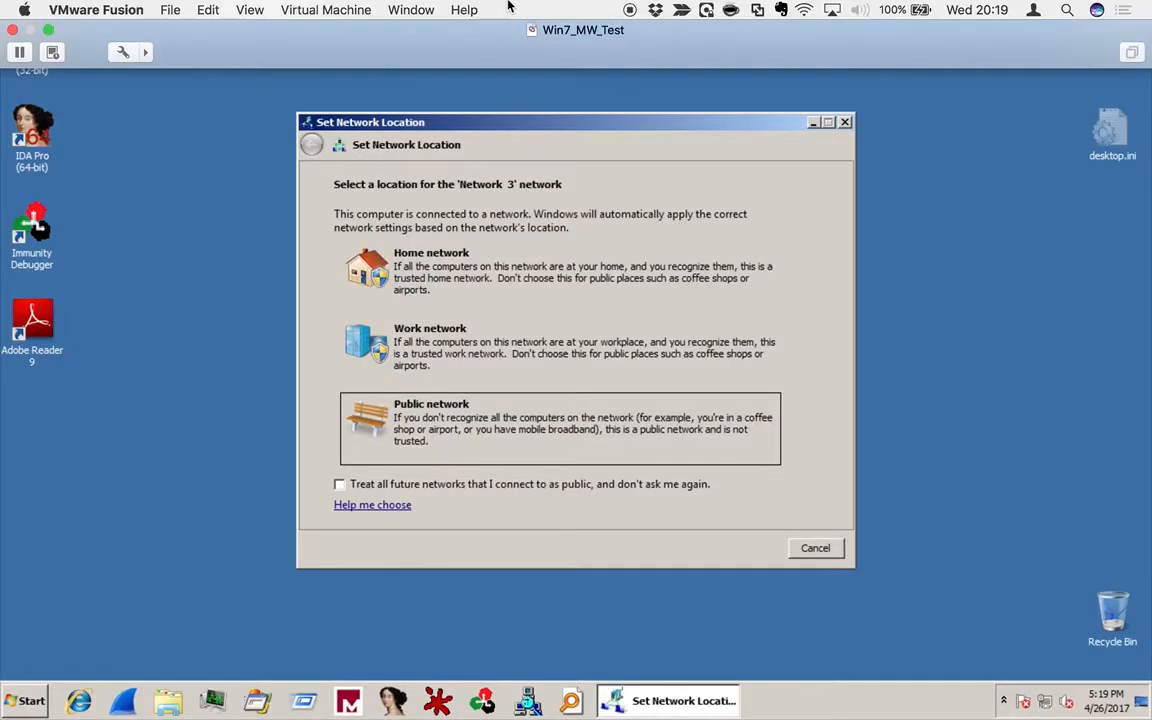
pyautogui.click(293, 9)
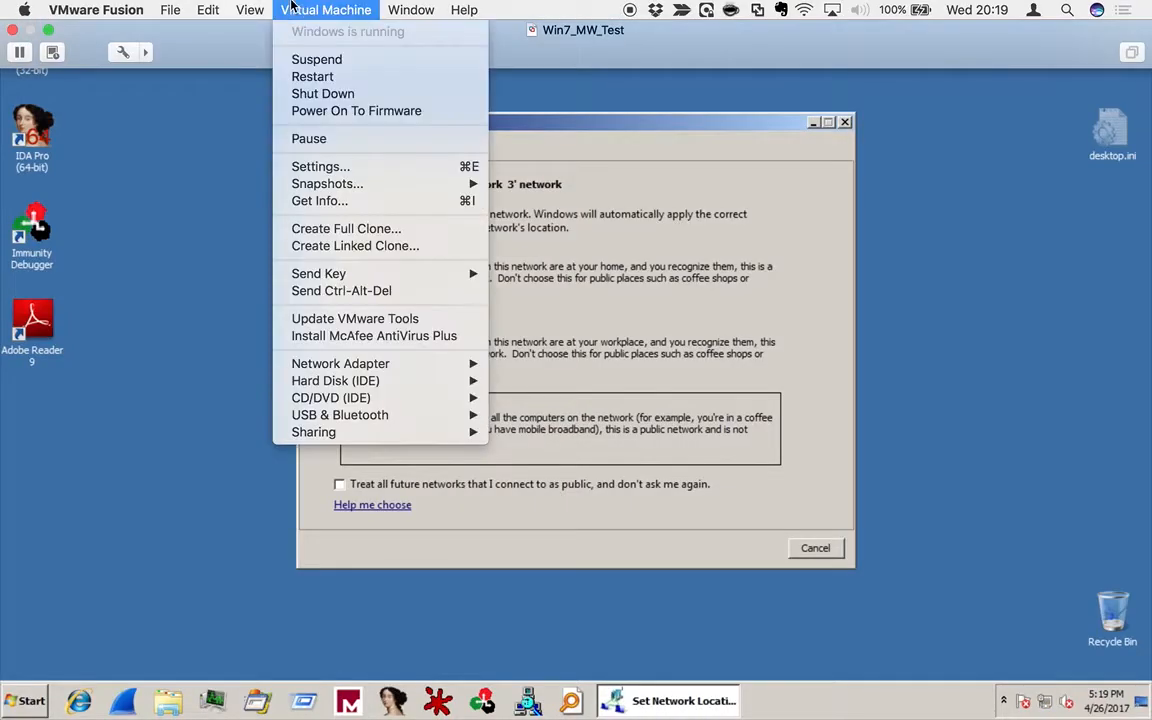
pyautogui.click(321, 167)
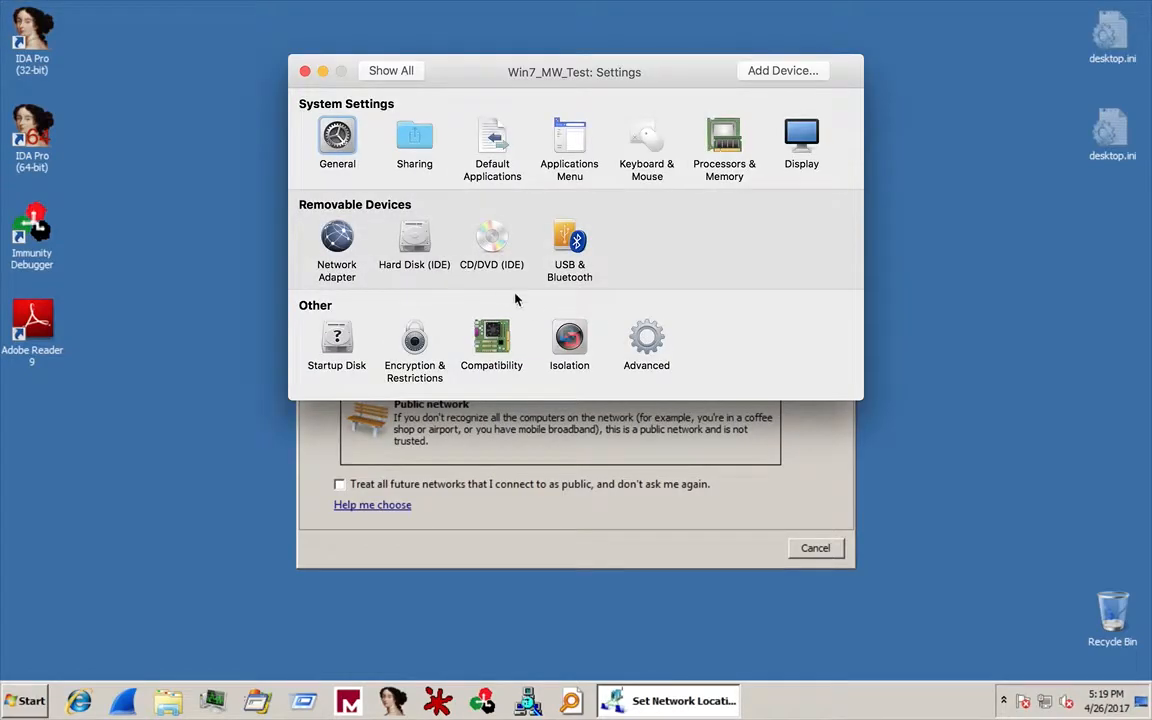
pyautogui.click(810, 137)
pyautogui.click(309, 165)
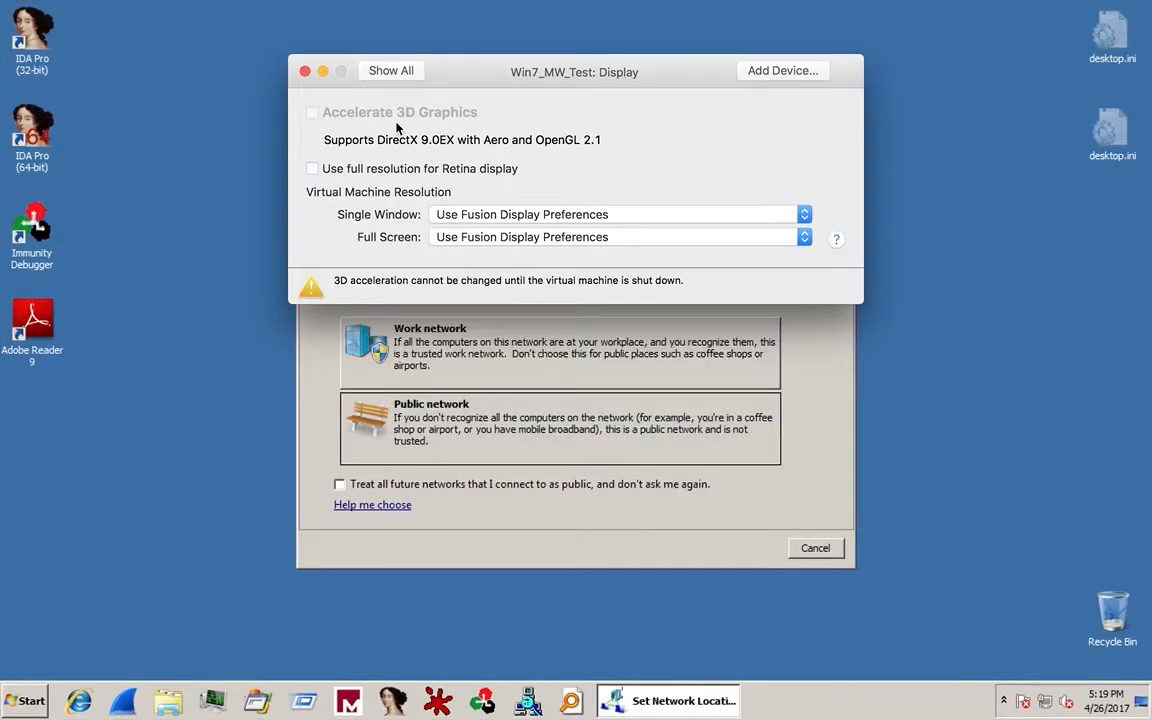
# Close the VM settings and dismiss the 'Network 3' location prompt.
pyautogui.click(391, 72)
pyautogui.click(305, 71)
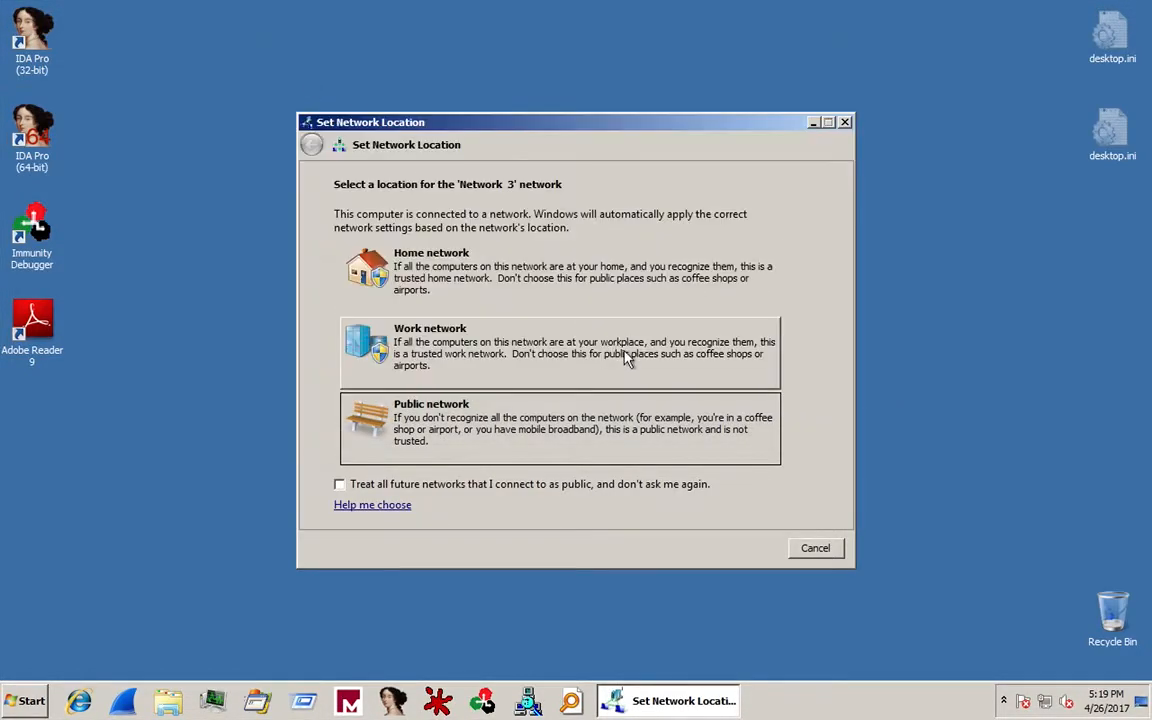
pyautogui.click(800, 552)
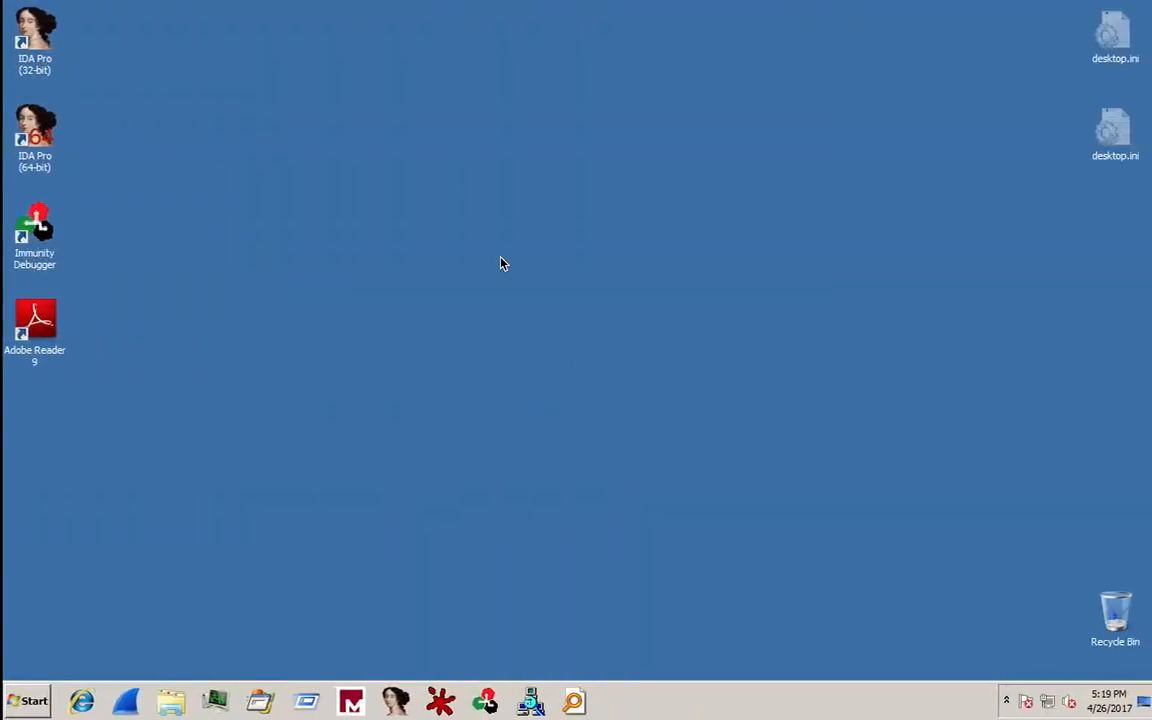
# Paste Photo.exe onto the desktop and move it to the top-right corner.
pyautogui.rightClick(448, 198)
pyautogui.click(509, 261)
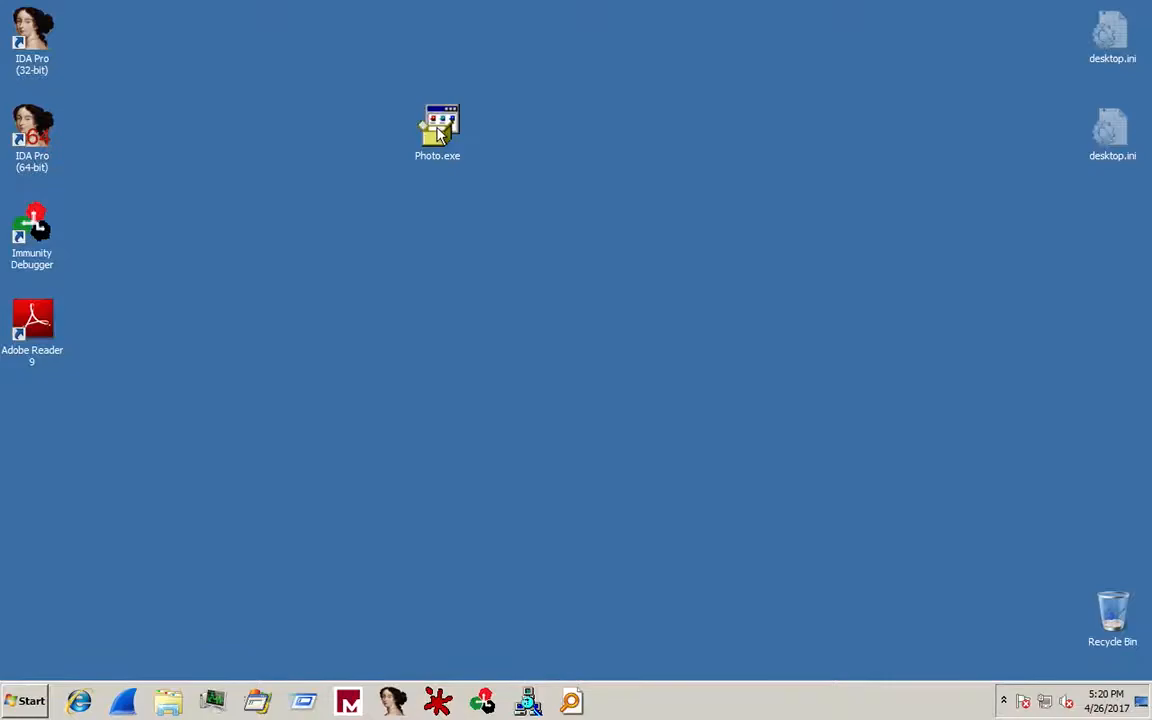
pyautogui.moveTo(438, 135); pyautogui.dragTo(985, 72)
pyautogui.click(380, 510)
# Launch ApateDNS and start its fake DNS server replying with 192.168.8.170.
pyautogui.click(348, 701)
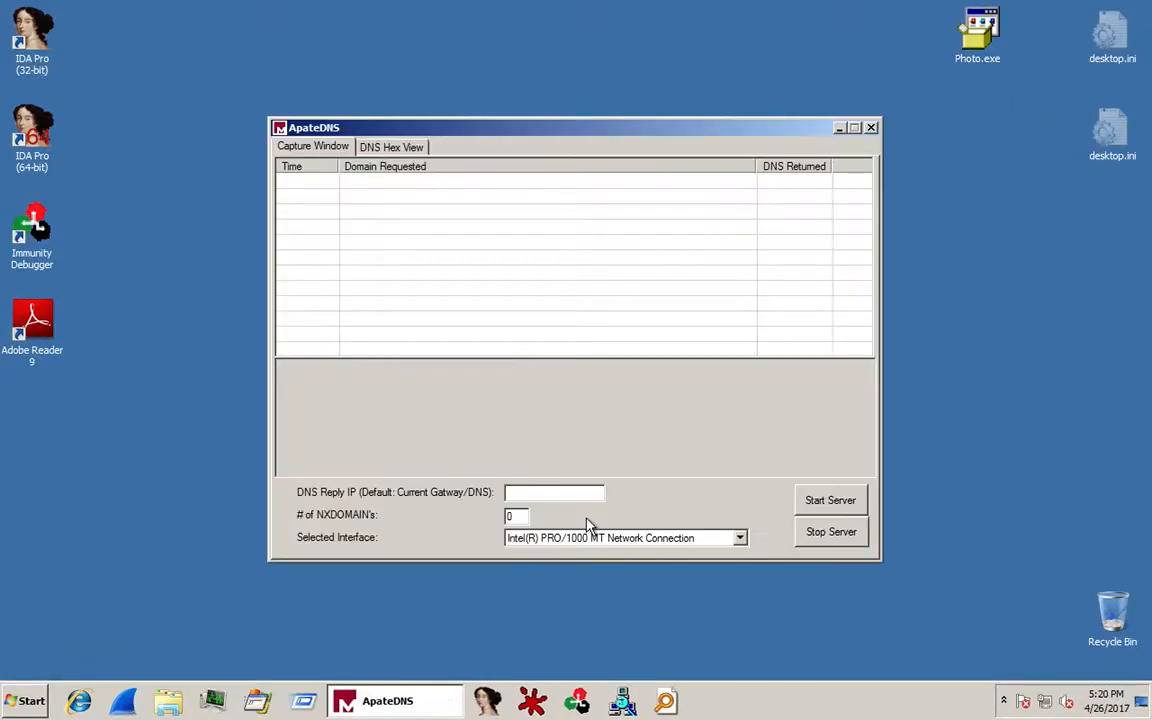
pyautogui.click(576, 496)
pyautogui.write('192.168.8.170')
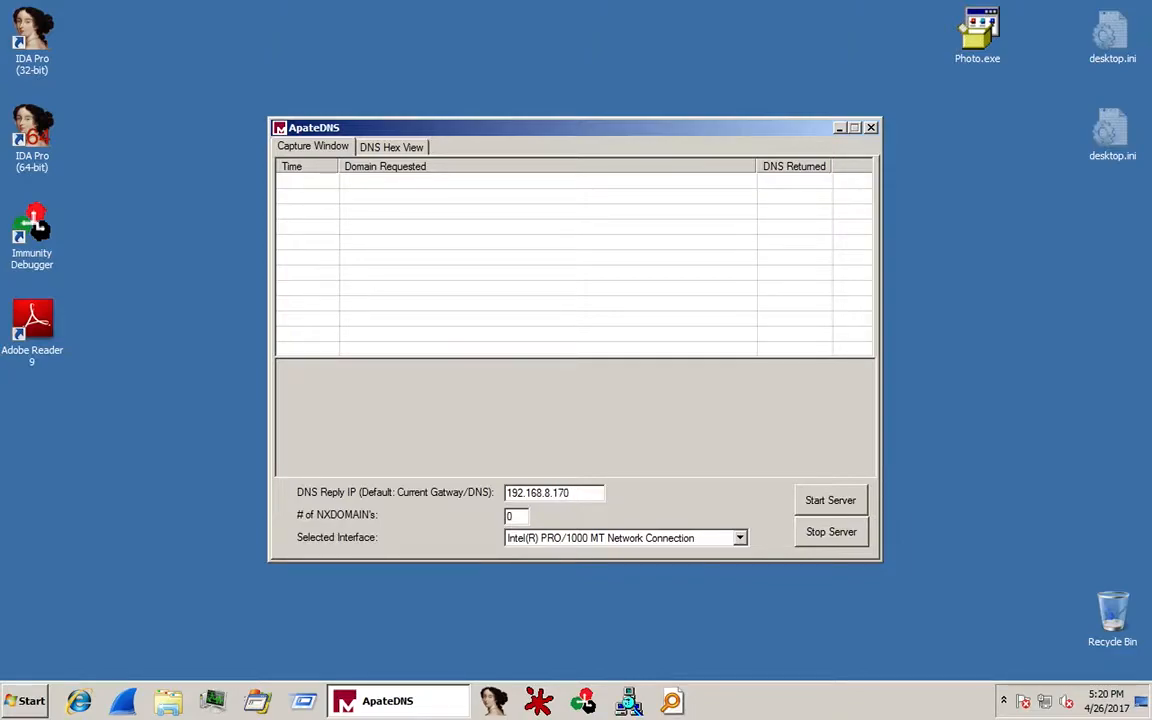
pyautogui.click(825, 510)
pyautogui.moveTo(629, 135); pyautogui.dragTo(875, 216)
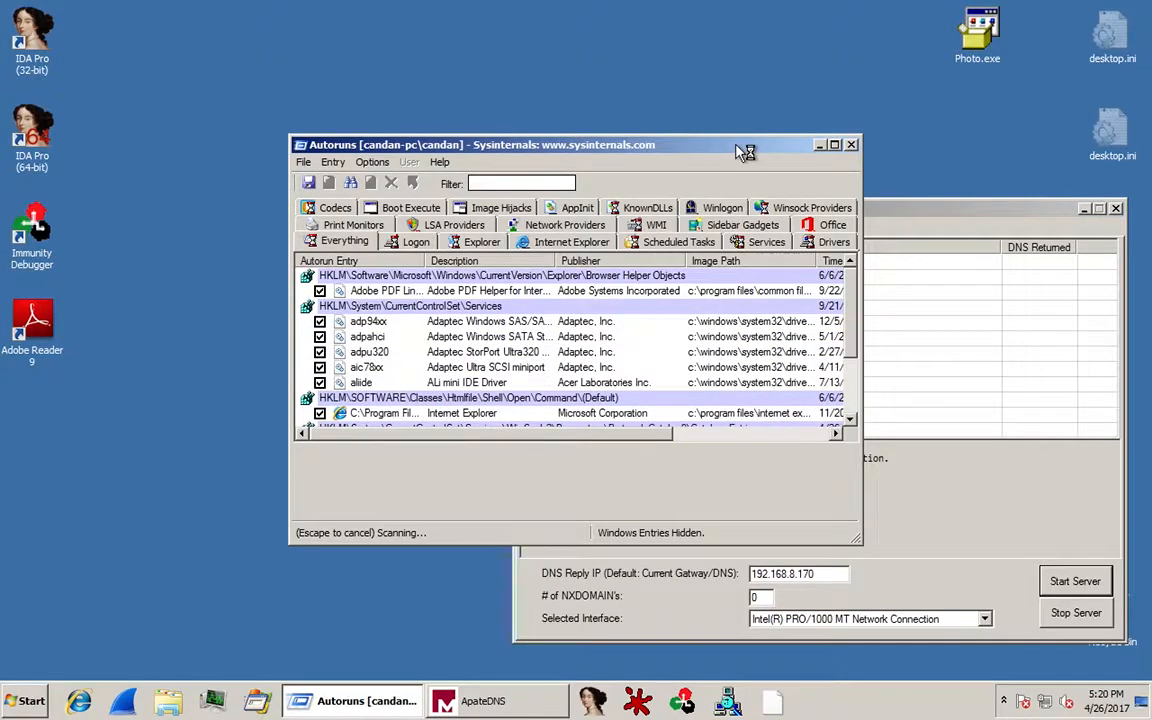
# Save the Autoruns startup-entry scan to the desktop as initial.arn, then minimize Autoruns.
pyautogui.doubleClick(740, 146)
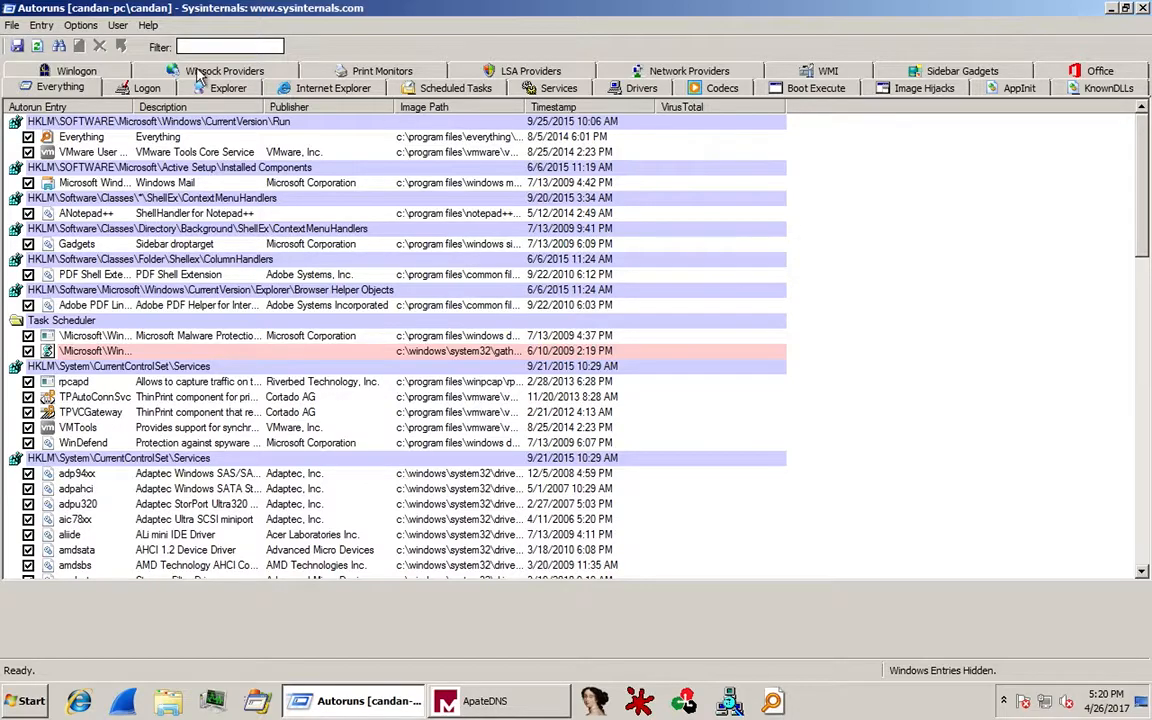
pyautogui.click(27, 50)
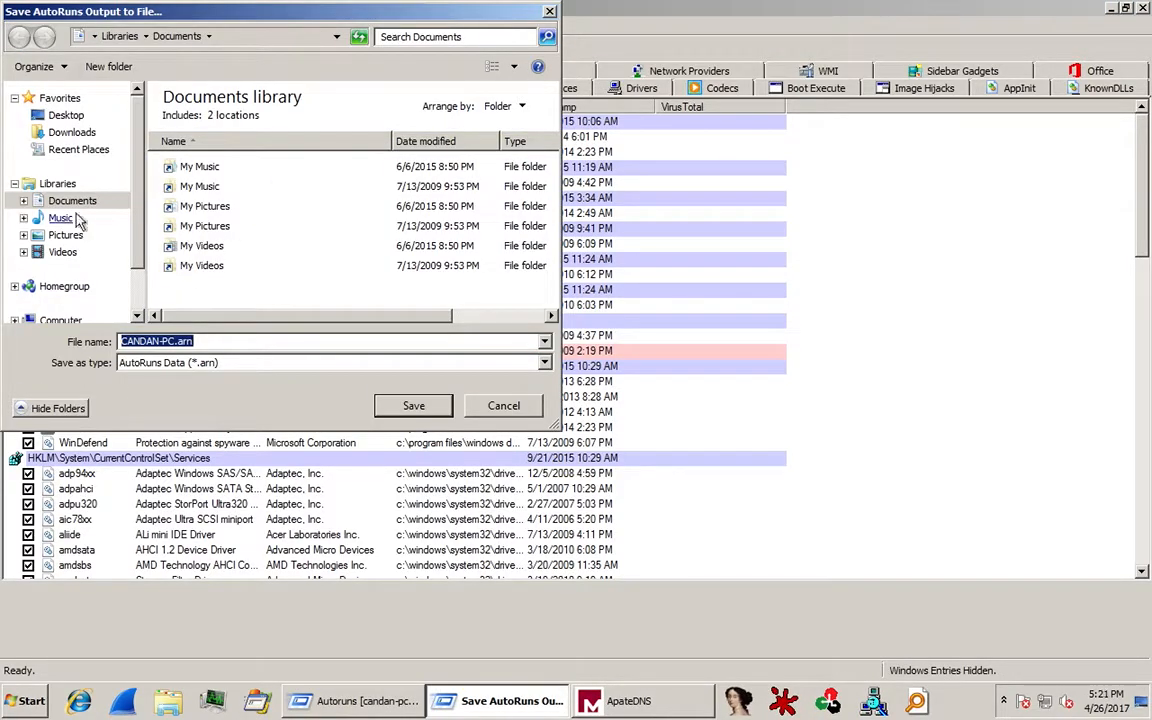
pyautogui.click(62, 115)
pyautogui.doubleClick(151, 342)
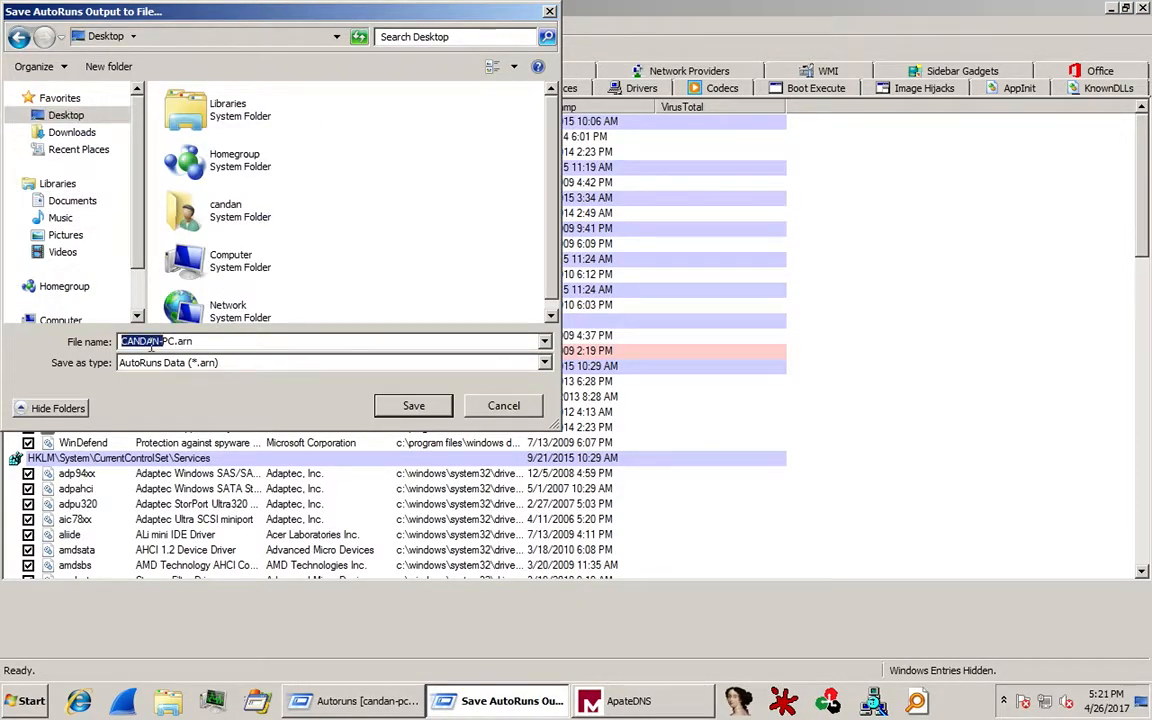
pyautogui.press('Delete')
pyautogui.press('Delete')
pyautogui.press('Delete')
pyautogui.write('initial')
pyautogui.click(391, 403)
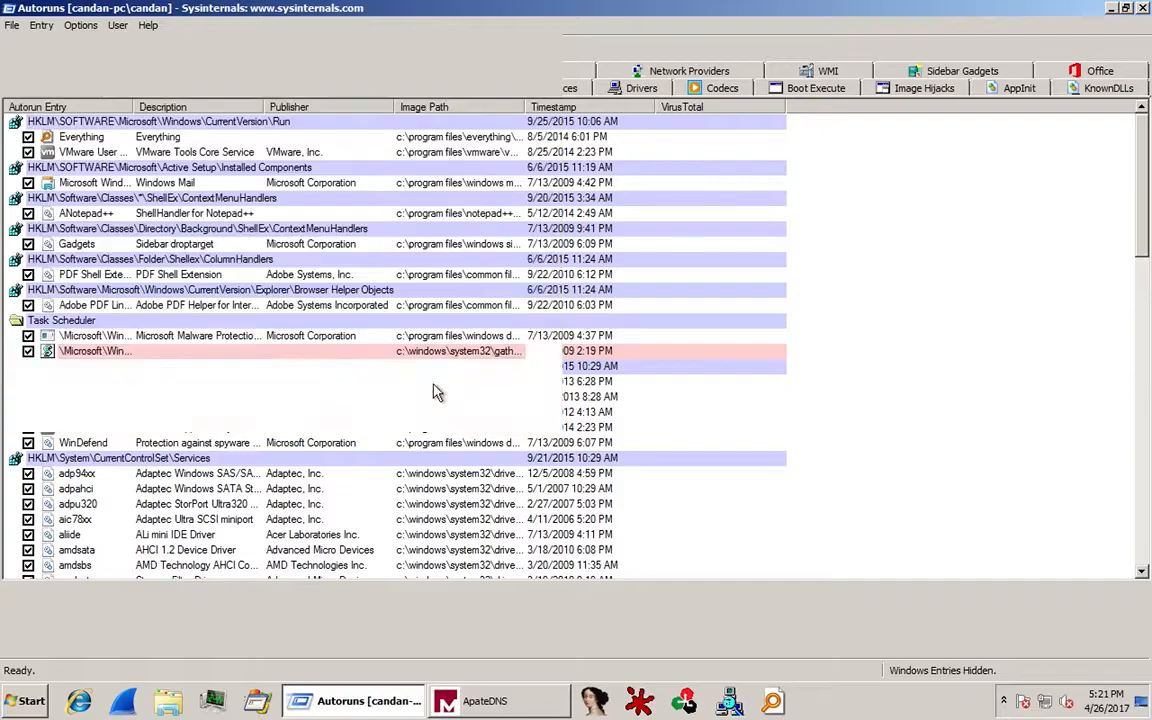
pyautogui.click(383, 703)
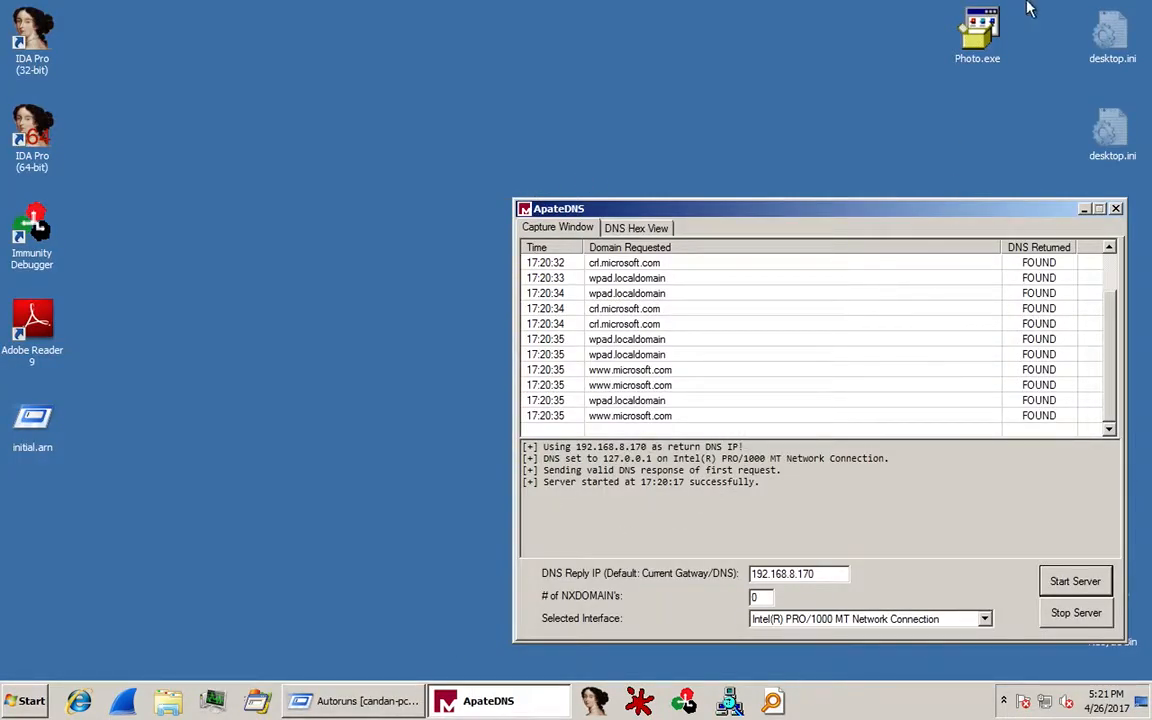
# Start a Wireshark live capture on Local Area Connection 2, declining the host password prompt.
pyautogui.click(124, 704)
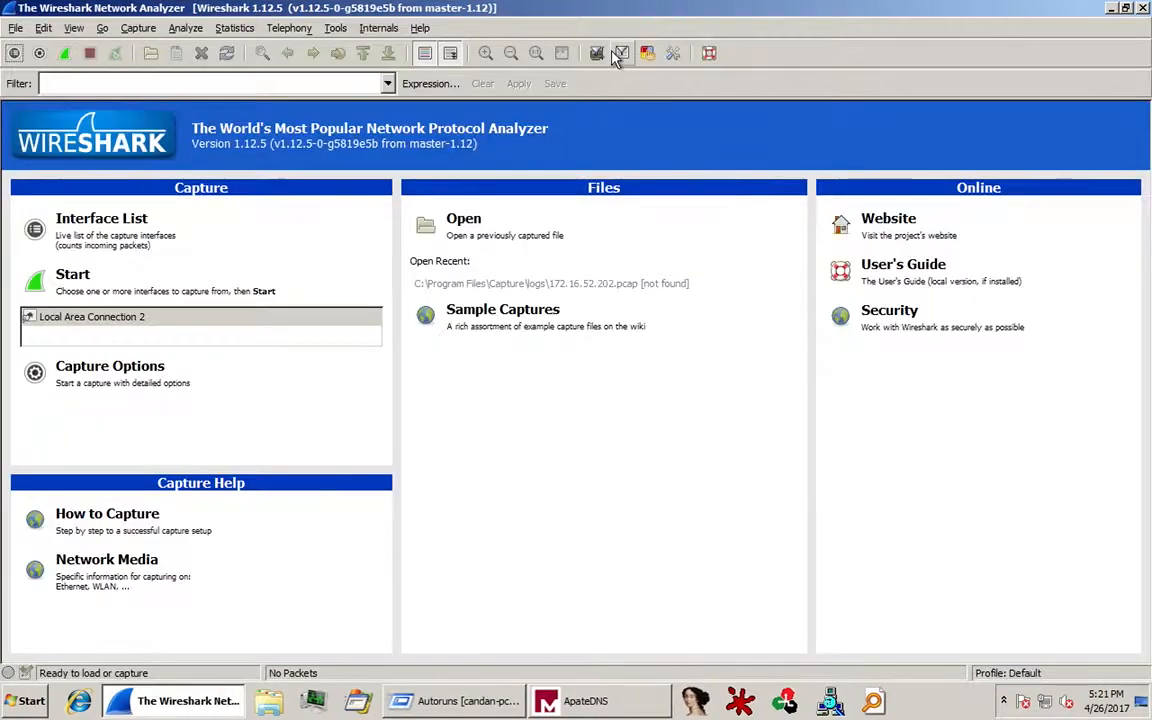
pyautogui.click(90, 282)
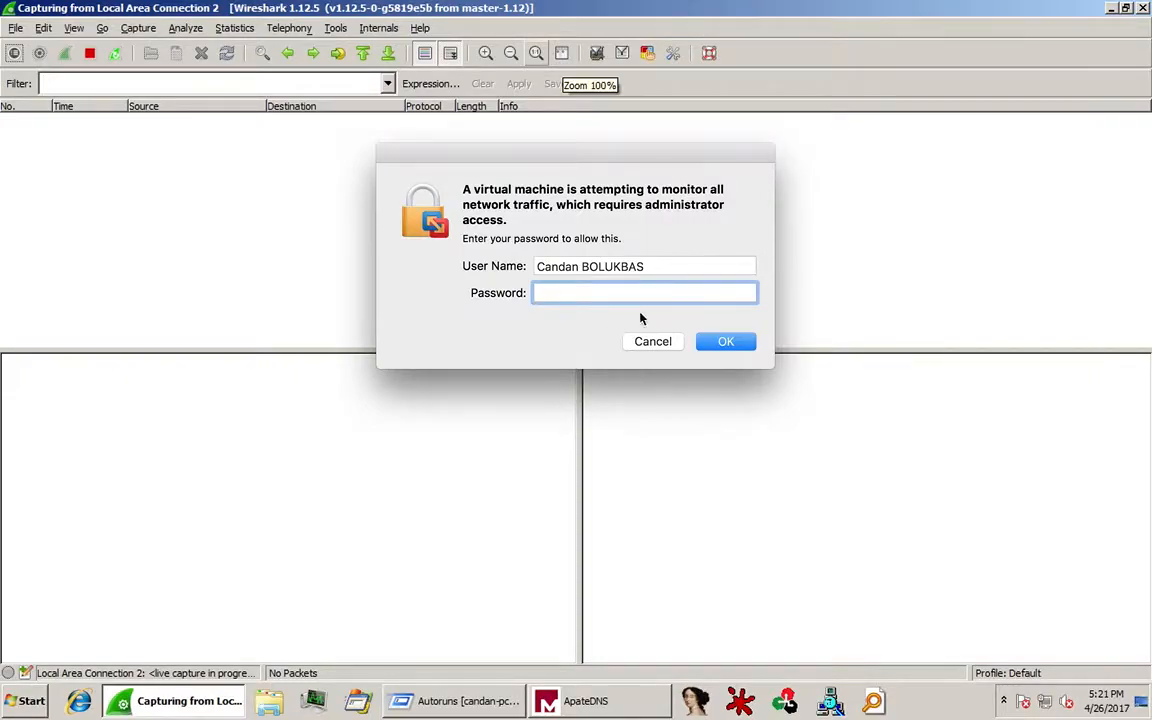
pyautogui.click(652, 341)
# Shrink and move the Wireshark window, then run Photo.exe from the desktop.
pyautogui.doubleClick(718, 9)
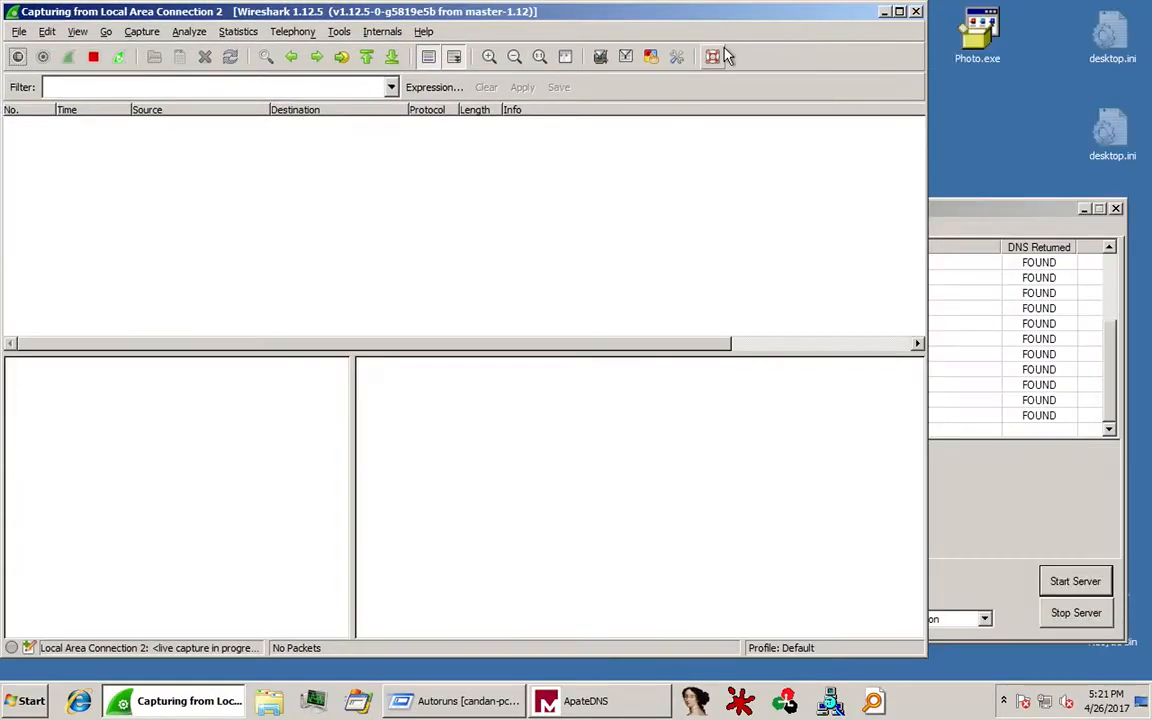
pyautogui.moveTo(690, 23); pyautogui.dragTo(773, 114)
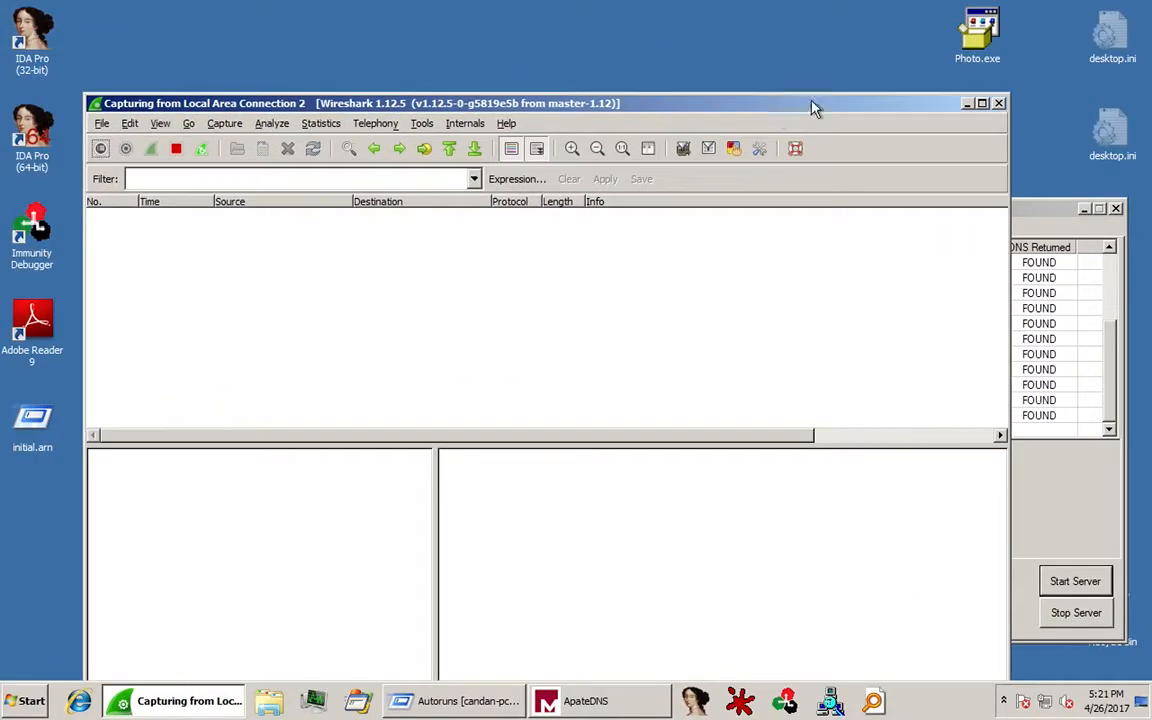
pyautogui.doubleClick(985, 35)
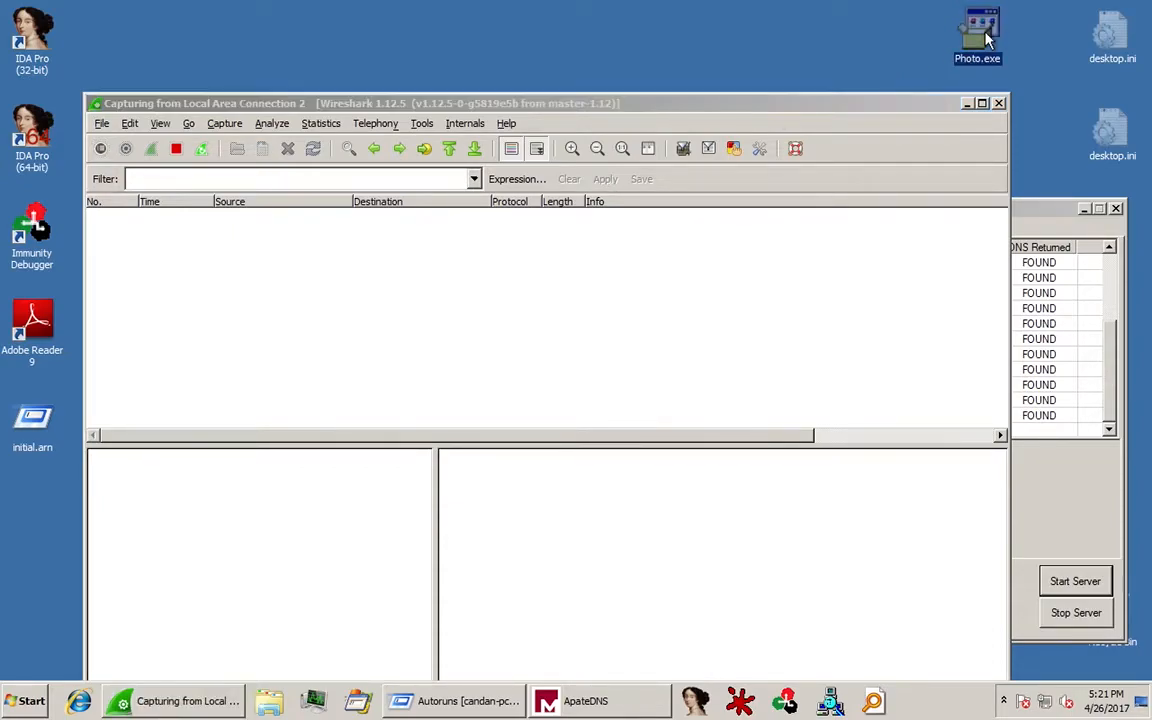
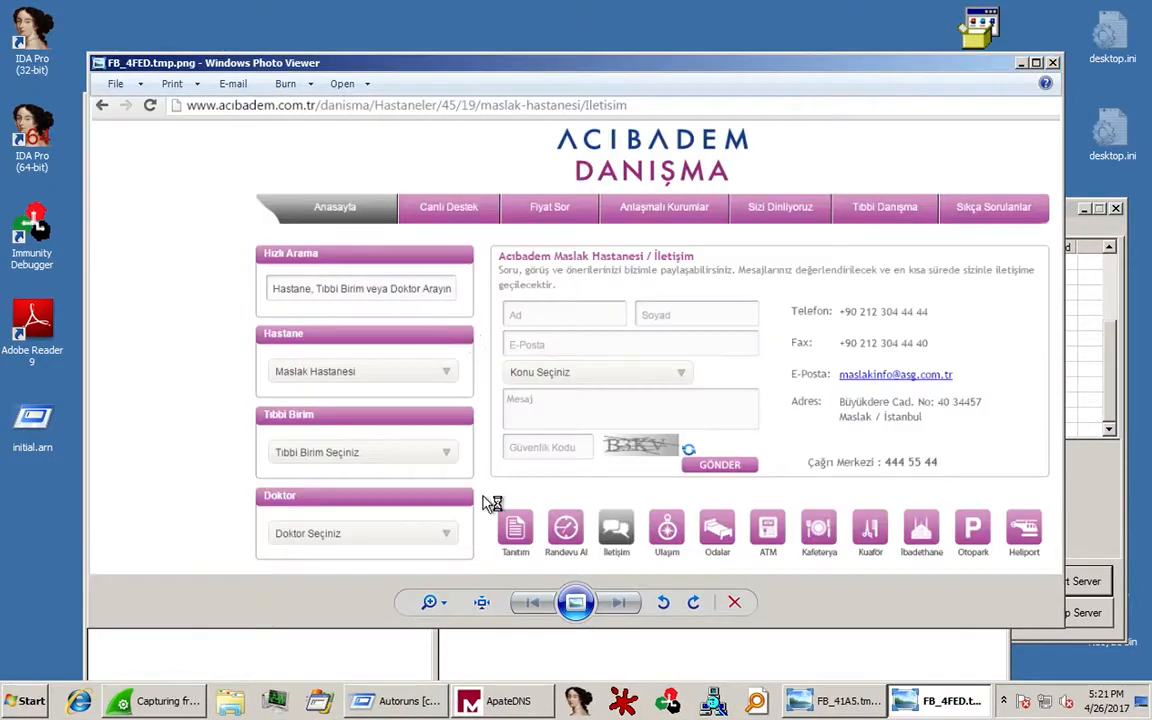
# Bring the Wireshark capture forward, then switch to the running-process list.
pyautogui.click(190, 701)
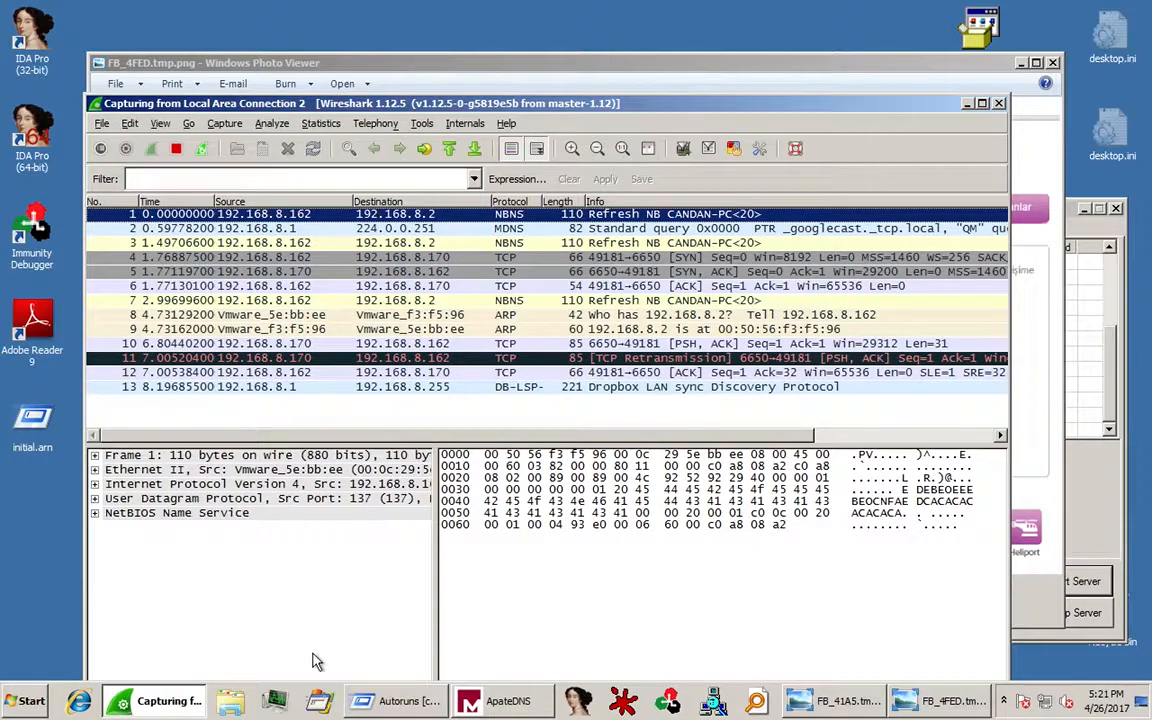
pyautogui.click(273, 703)
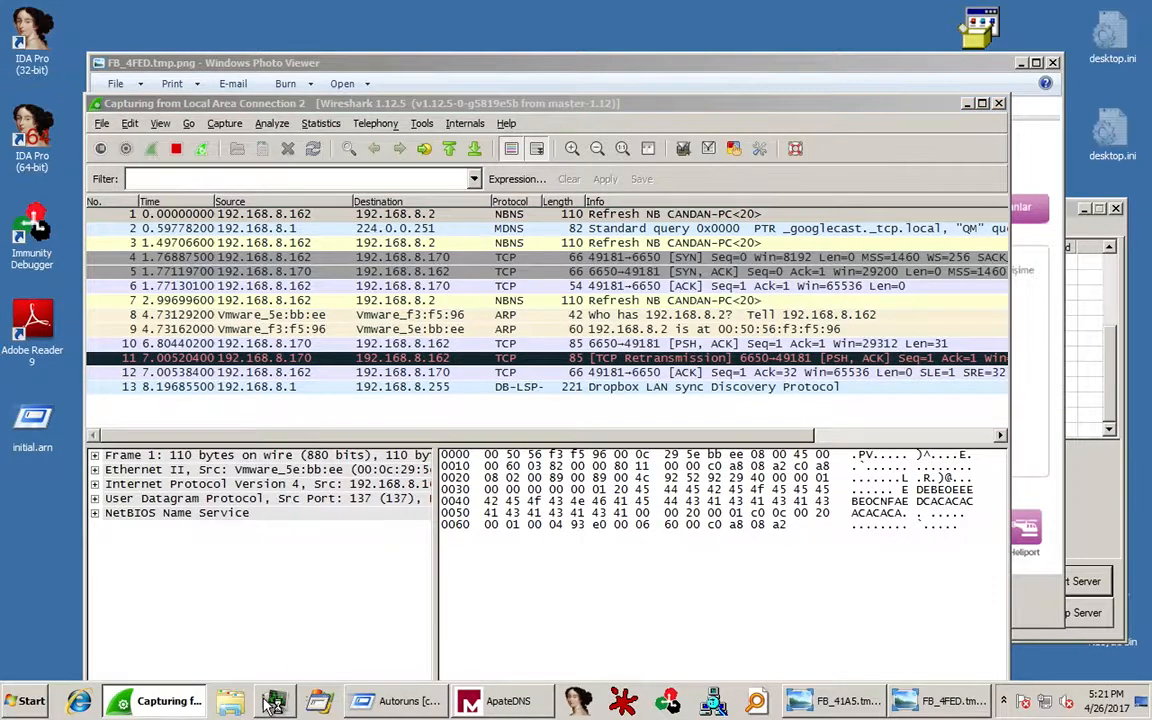
# Terminate the B.exe process in Process Hacker and minimize it.
pyautogui.scroll(-3, 180, 440)
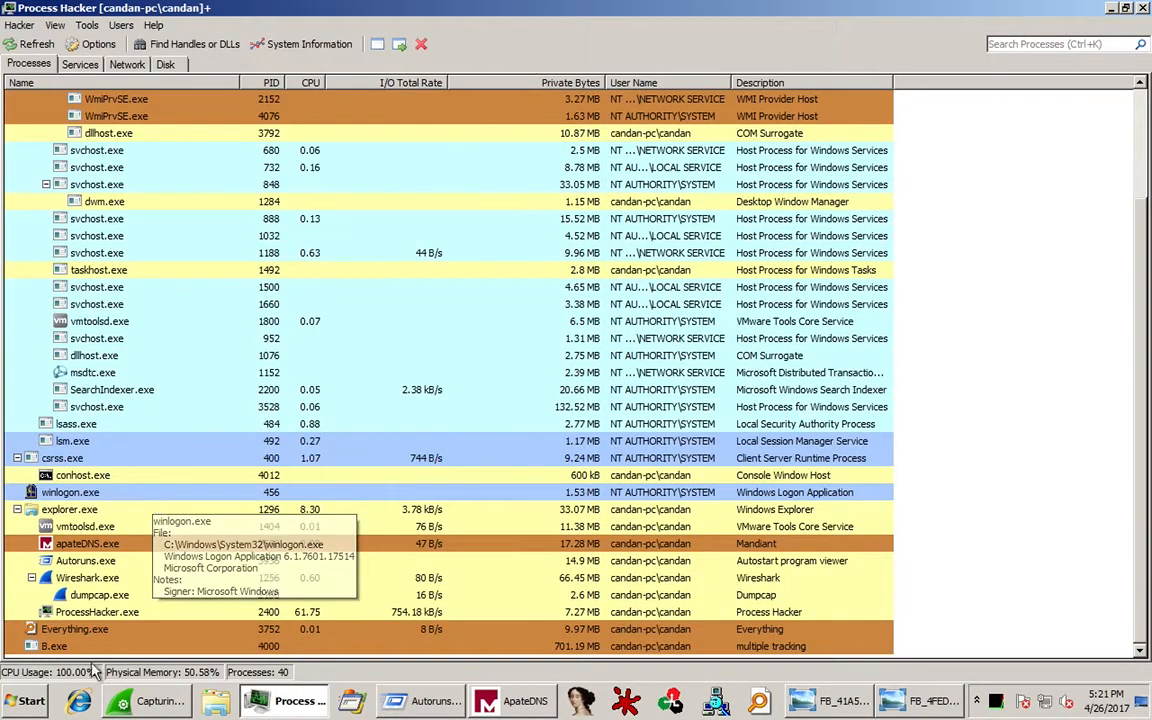
pyautogui.click(58, 647)
pyautogui.press('Delete')
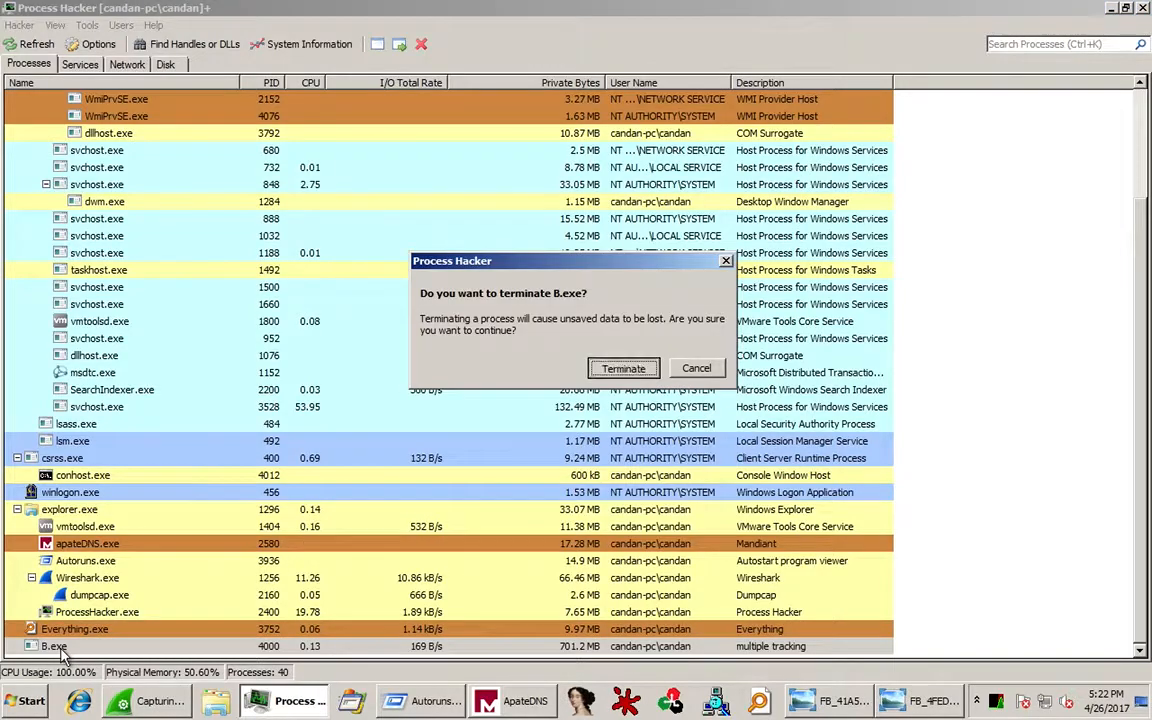
pyautogui.press('Return')
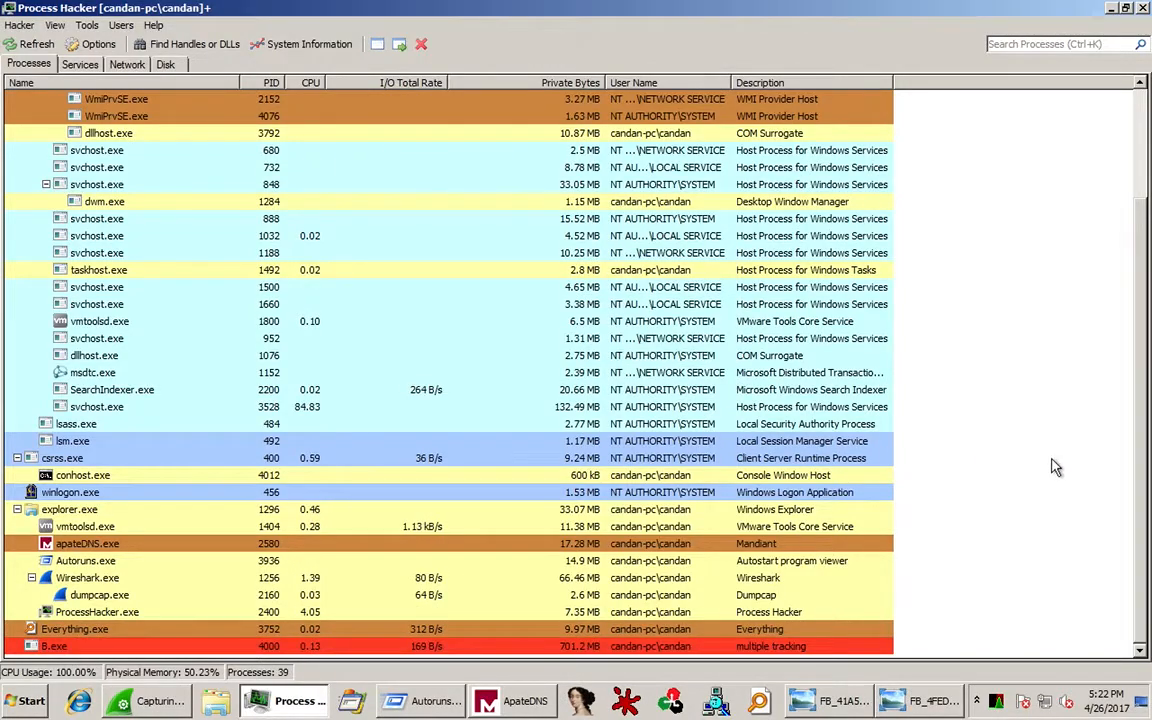
pyautogui.click(1111, 8)
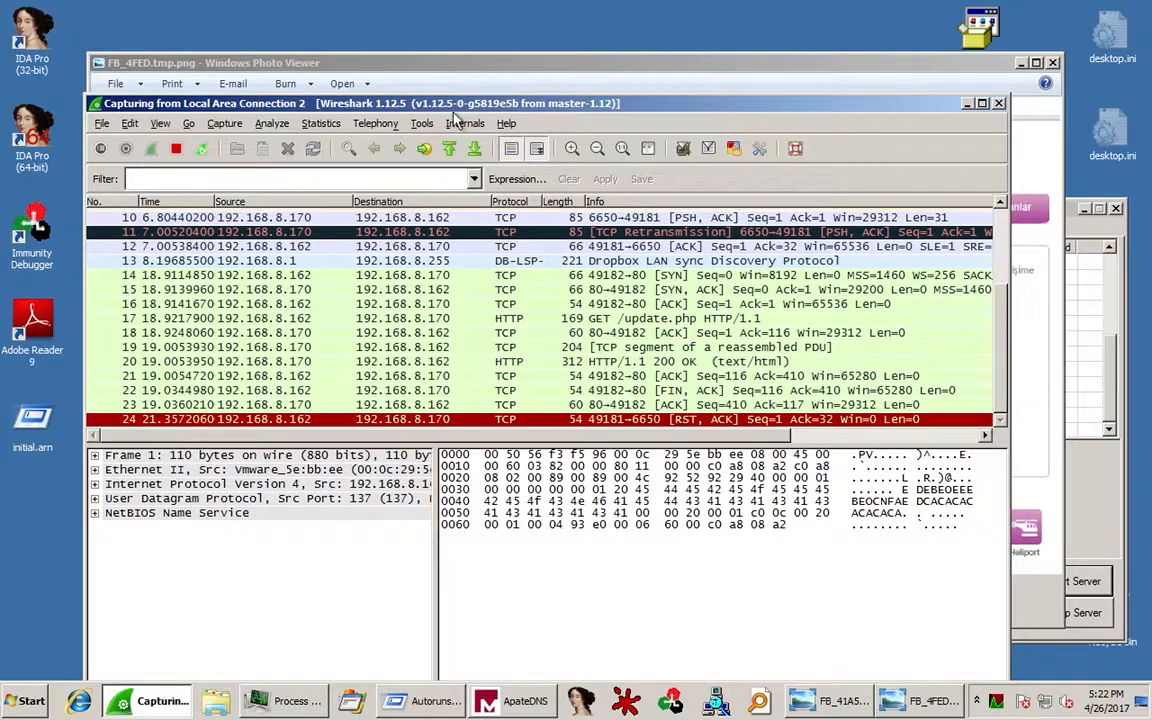
# Maximize Wireshark, stop the capture, and inspect packet 12 and packet 10's 31-byte payload.
pyautogui.doubleClick(416, 102)
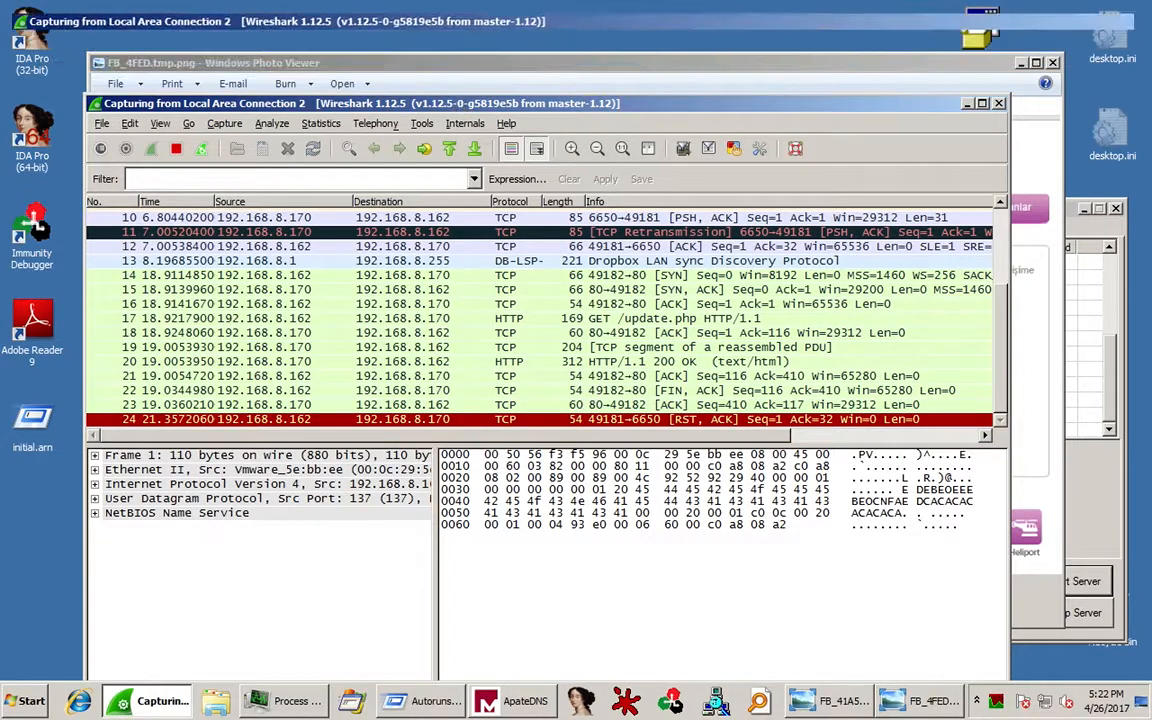
pyautogui.click(89, 53)
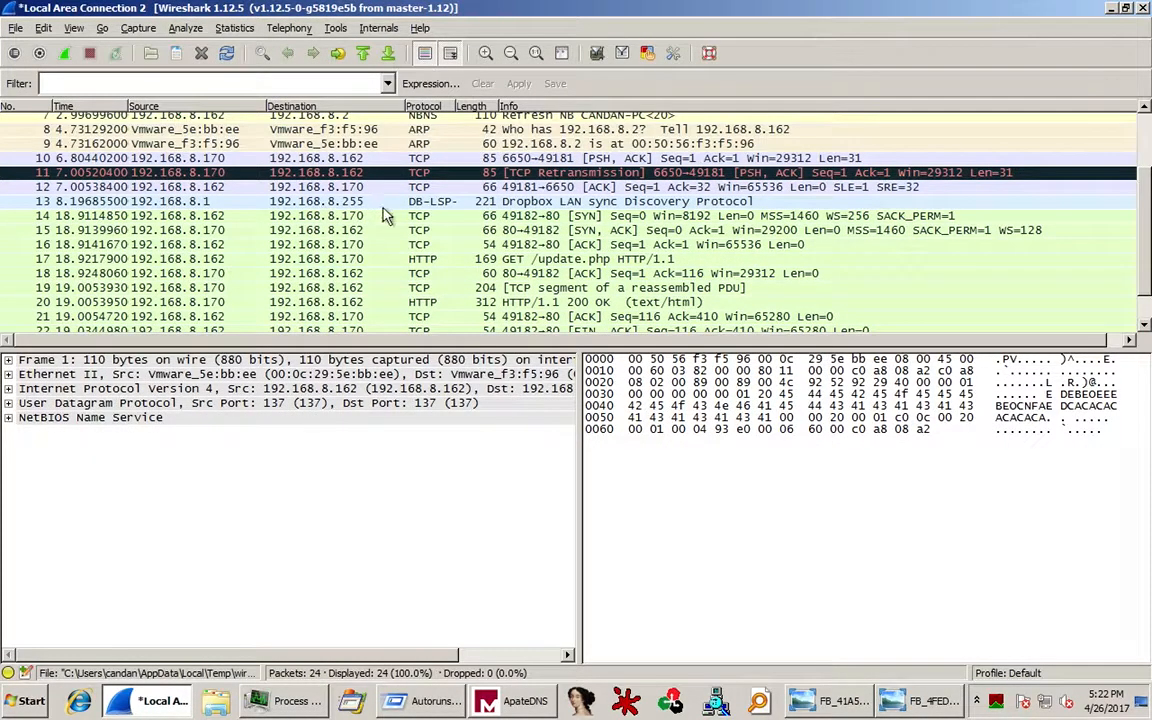
pyautogui.click(357, 190)
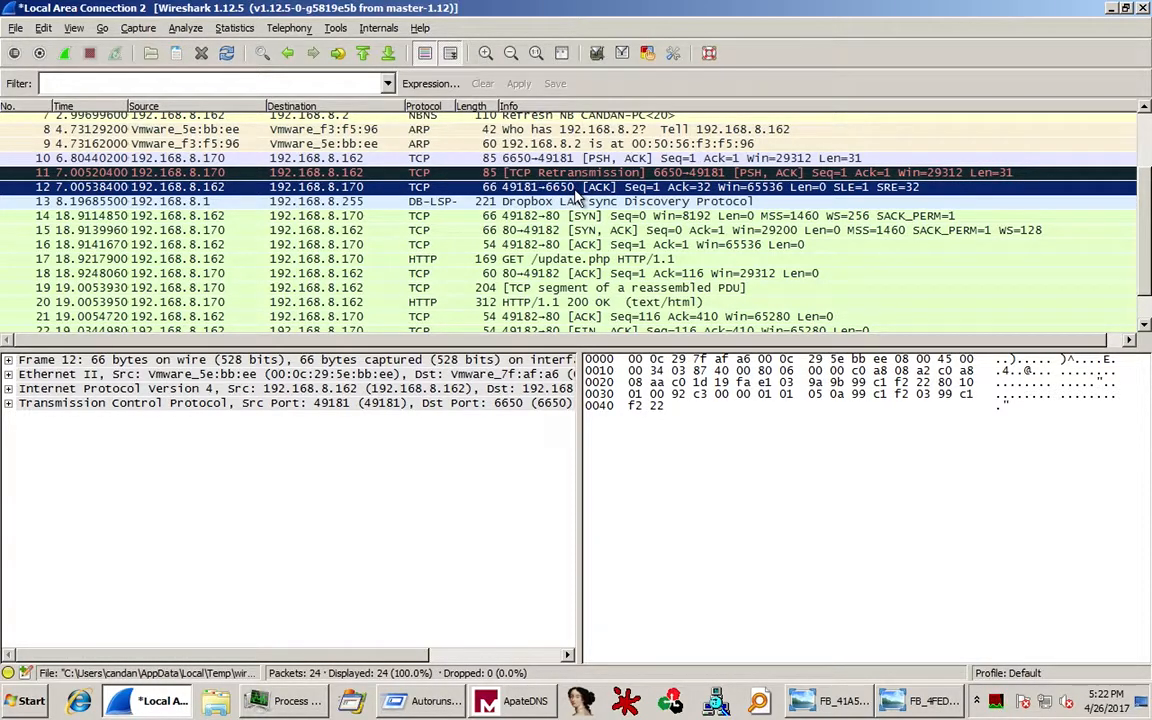
pyautogui.click(505, 158)
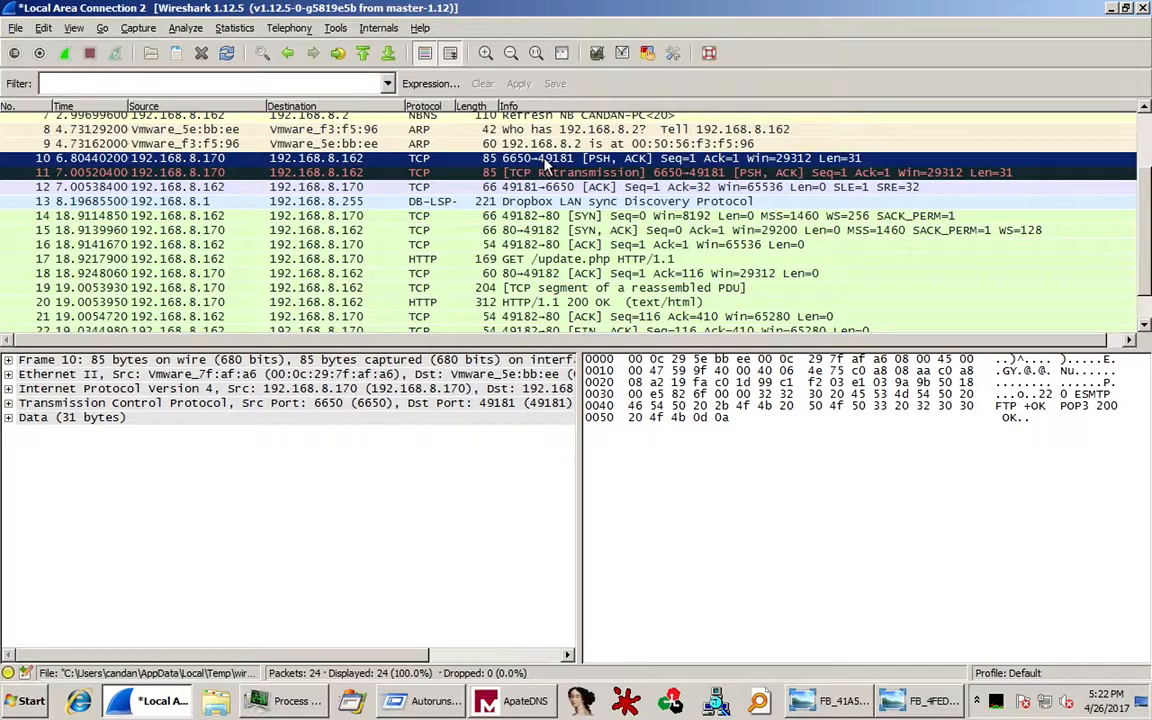
# Inspect the GET /update.php request in packet 17, then revisit packets 12, 11 and 10.
pyautogui.scroll(-1, 546, 166)
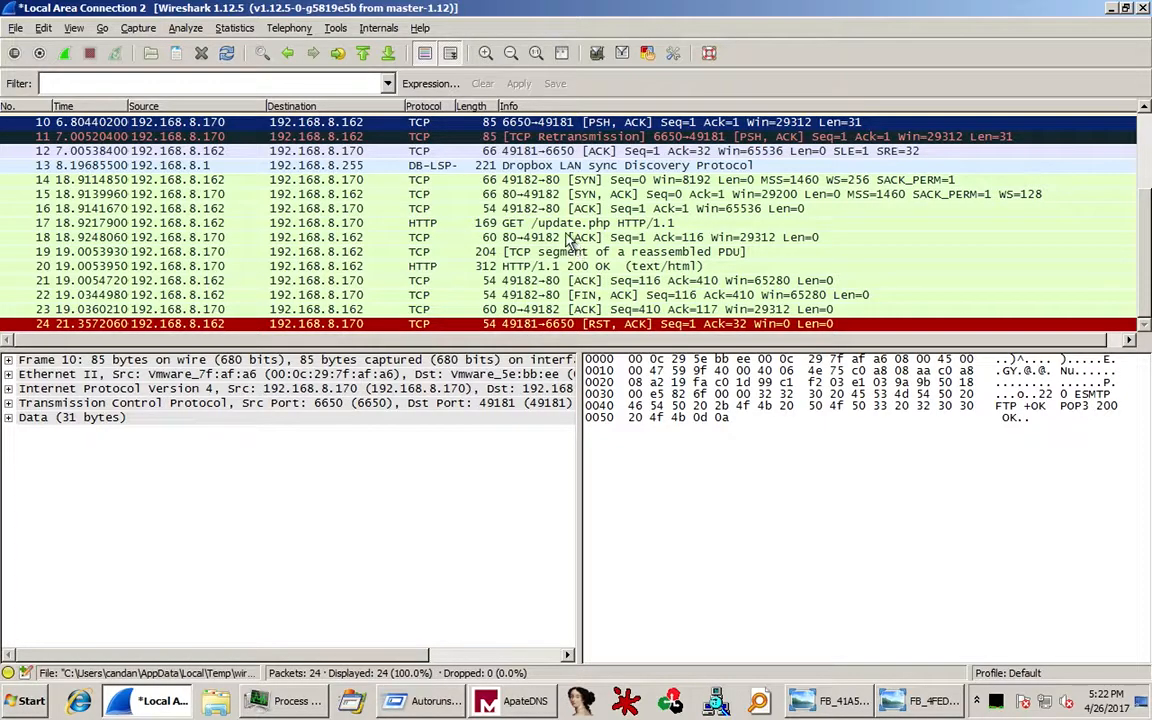
pyautogui.click(505, 222)
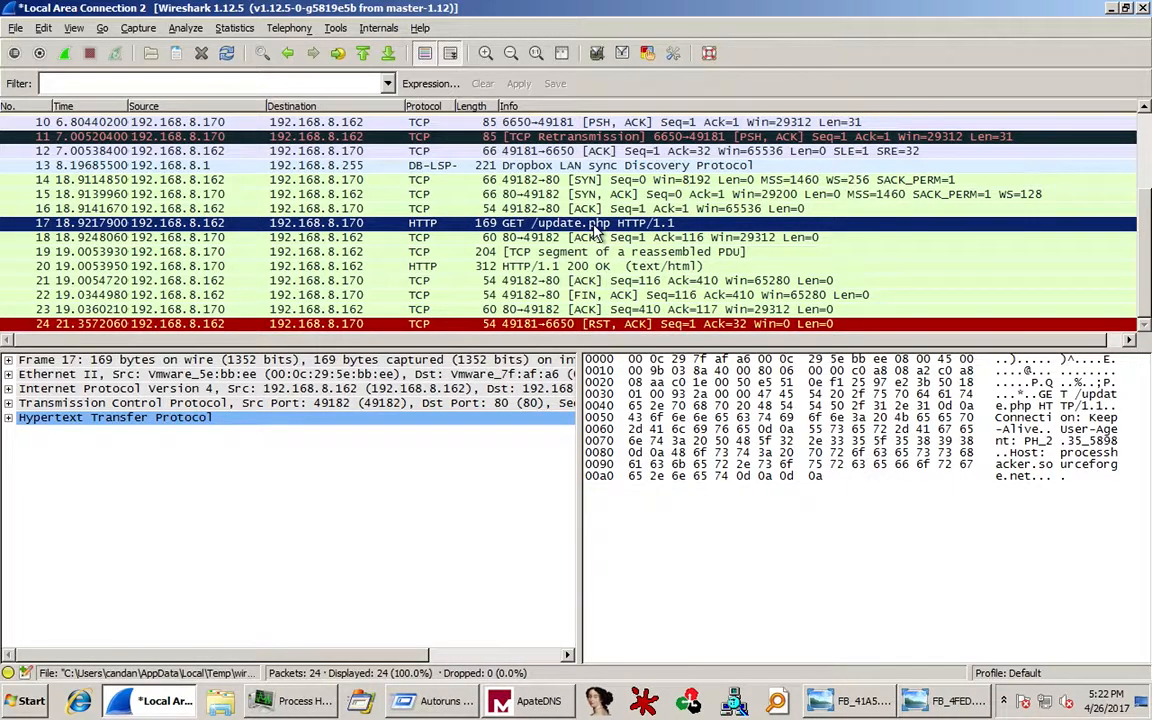
pyautogui.scroll(4, 595, 227)
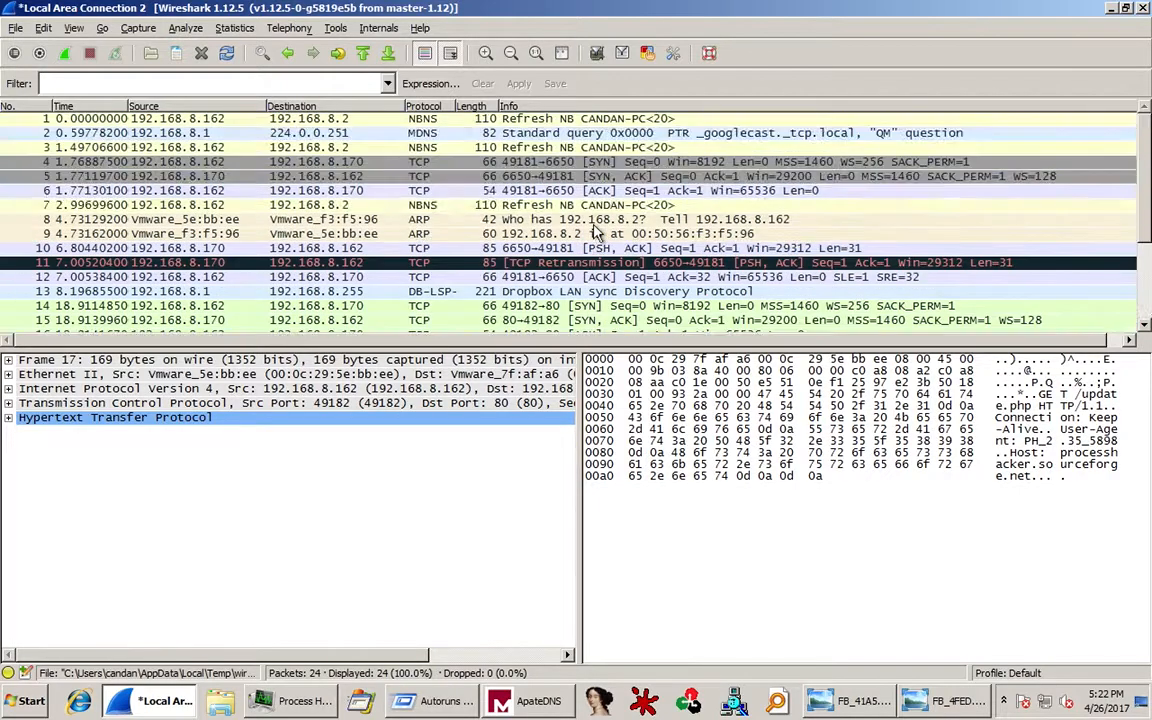
pyautogui.click(560, 275)
pyautogui.click(546, 262)
pyautogui.click(548, 277)
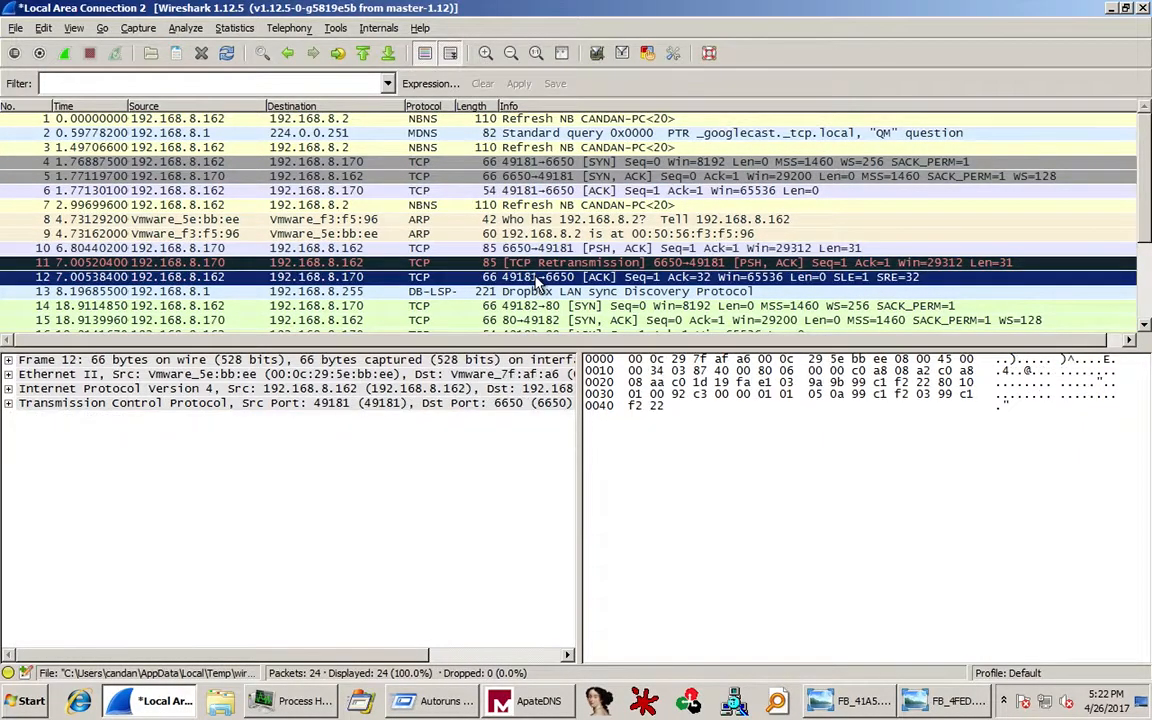
pyautogui.click(525, 248)
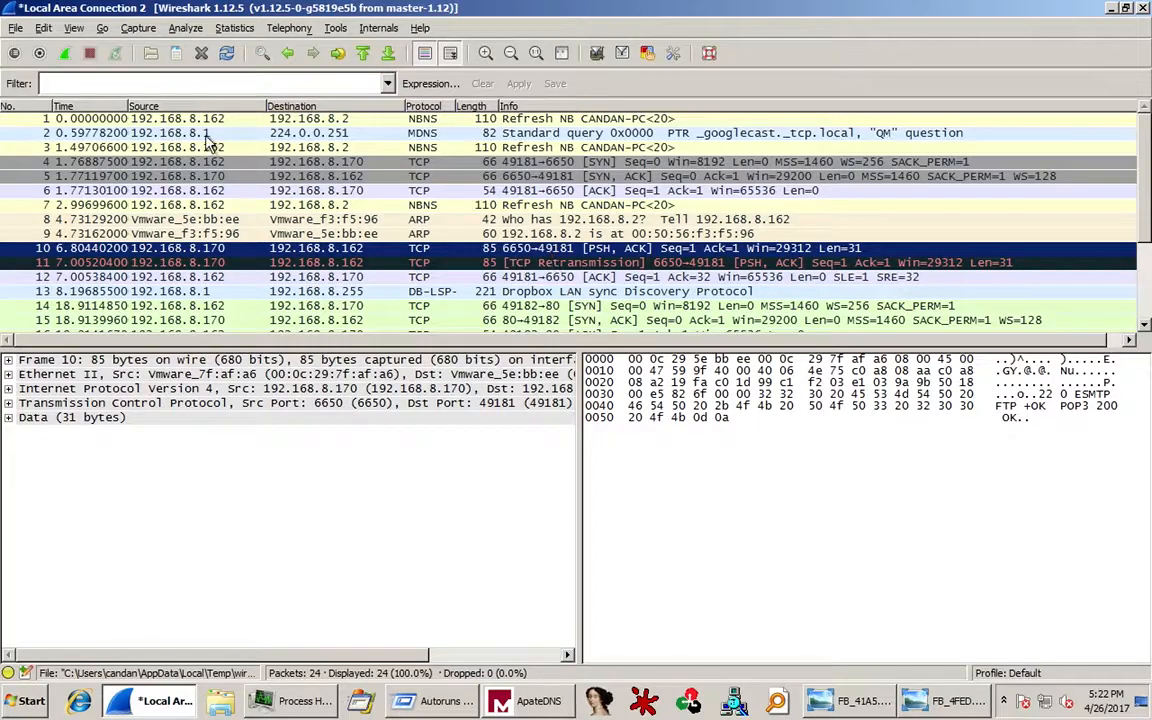
# Check in ApateDNS that sevdam.ddns.net was answered with 192.168.8.170, then switch to Autoruns.
pyautogui.click(515, 705)
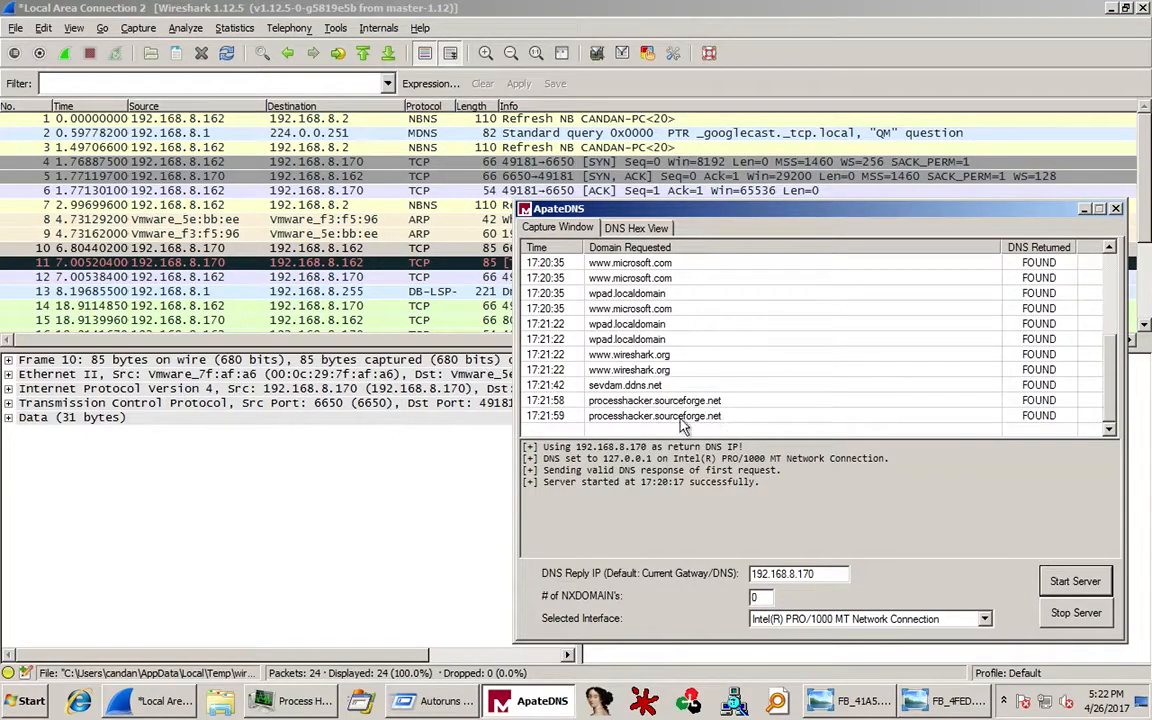
pyautogui.click(624, 385)
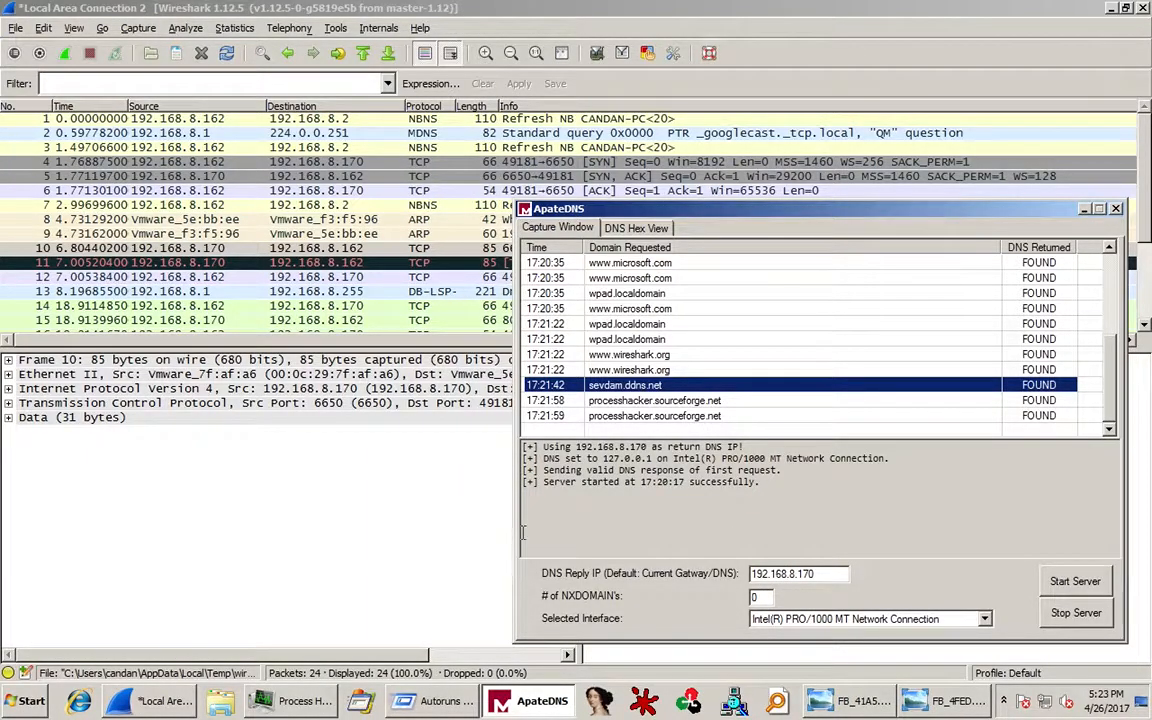
pyautogui.click(448, 702)
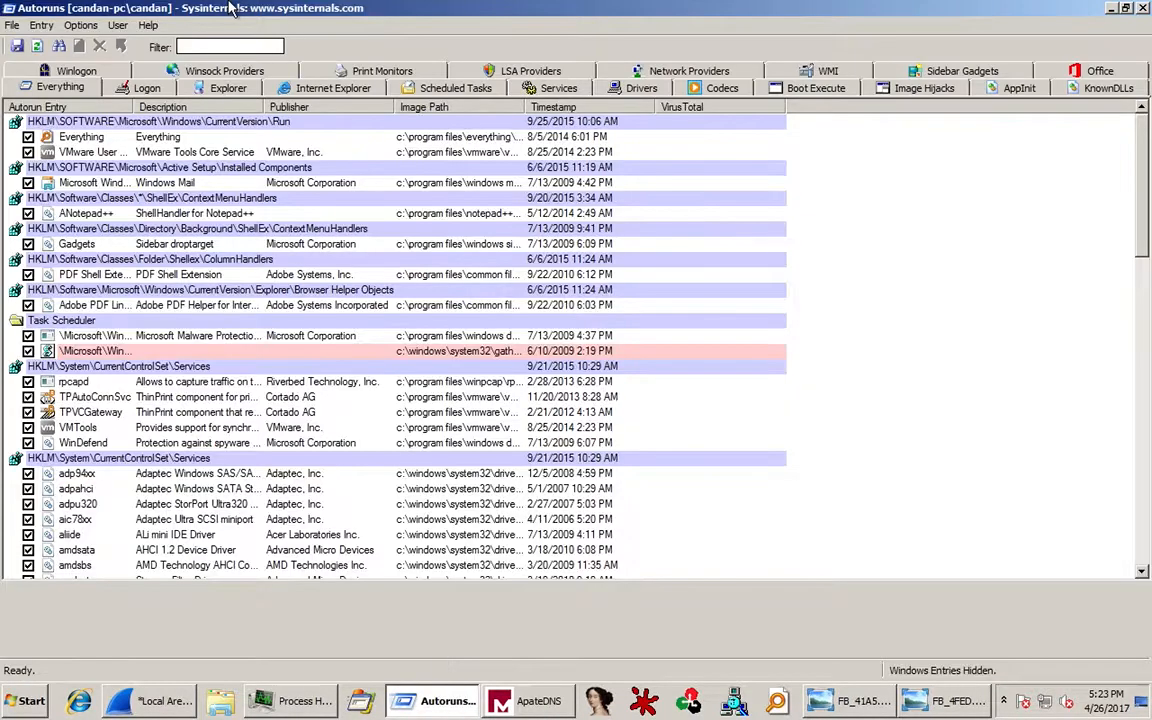
# Refresh the Autoruns scan so system.pif appears, and open File > Compare.
pyautogui.click(36, 47)
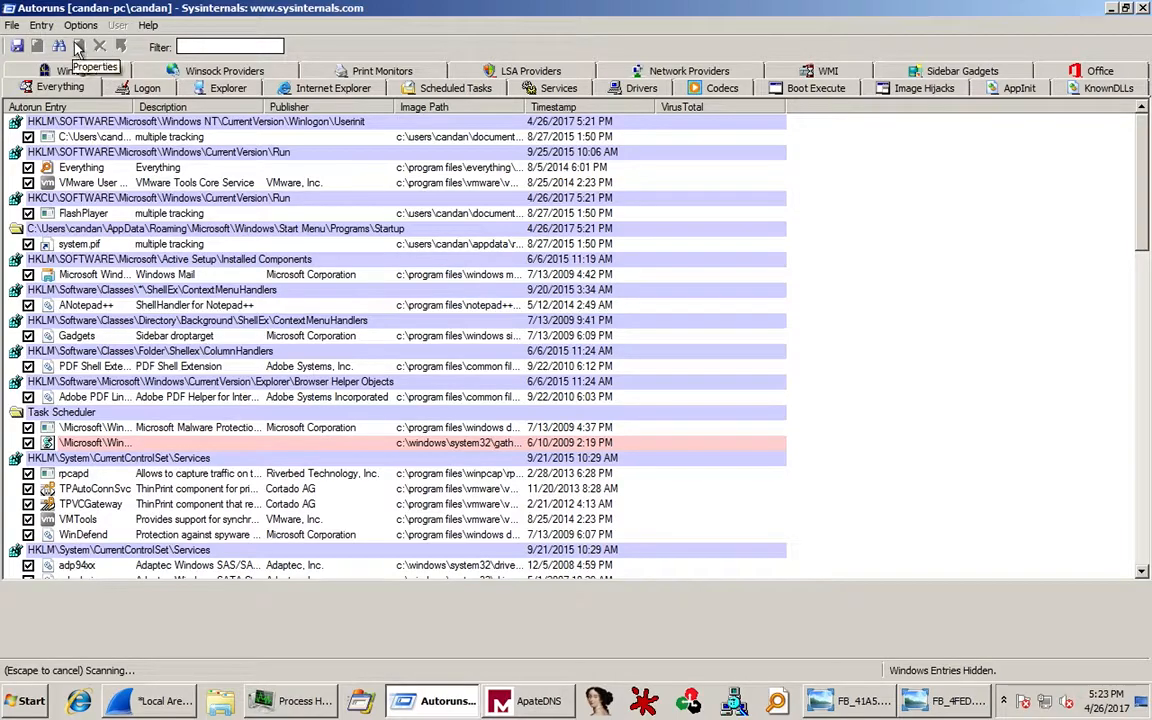
pyautogui.click(12, 26)
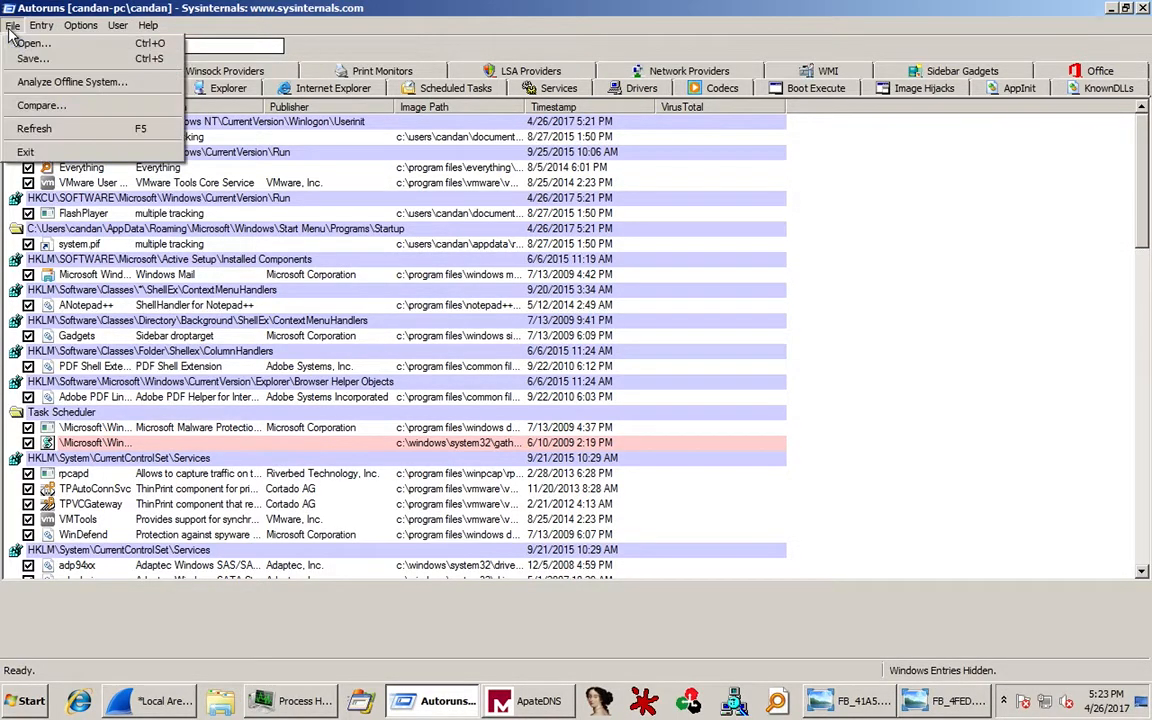
pyautogui.click(41, 105)
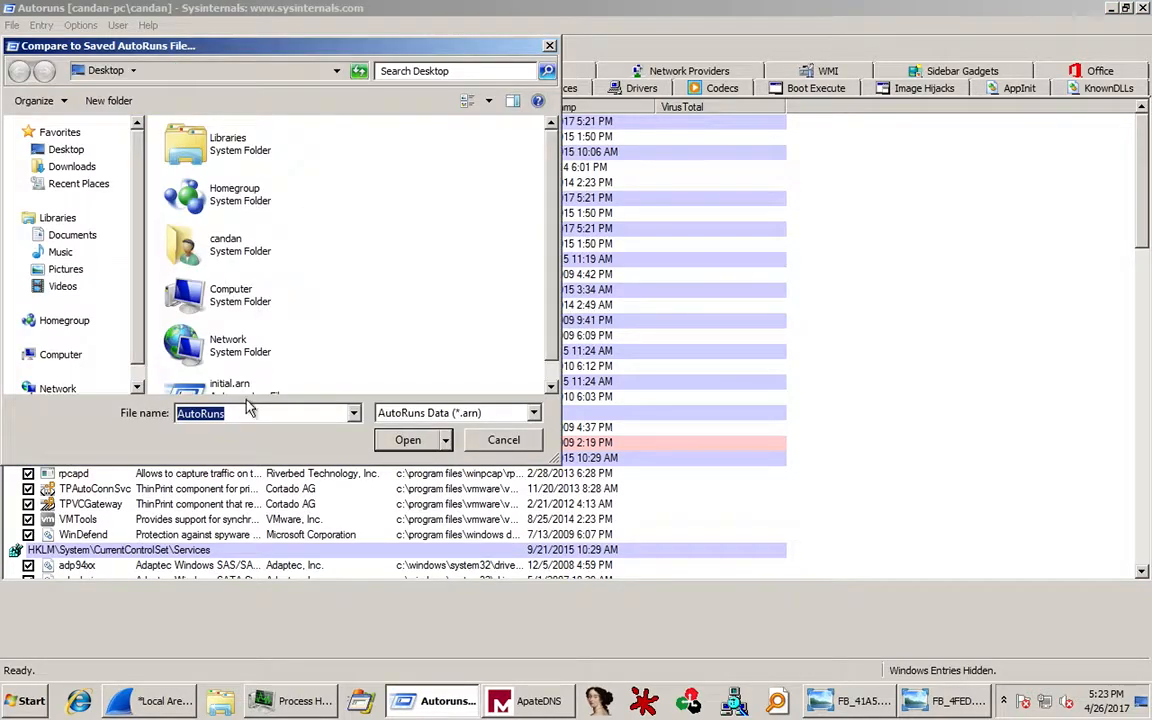
# Compare against initial.arn, revealing Winlogon Userinit, FlashPlayer and system.pif as added, then minimize Autoruns.
pyautogui.scroll(-1, 495, 252)
pyautogui.doubleClick(201, 324)
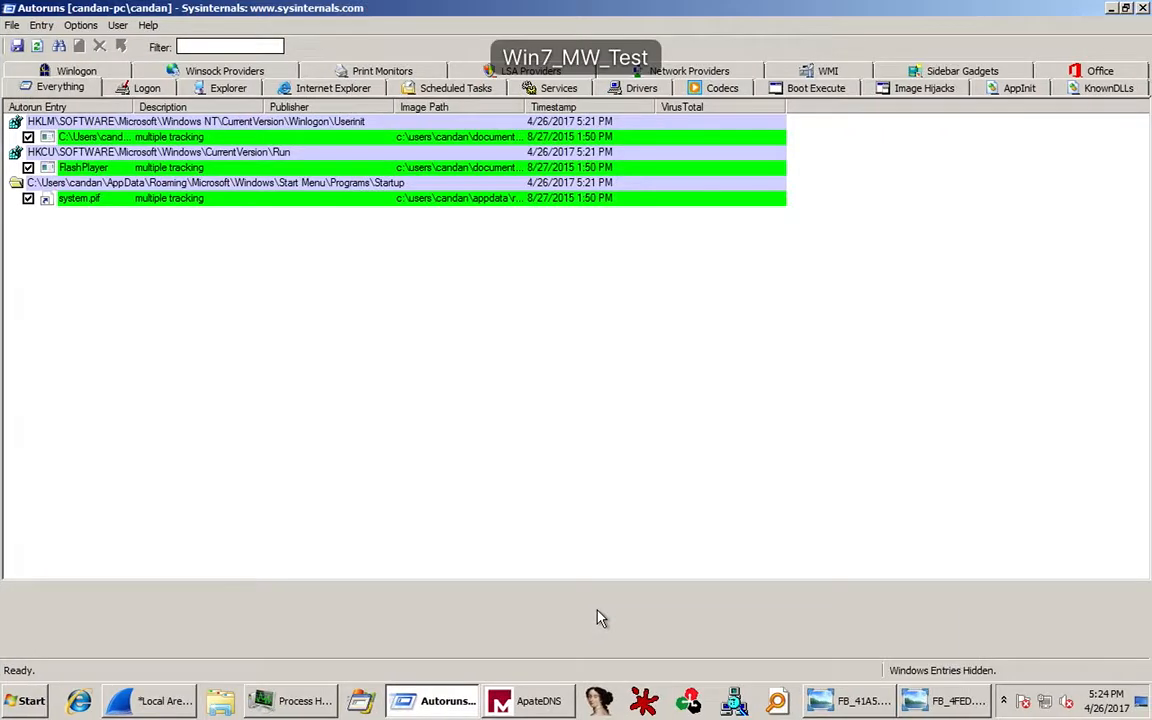
pyautogui.click(1111, 10)
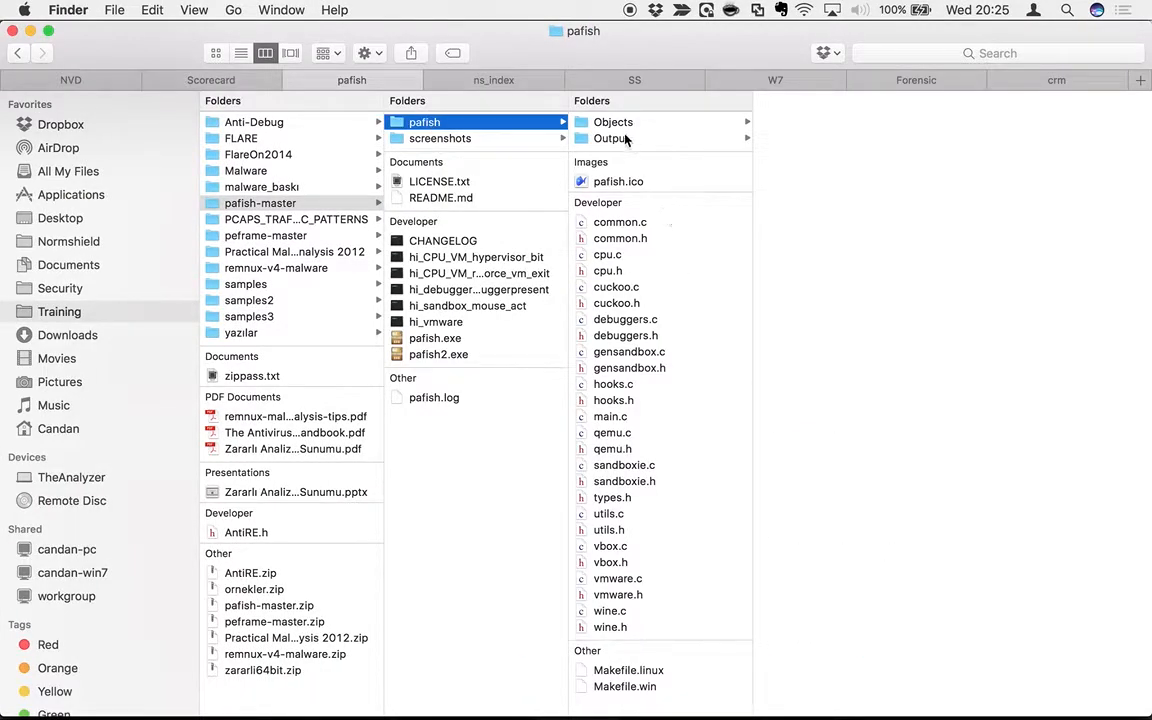
# Browse pafish-master's Output, MingW, Objects and screenshots folders, then select pafish.exe.
pyautogui.click(618, 139)
pyautogui.click(800, 122)
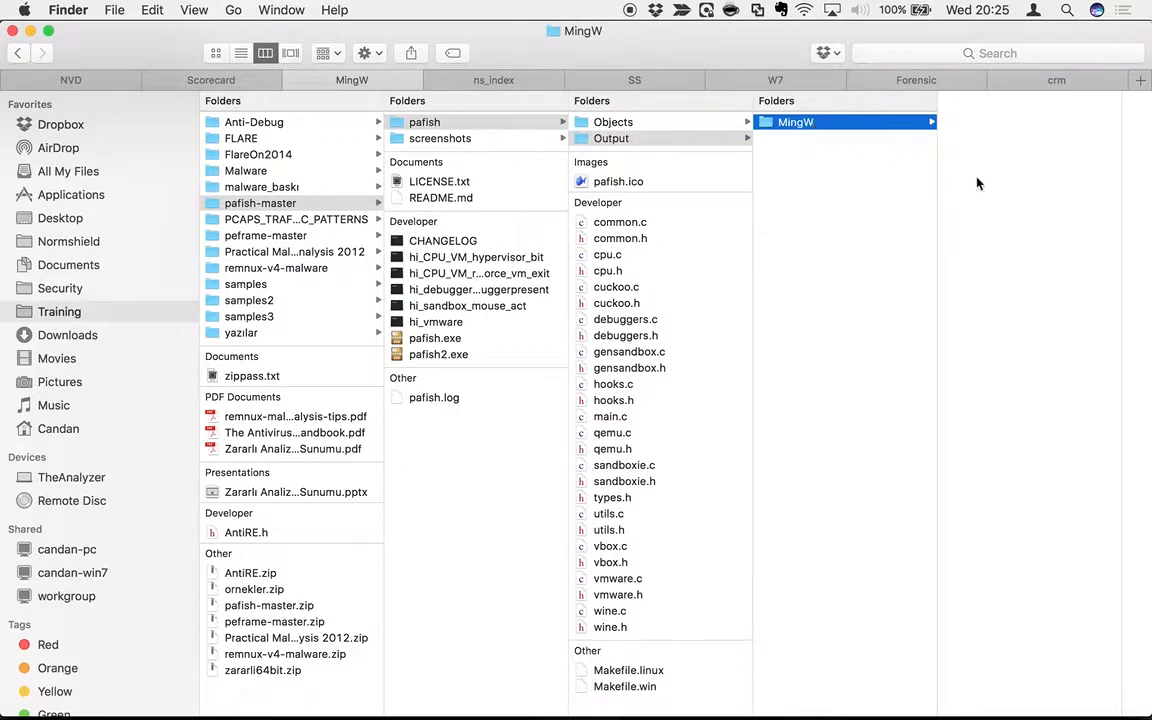
pyautogui.click(652, 124)
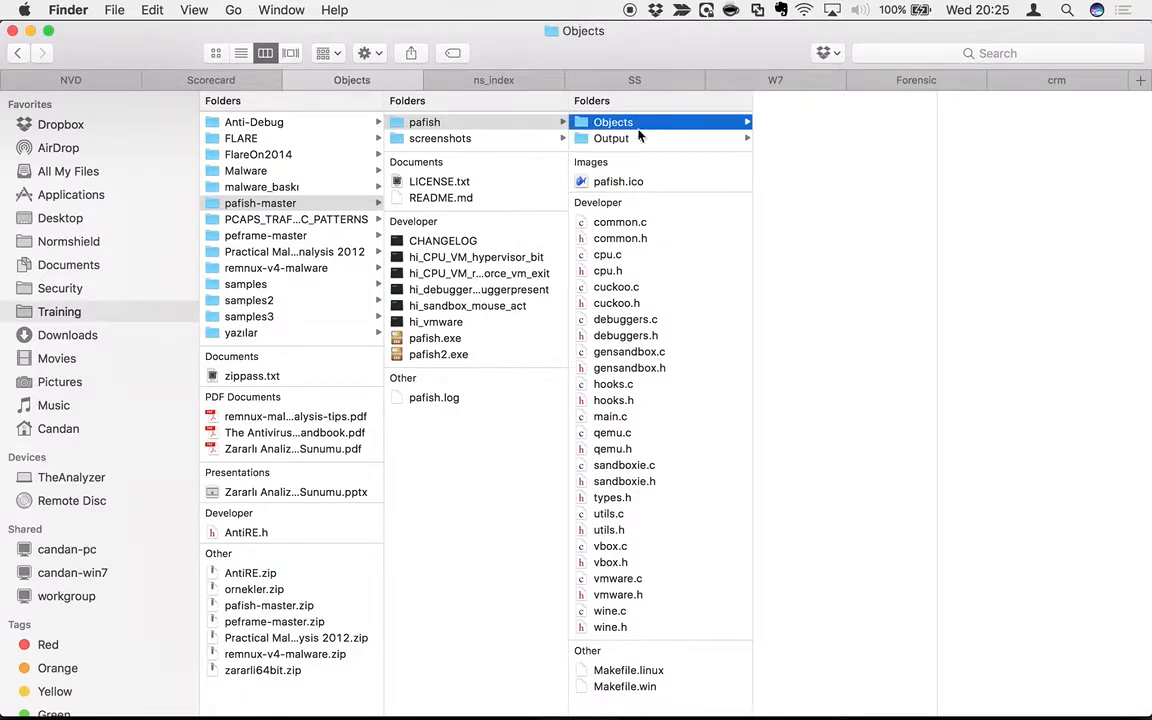
pyautogui.click(432, 140)
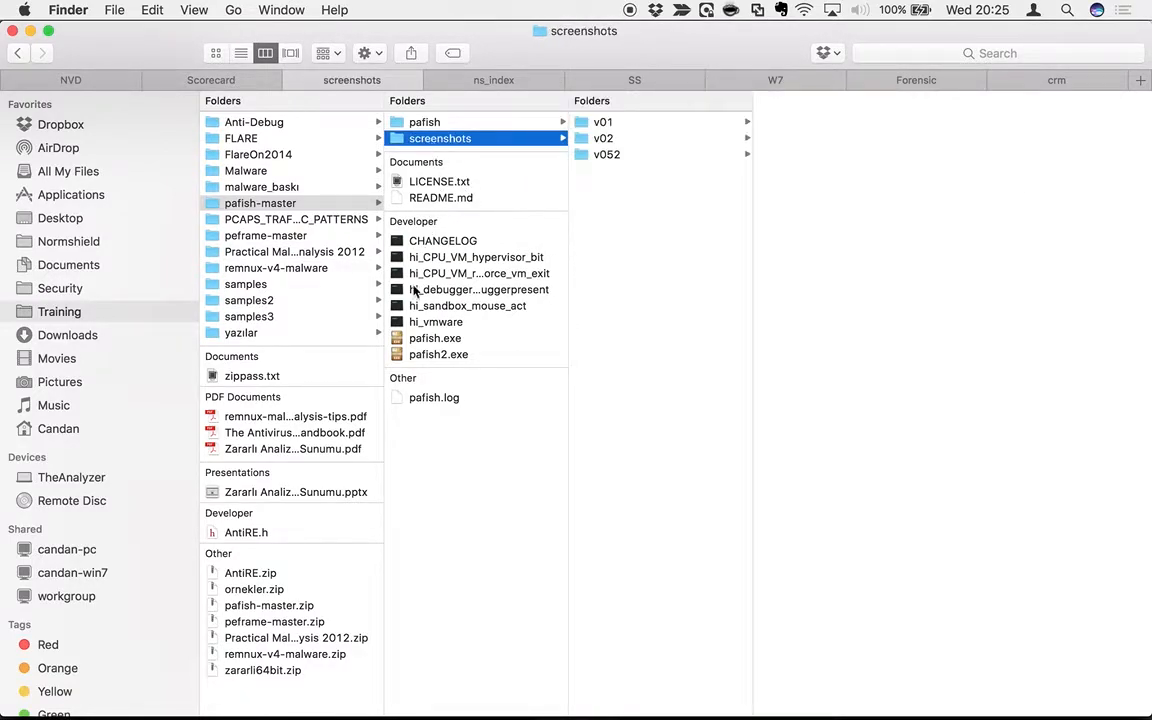
pyautogui.click(437, 340)
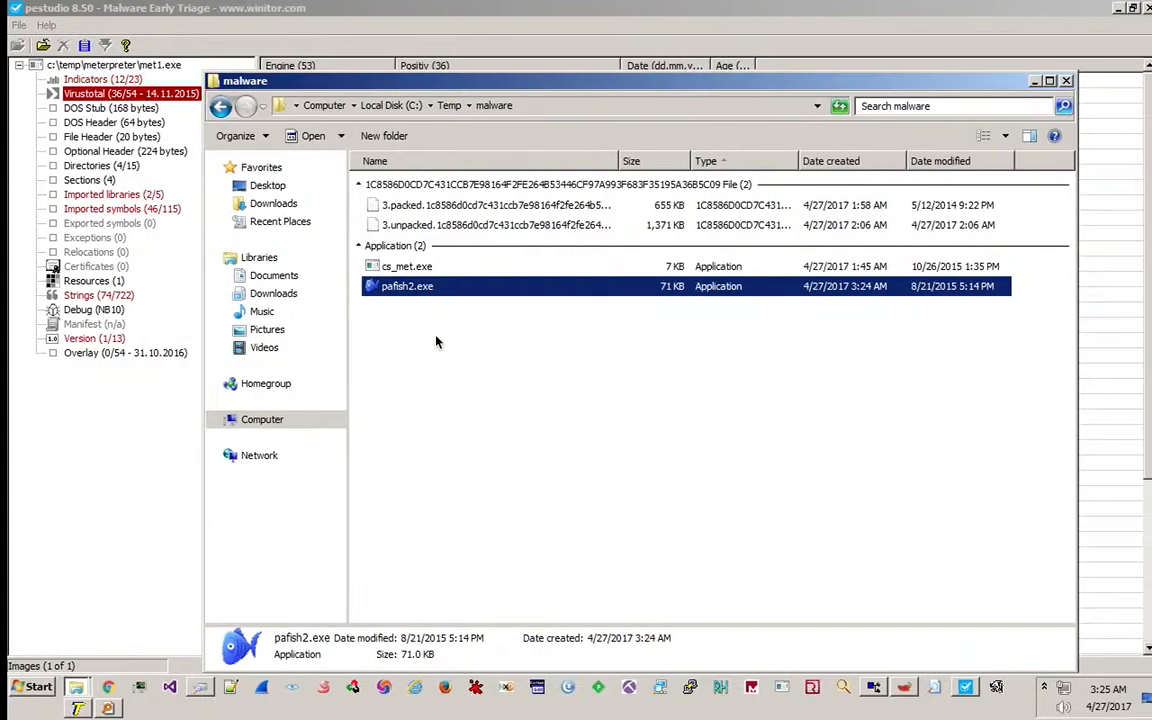
# Paste pafish.exe into C:\Temp\malware and run it.
pyautogui.click(517, 422)
pyautogui.hotkey('ctrl', 'v')
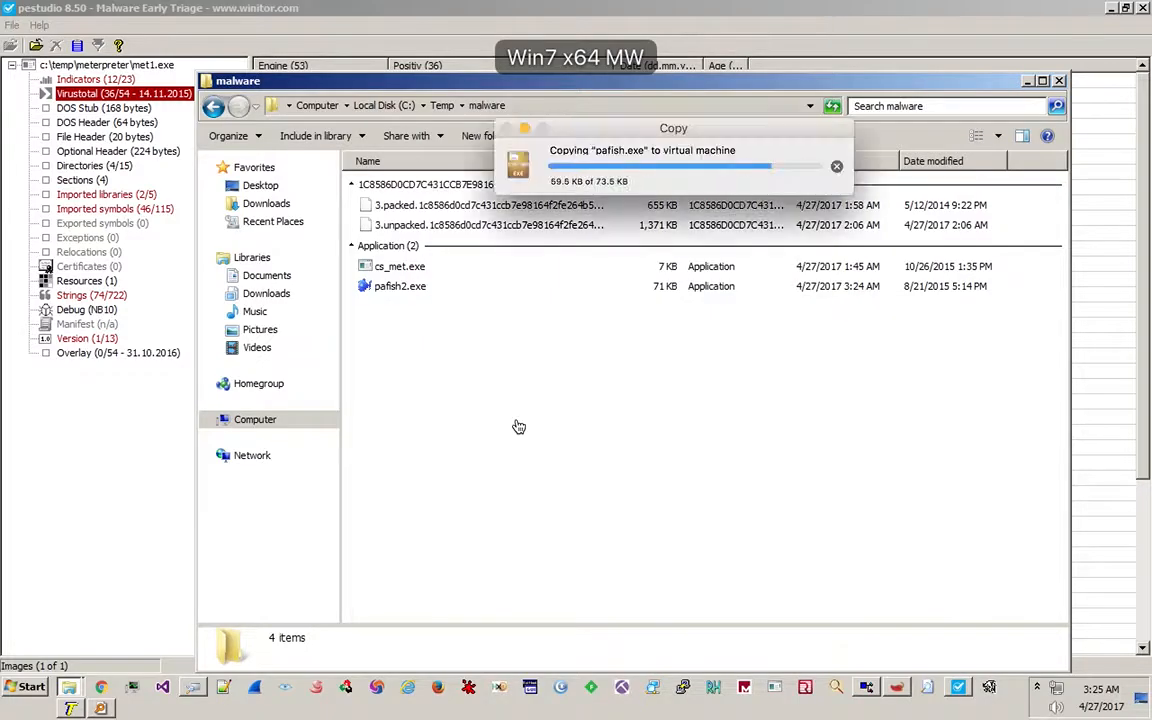
pyautogui.doubleClick(412, 288)
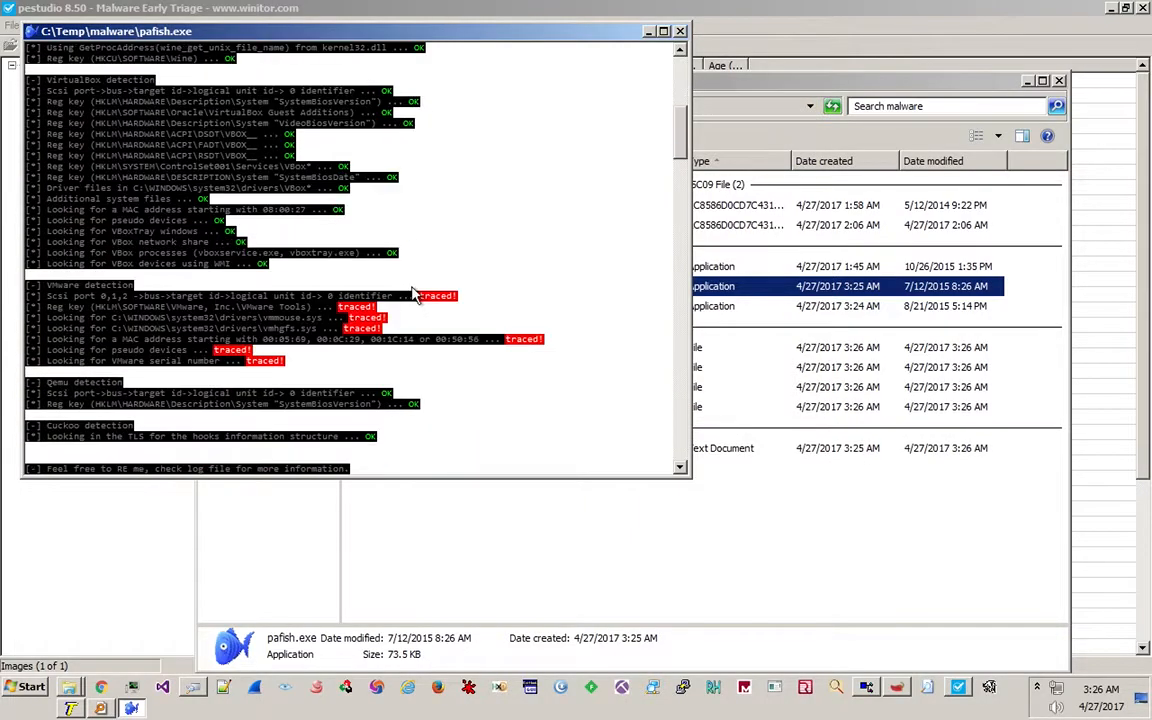
# Maximize the pafish console and scroll through its output from the header to the VMware checks.
pyautogui.click(662, 32)
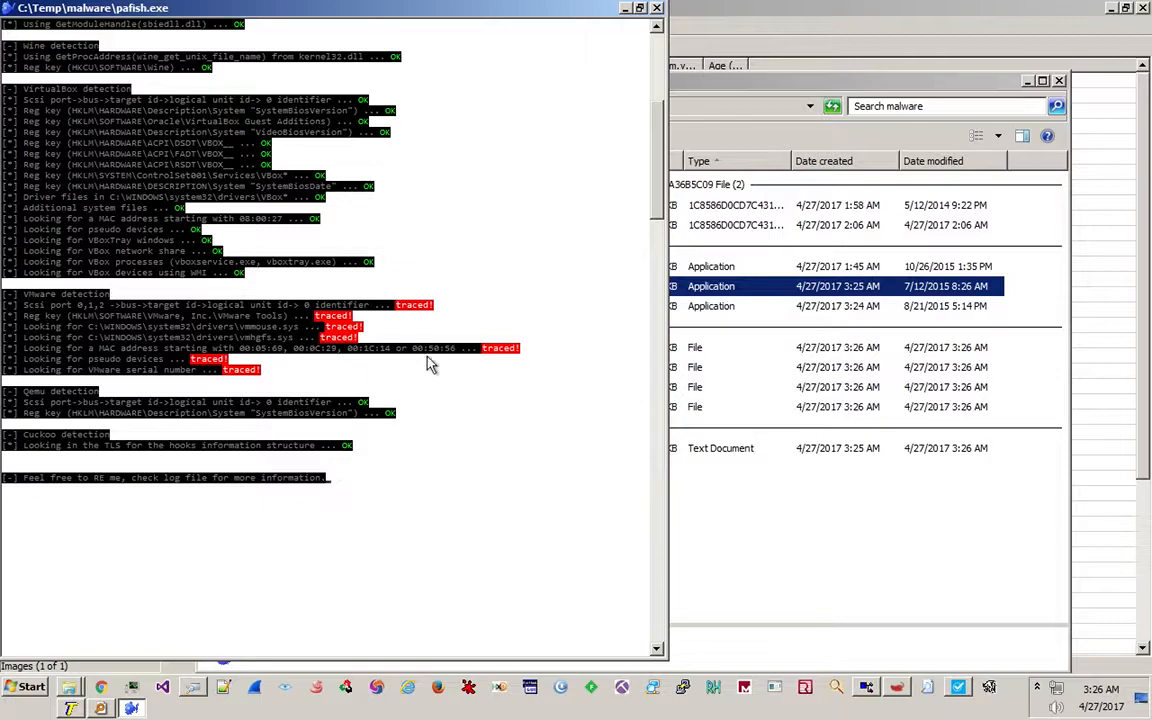
pyautogui.scroll(1, 660, 183)
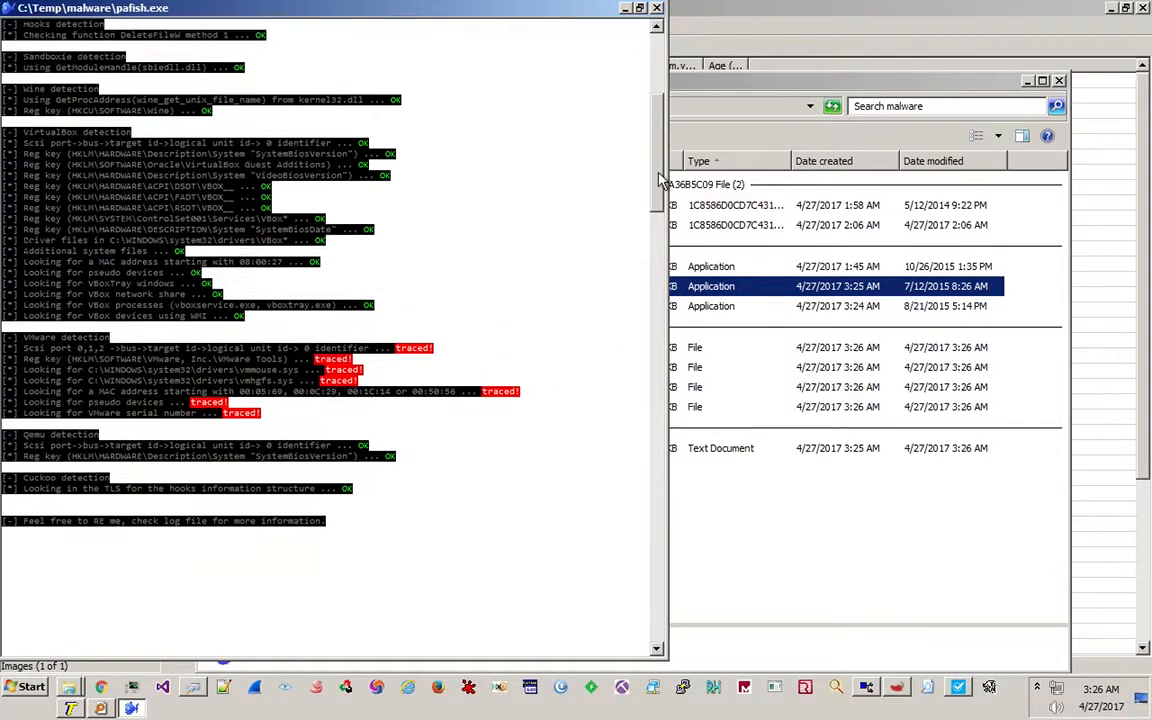
pyautogui.moveTo(658, 179); pyautogui.dragTo(653, 128)
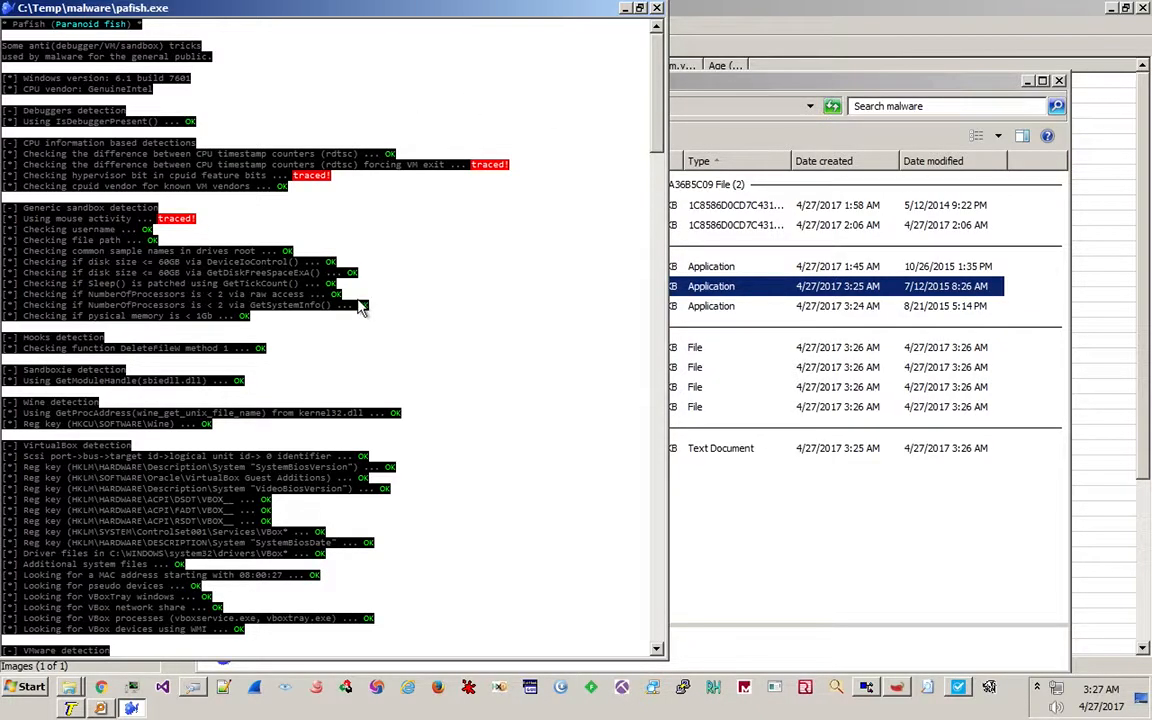
pyautogui.moveTo(656, 134); pyautogui.dragTo(650, 234)
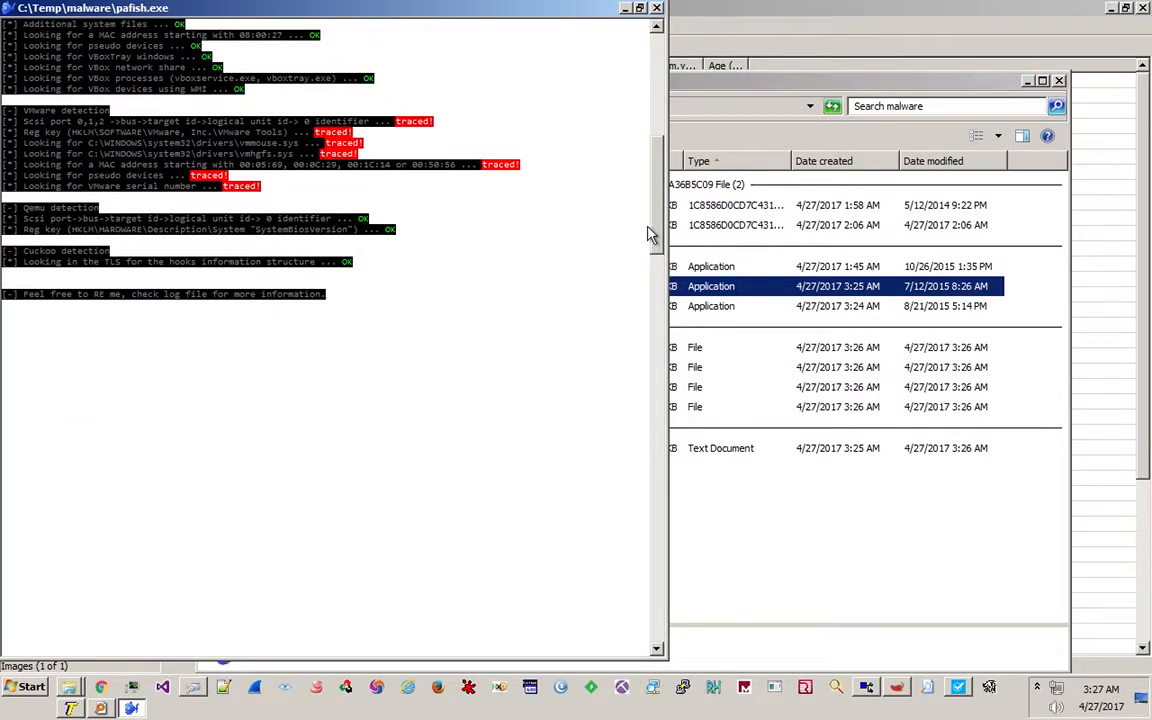